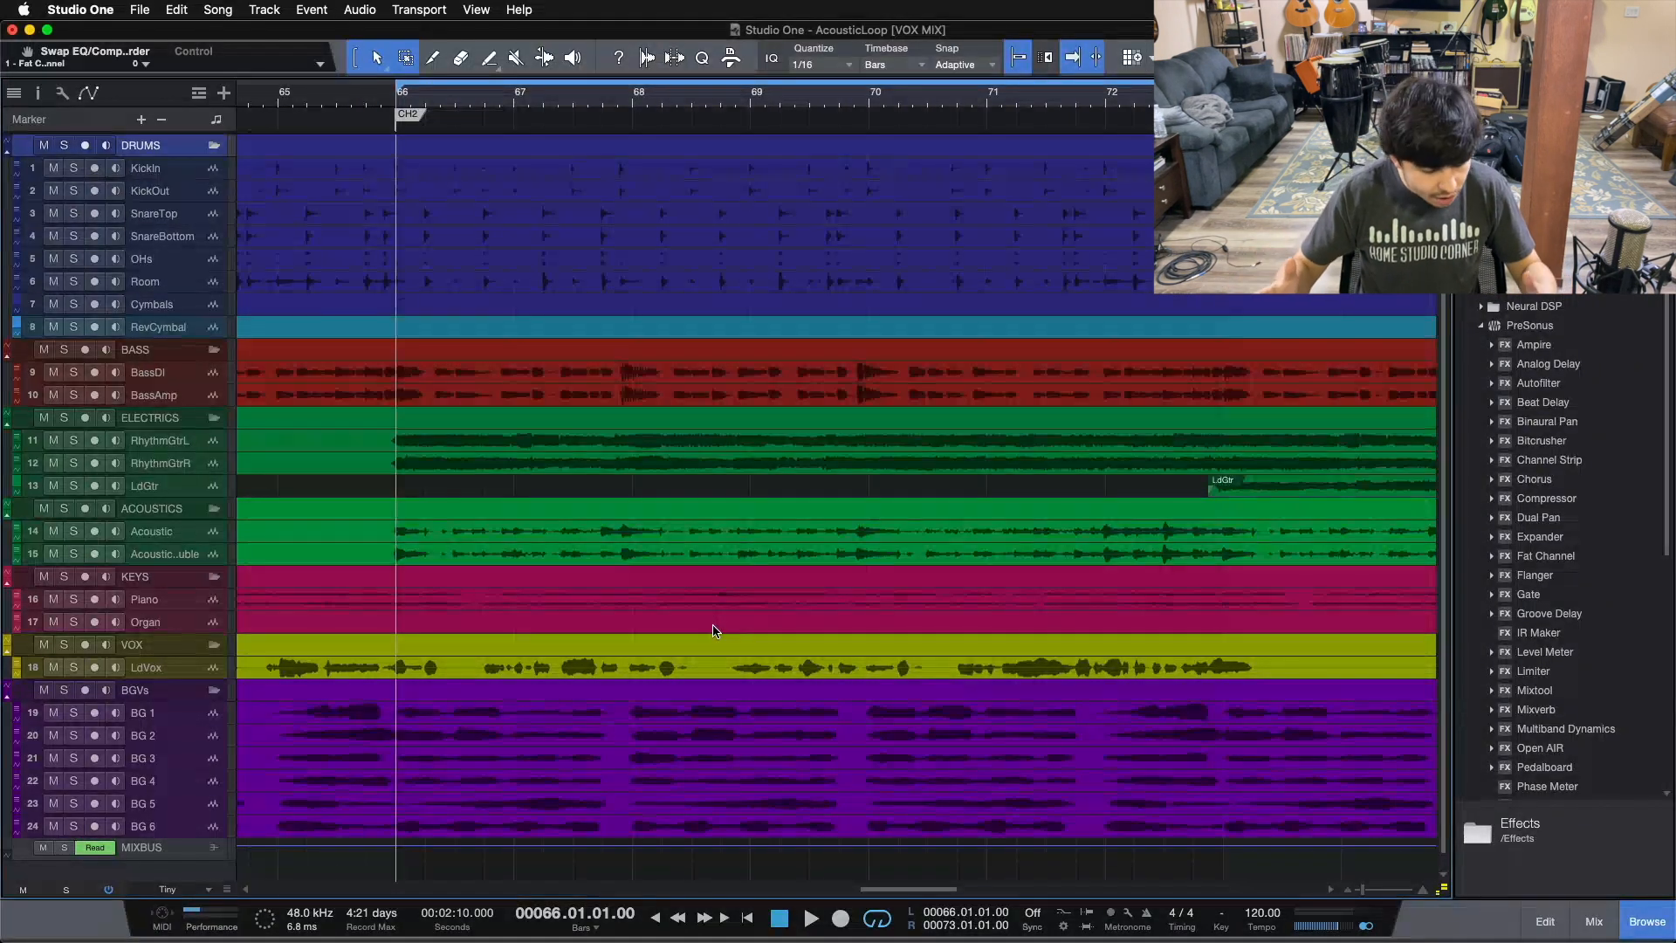
Step: Open the mixer console beneath the arrangement
key(F3)
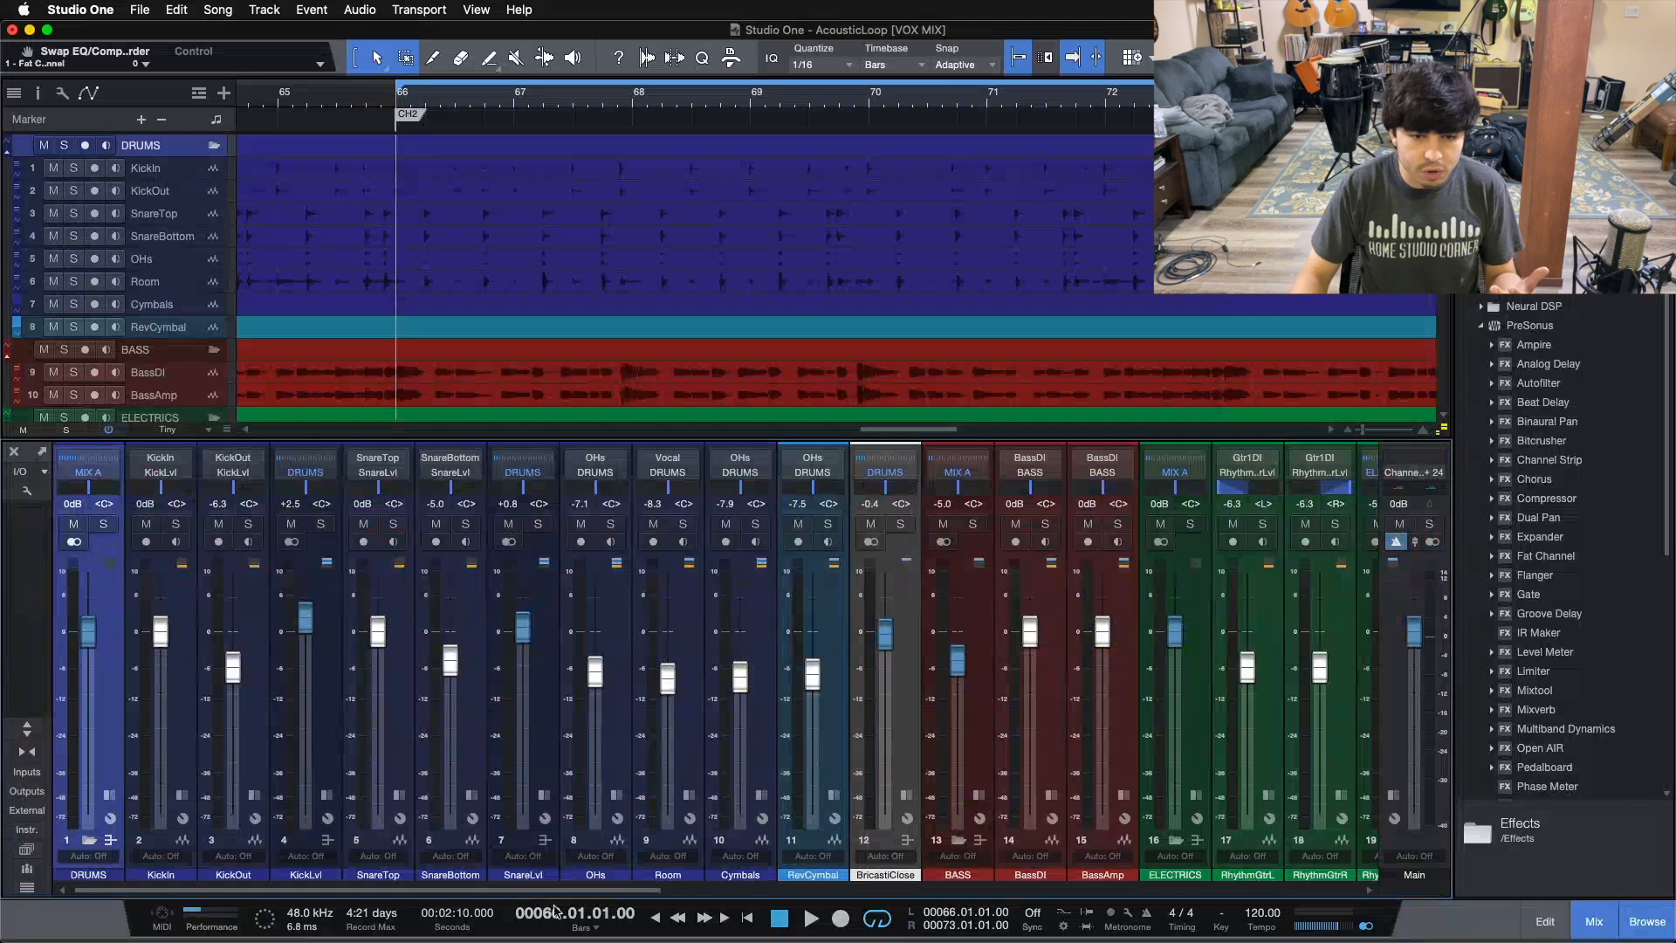
drag(491, 891, 404, 848)
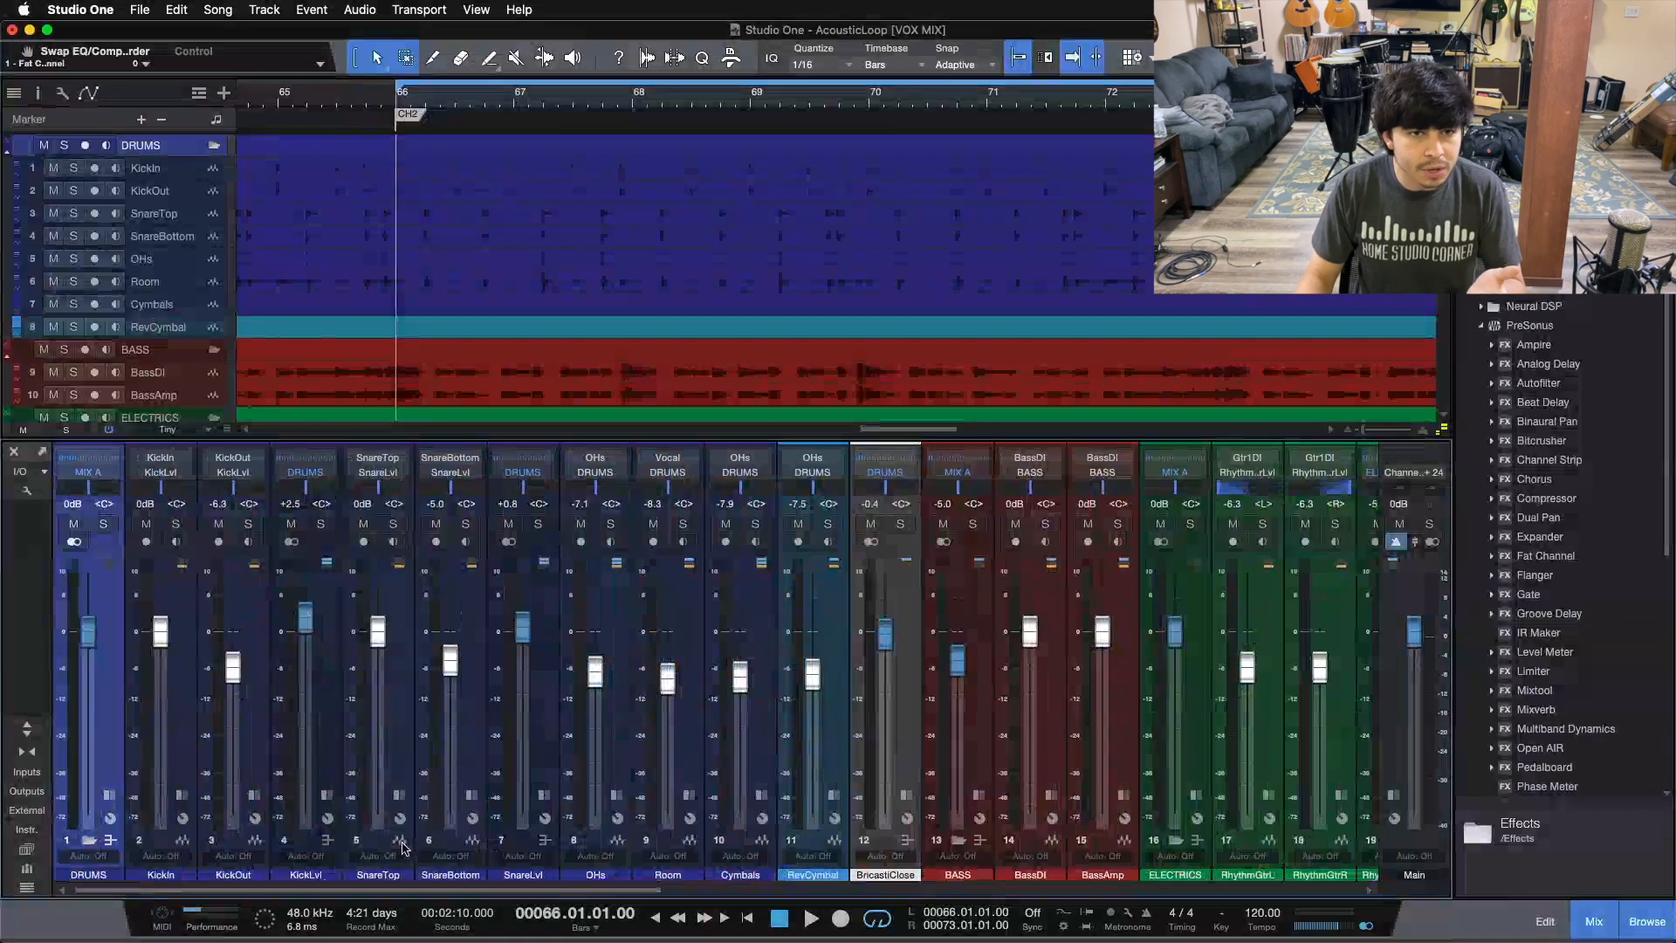
key(F3)
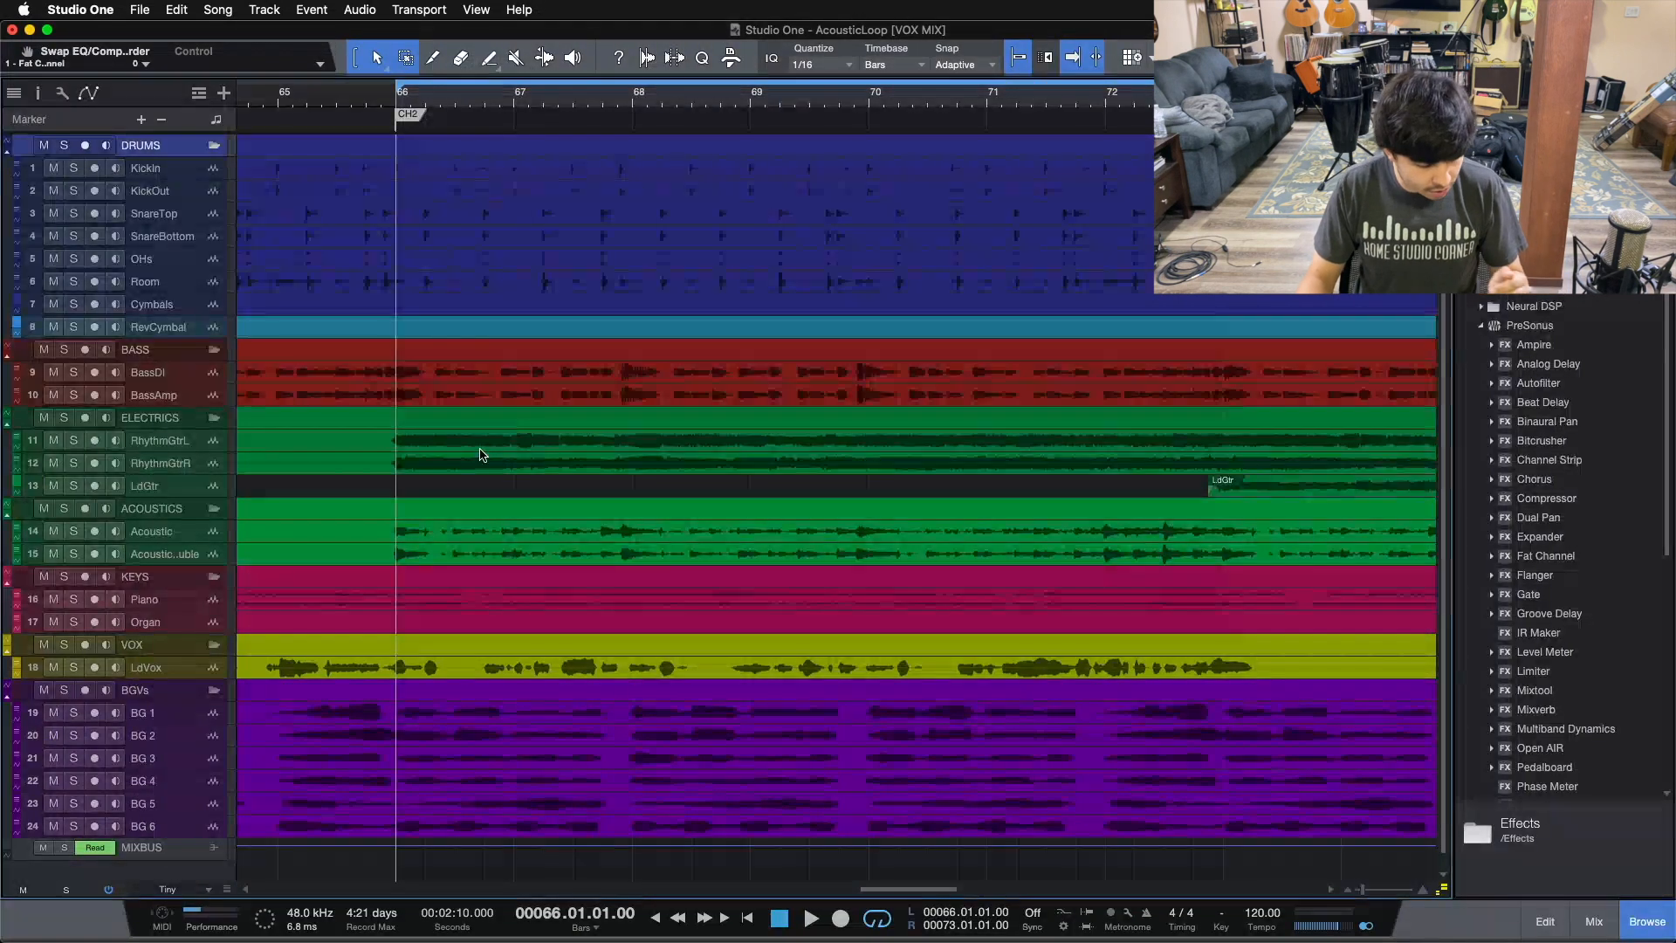
key(F3)
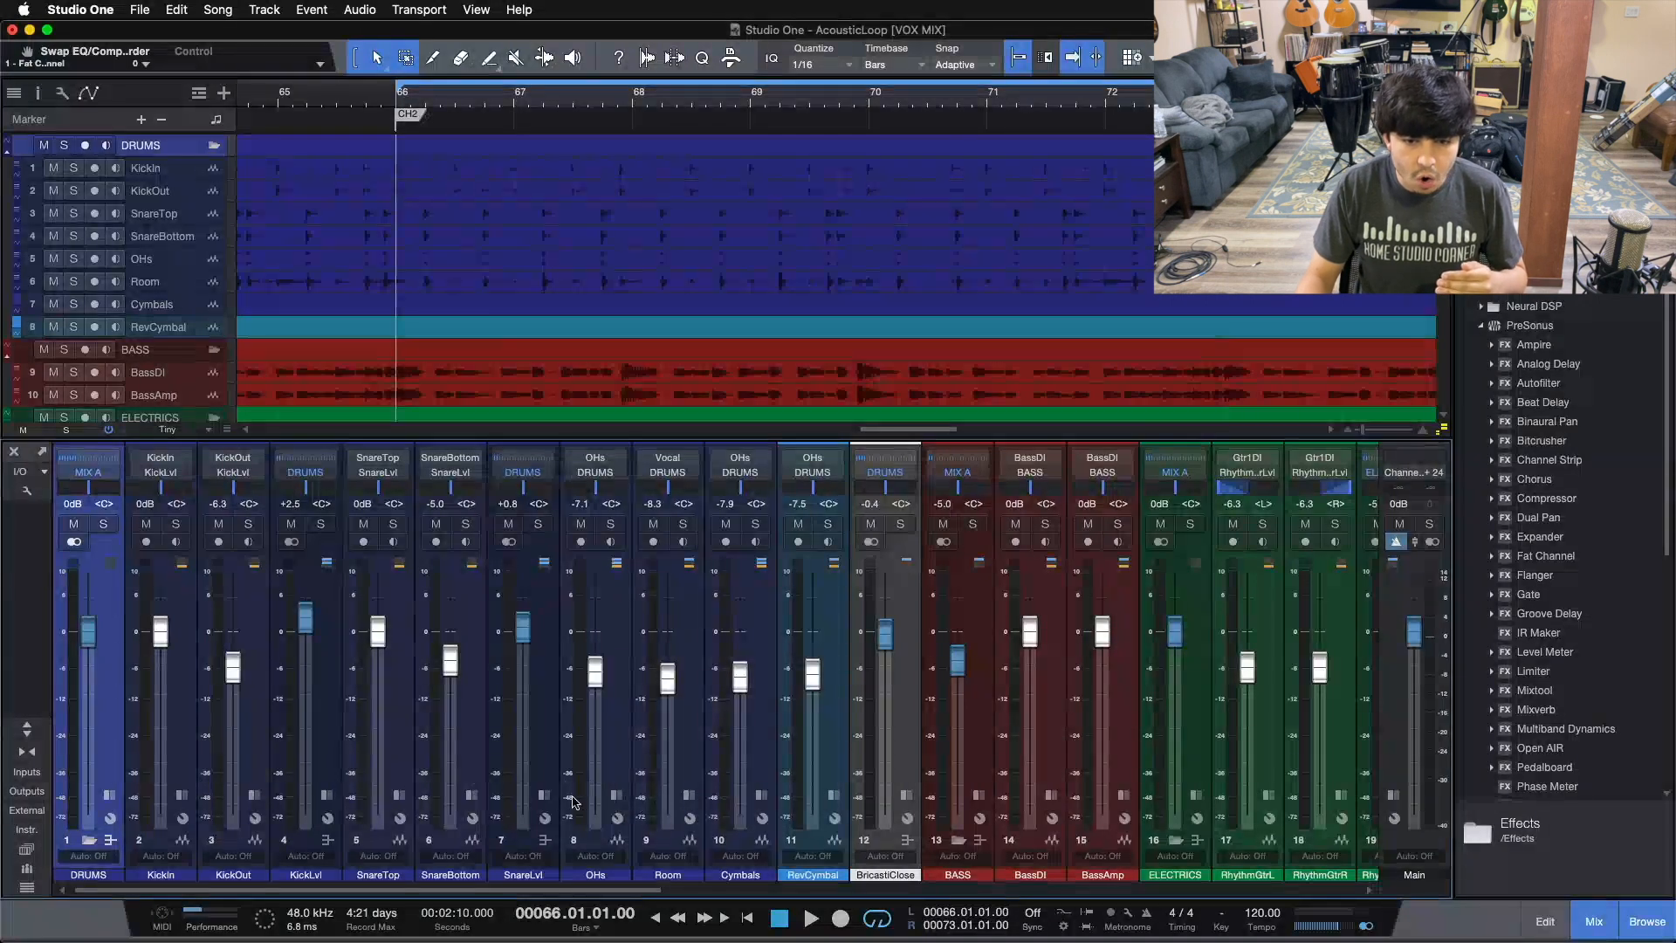
Step: Select the BricastiClose channel and browse along the mixer channels and track list
click(910, 758)
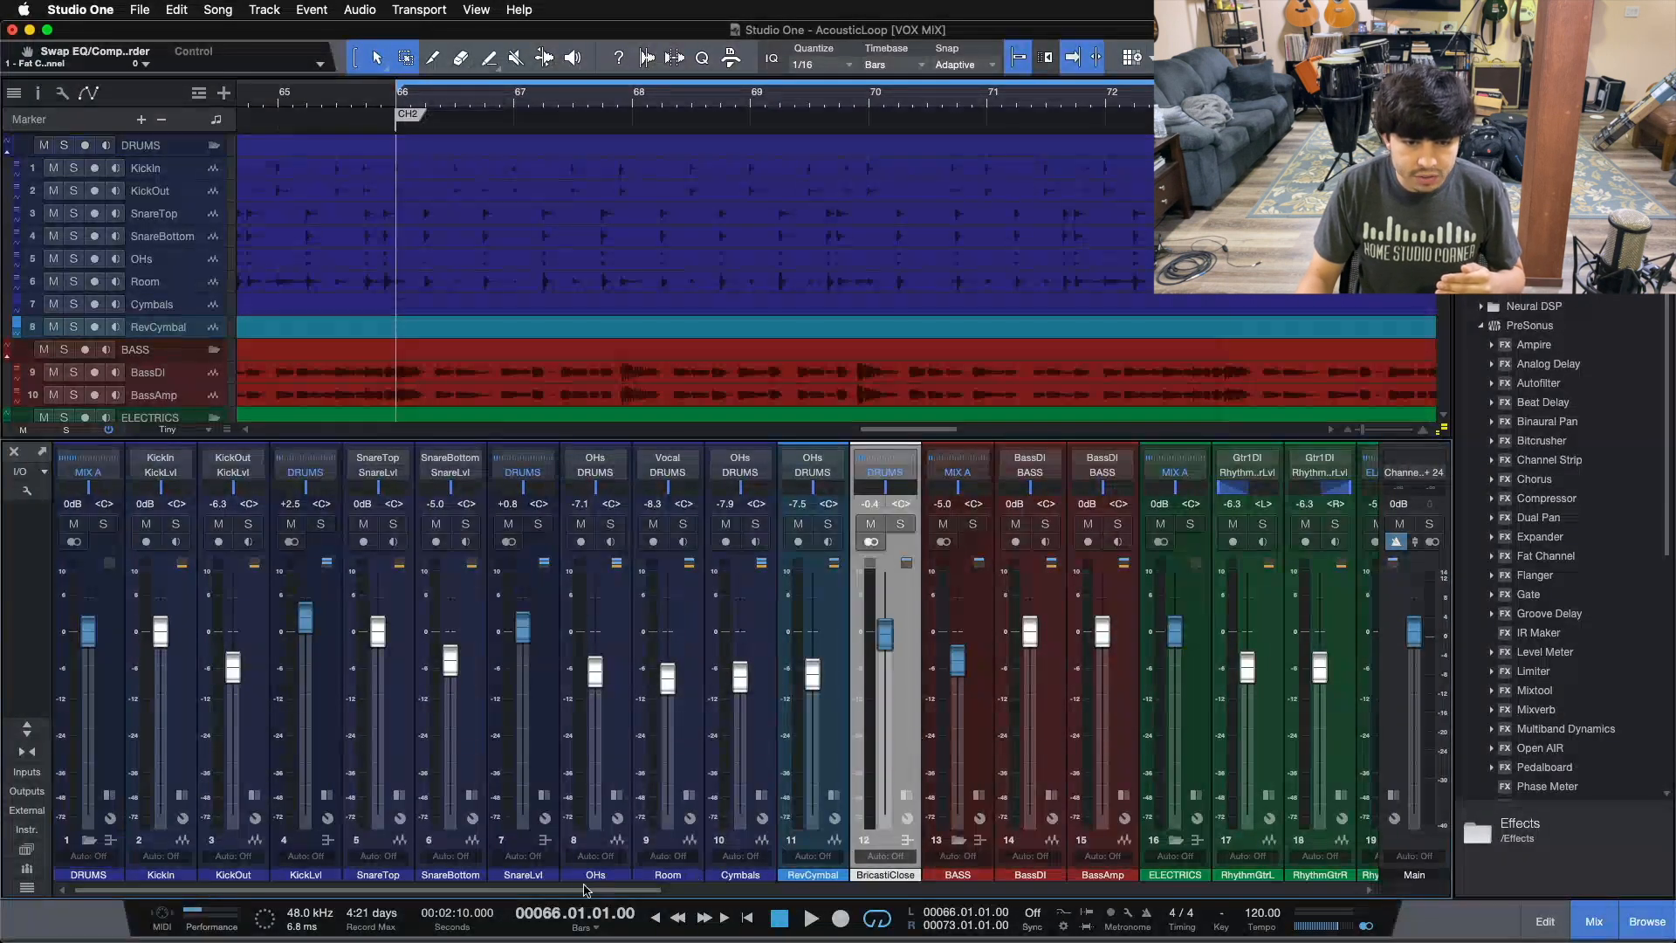
drag(569, 890, 695, 886)
scroll(611, 349, down, 5)
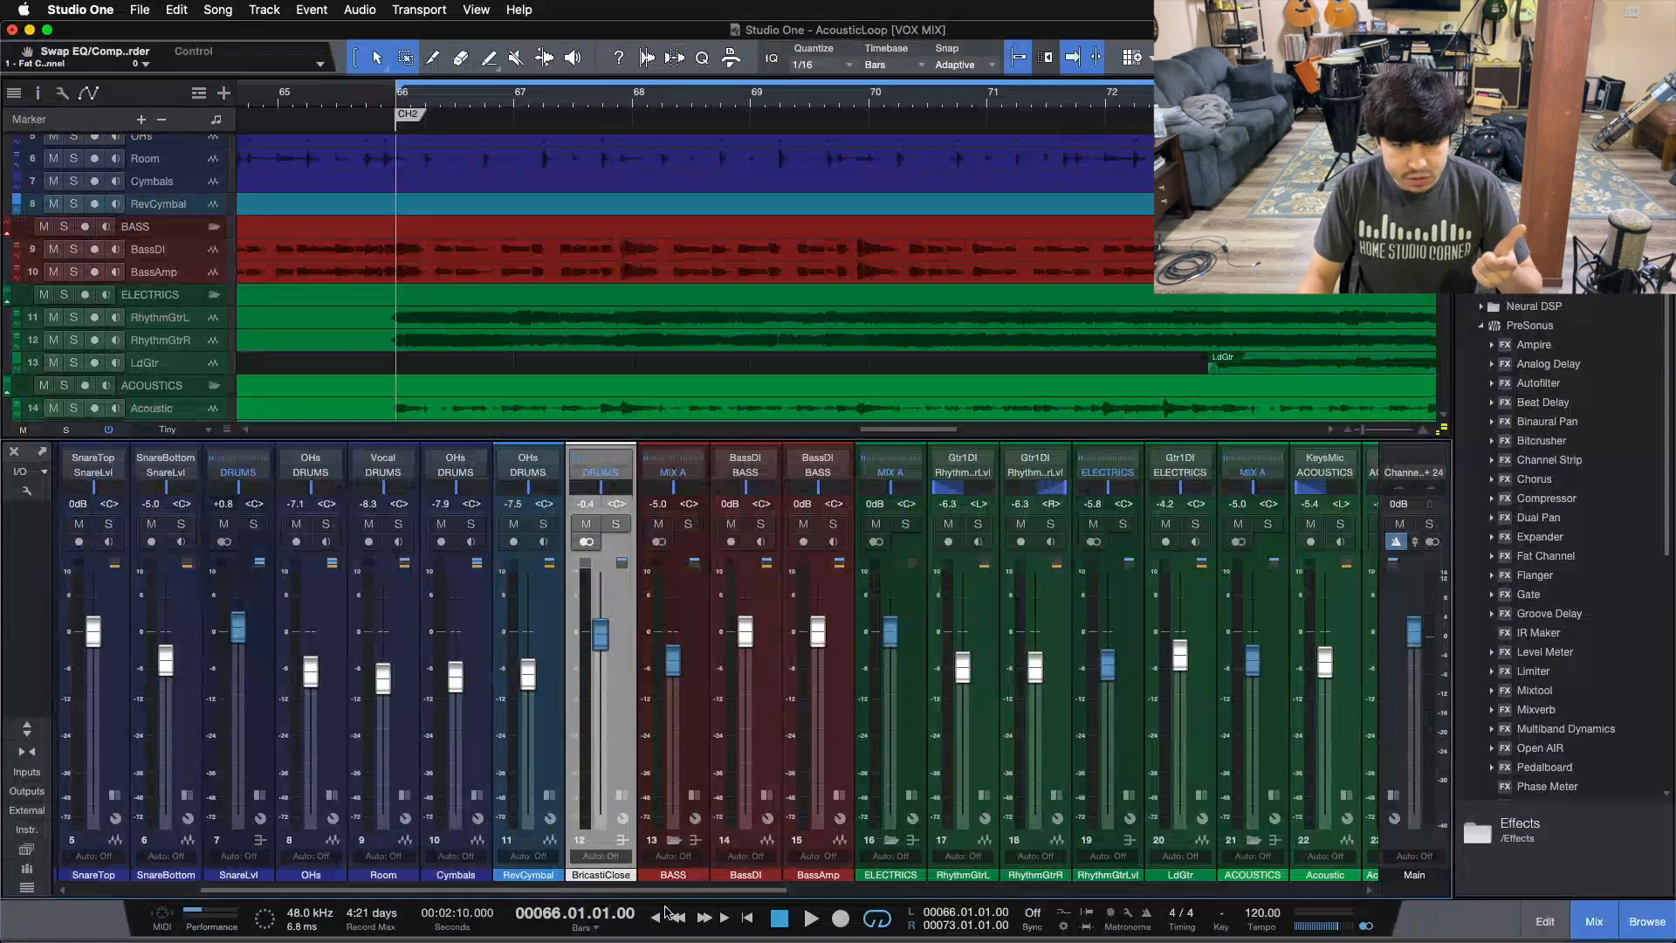
scroll(602, 752, right, 3)
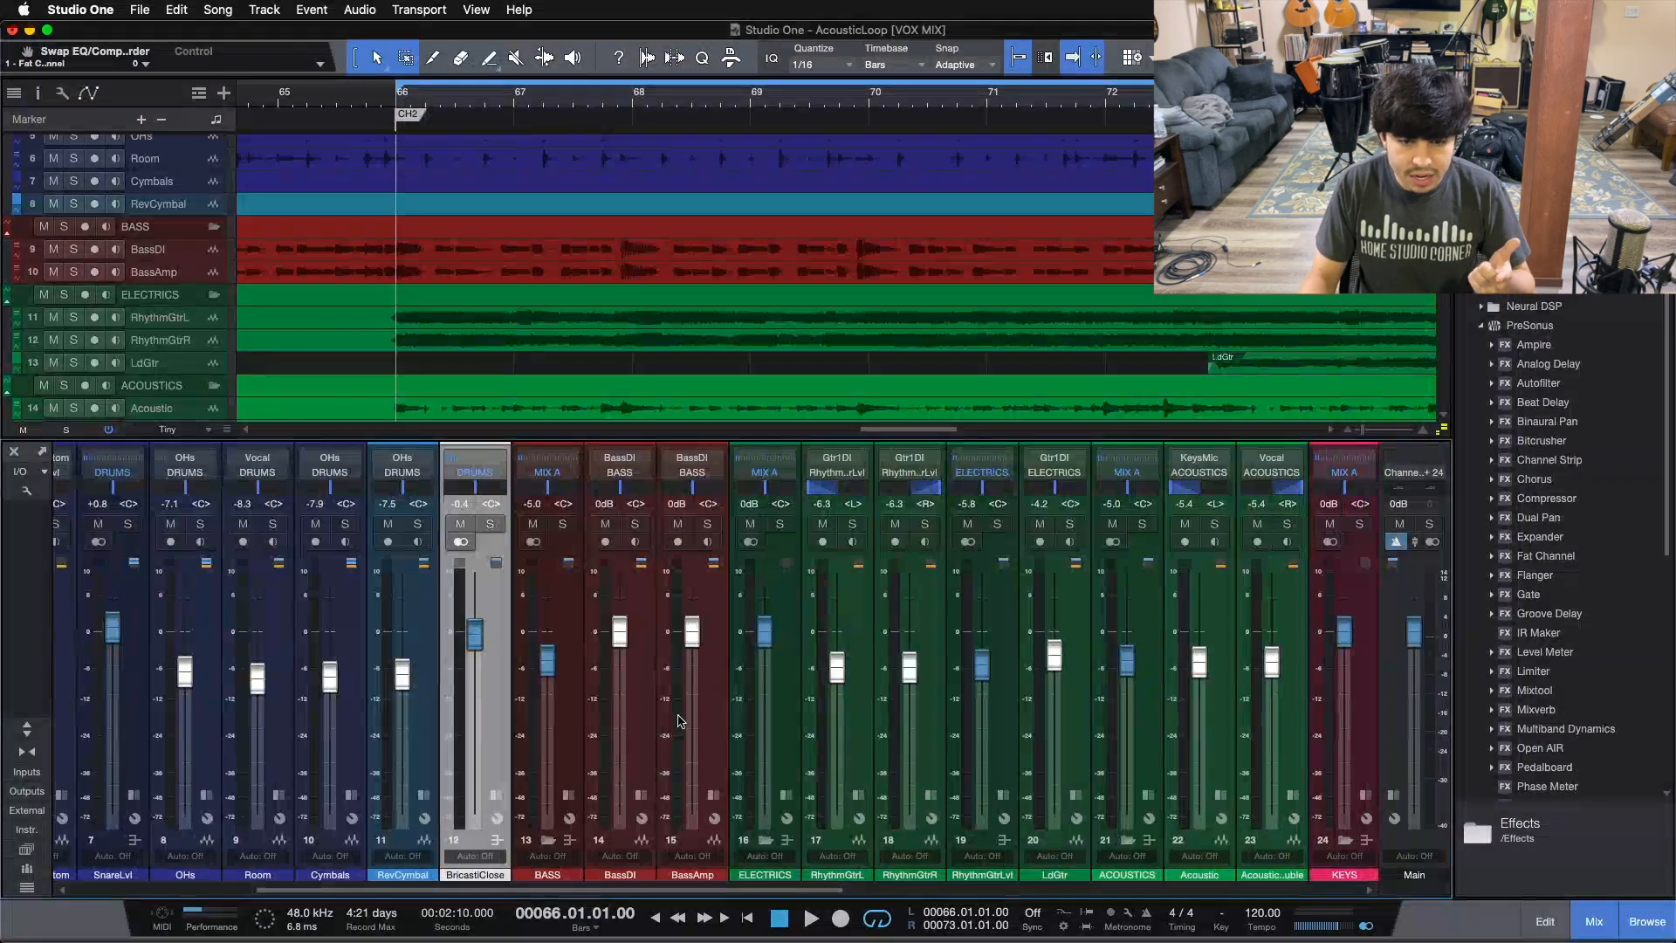
drag(740, 890, 754, 892)
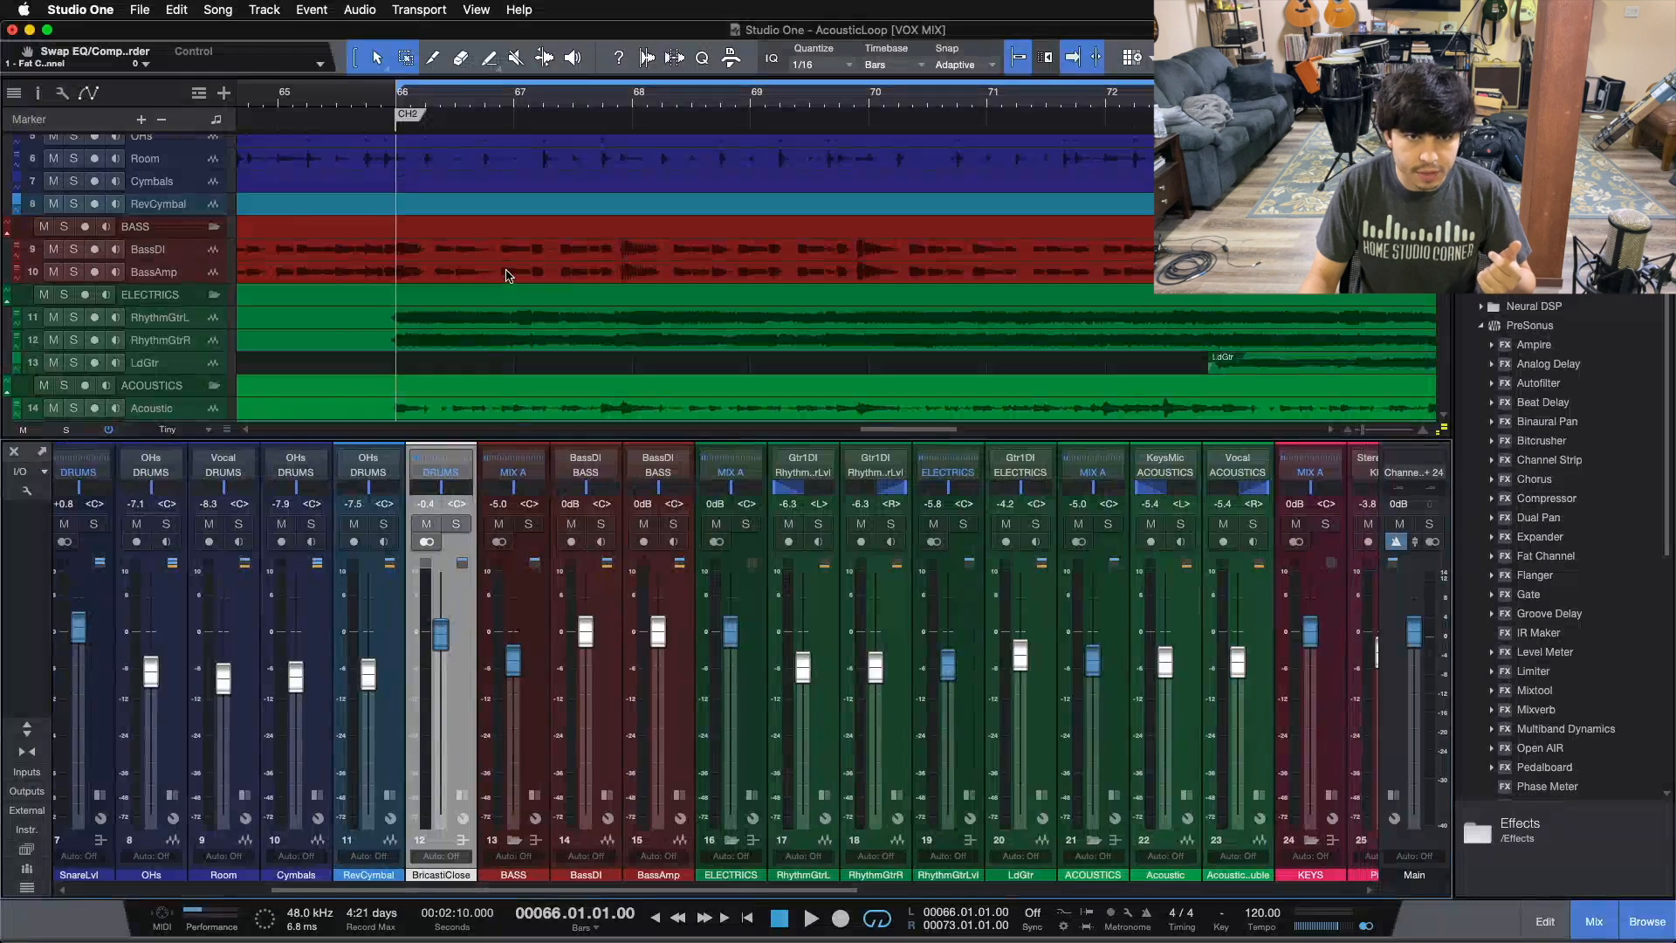
scroll(508, 276, down, 5)
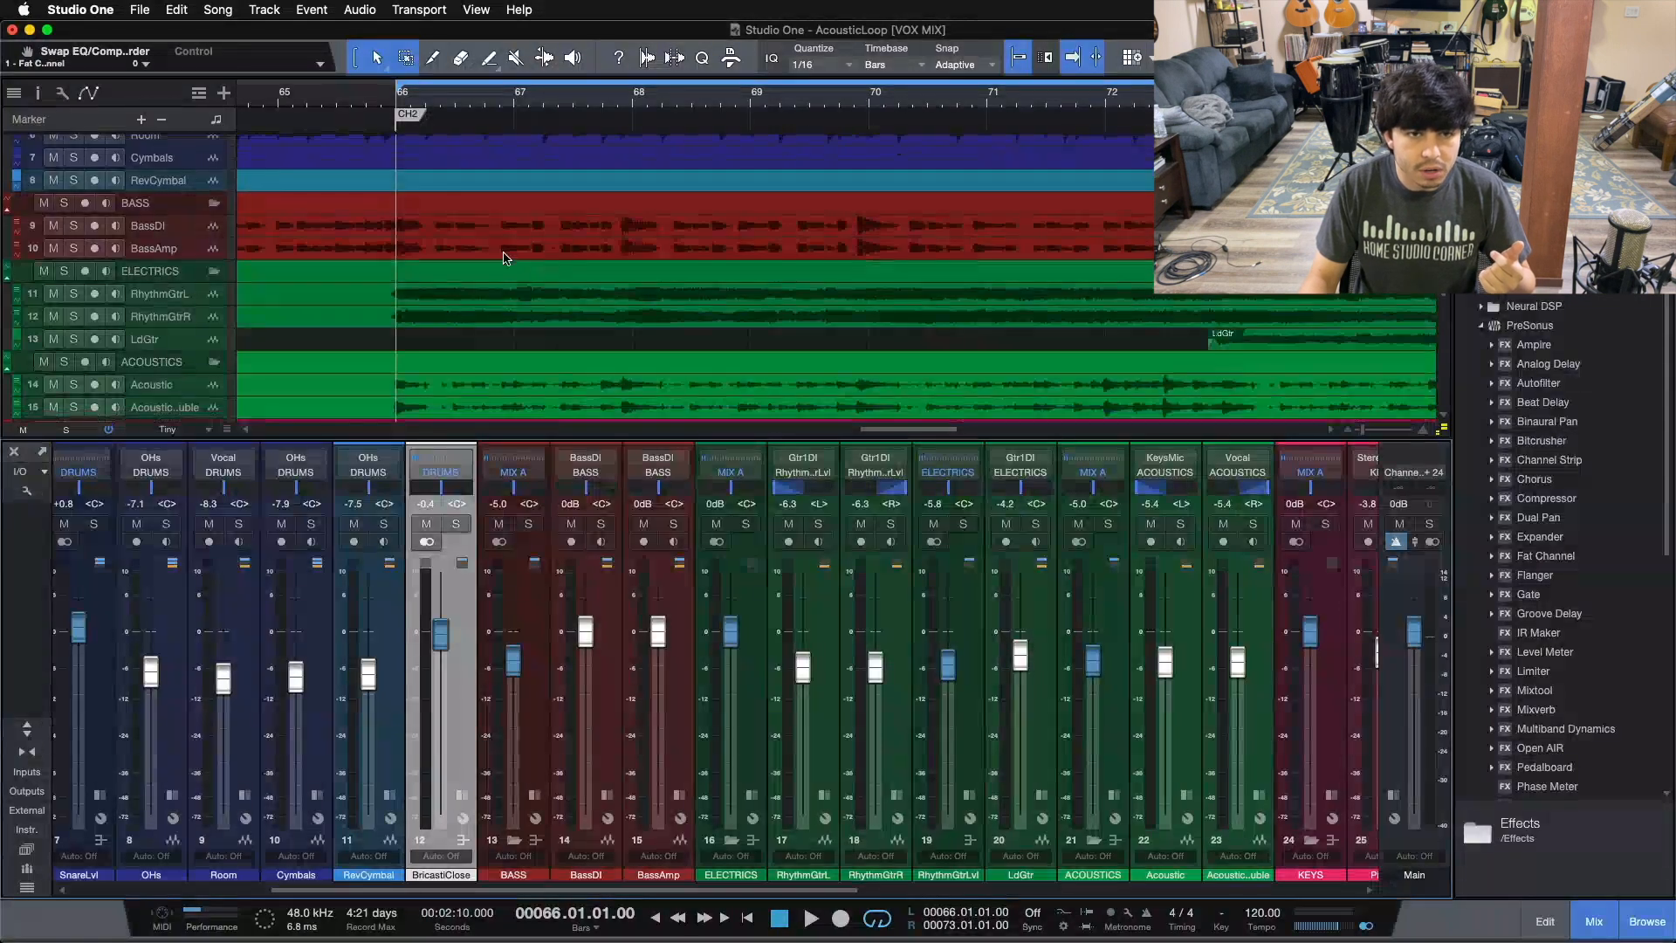
scroll(506, 259, up, 1)
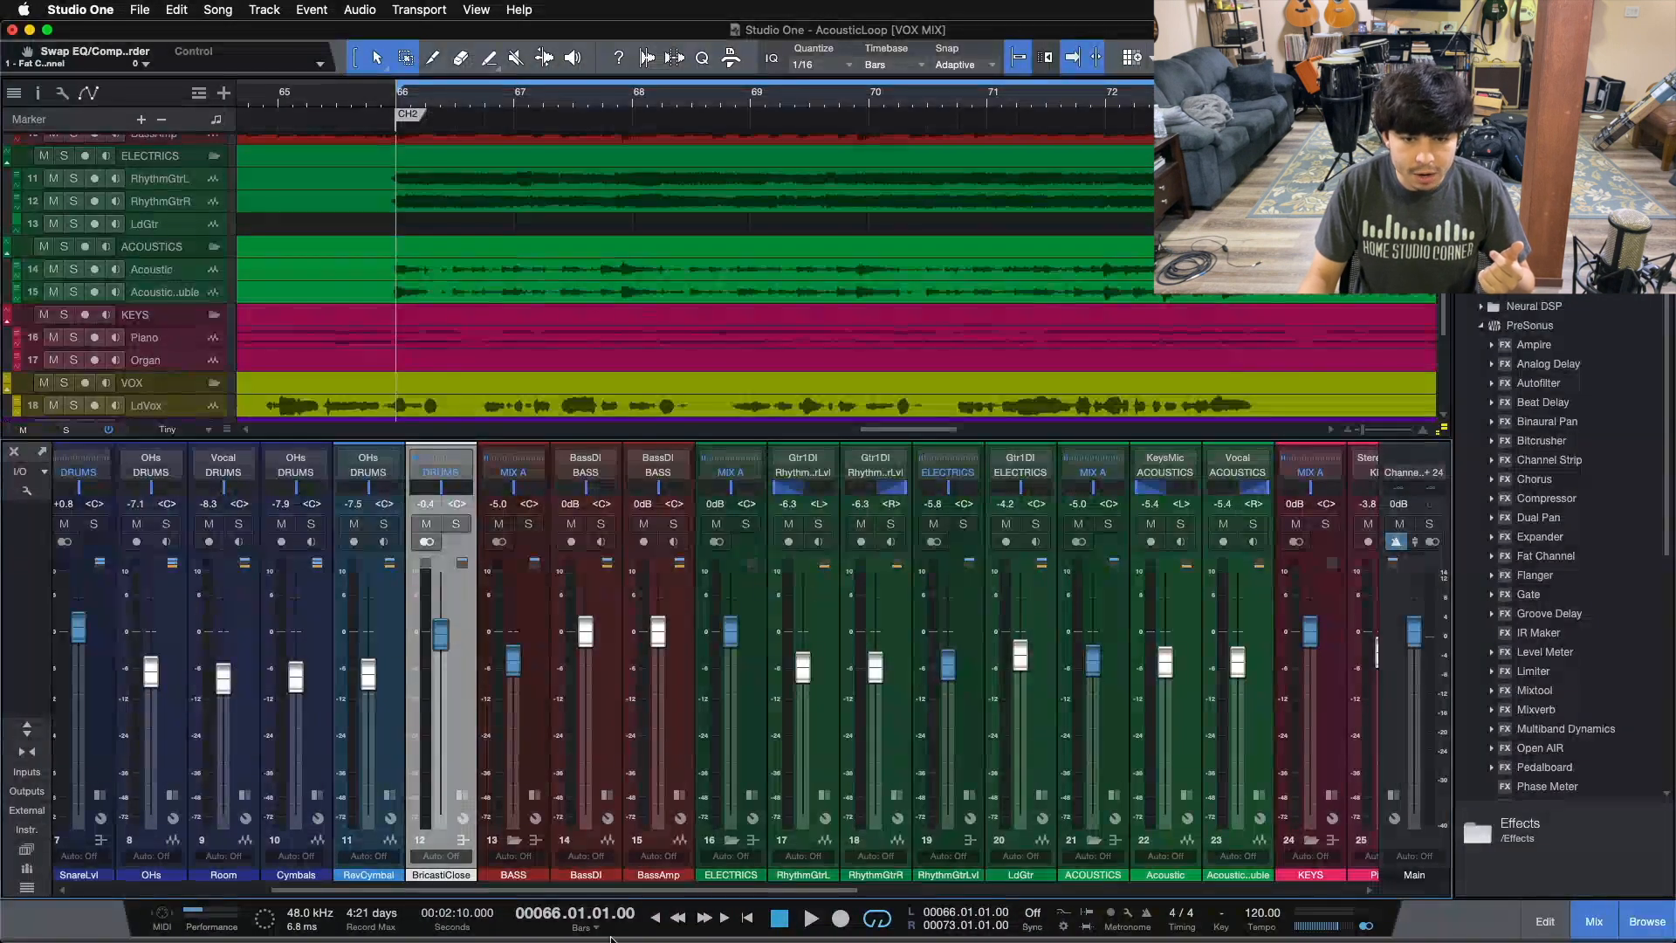
drag(608, 890, 741, 890)
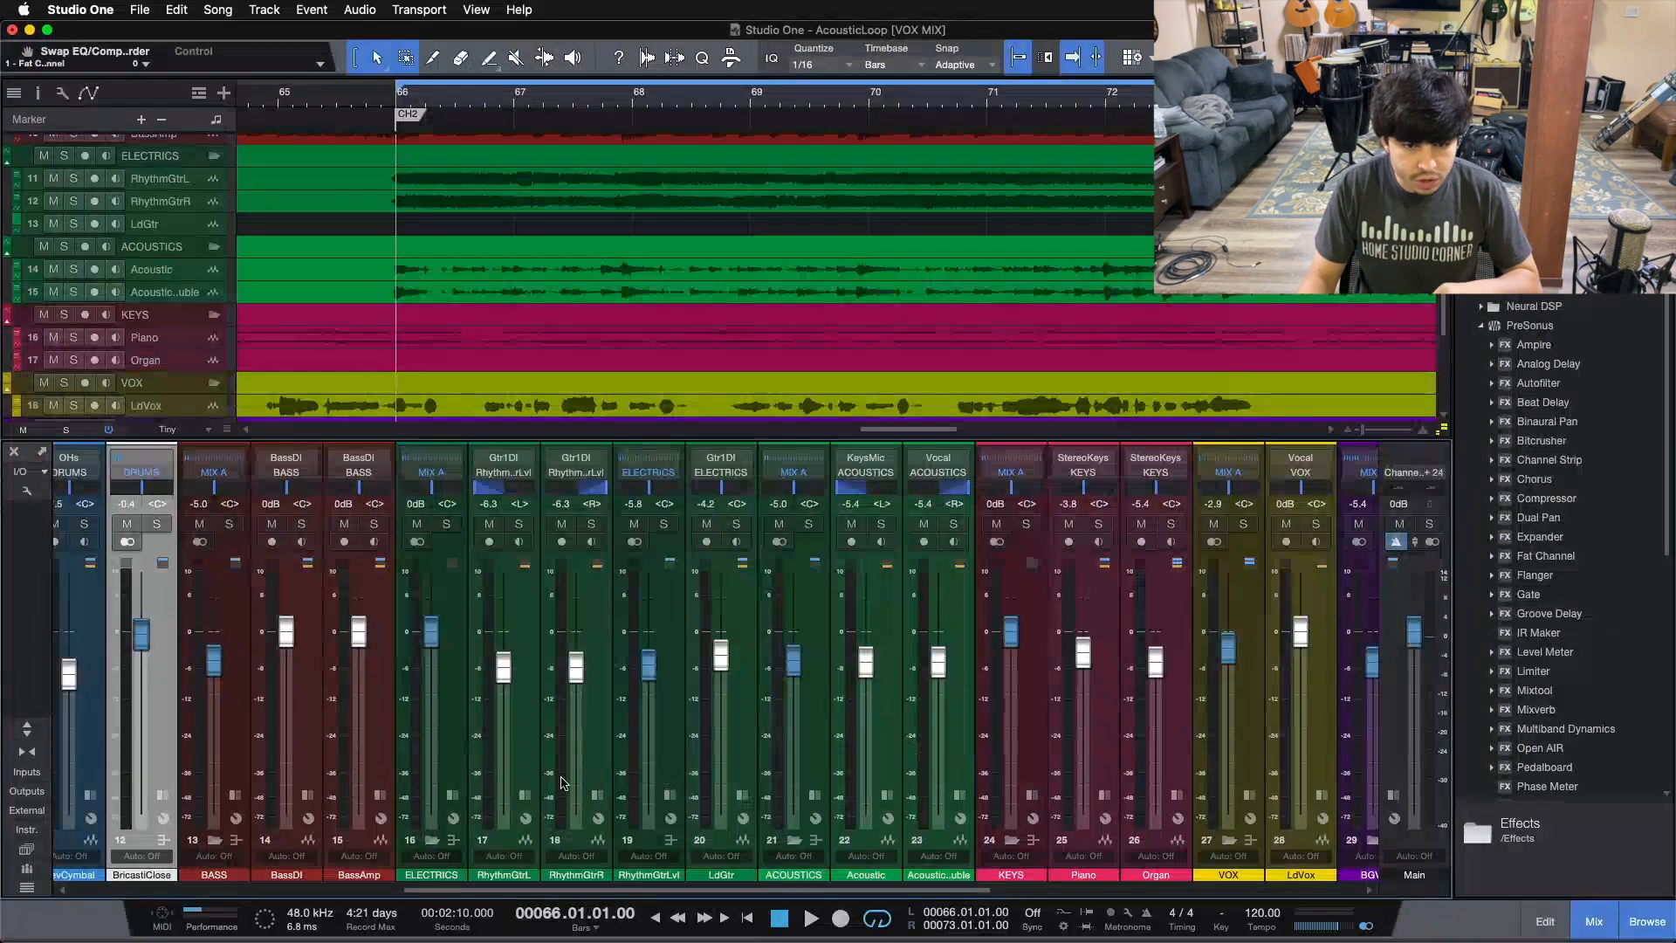
Step: Select the LdGtr channel and move the selection to the ACOUSTICS bus channel
click(693, 790)
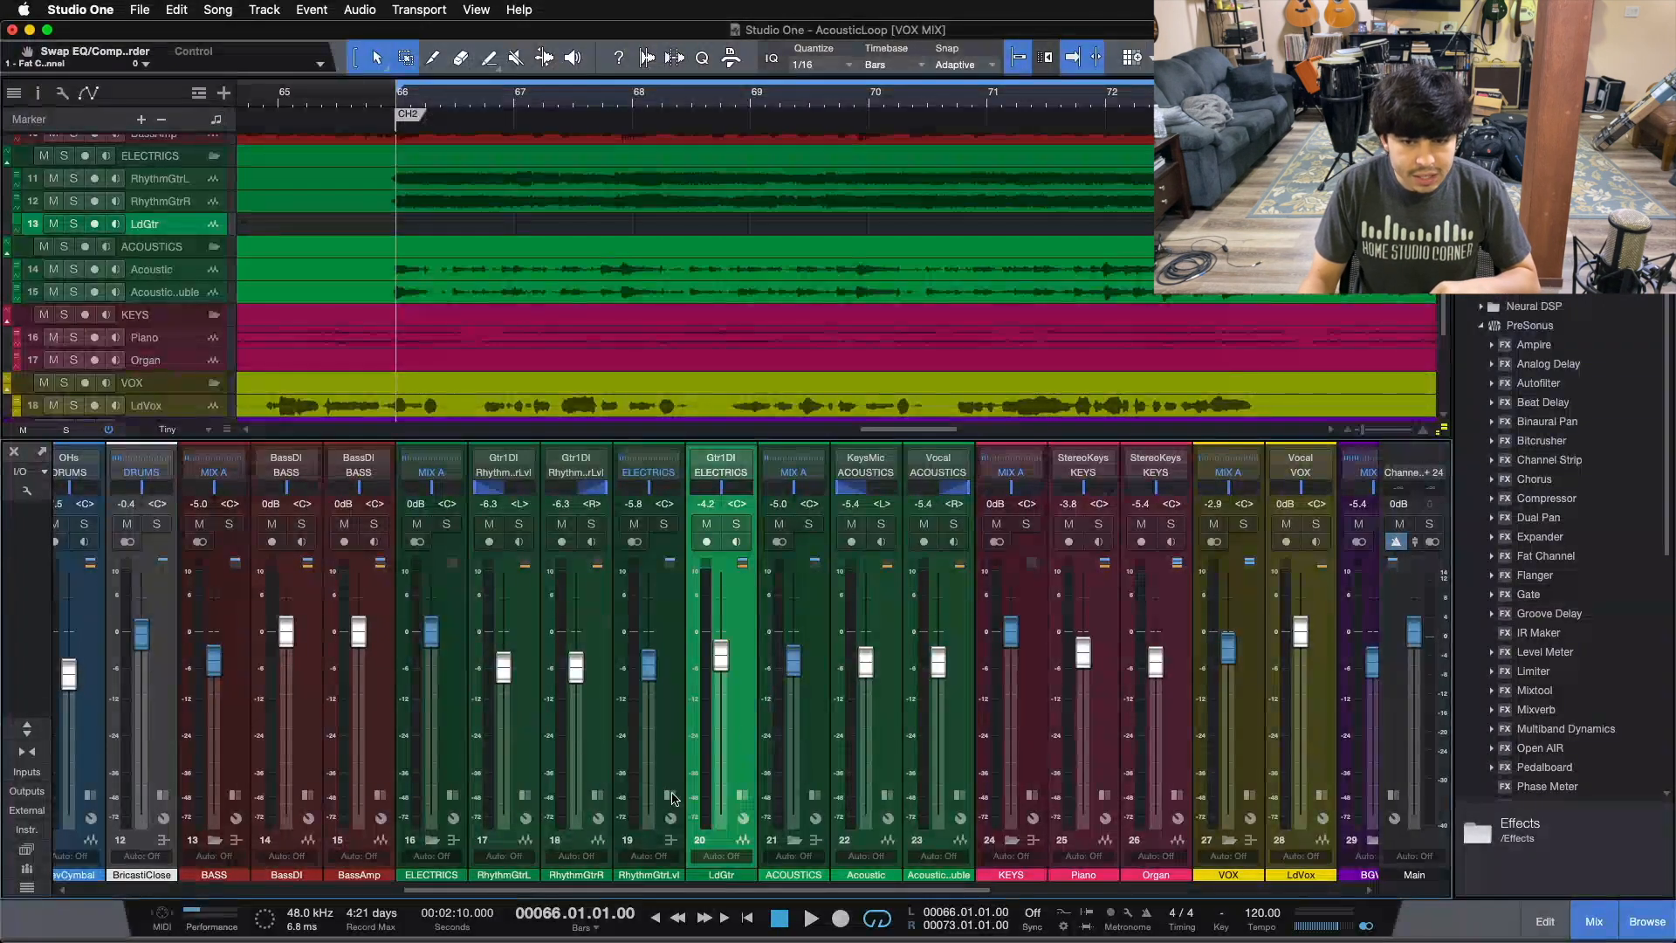
key(Down)
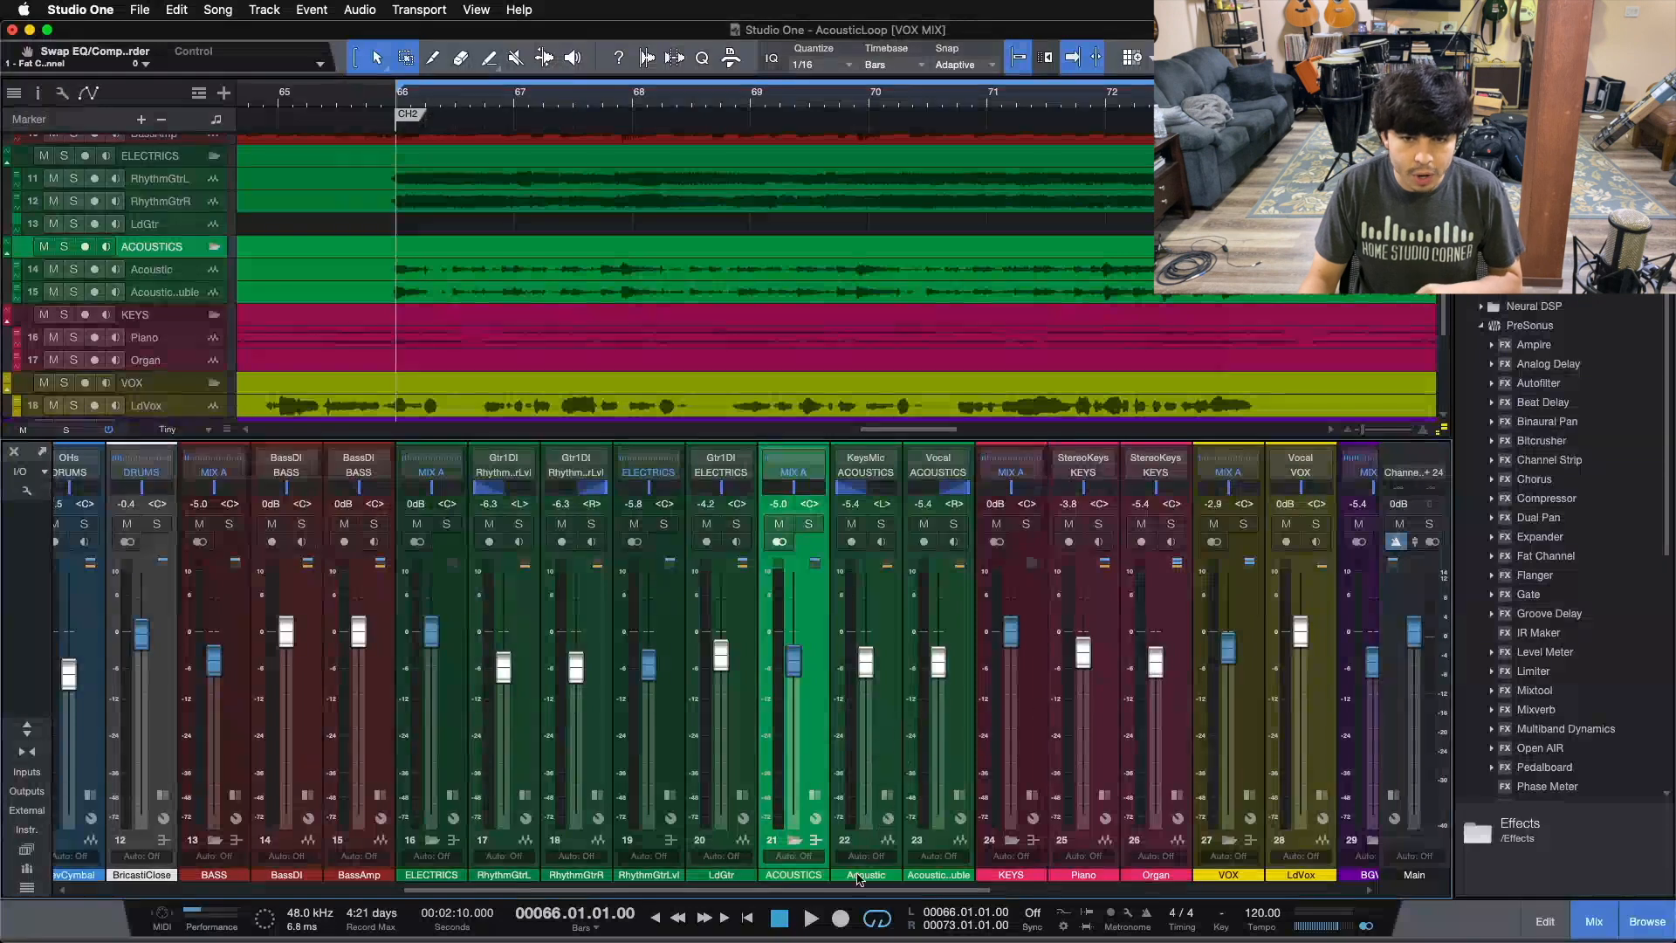
scroll(684, 269, up, 6)
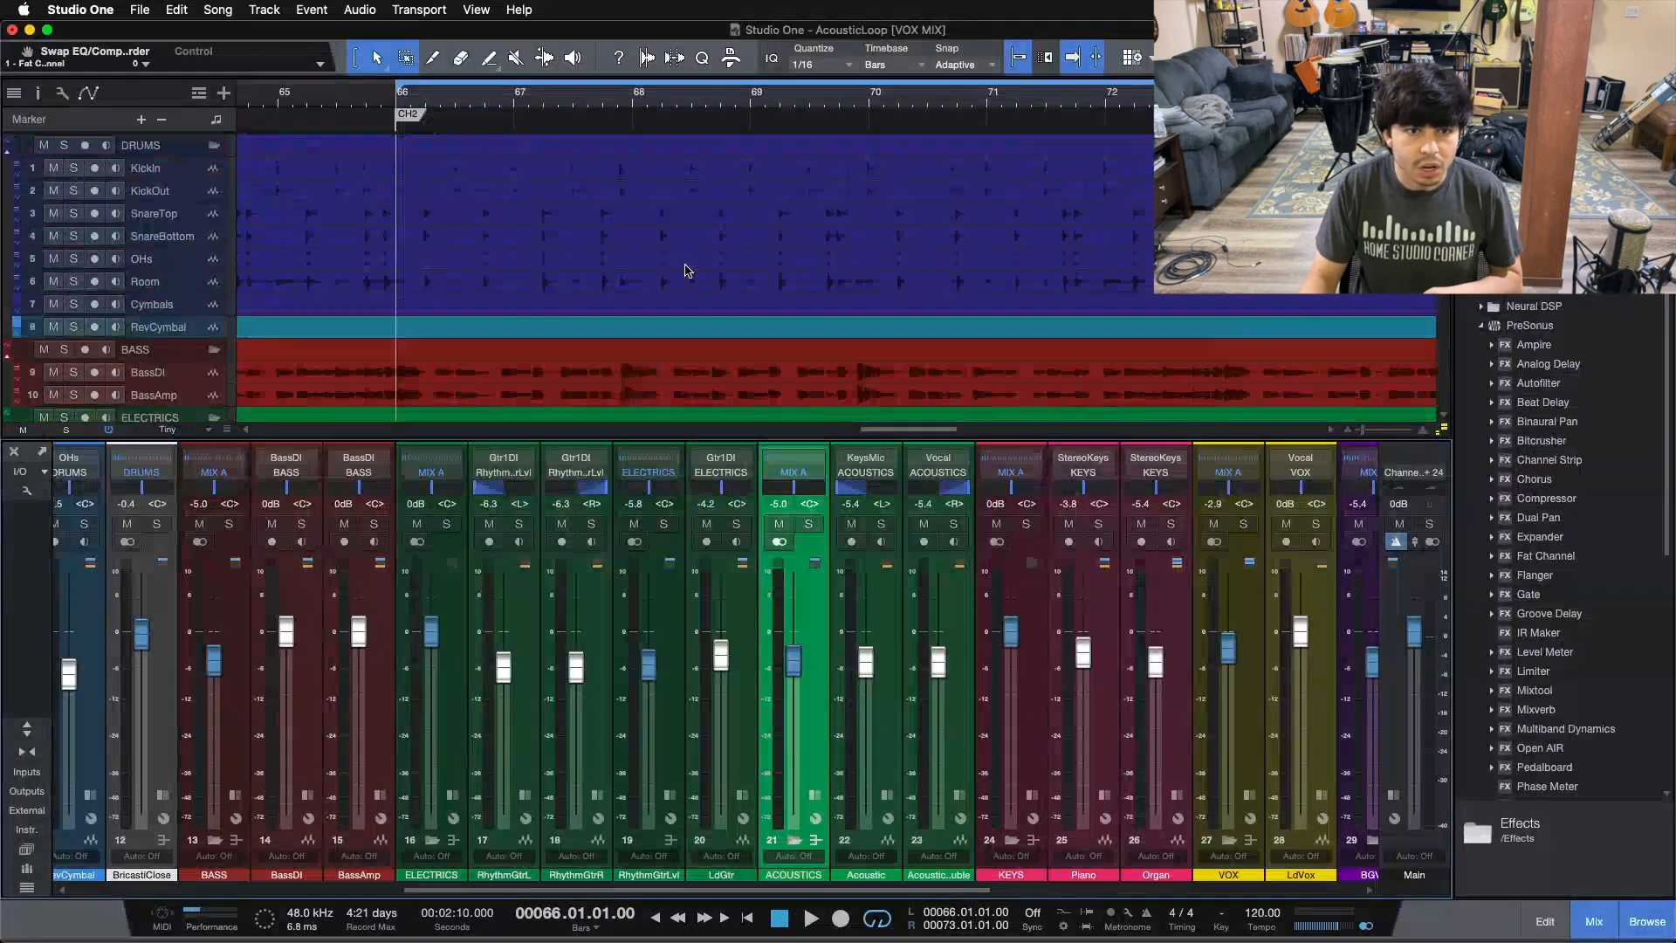
scroll(684, 269, down, 3)
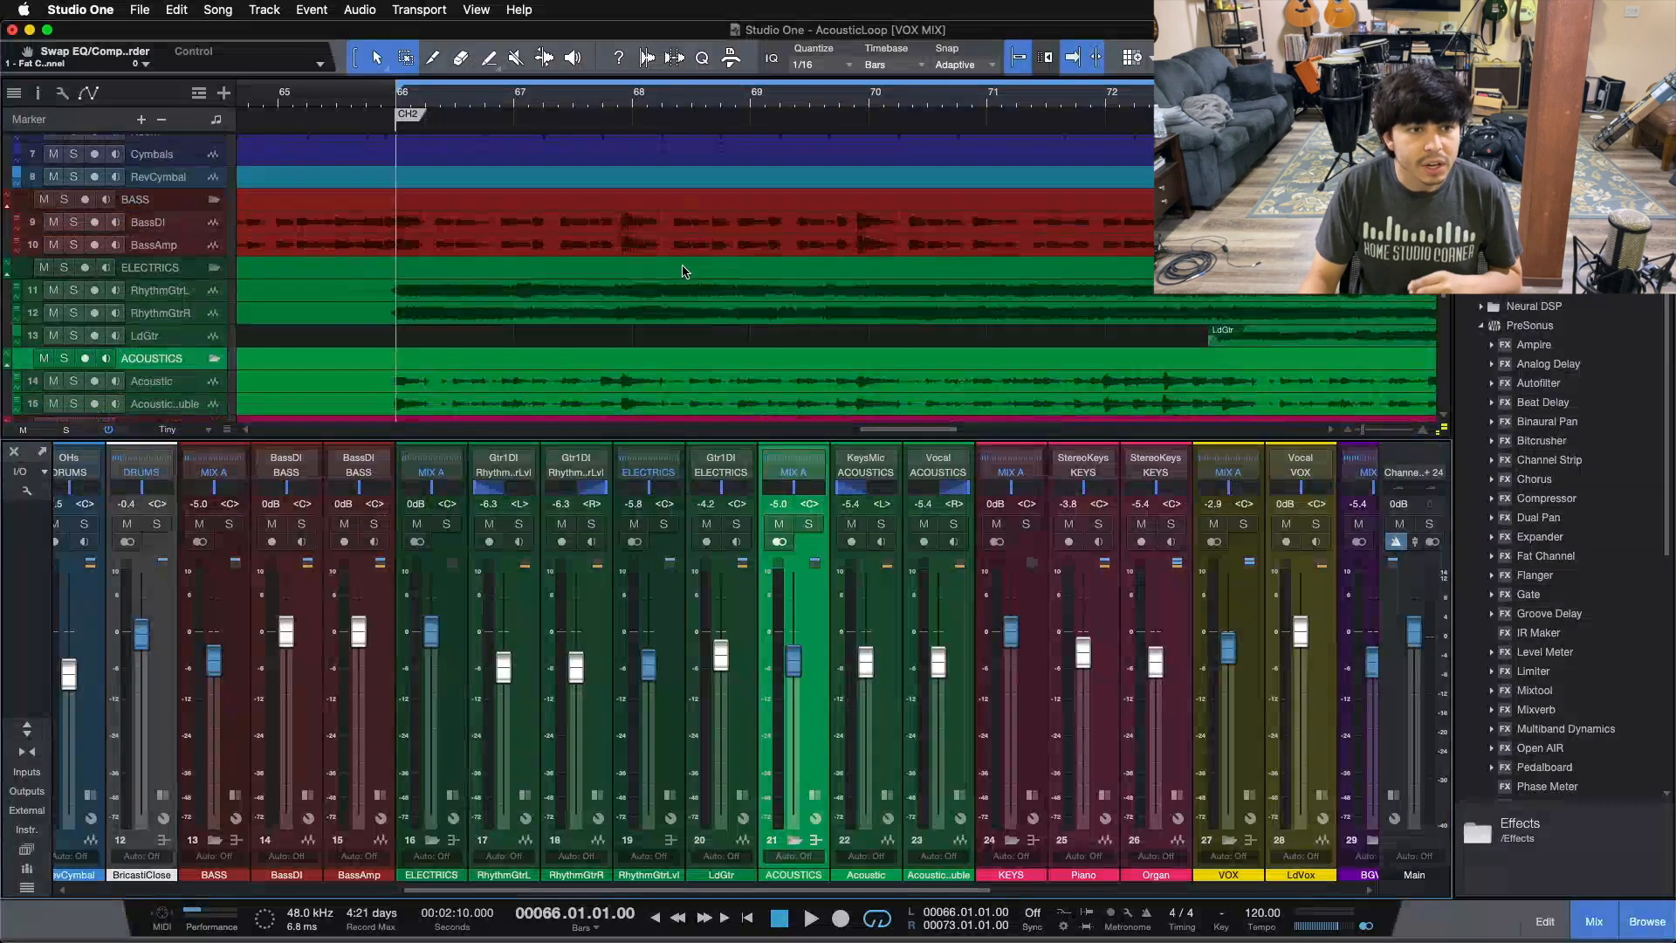
scroll(678, 292, down, 1)
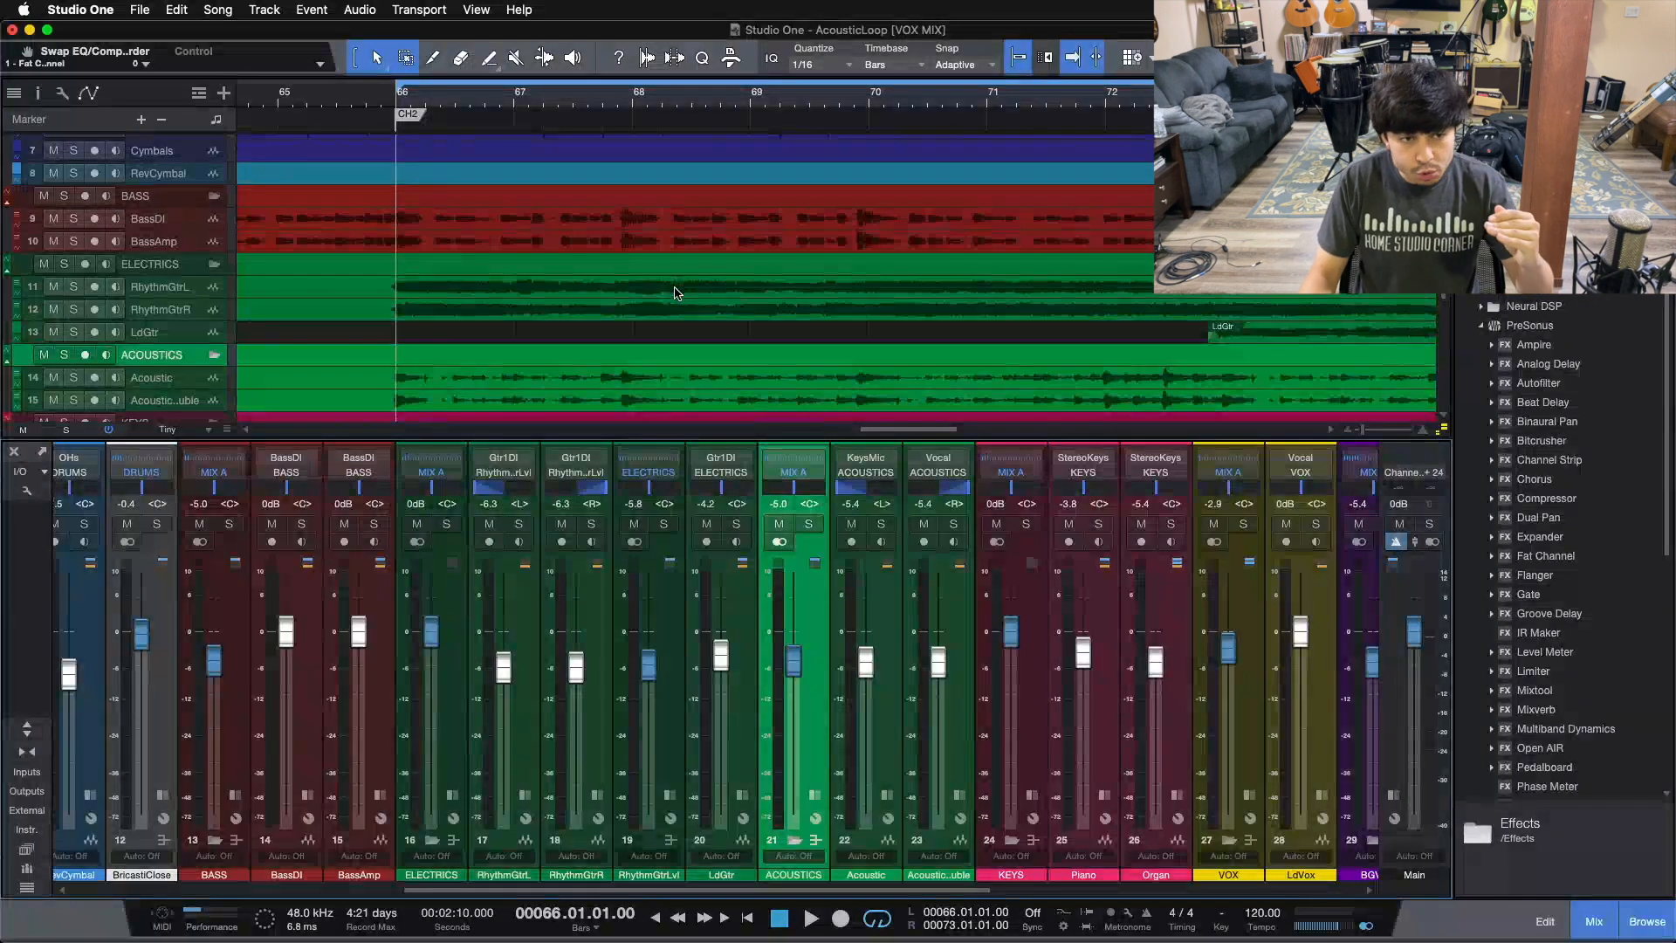
scroll(677, 293, down, 1)
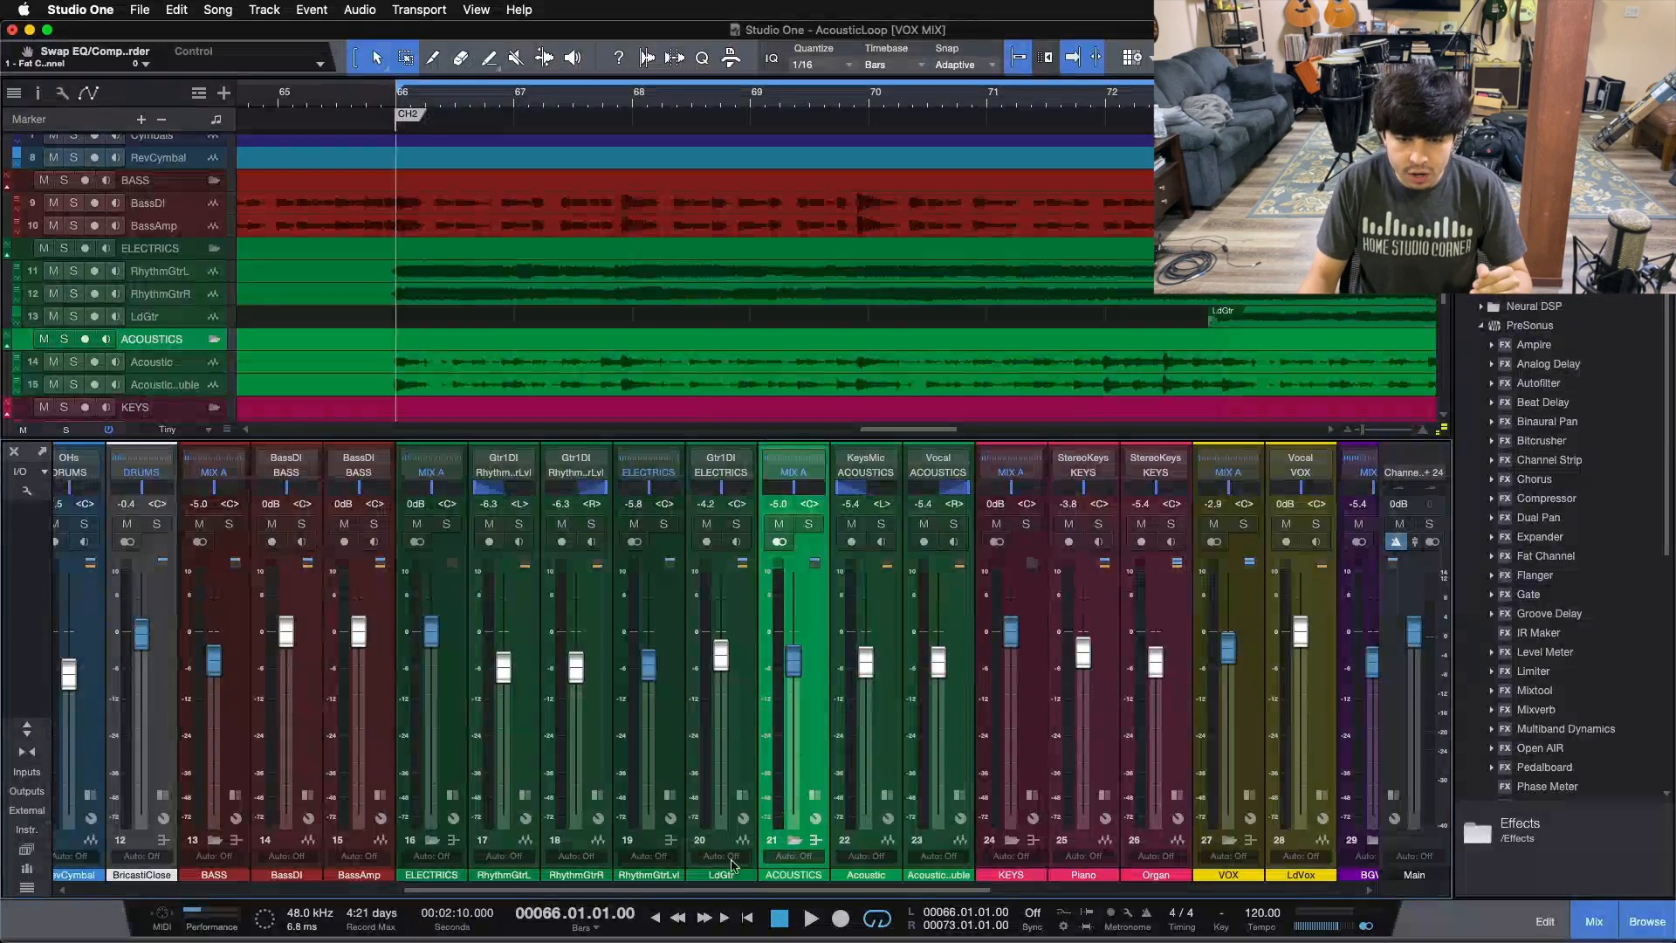
Step: Browse further along the mixer and select the LdVox channel
drag(733, 887, 919, 887)
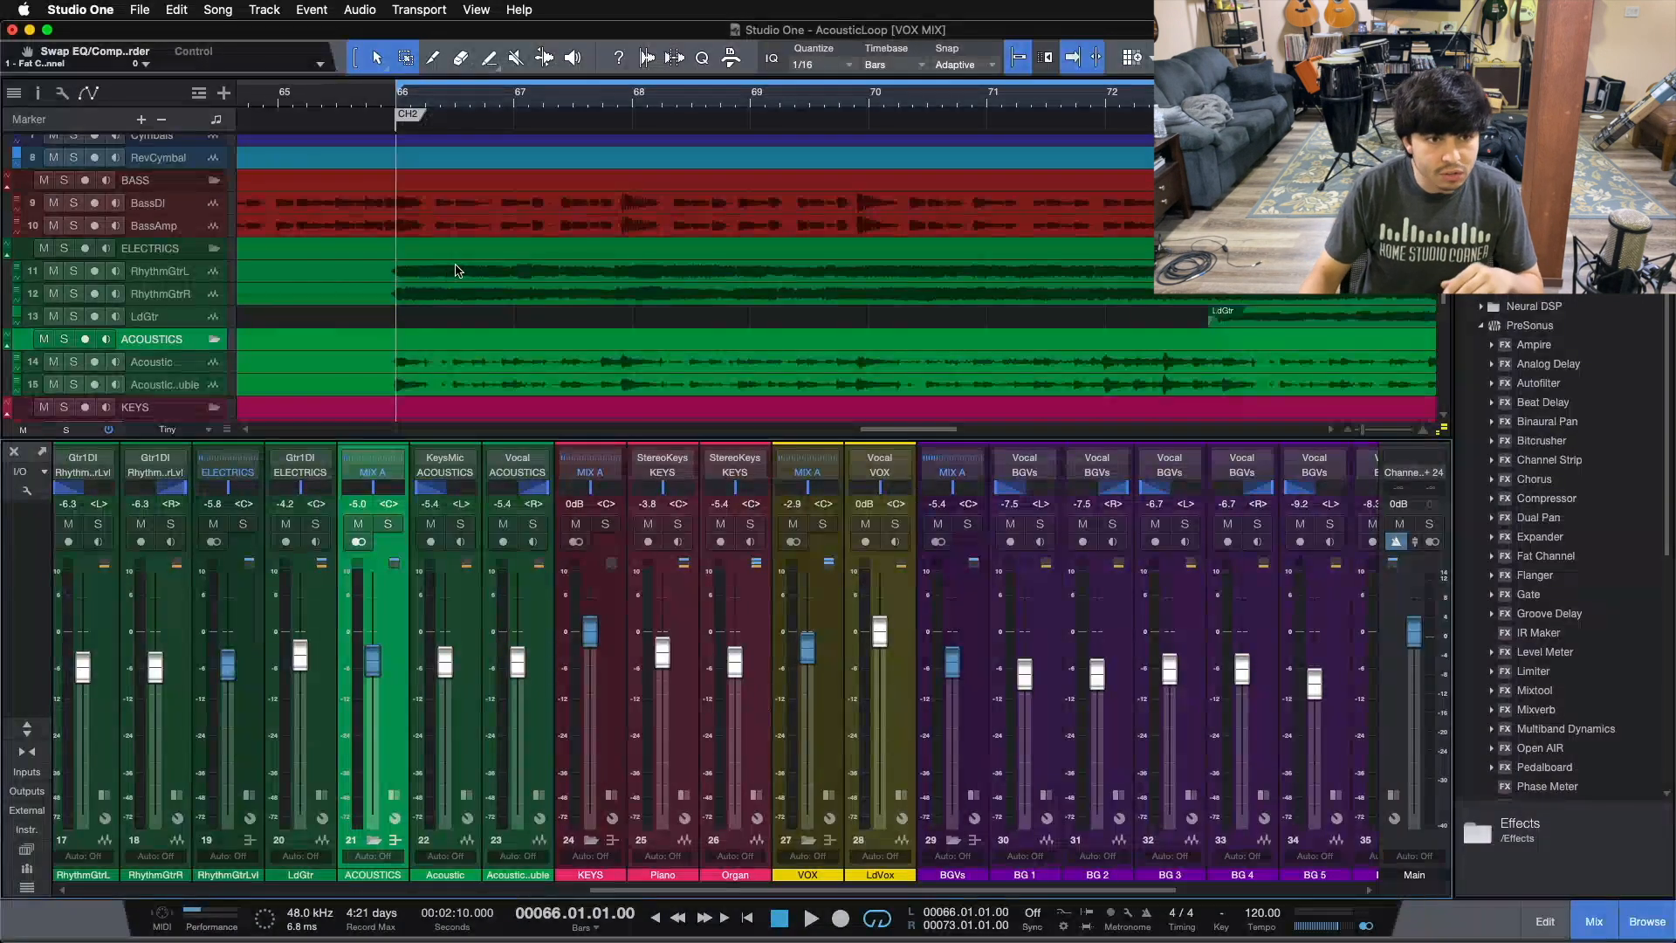
scroll(456, 271, down, 3)
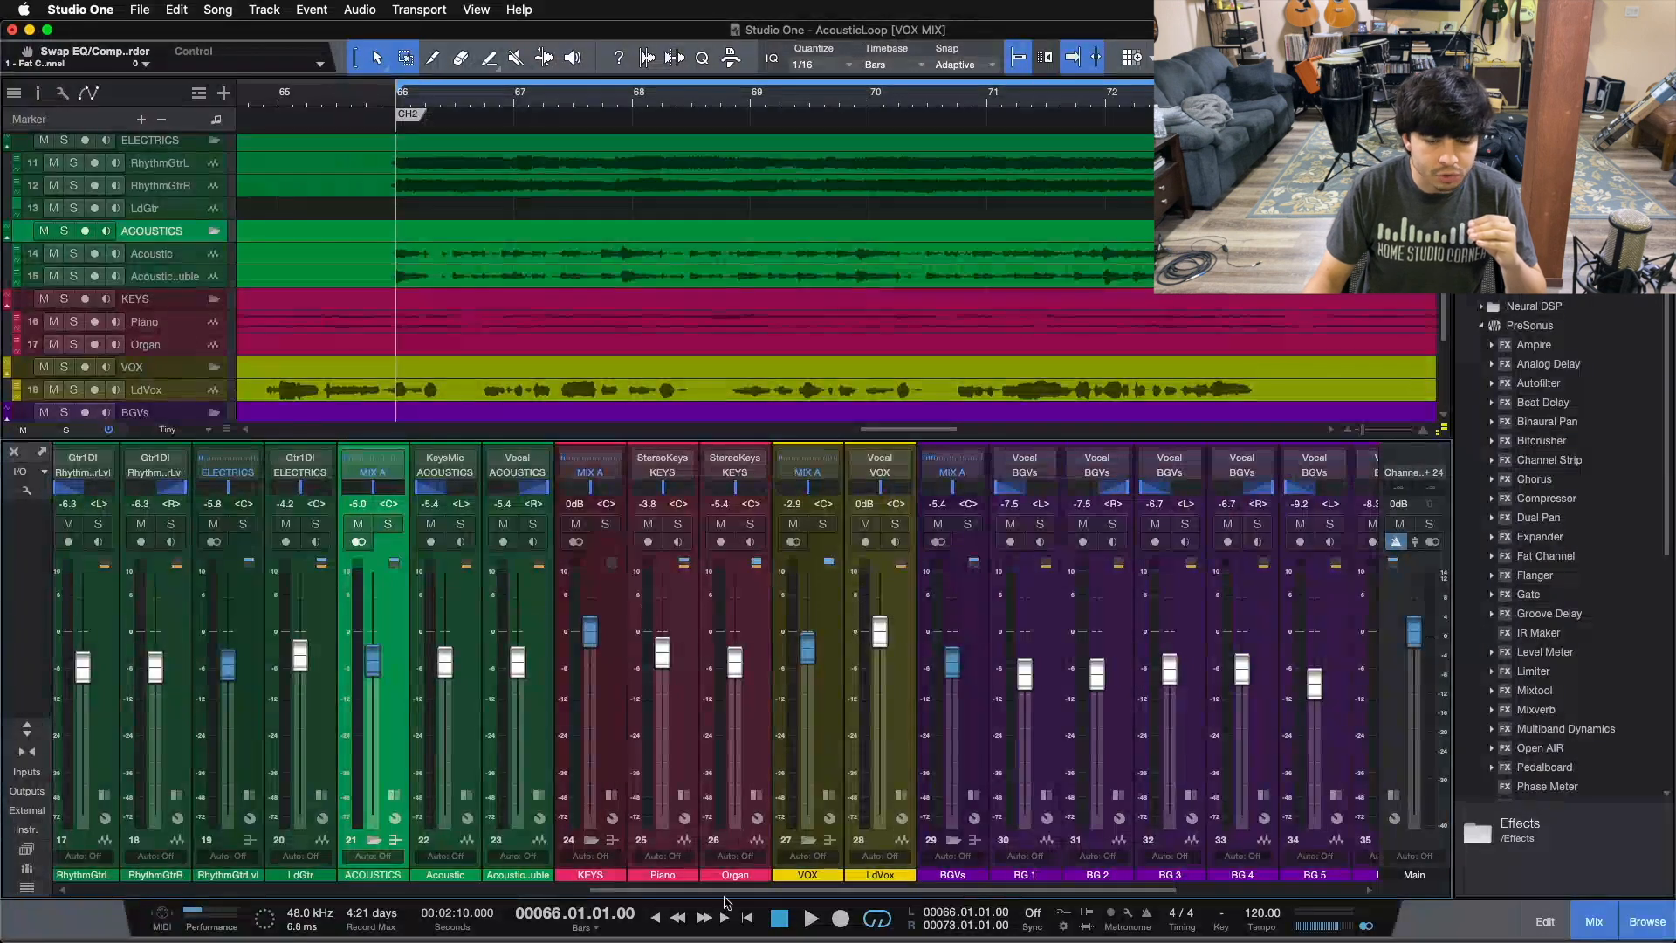
scroll(711, 785, right, 2)
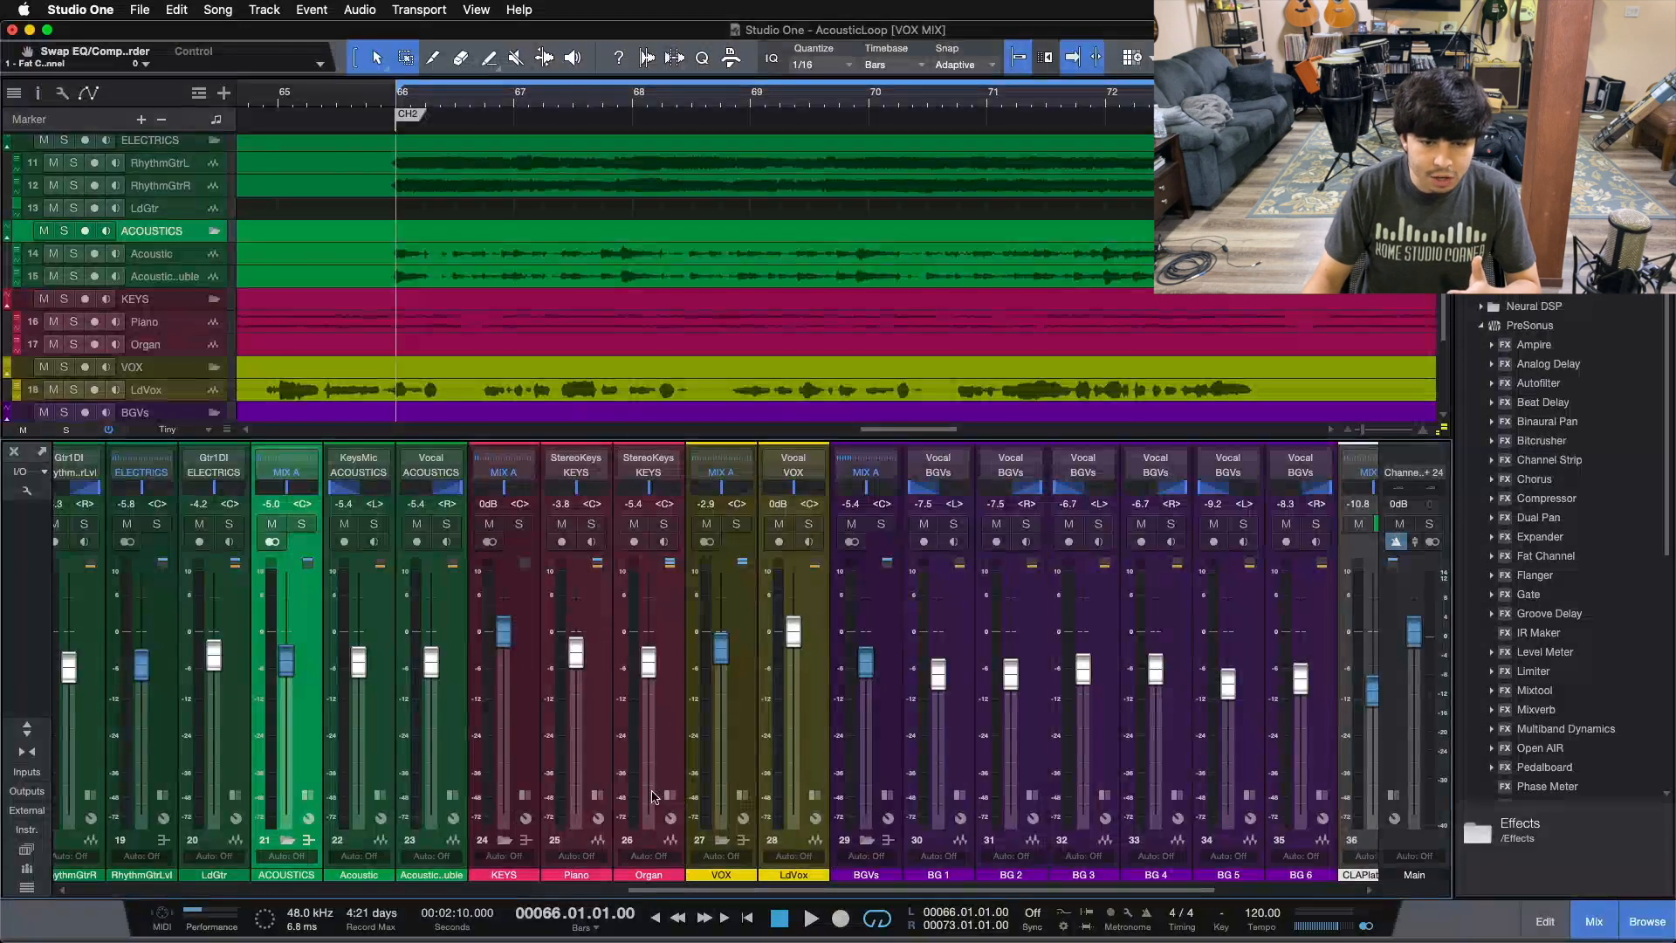
drag(741, 891, 791, 892)
click(683, 708)
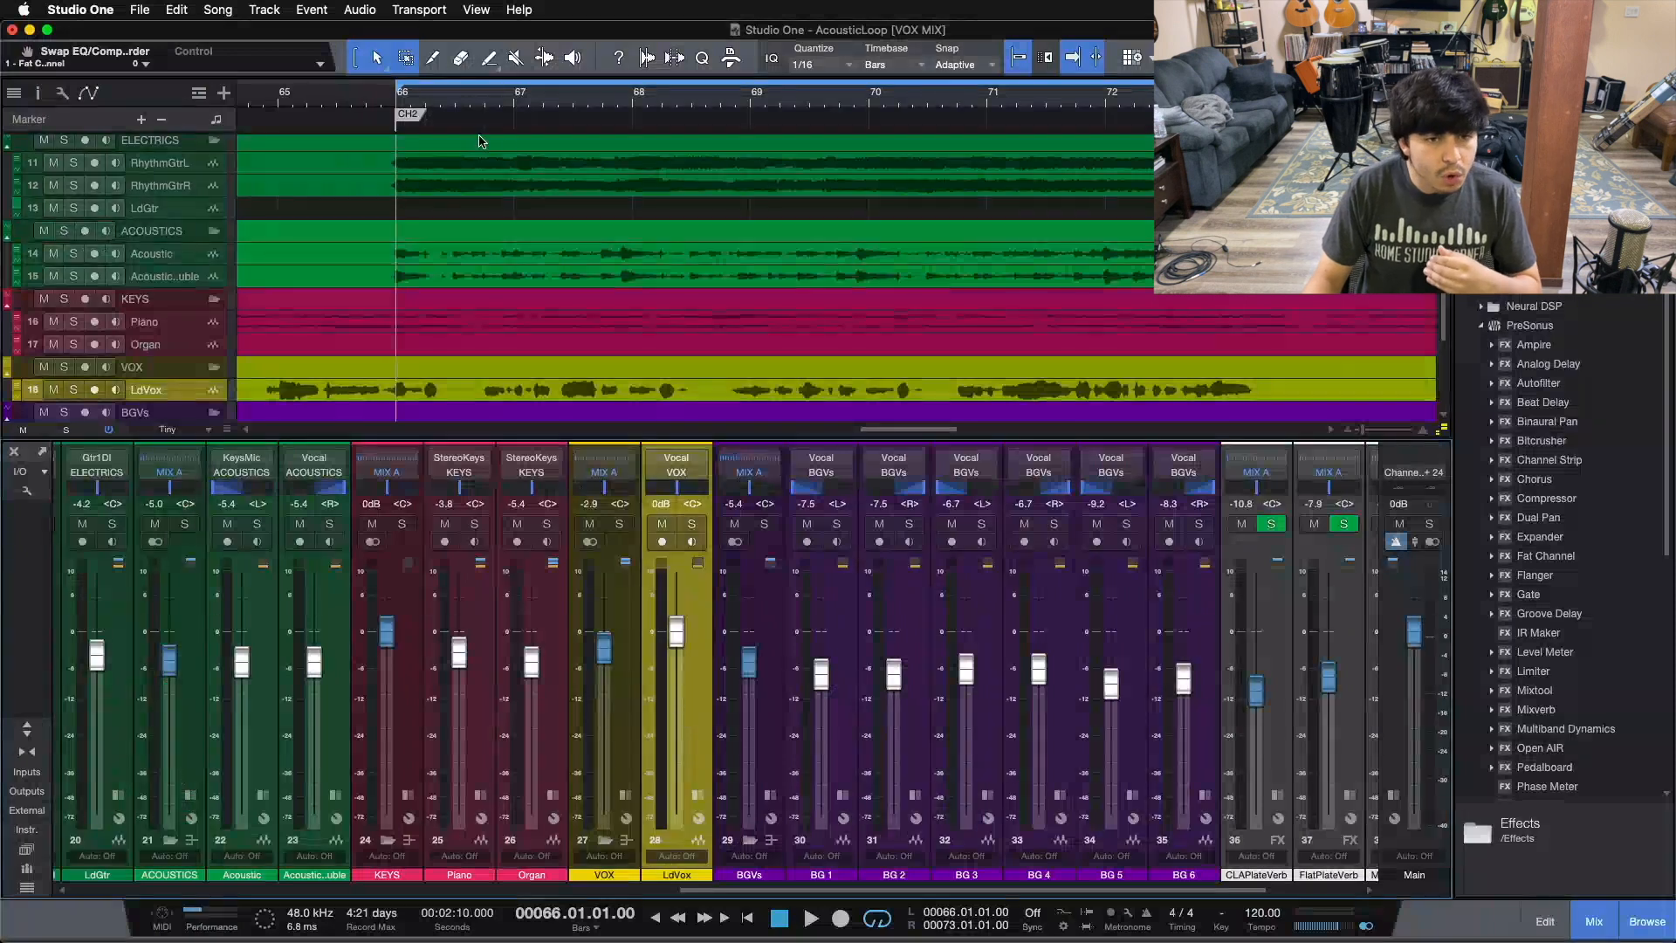
Step: Browse to the reverb return and bus channels at the end of the mixer
scroll(479, 142, down, 1)
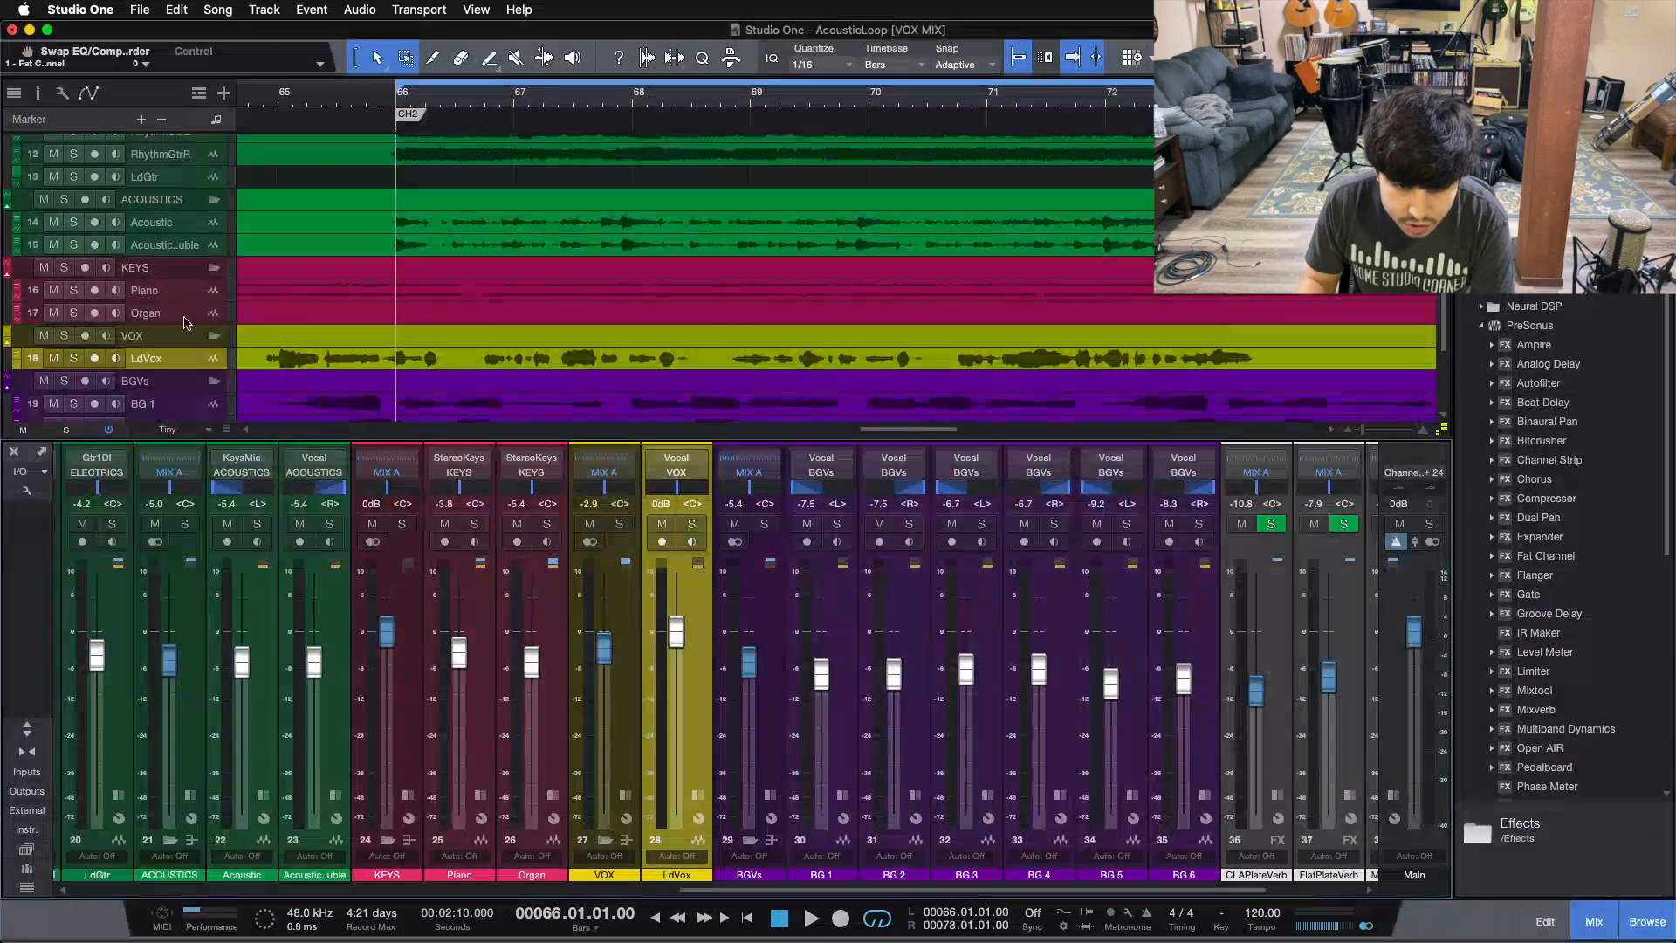
drag(760, 894, 811, 894)
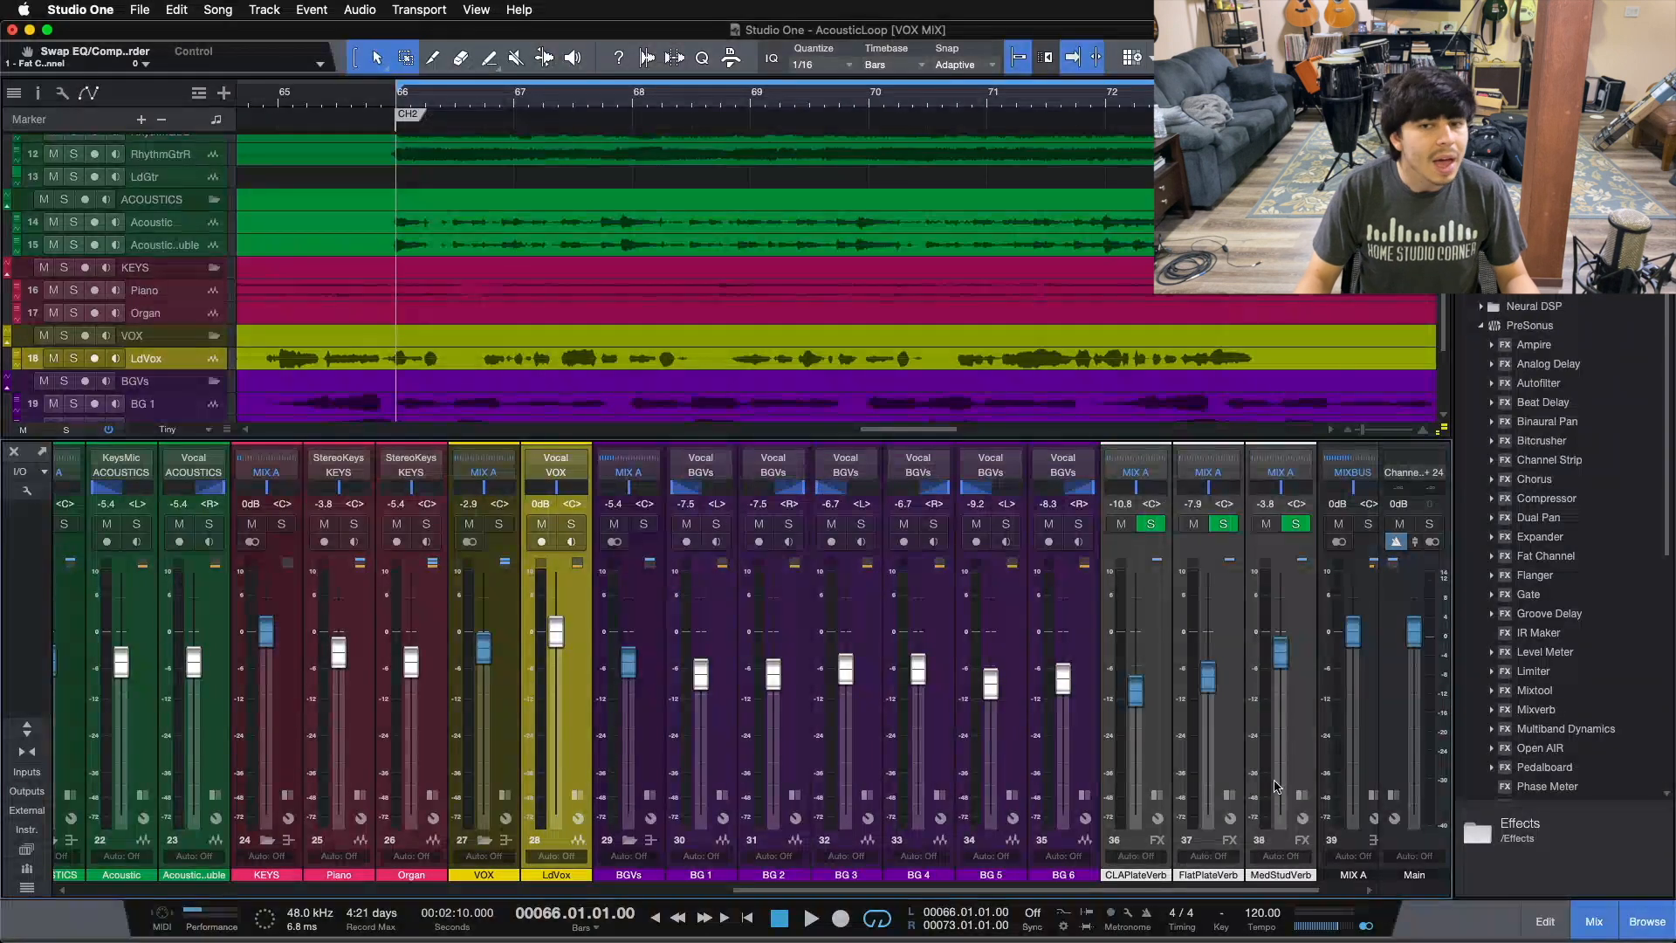
scroll(904, 267, down, 4)
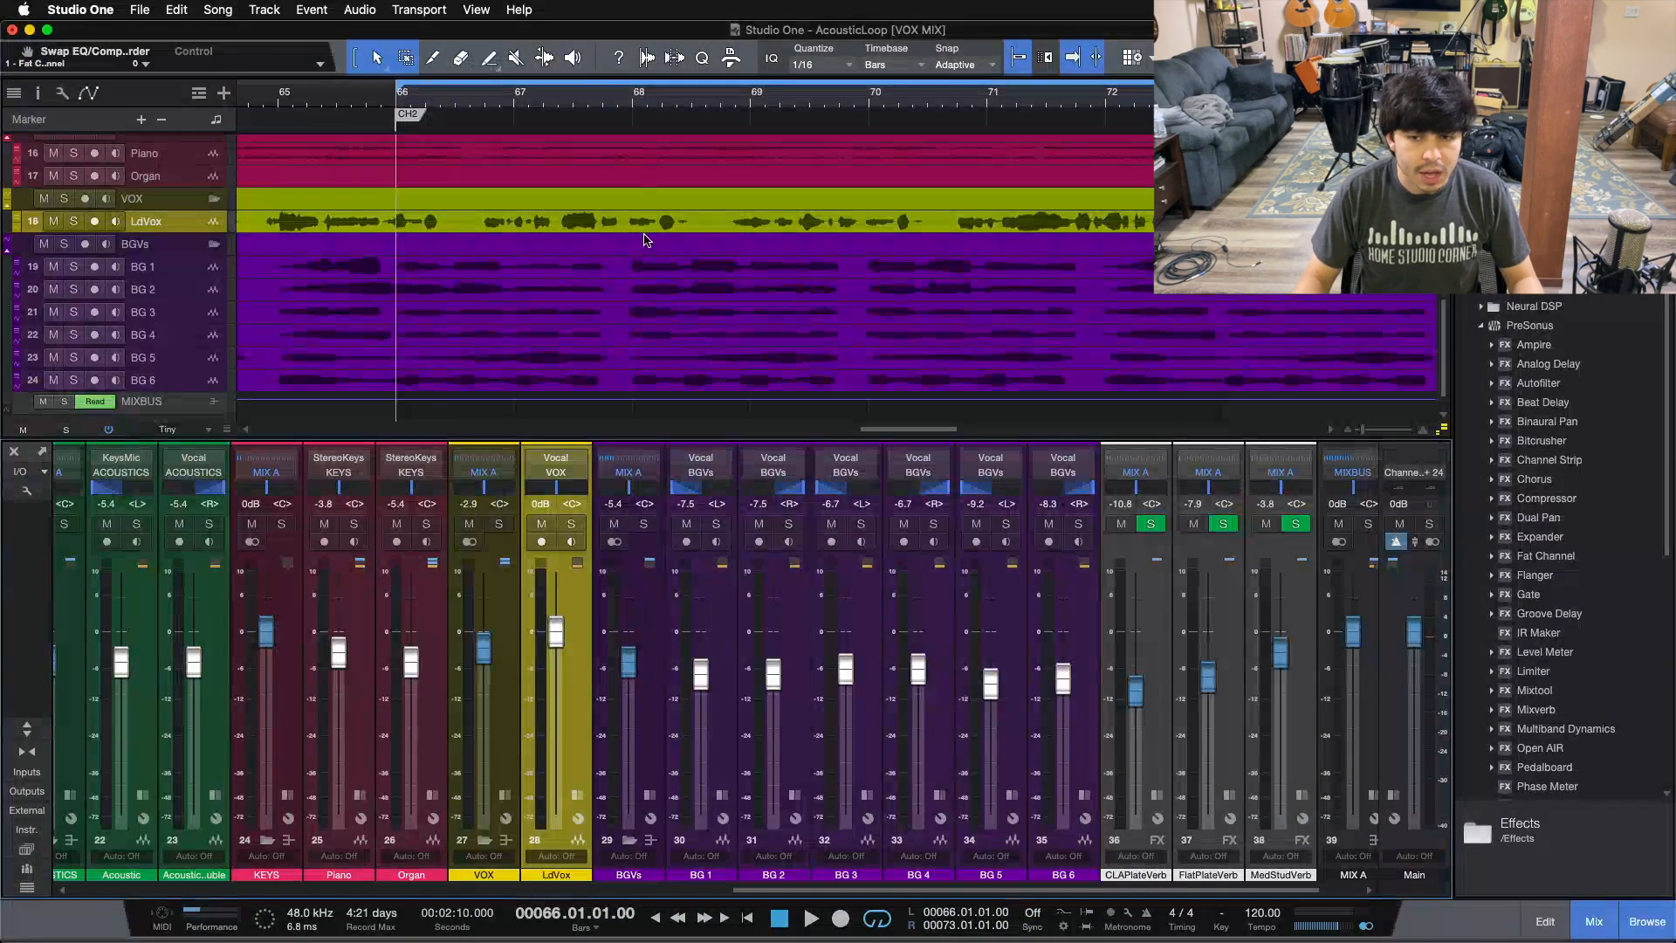
scroll(1063, 884, right, 2)
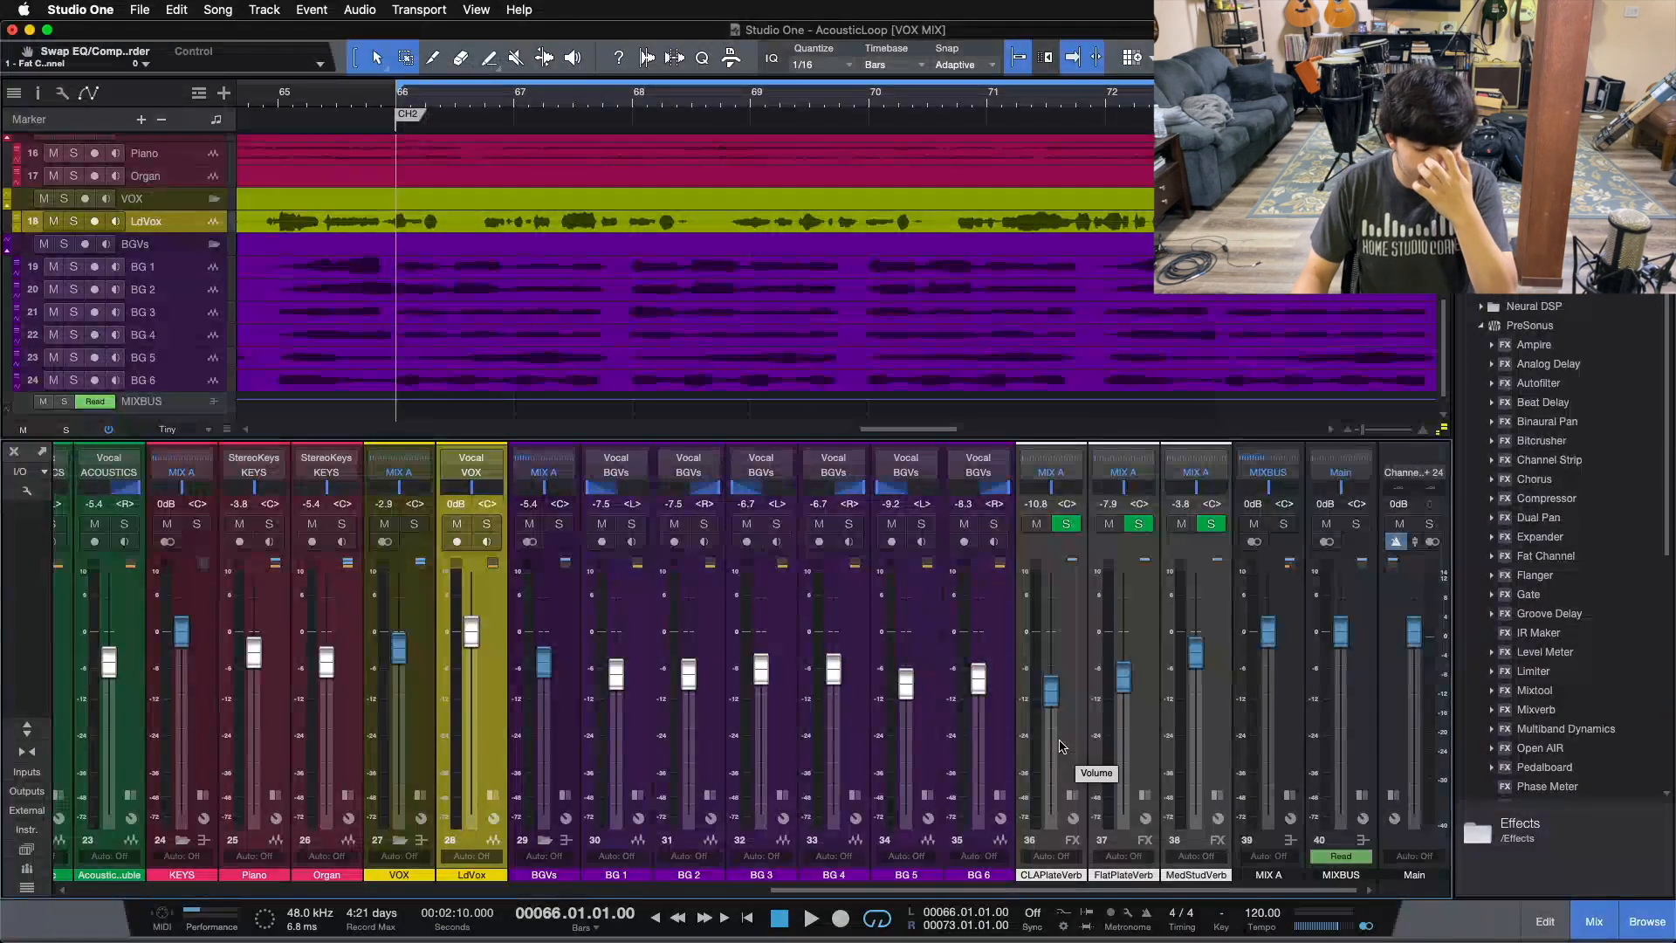
scroll(788, 325, down, 1)
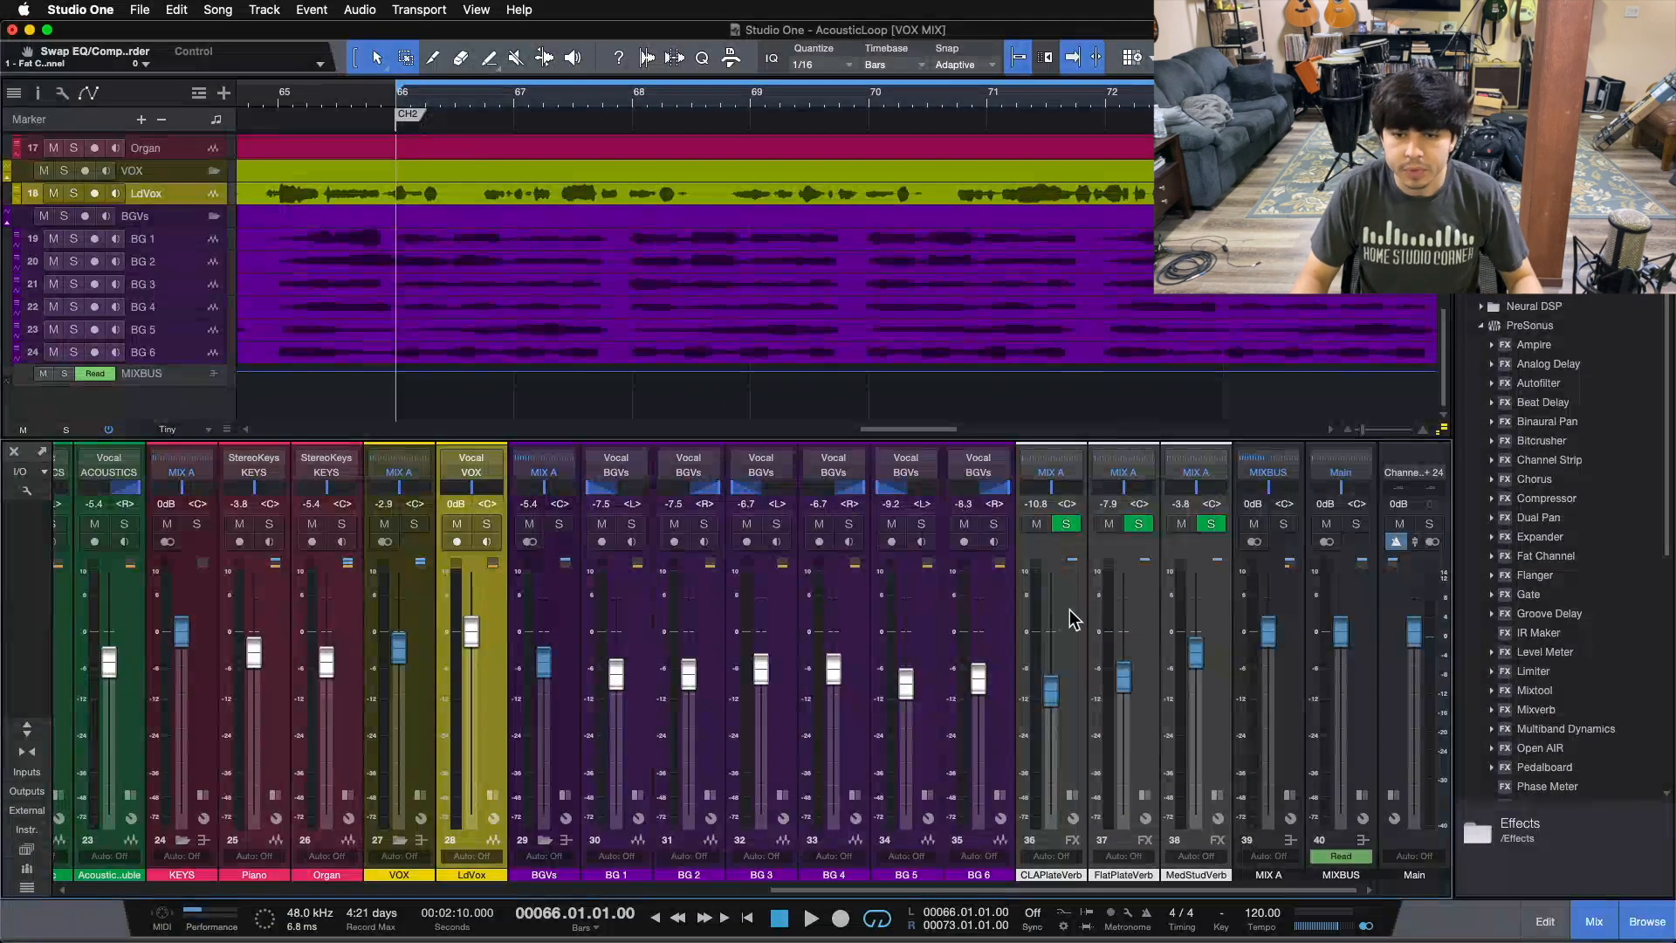
Step: Select in turn the CLAPlateVerb, FlatPlateVerb and MedStudVerb reverb channels and the MIX A bus
click(1084, 752)
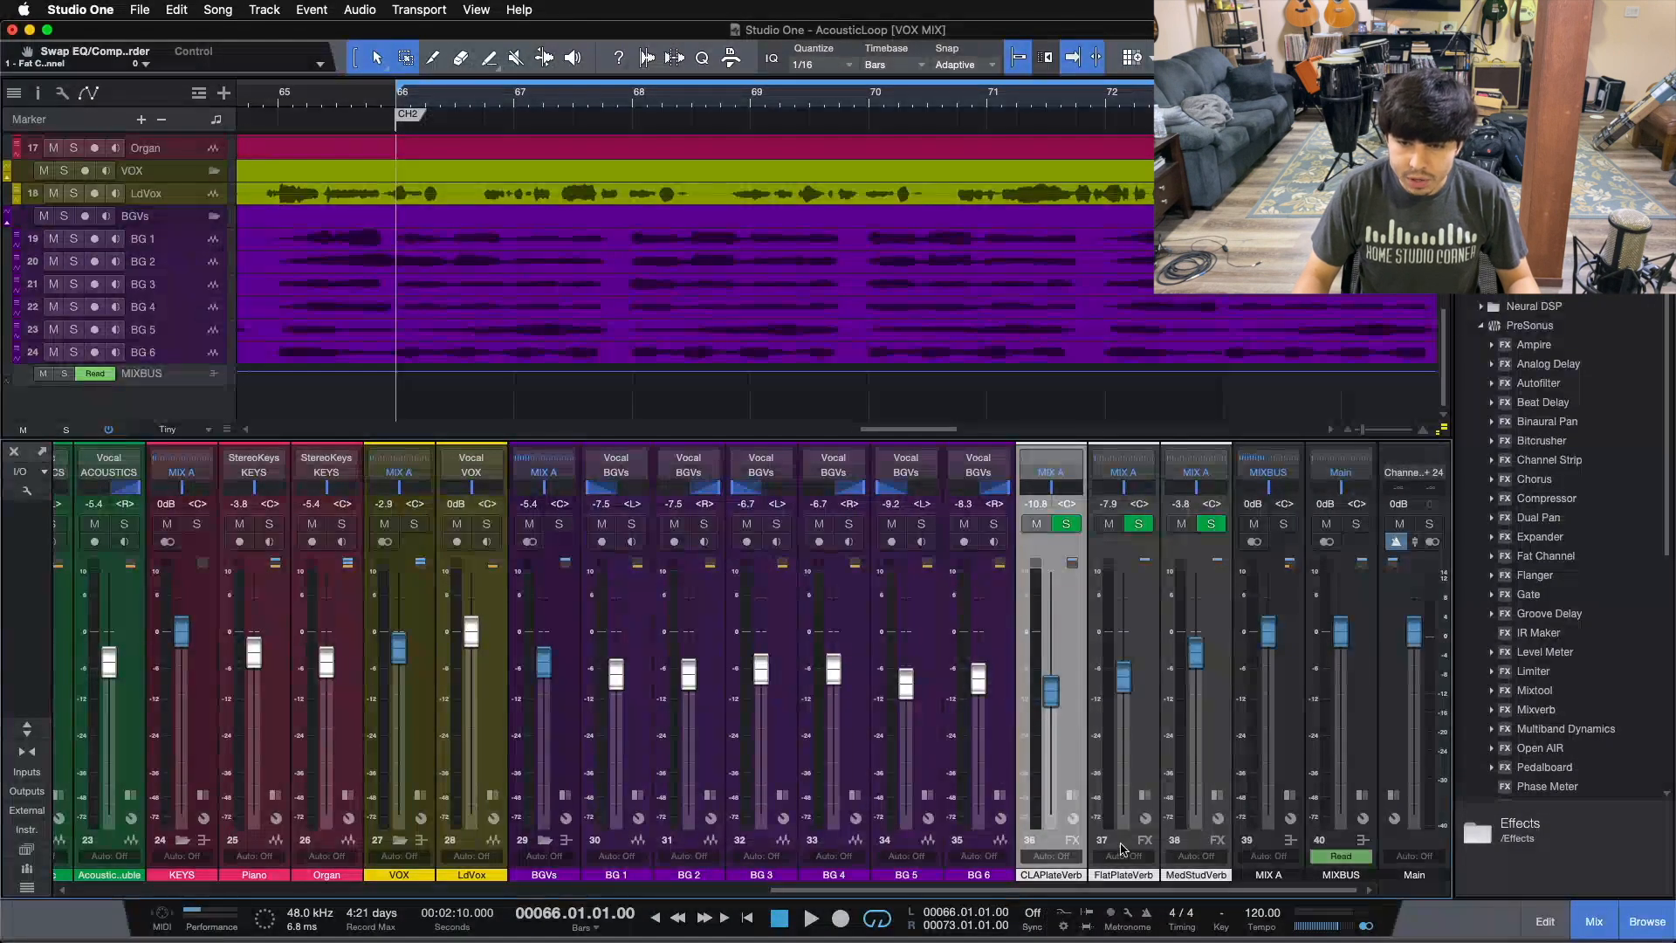
click(1135, 763)
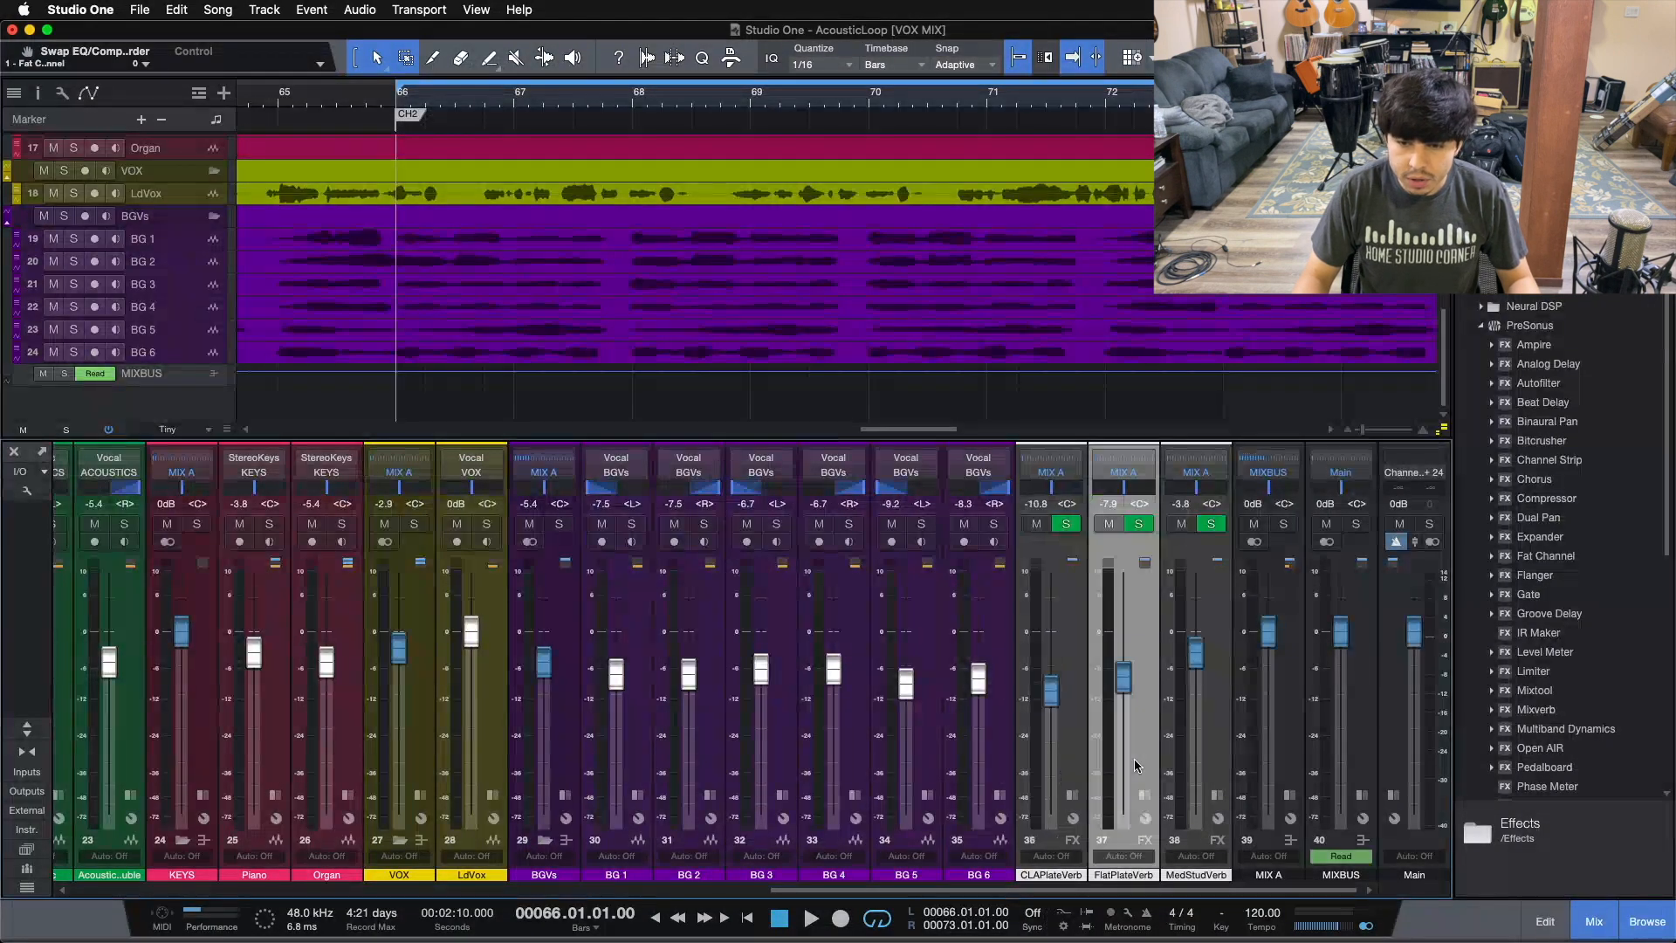
click(1073, 730)
click(1149, 717)
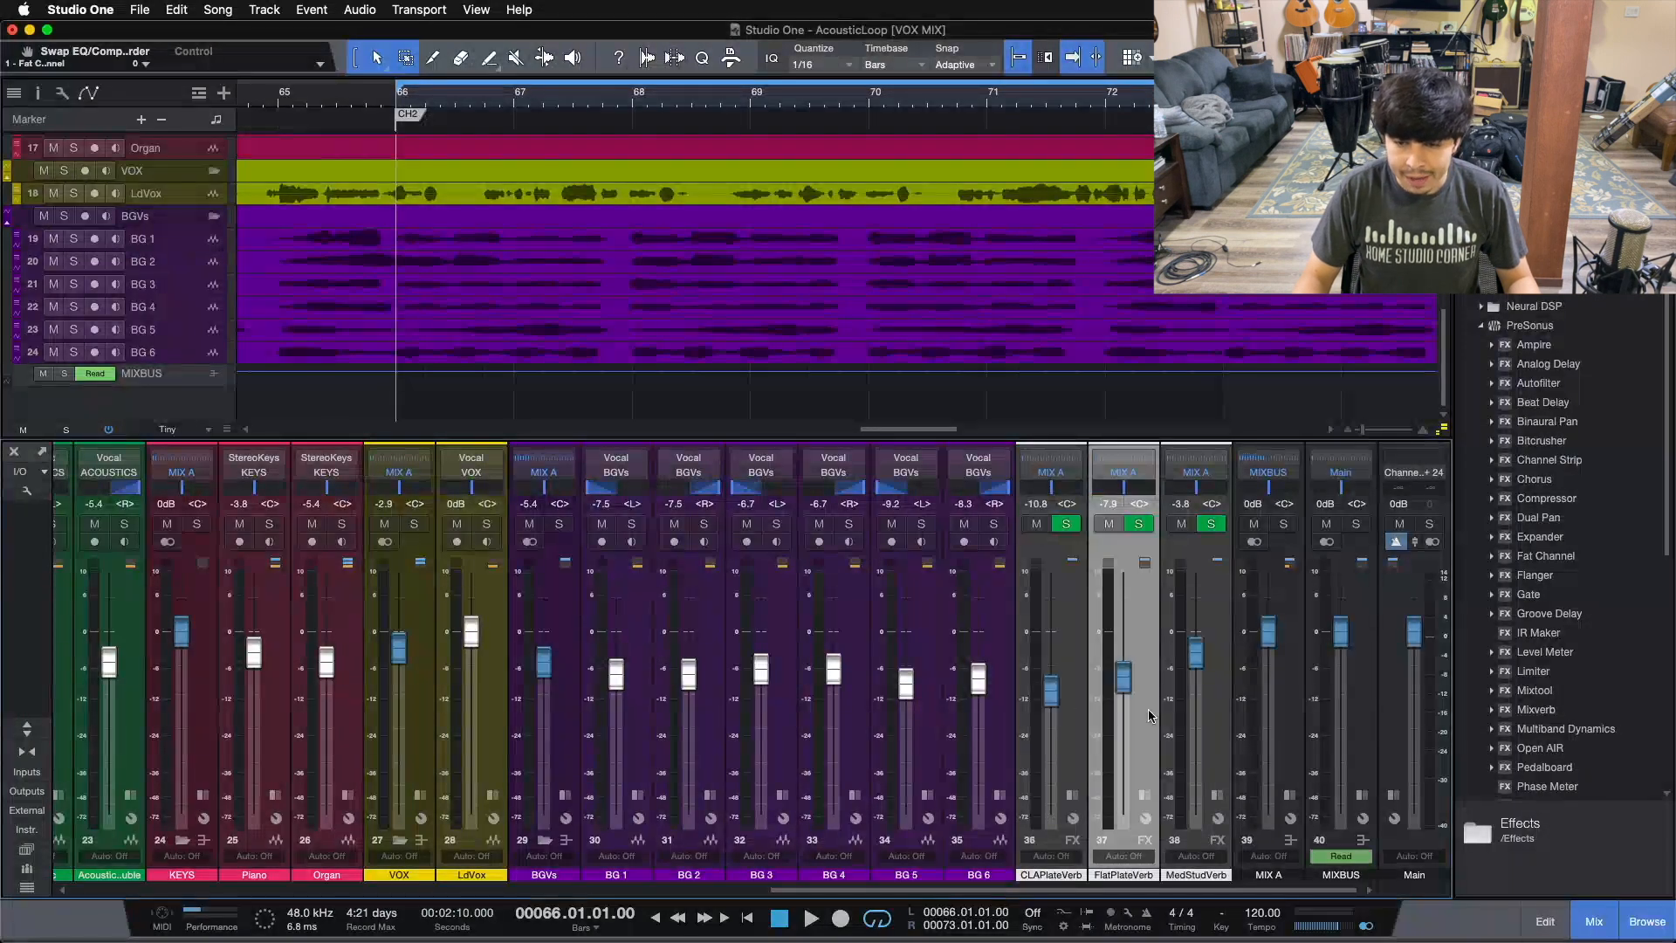
click(1222, 710)
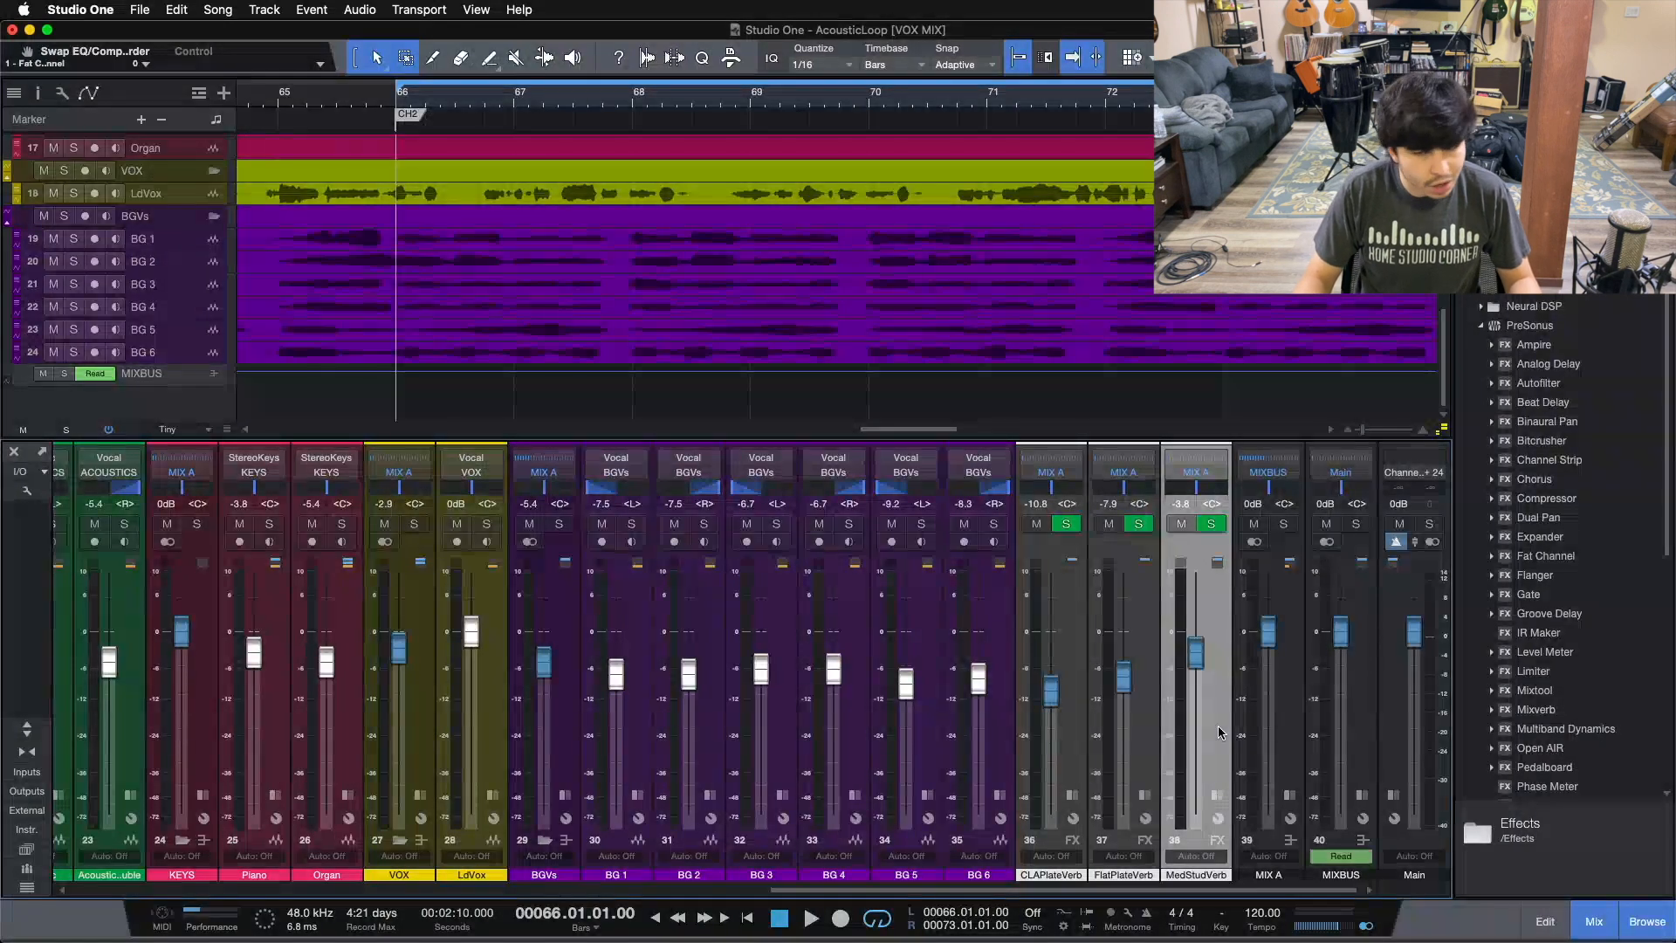
click(1278, 709)
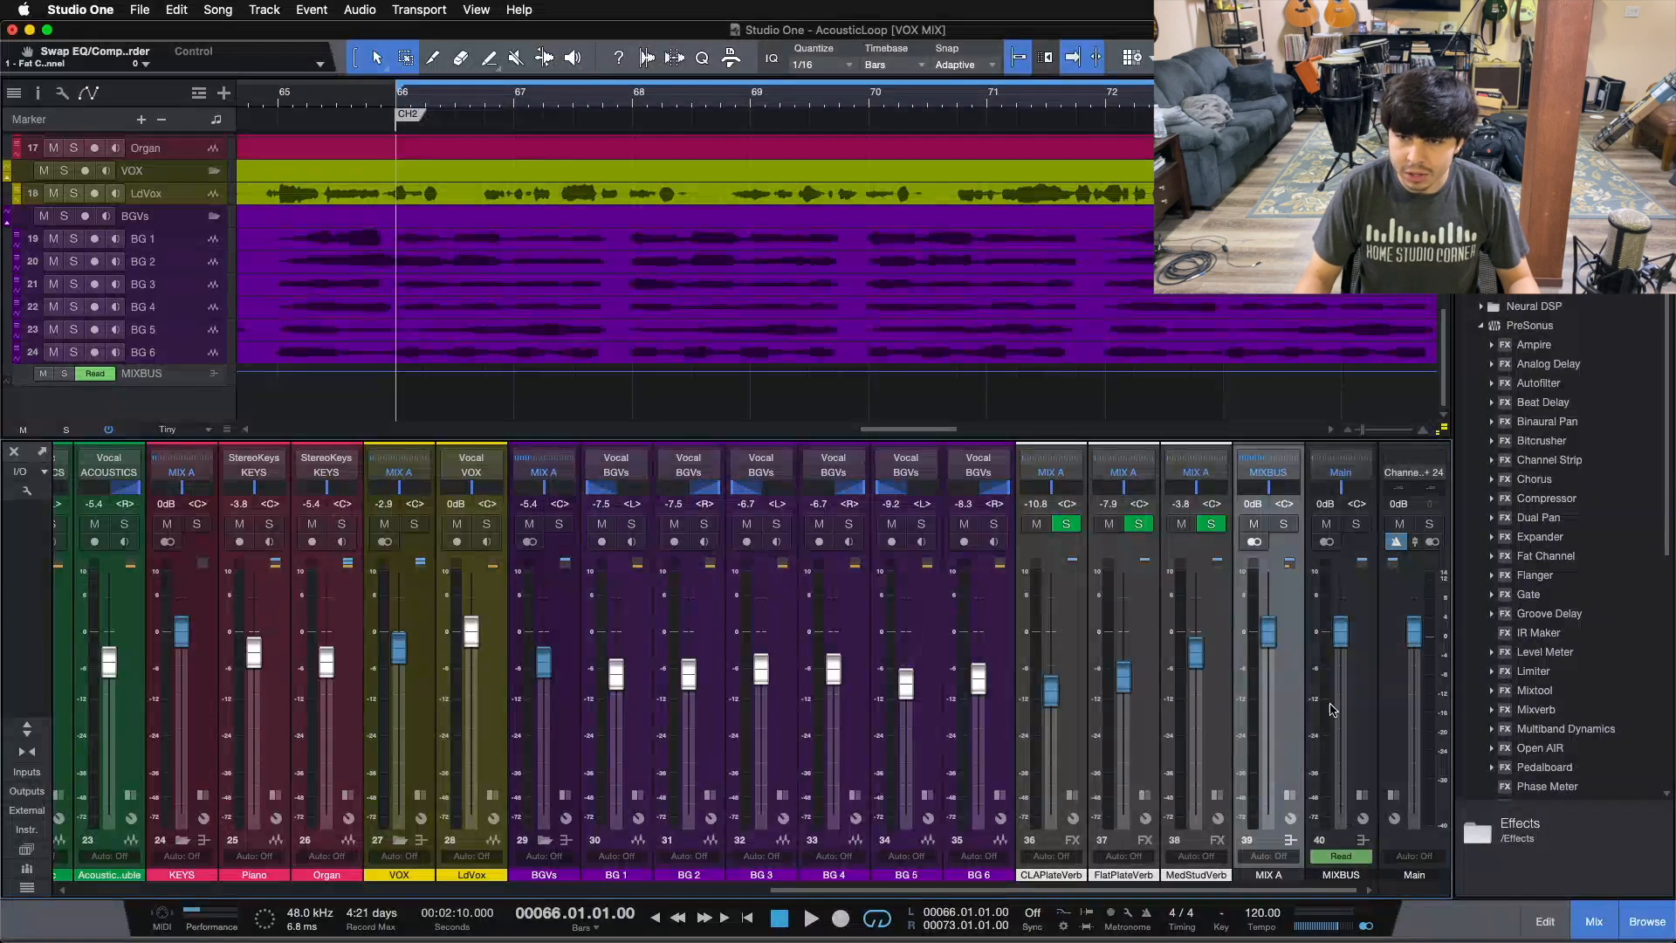
Step: Expand the MIX A channel to view its inserts, collapse it, and select the MIXBUS channel
click(1289, 798)
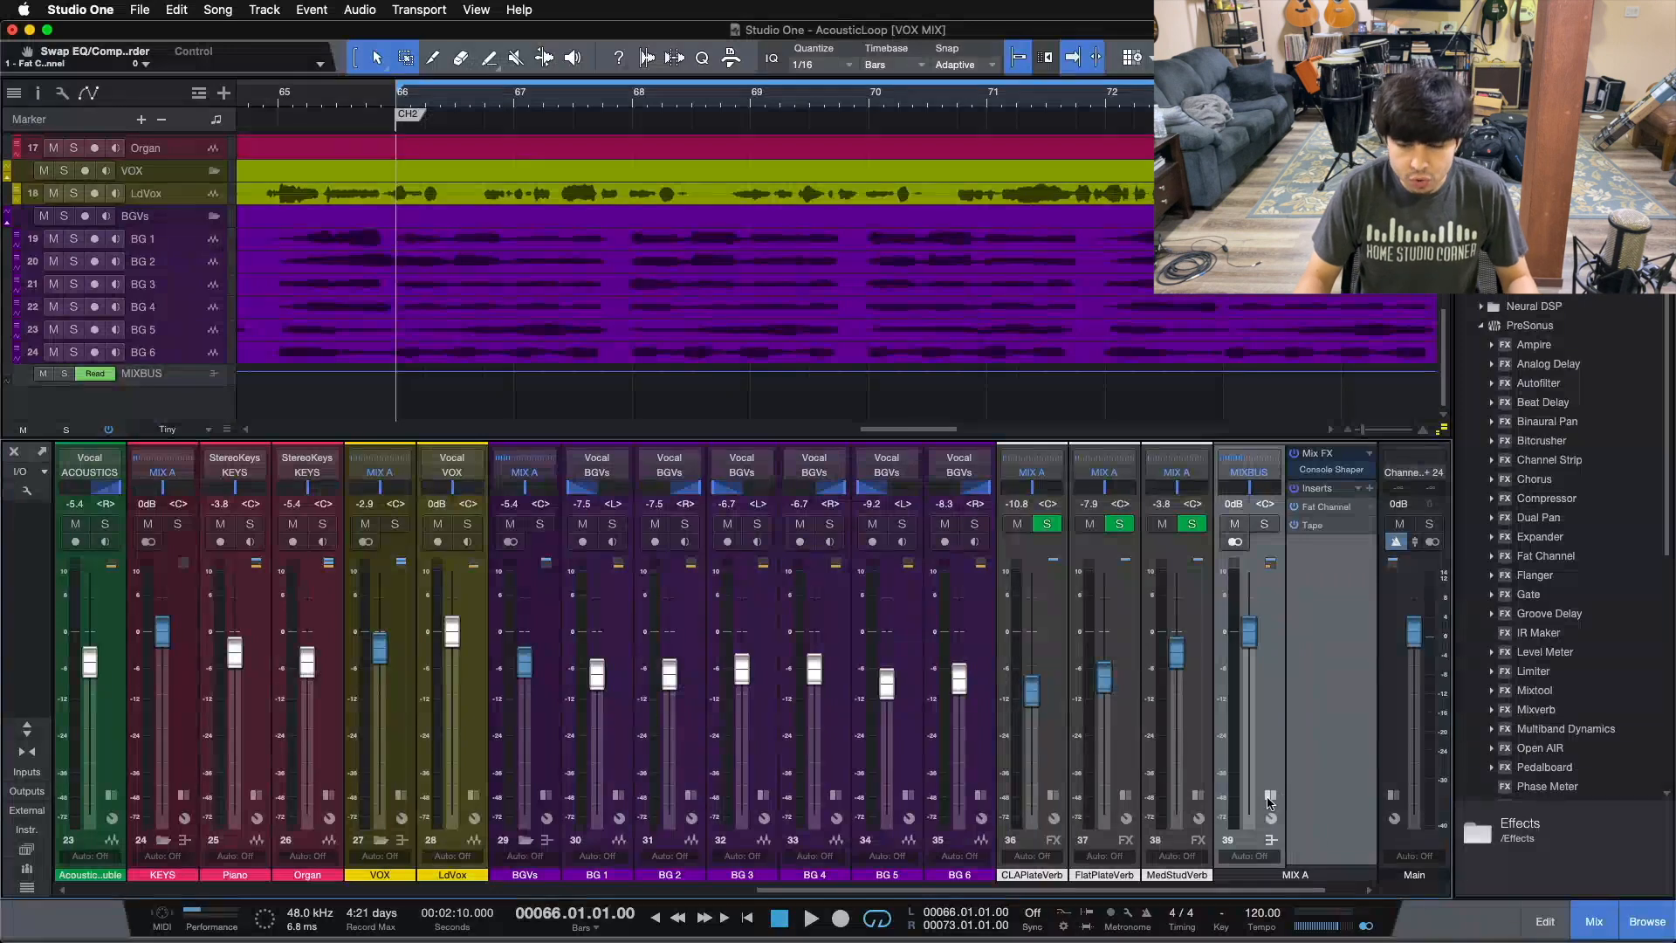
click(1270, 796)
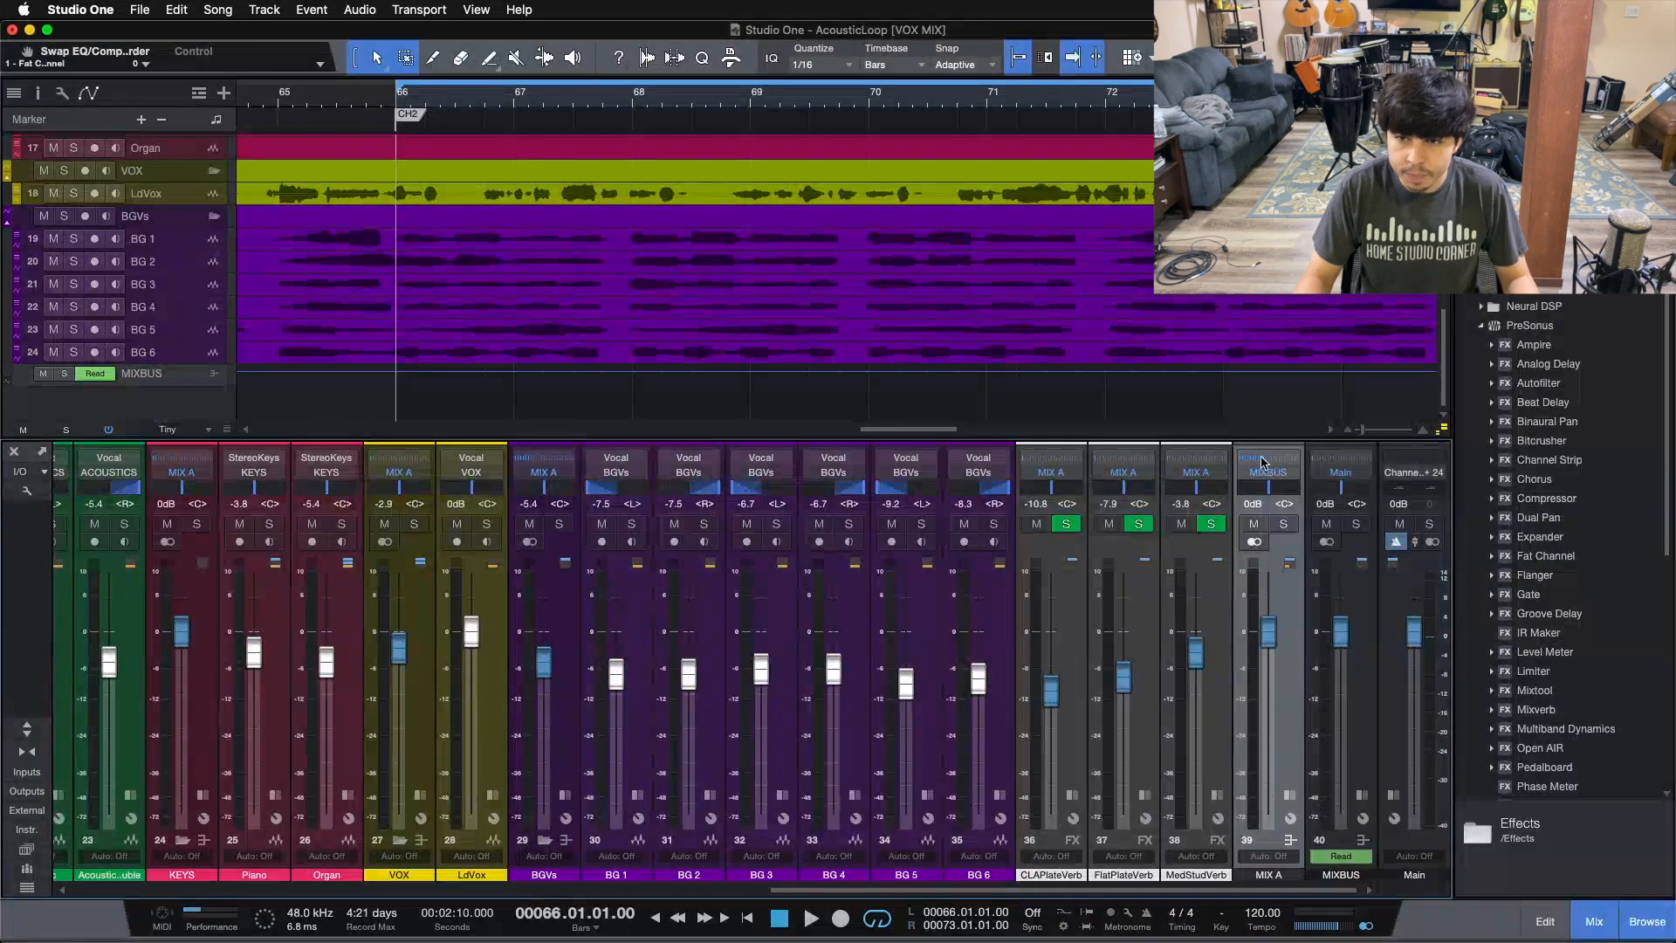
click(1361, 796)
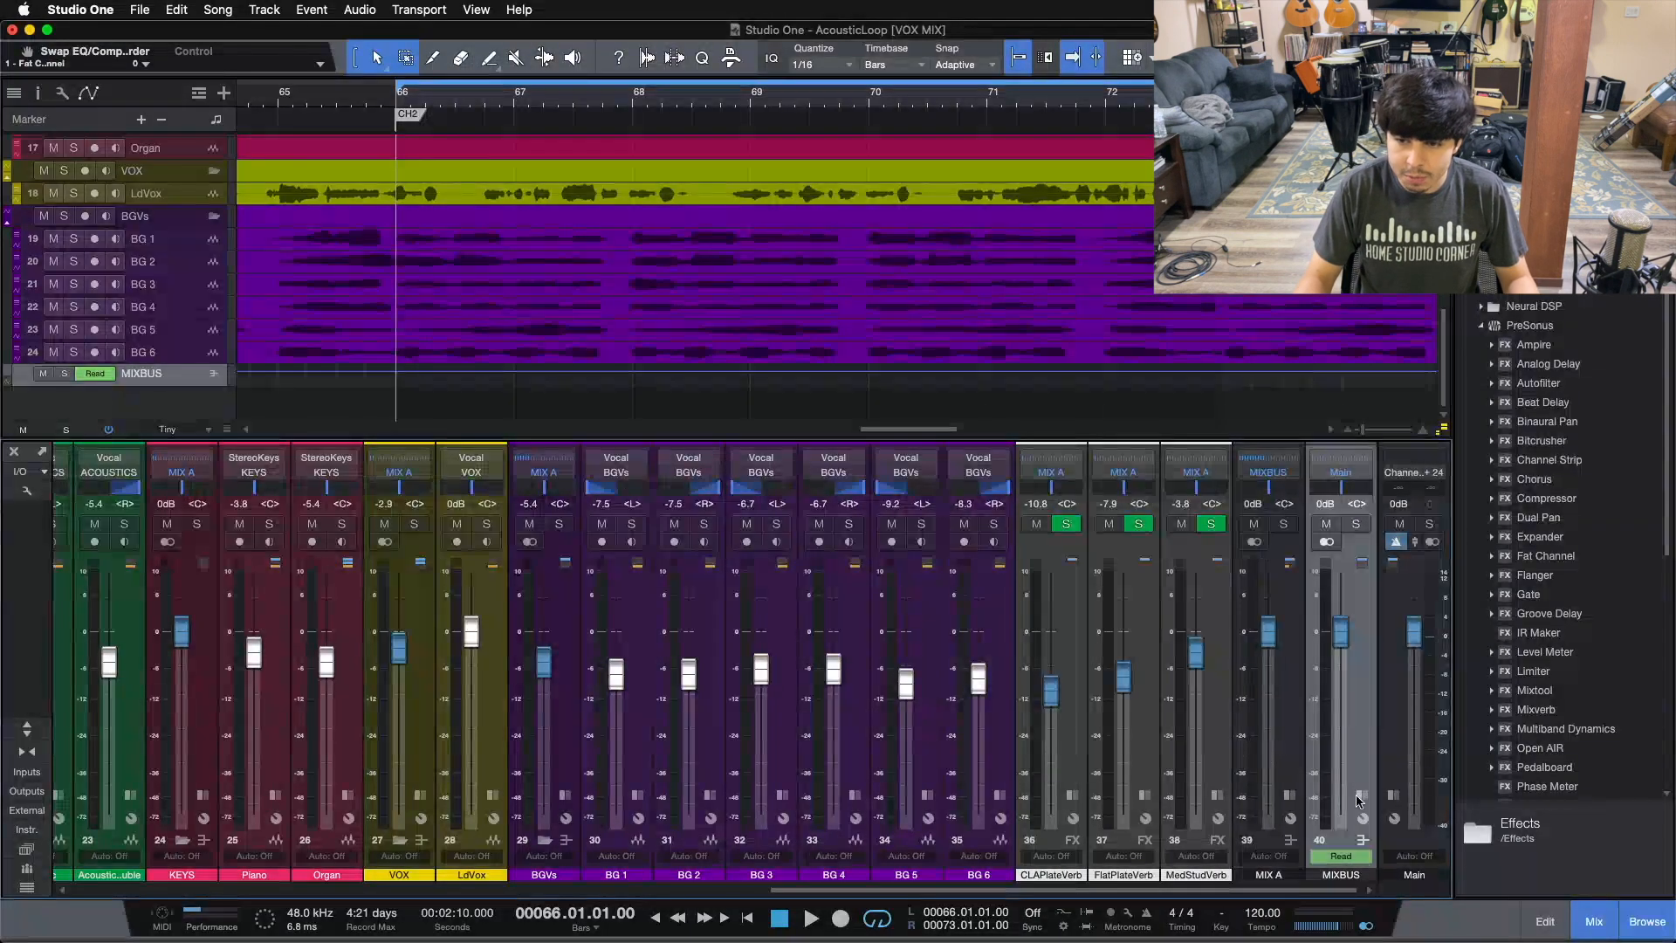
click(1270, 795)
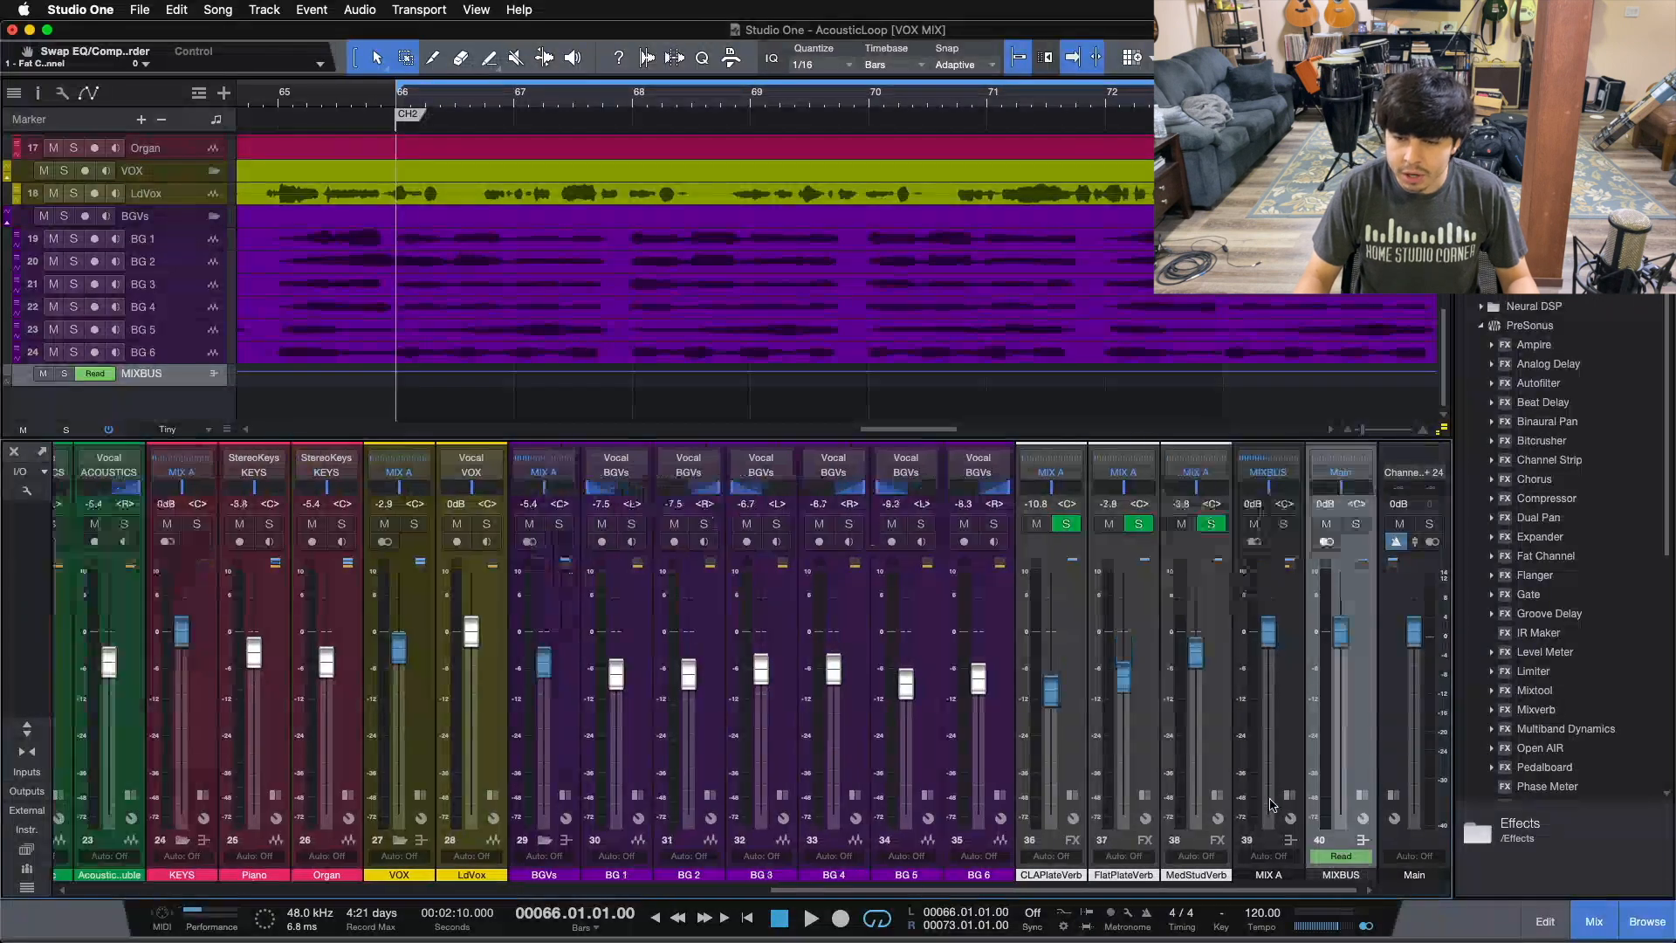
Step: Select the MIX A, MIXBUS and Main channels in turn at the end of the mixer
click(1279, 709)
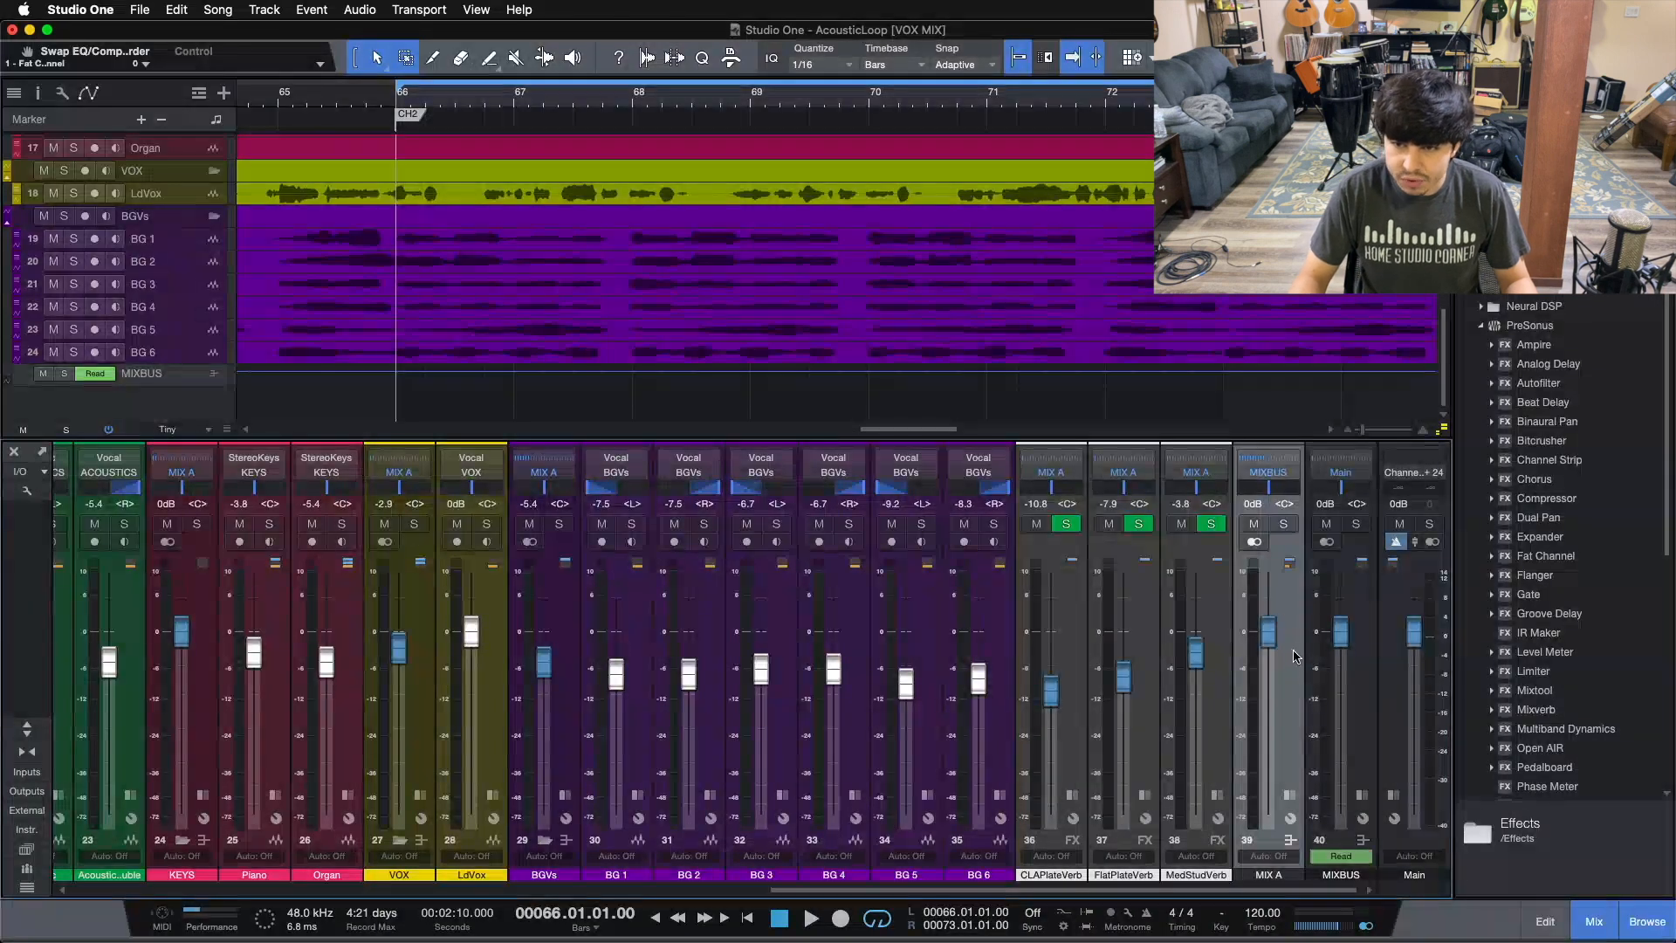
click(1372, 716)
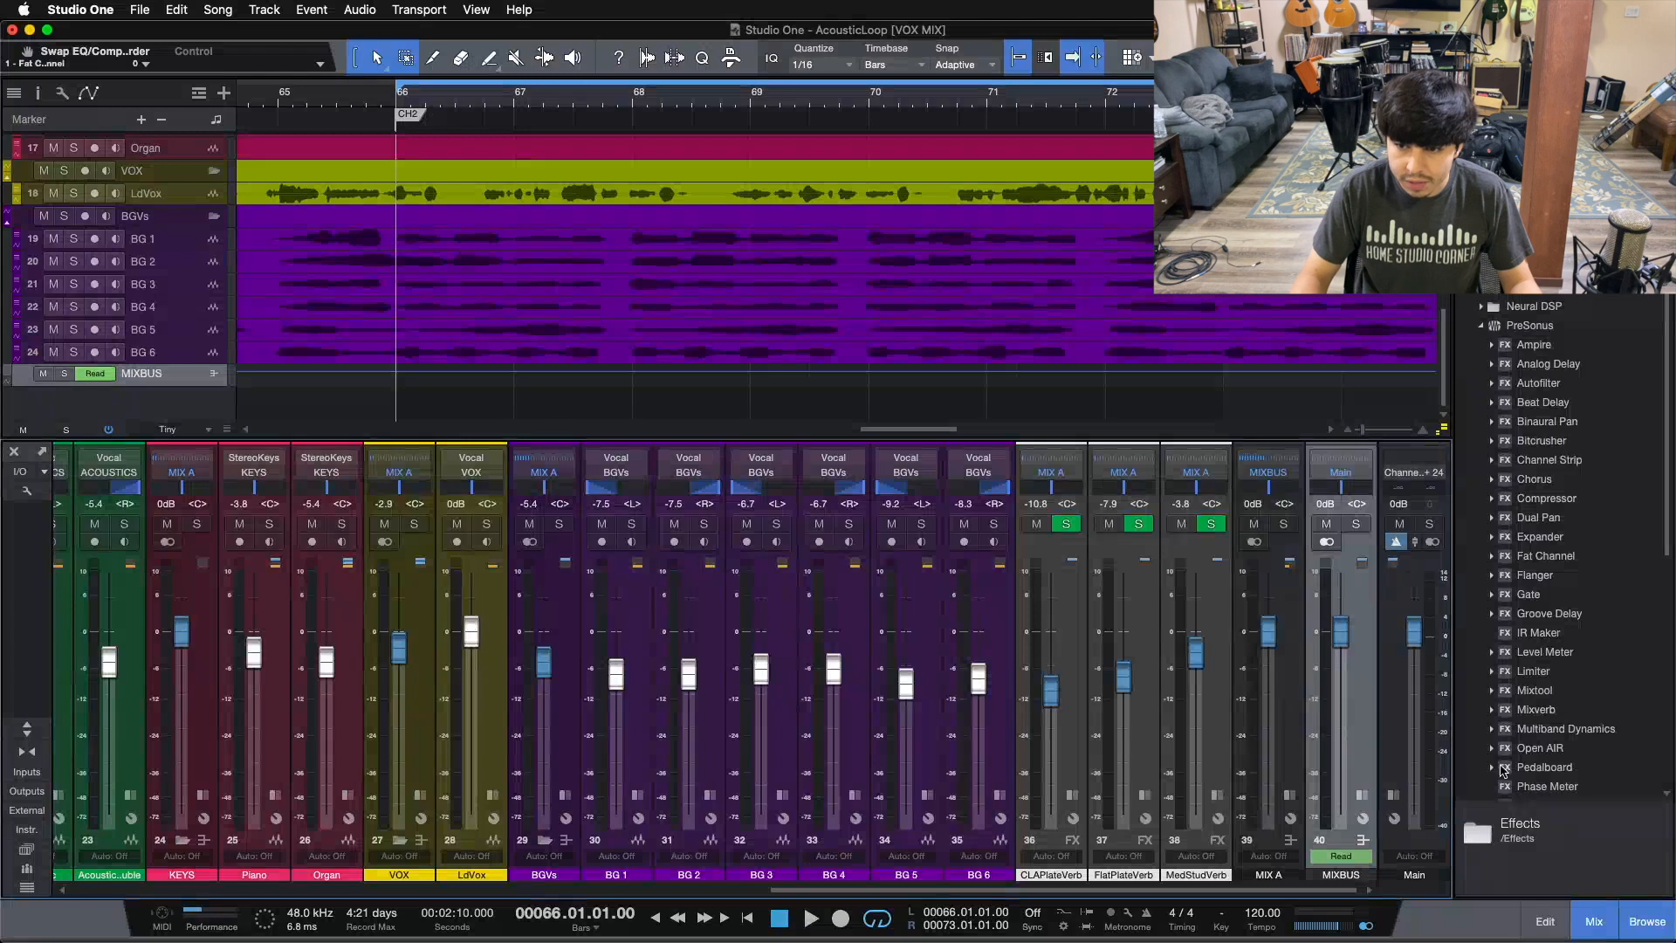
click(1396, 718)
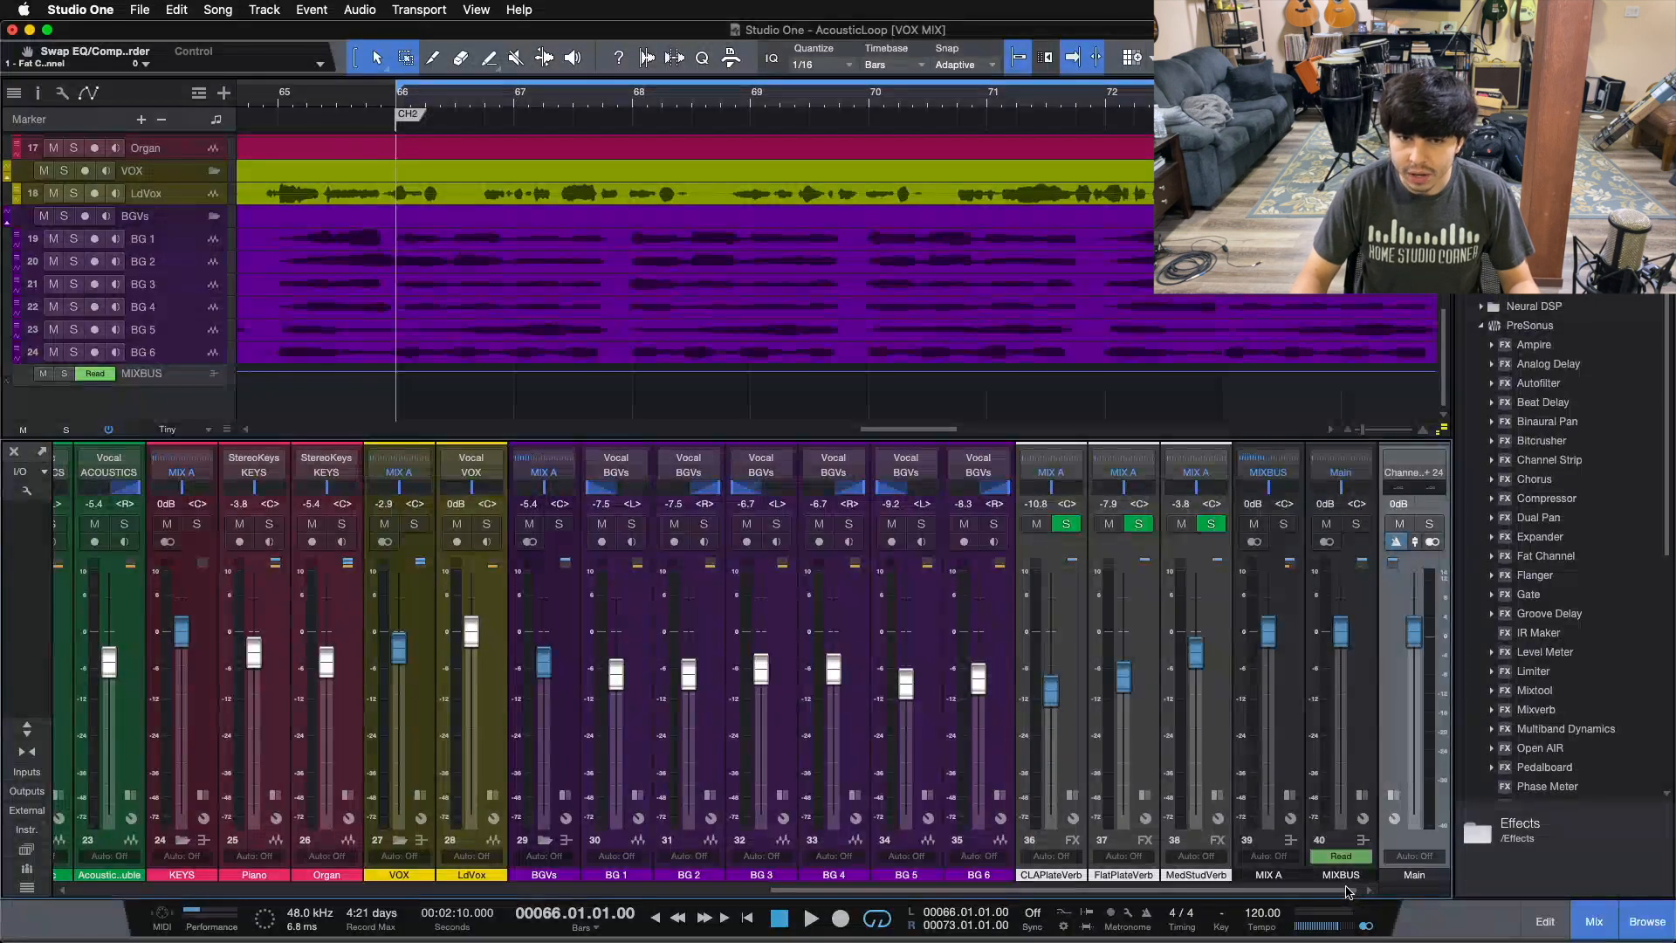
Step: Browse back to the drum channels at the start of the mixer and select the RevCymbal channel
drag(1348, 890, 655, 891)
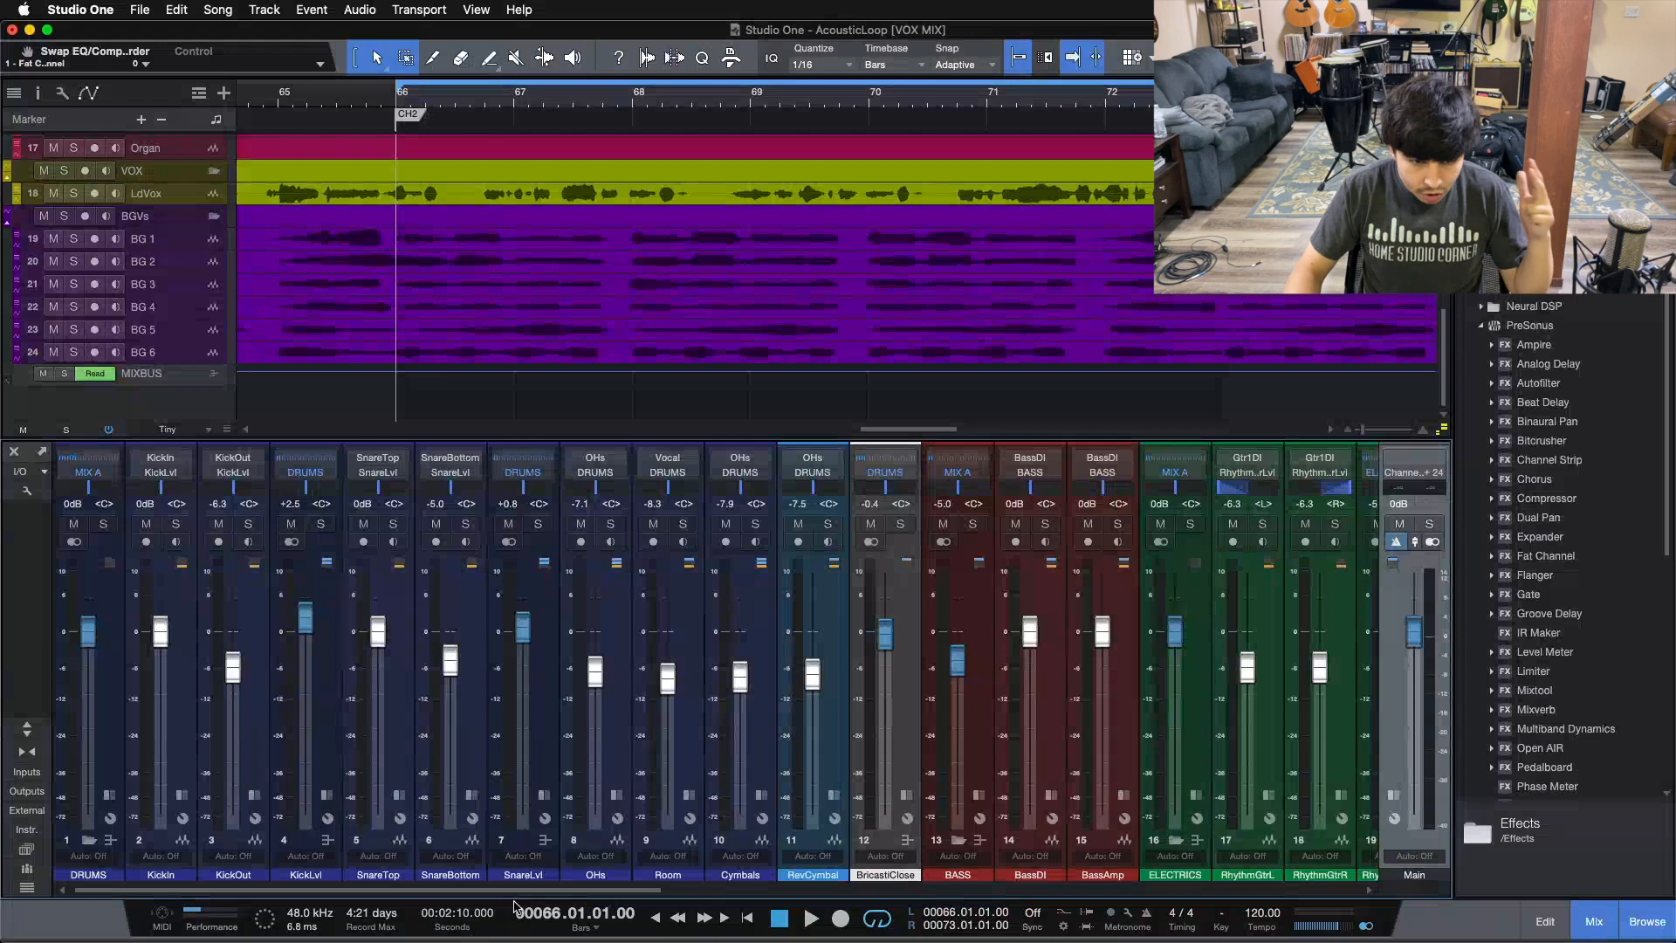
drag(515, 896, 1224, 817)
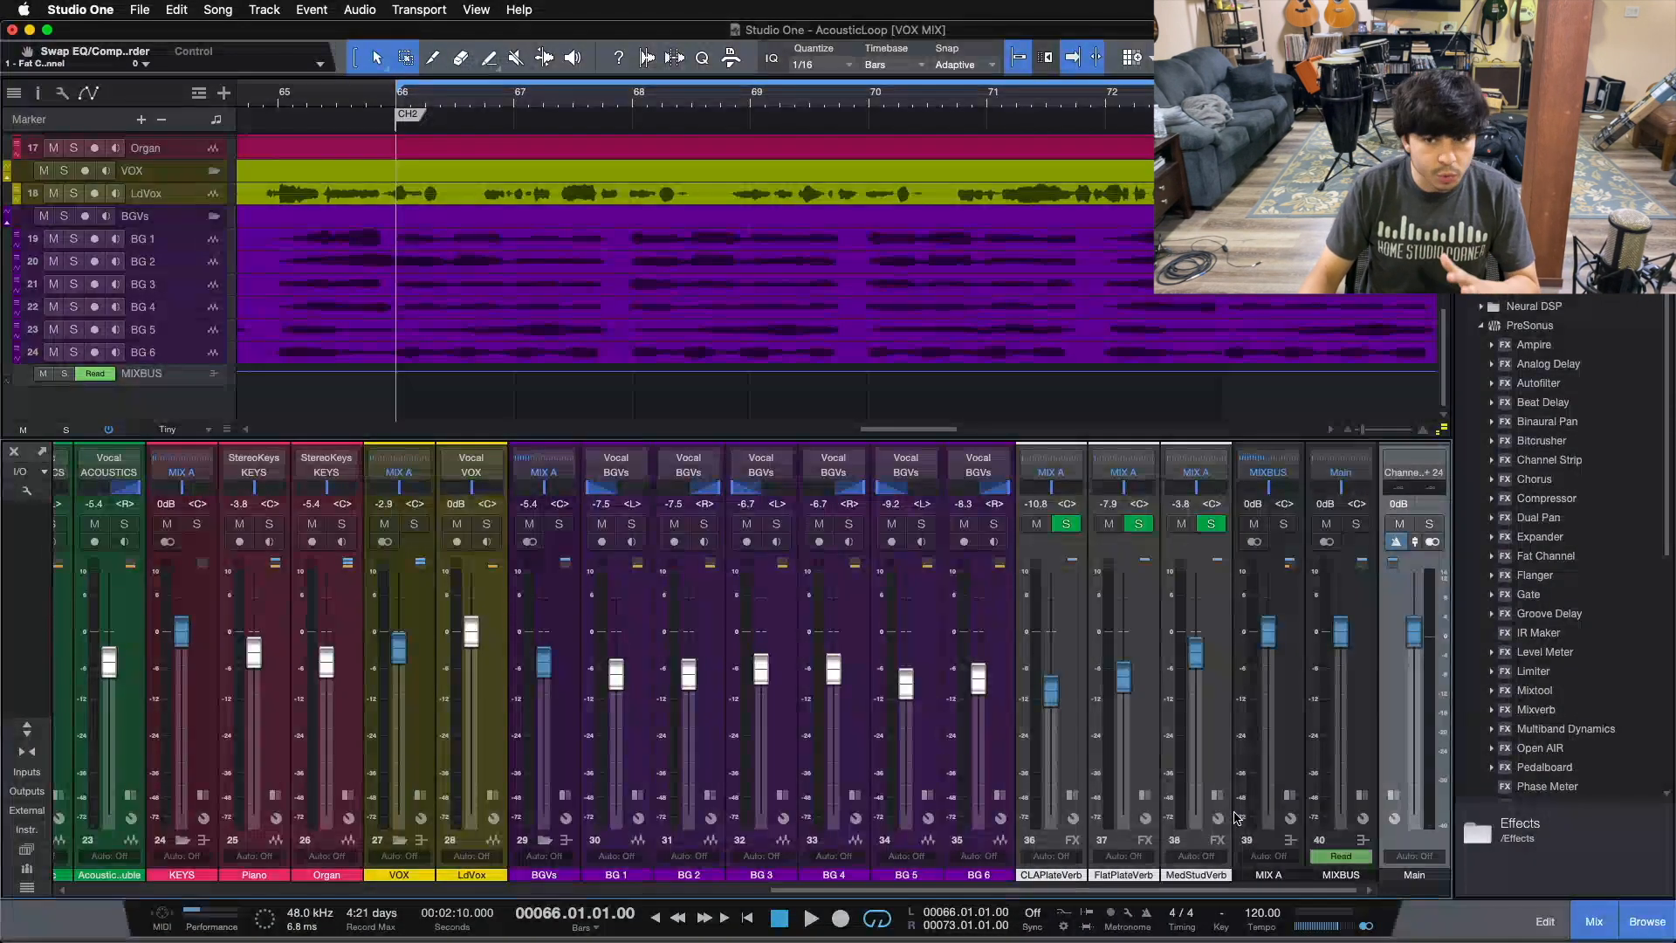
scroll(1237, 818, left, 15)
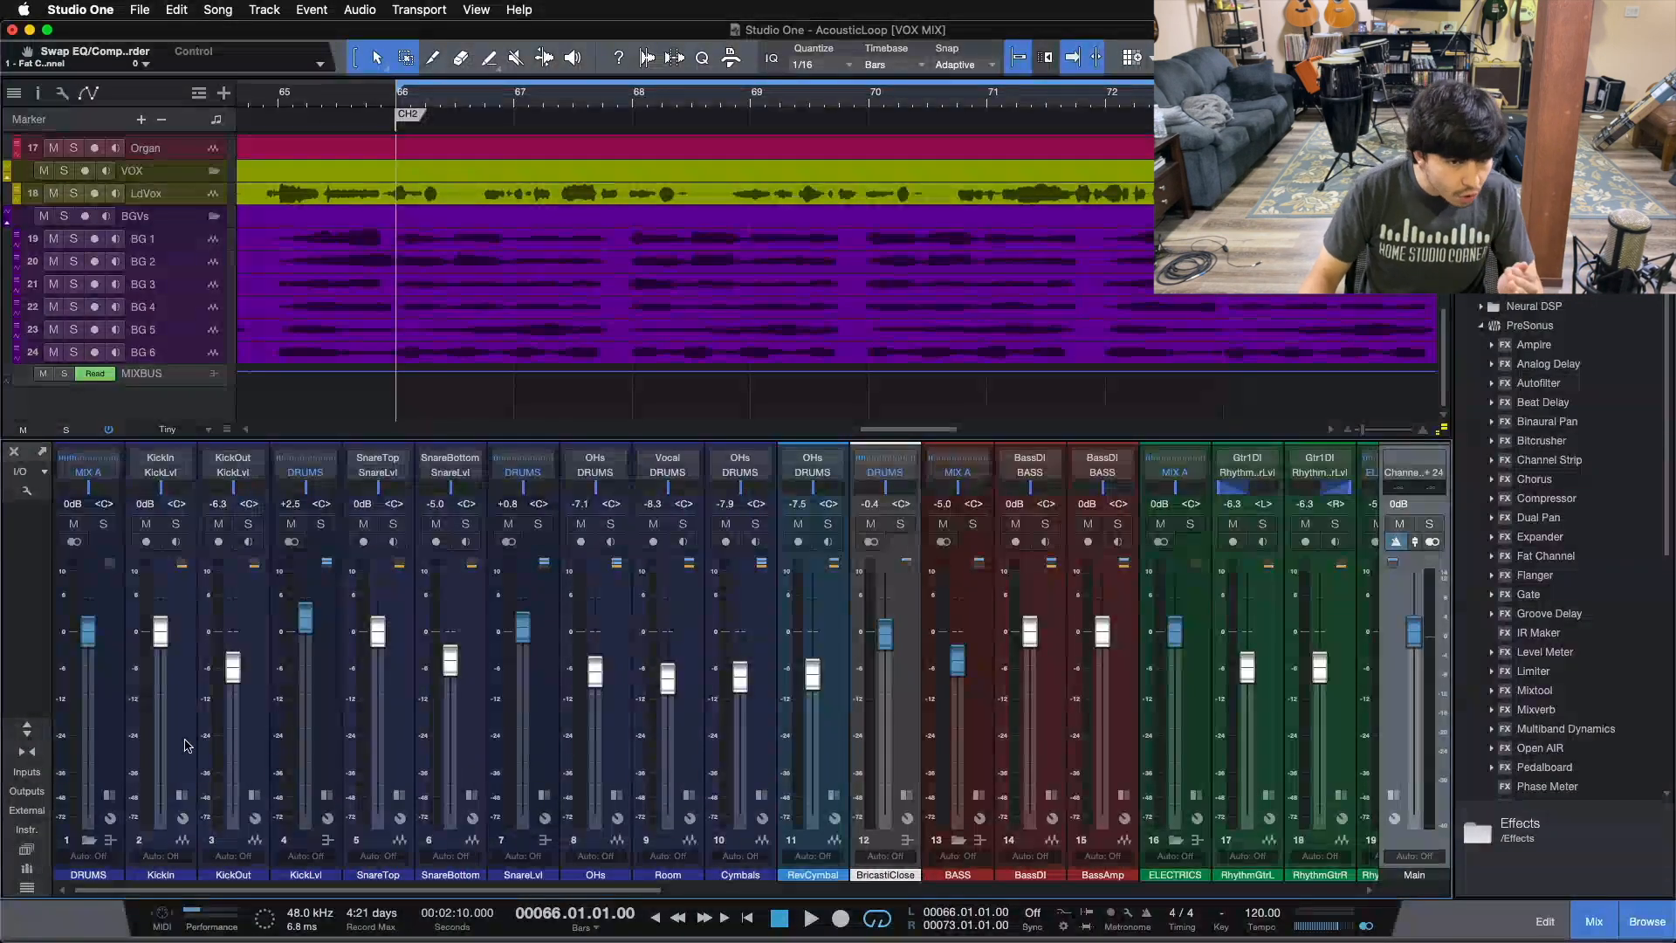
scroll(262, 910, right, 3)
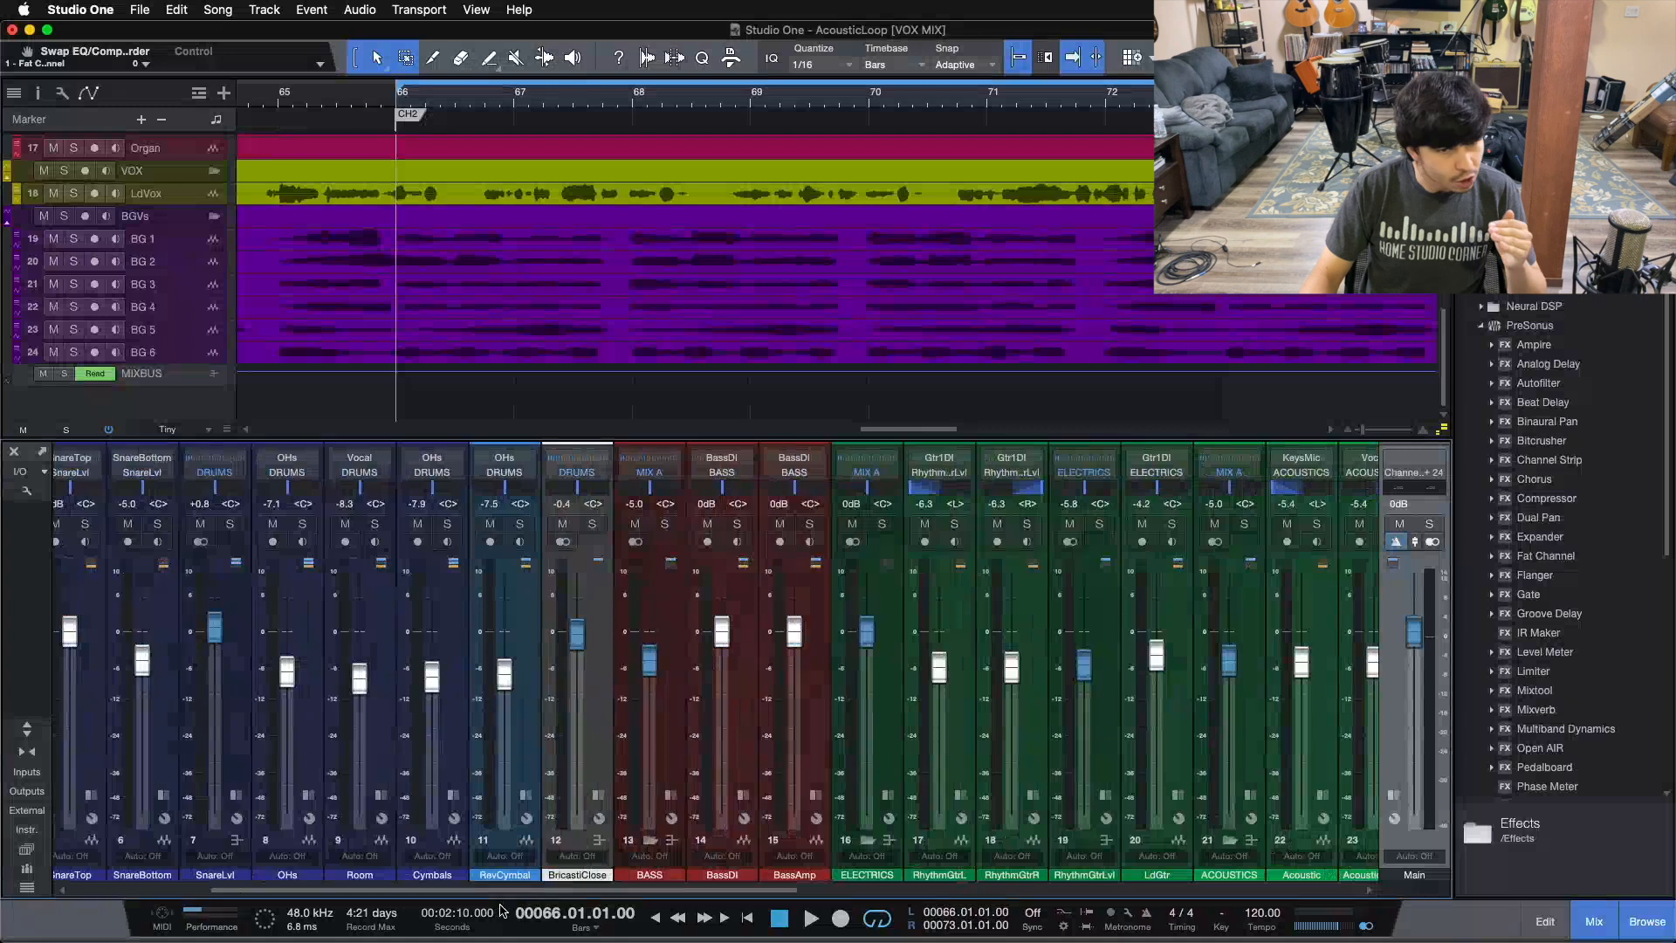
scroll(140, 910, left, 4)
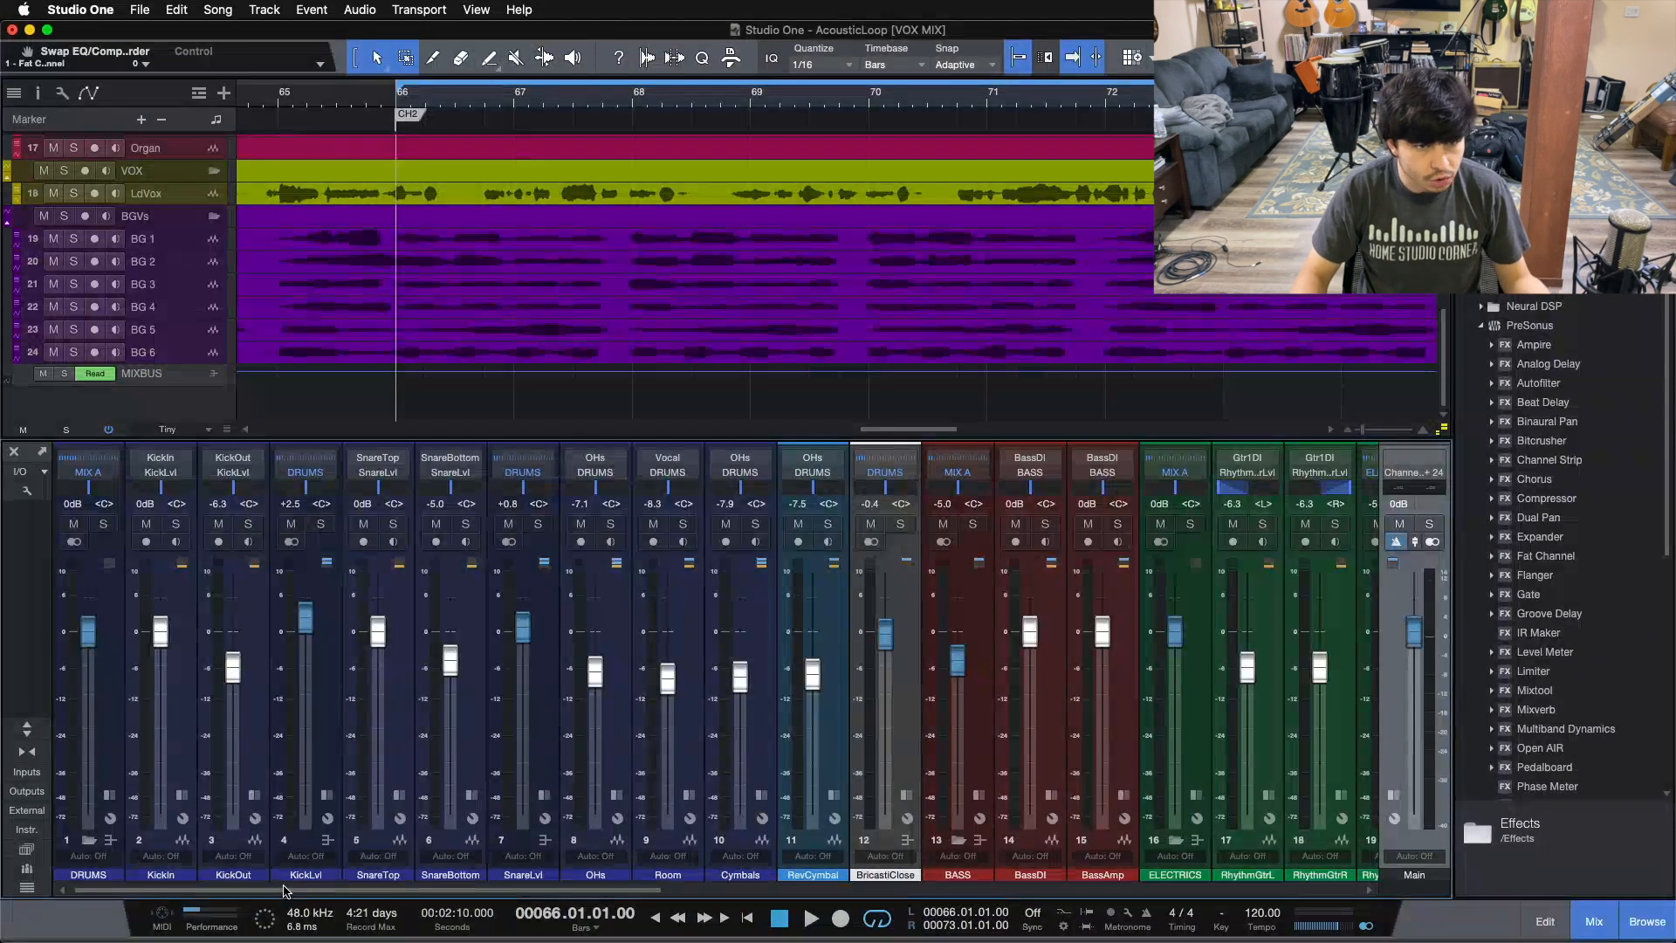
drag(284, 889, 175, 892)
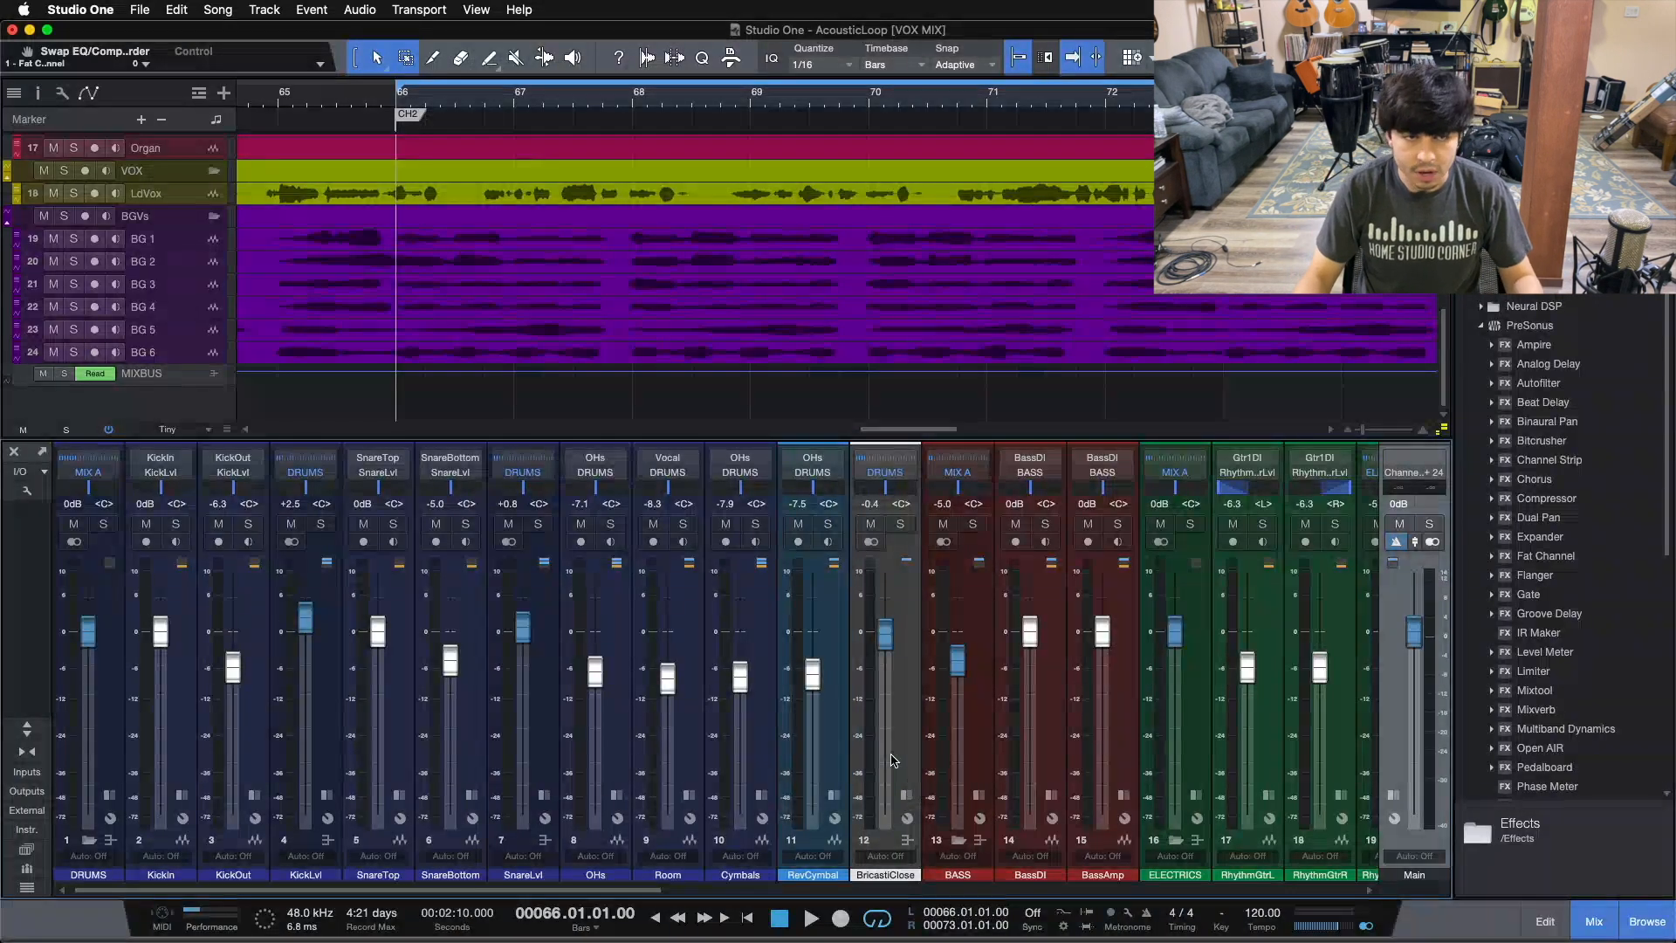
click(836, 717)
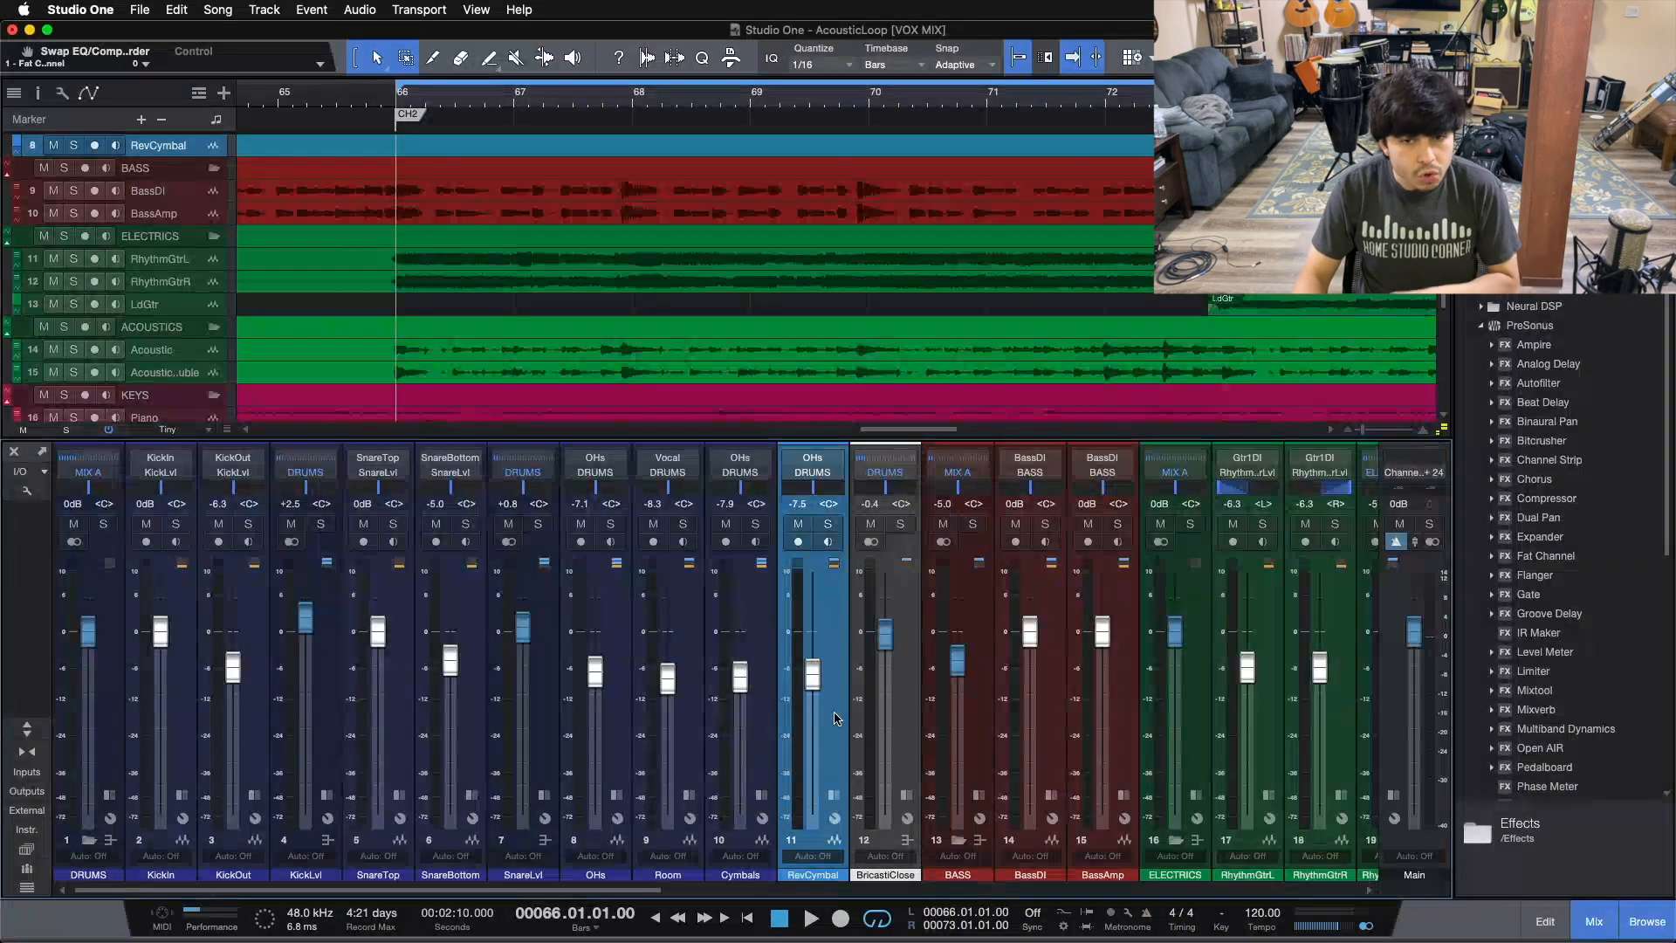
Step: Hide the mixer and select the Kickin and Cymbals tracks in the arrangement
key(F3)
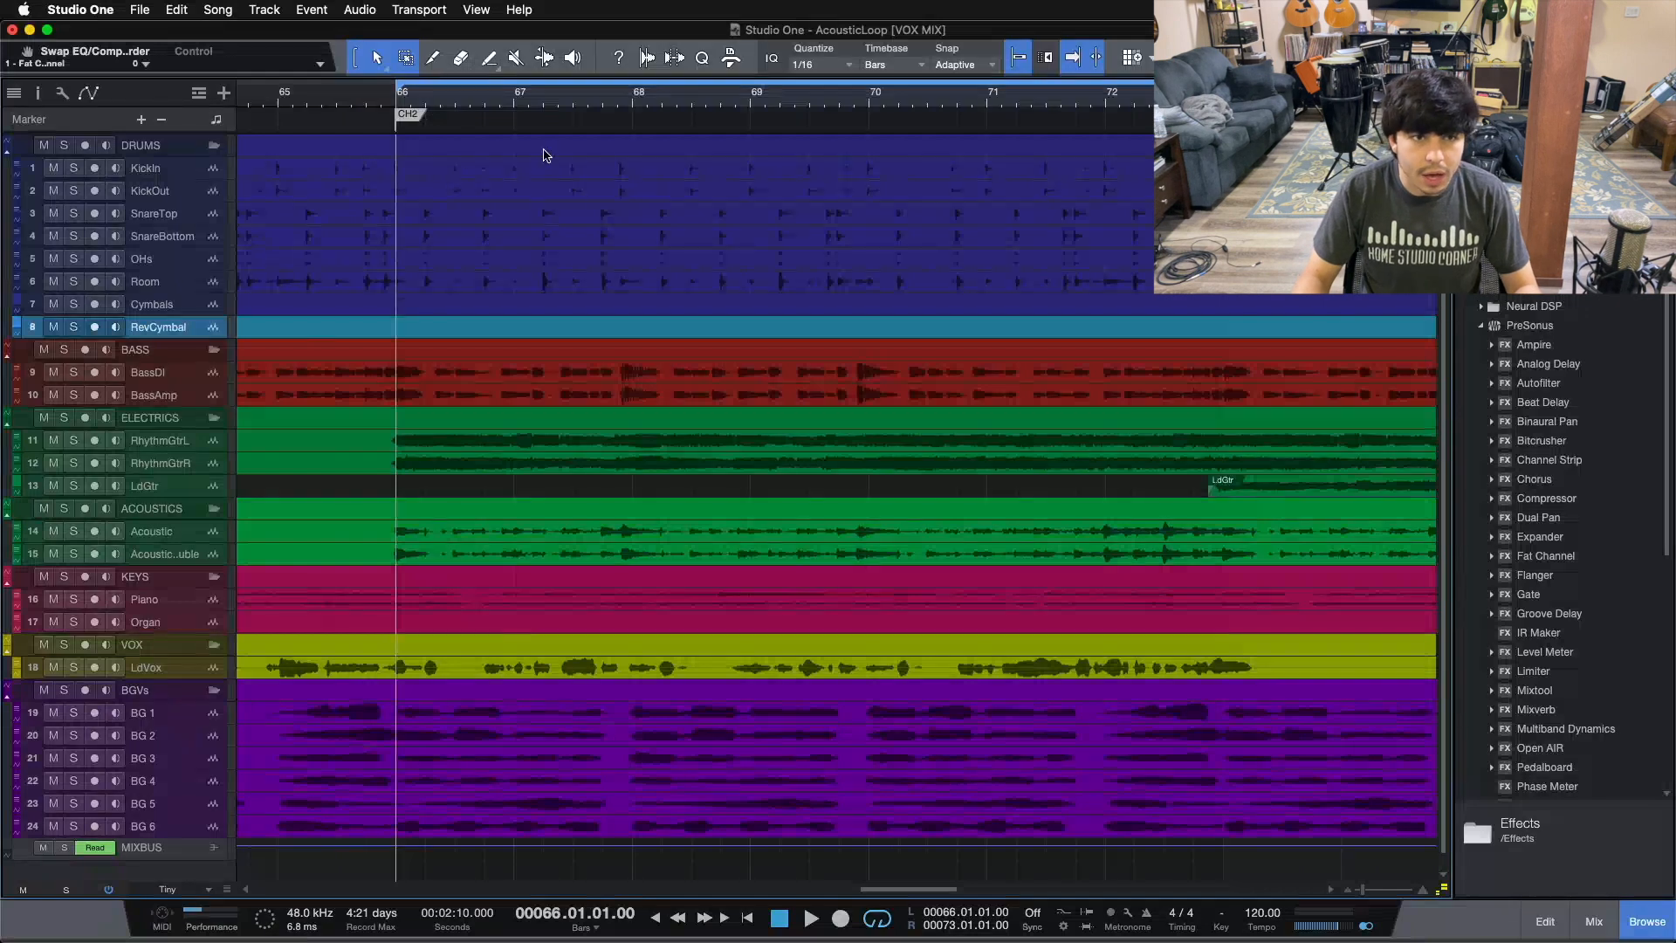
click(166, 172)
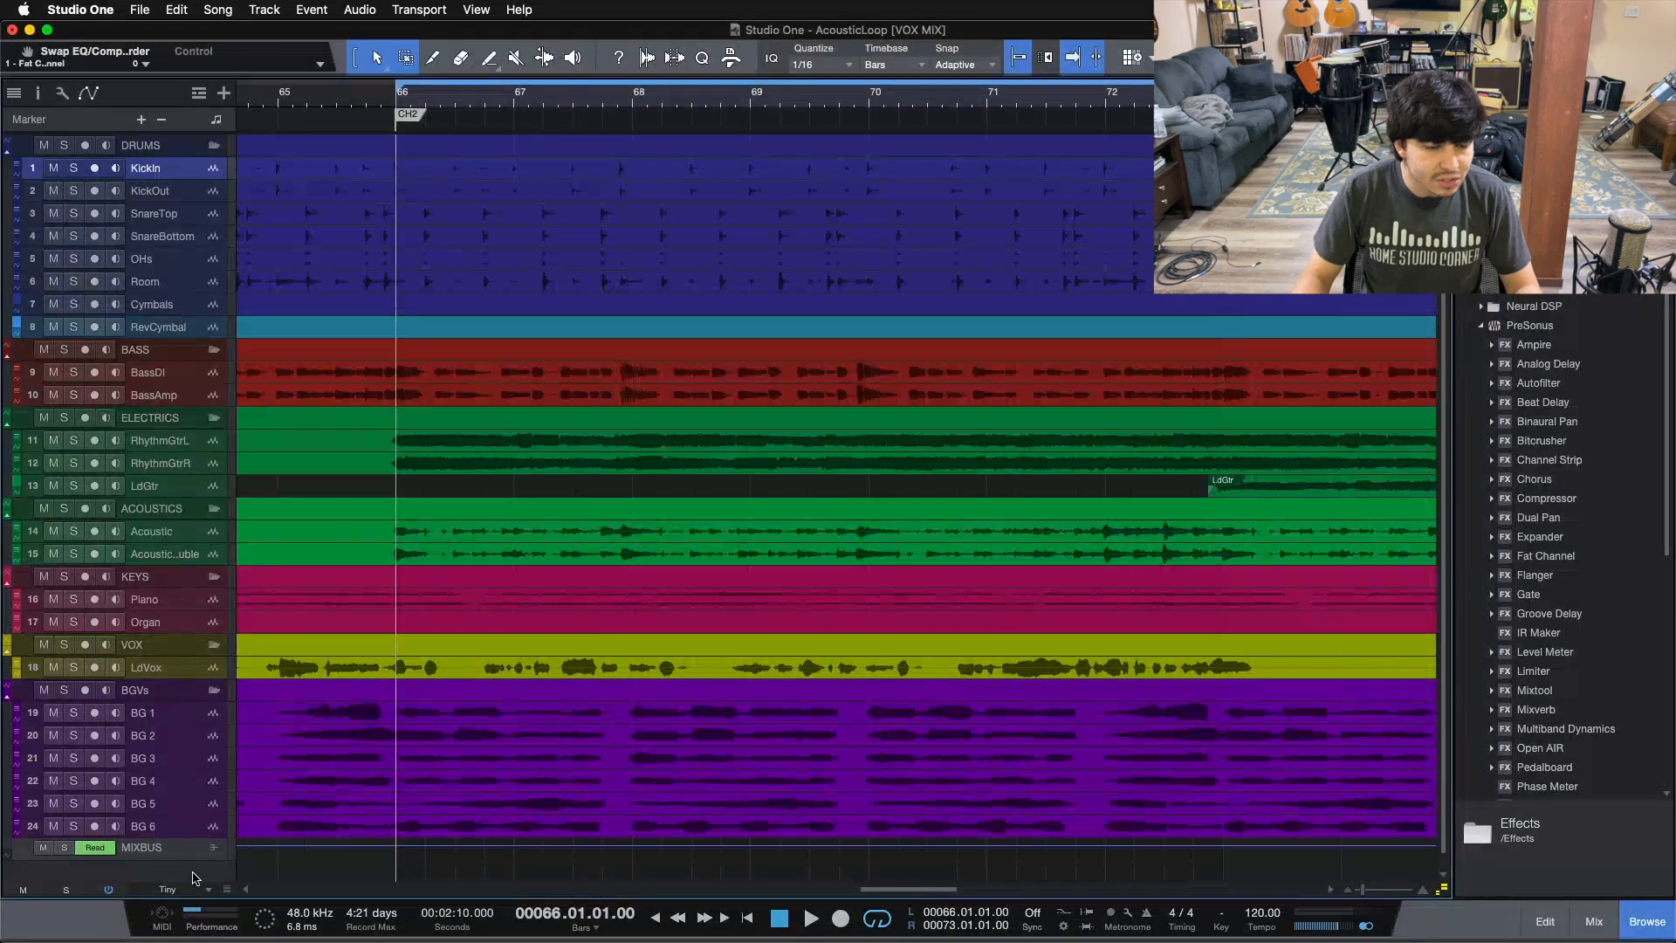
click(165, 309)
click(170, 171)
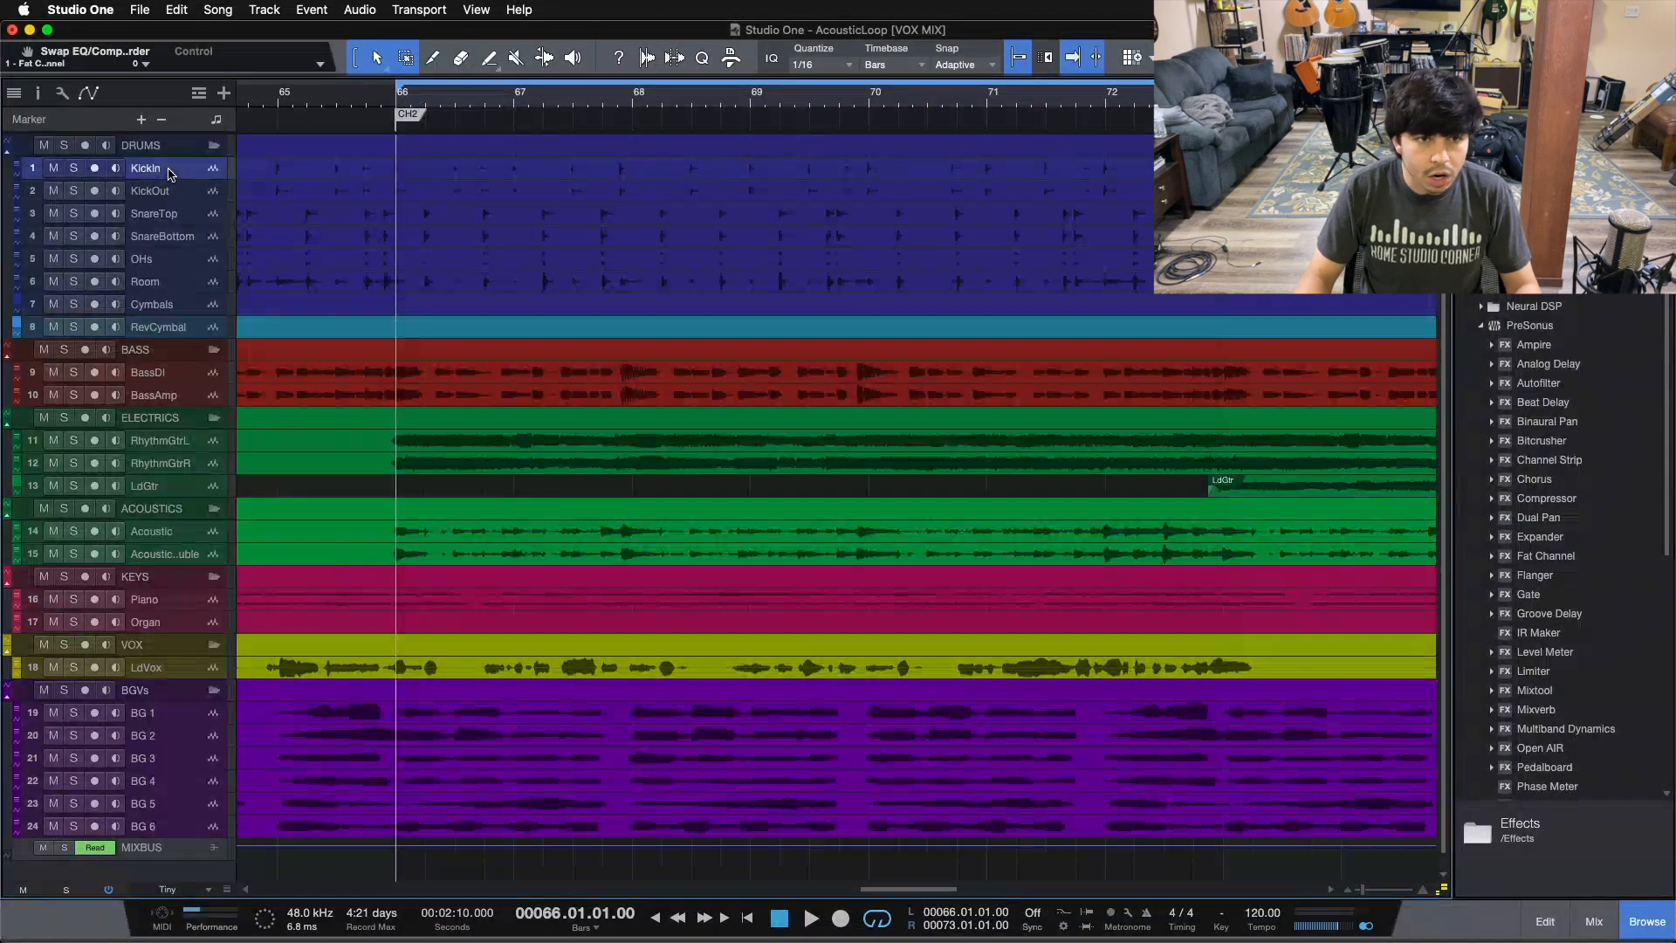
Step: Select the RevCymbal track and pick a blue colour for it from the colour palette
click(193, 329)
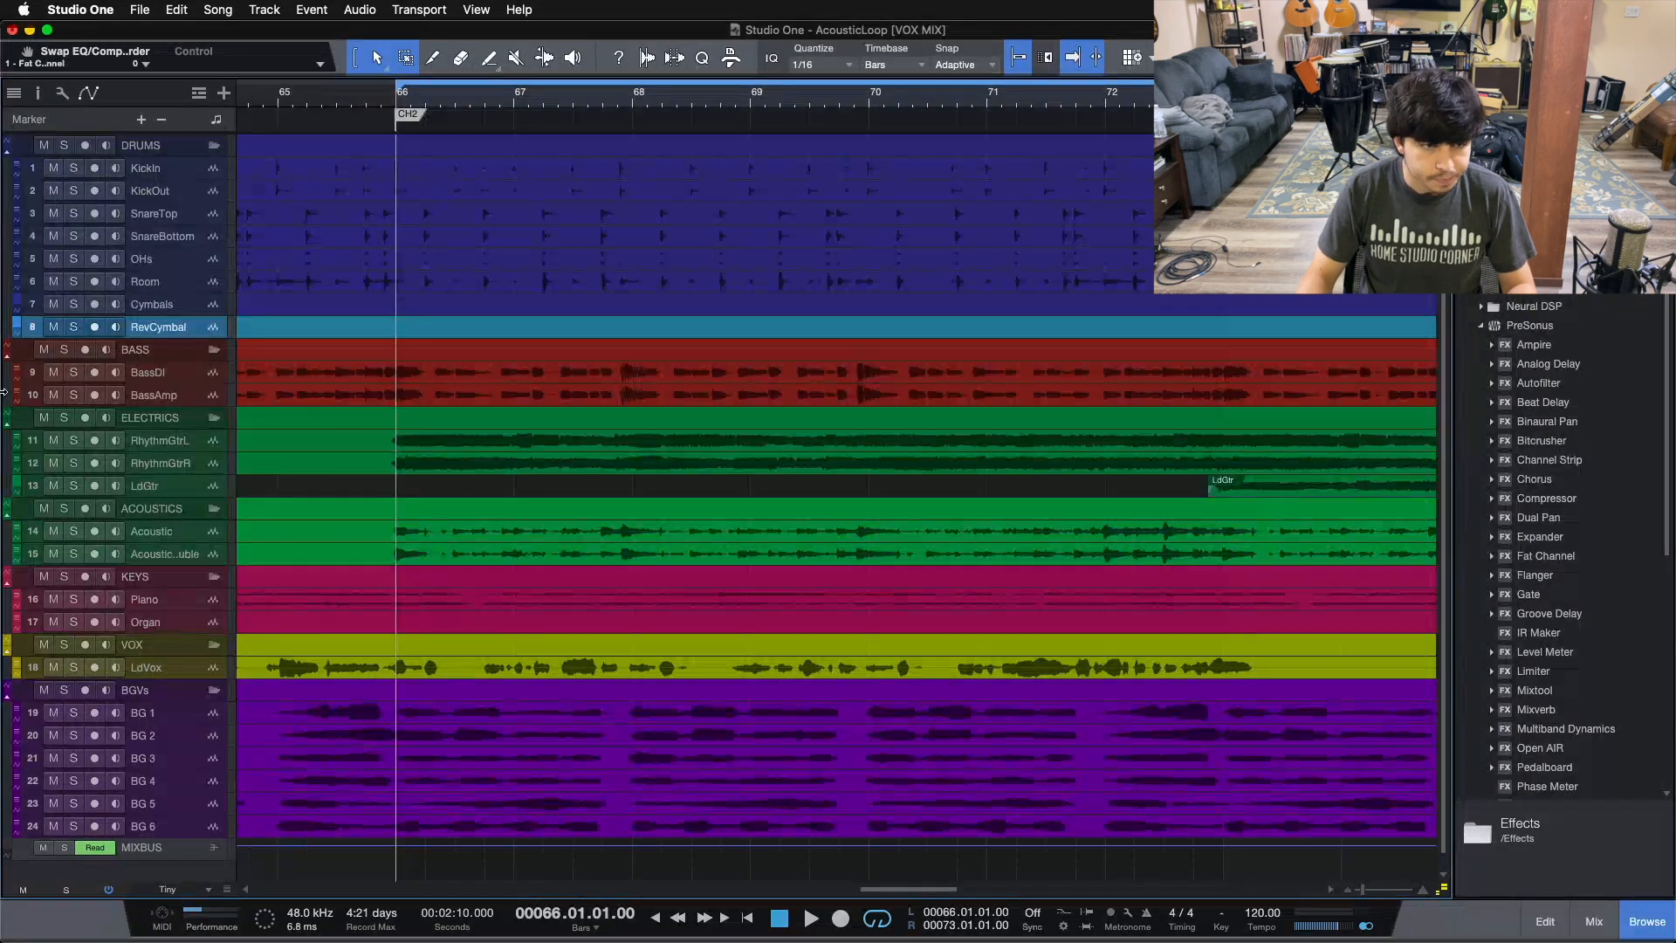
click(19, 330)
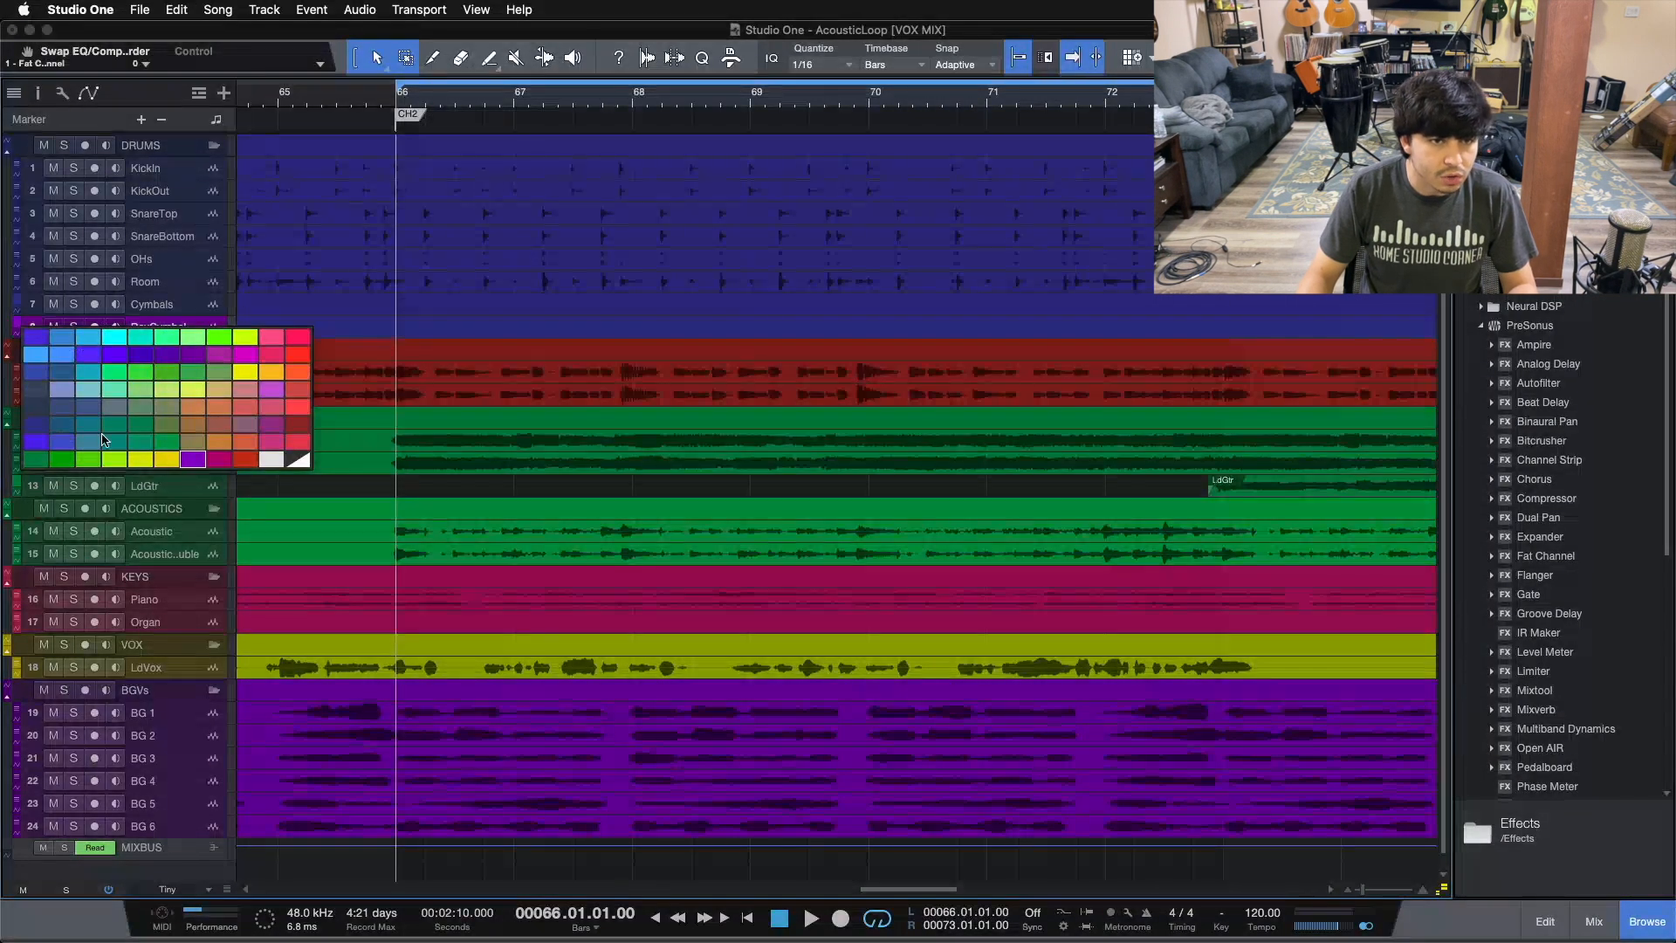
click(74, 349)
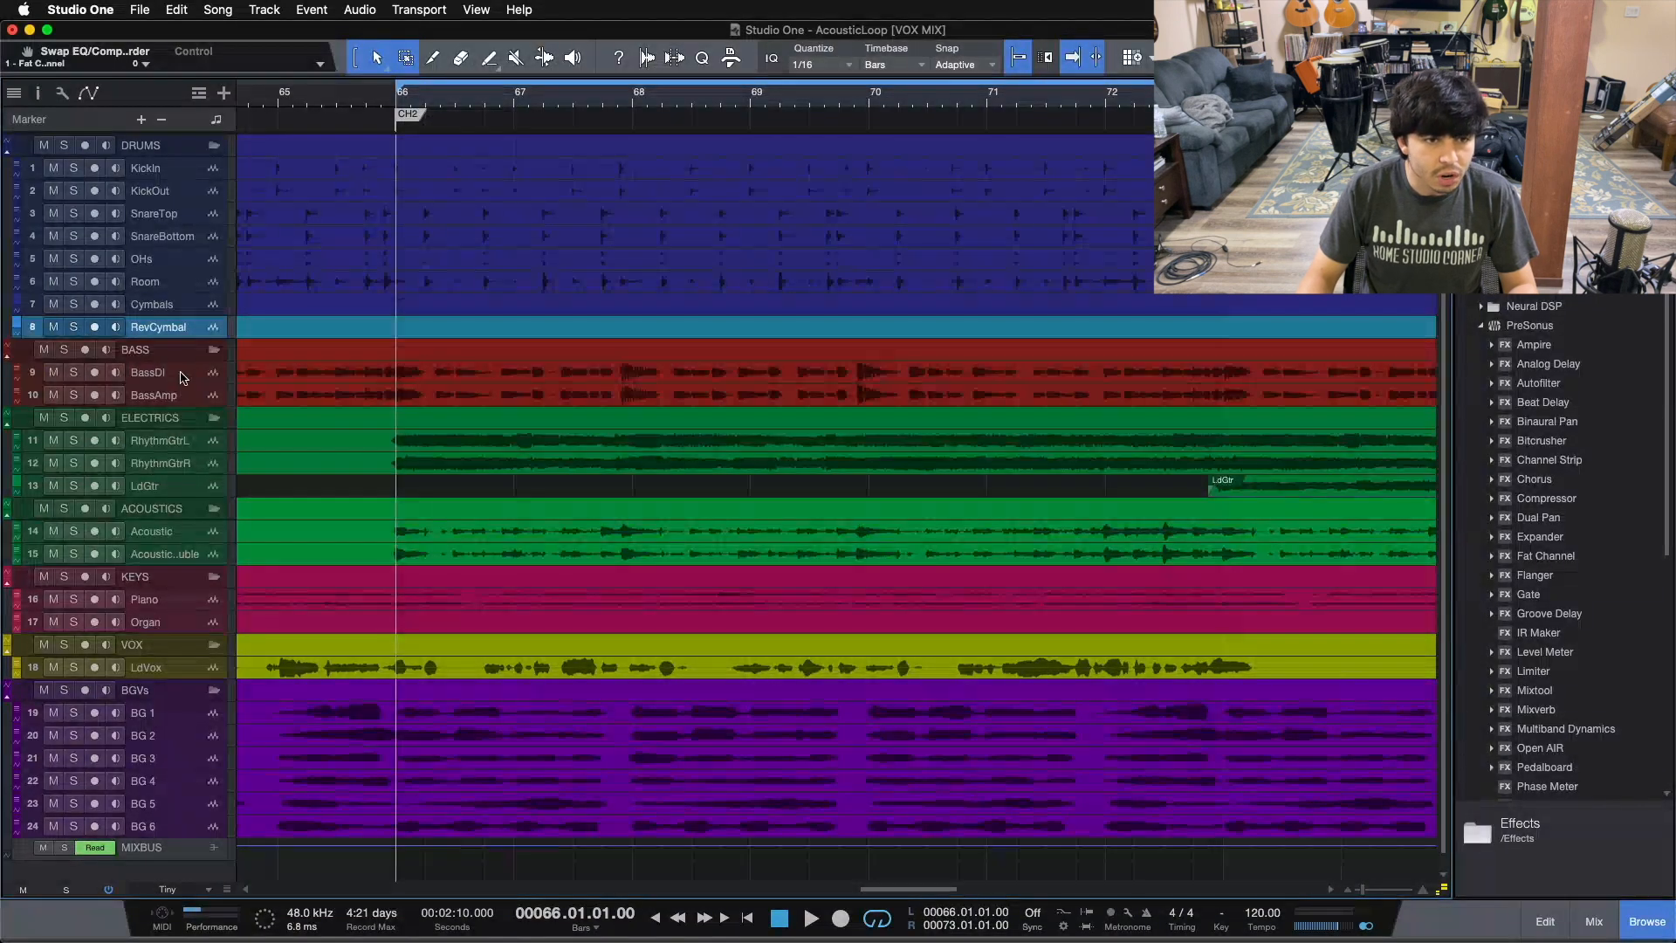
Step: Select the ELECTRICS folder track, then the KEYS folder track
click(165, 424)
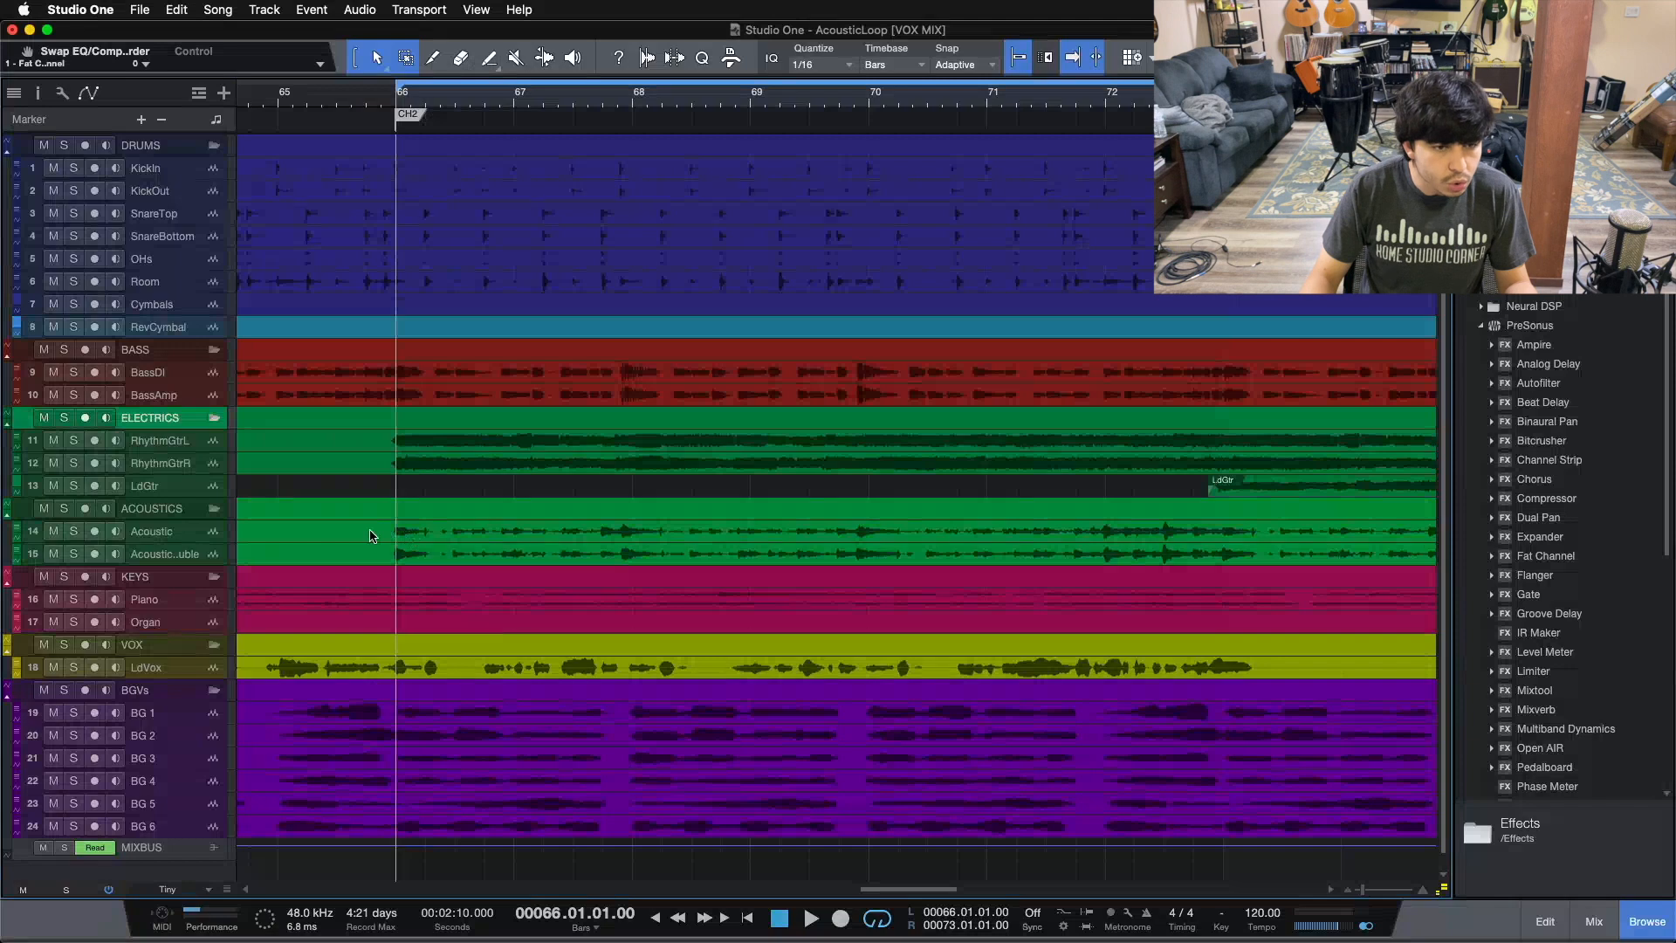
click(156, 580)
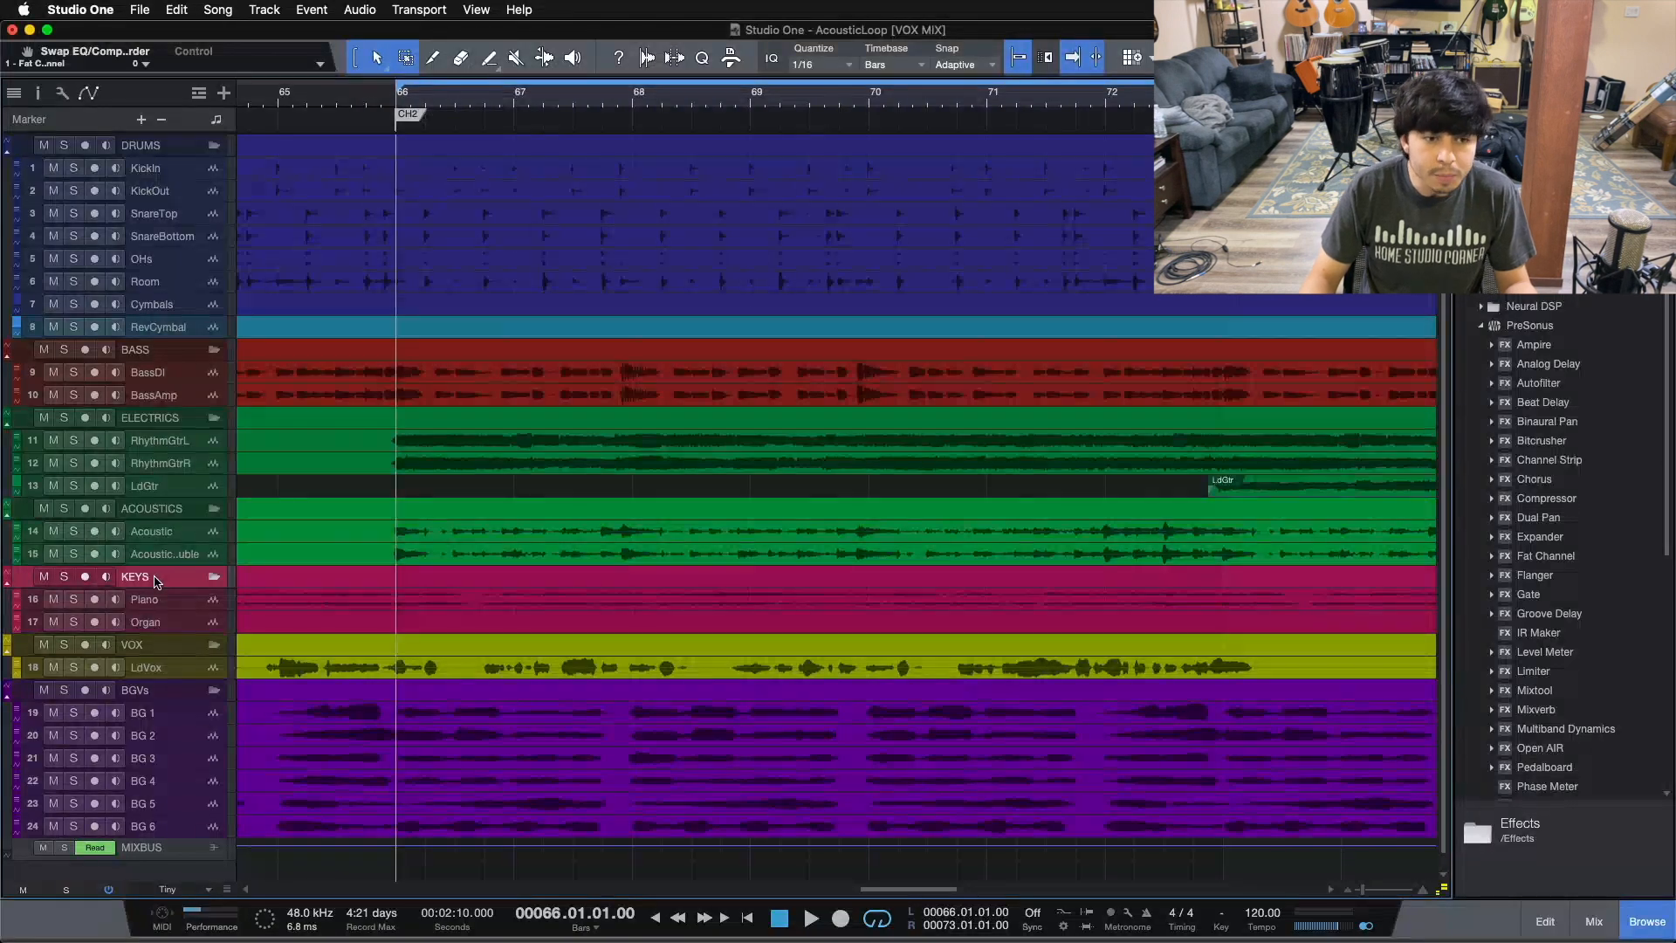
click(7, 578)
click(7, 577)
click(7, 576)
click(8, 573)
click(8, 575)
click(8, 574)
click(7, 574)
click(8, 575)
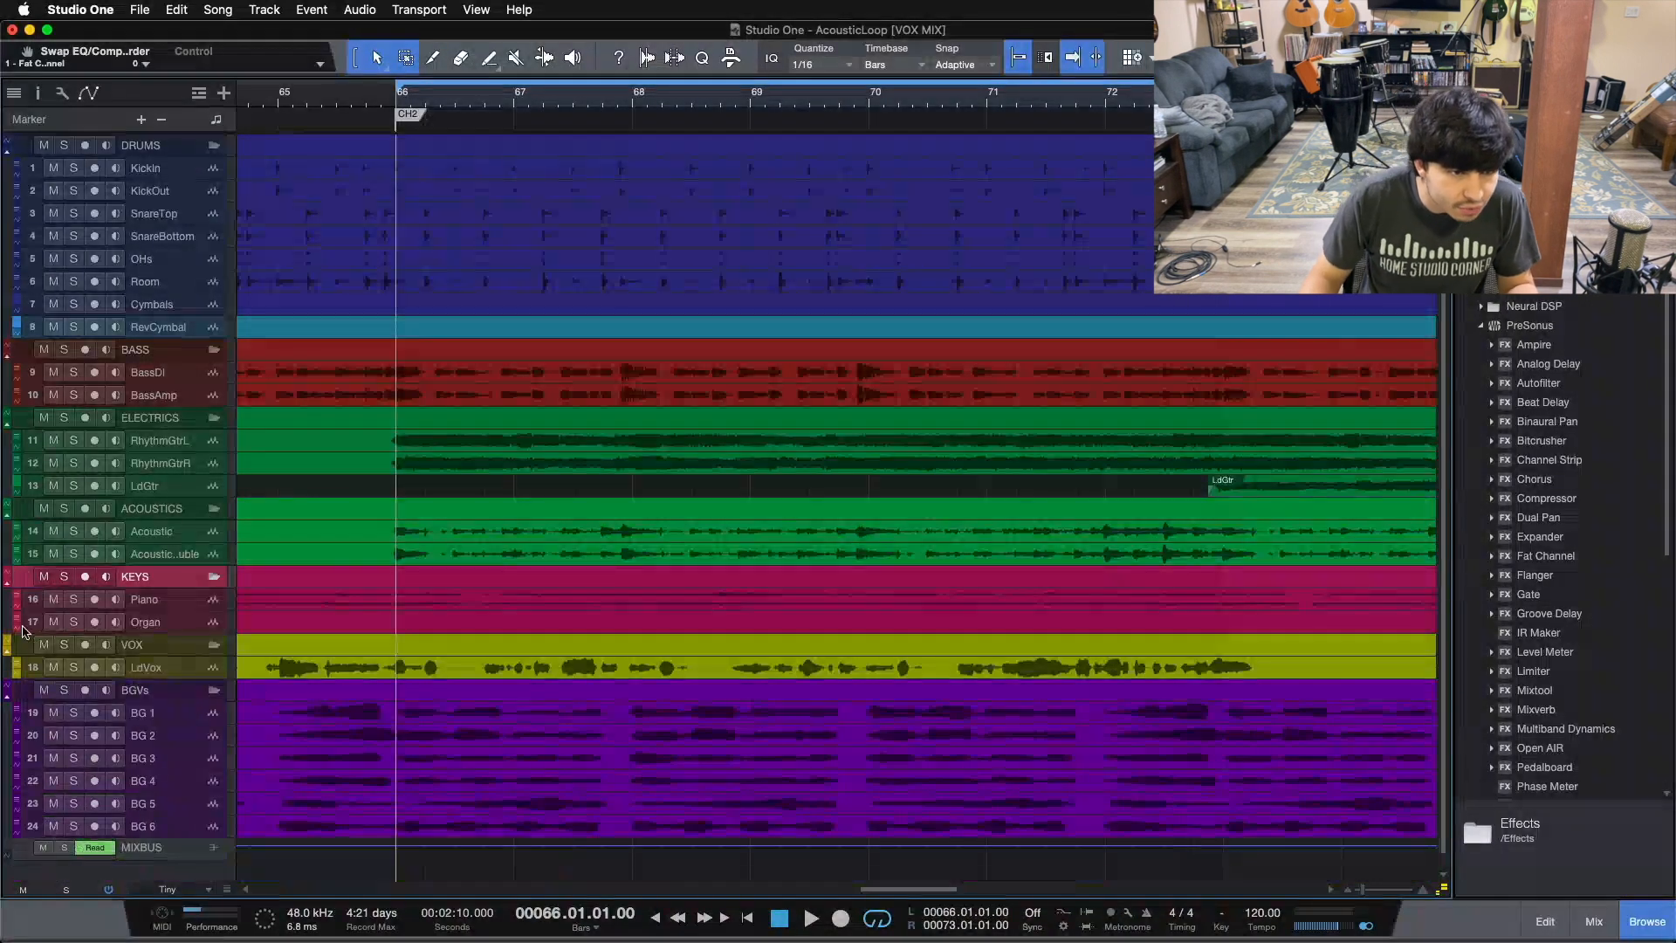
Step: Select the Organ track and set the arrangement's track height to Medium
click(16, 621)
click(17, 622)
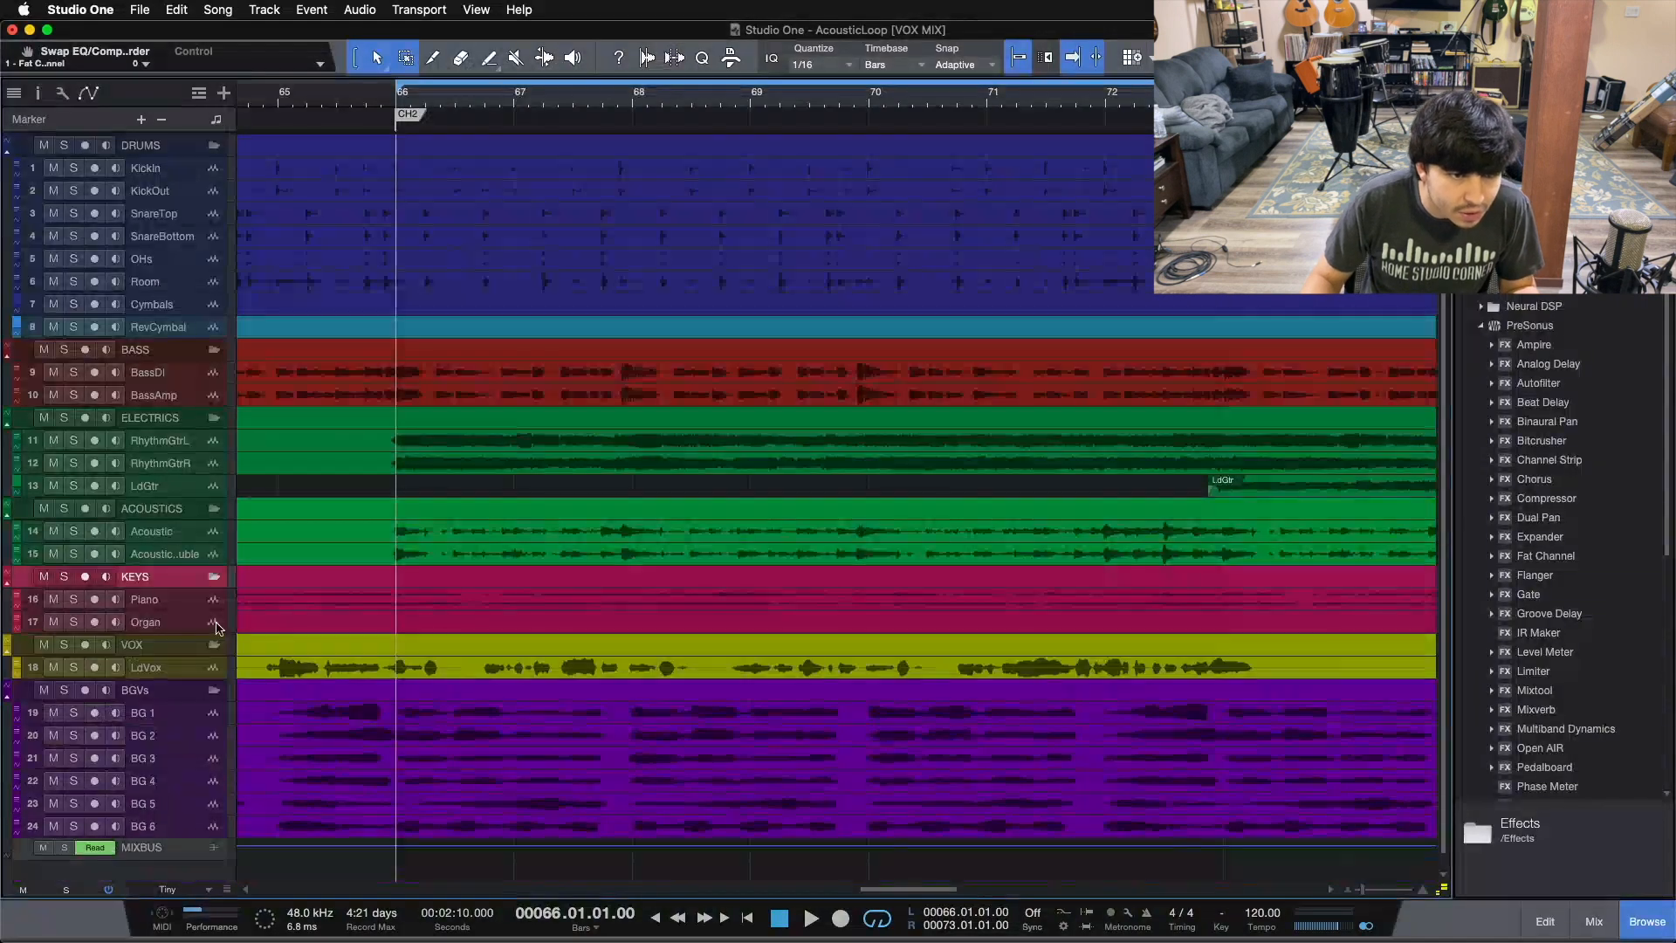
click(165, 625)
click(195, 900)
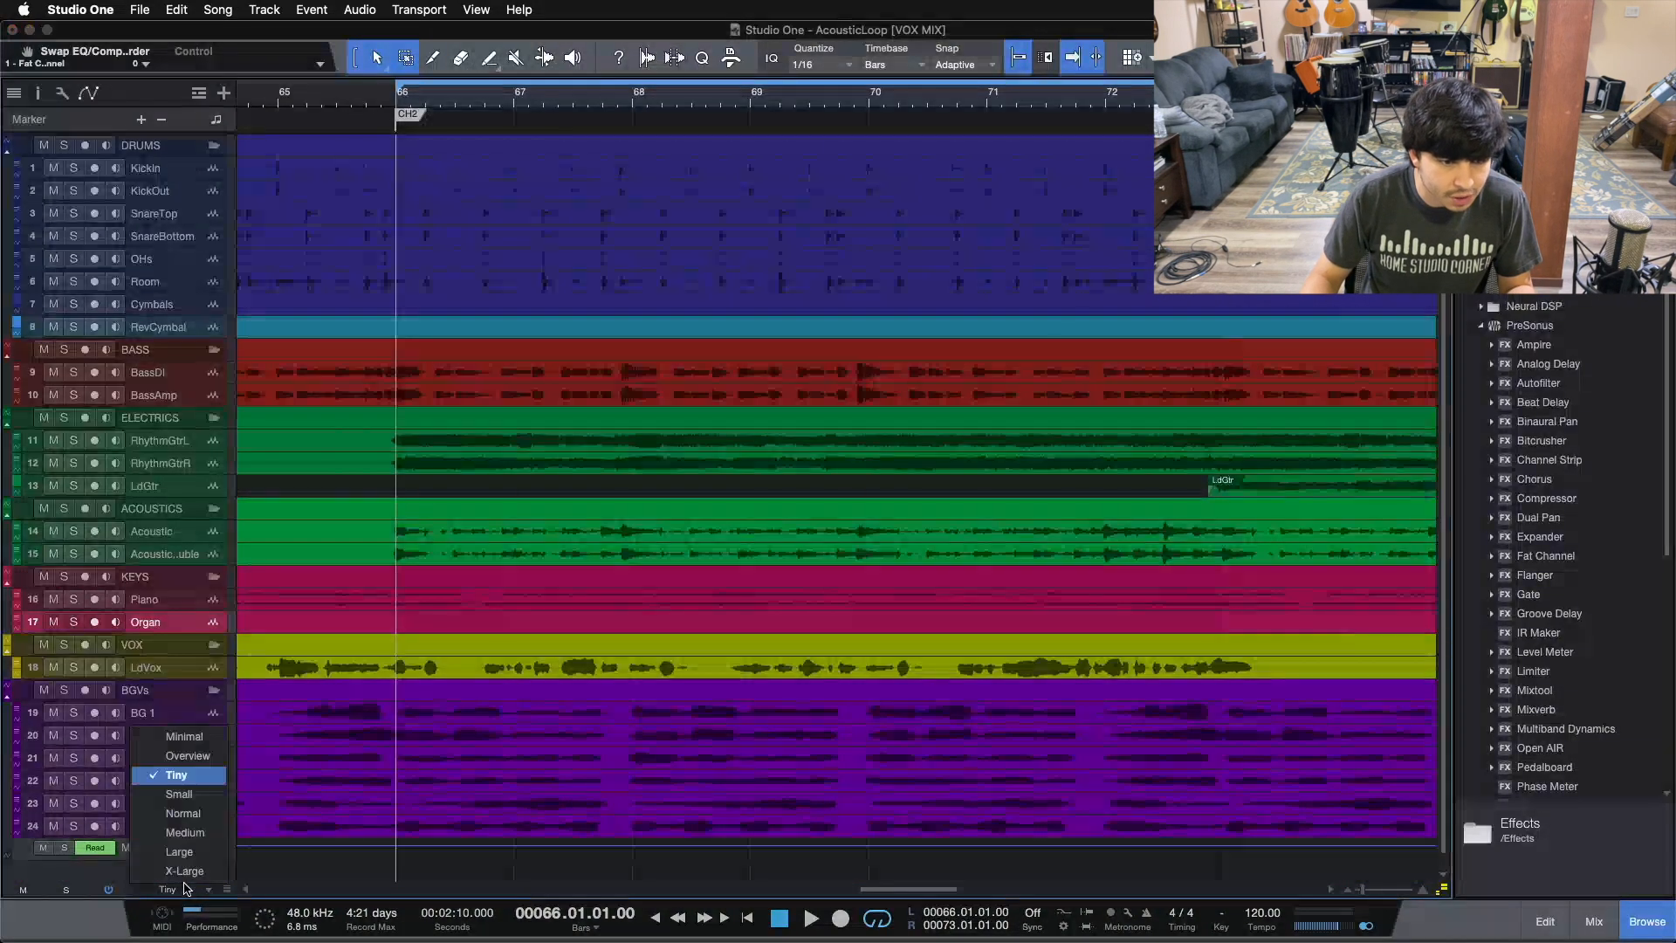
click(187, 829)
Step: Recolour the Organ track pink, then return to tiny track height and widen the timeline zoom slightly
click(17, 623)
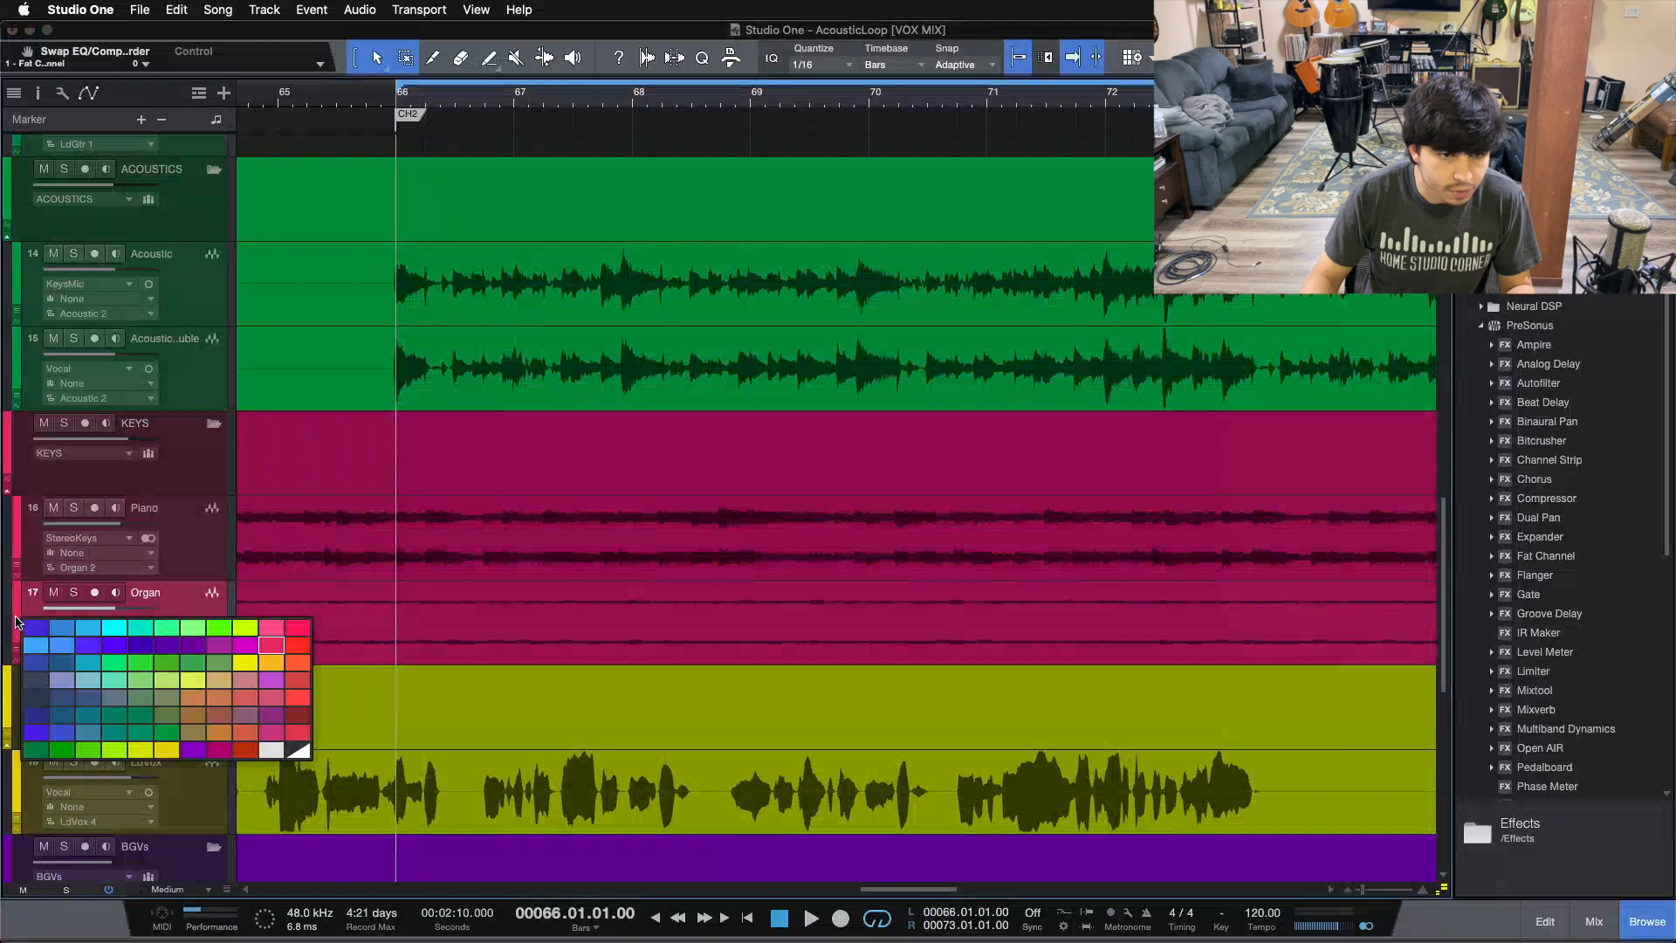
click(269, 648)
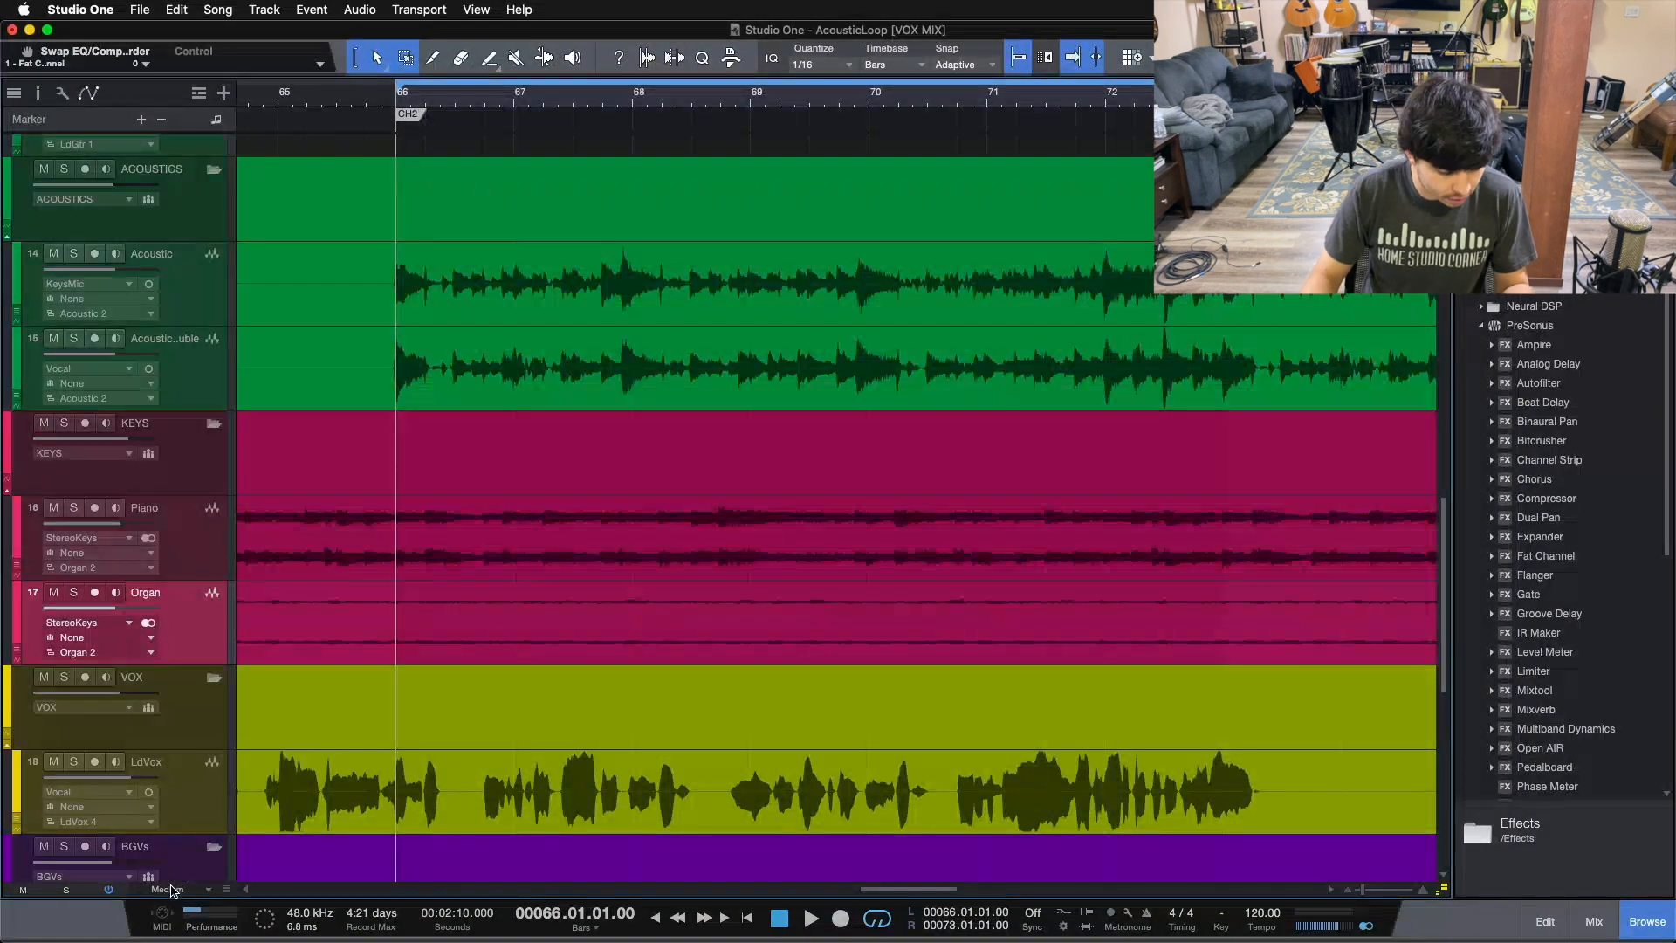
key(alt+z)
drag(960, 99, 731, 154)
Step: Pick a new colour for the RevCymbal track from the palette and select the LdVox track
click(180, 670)
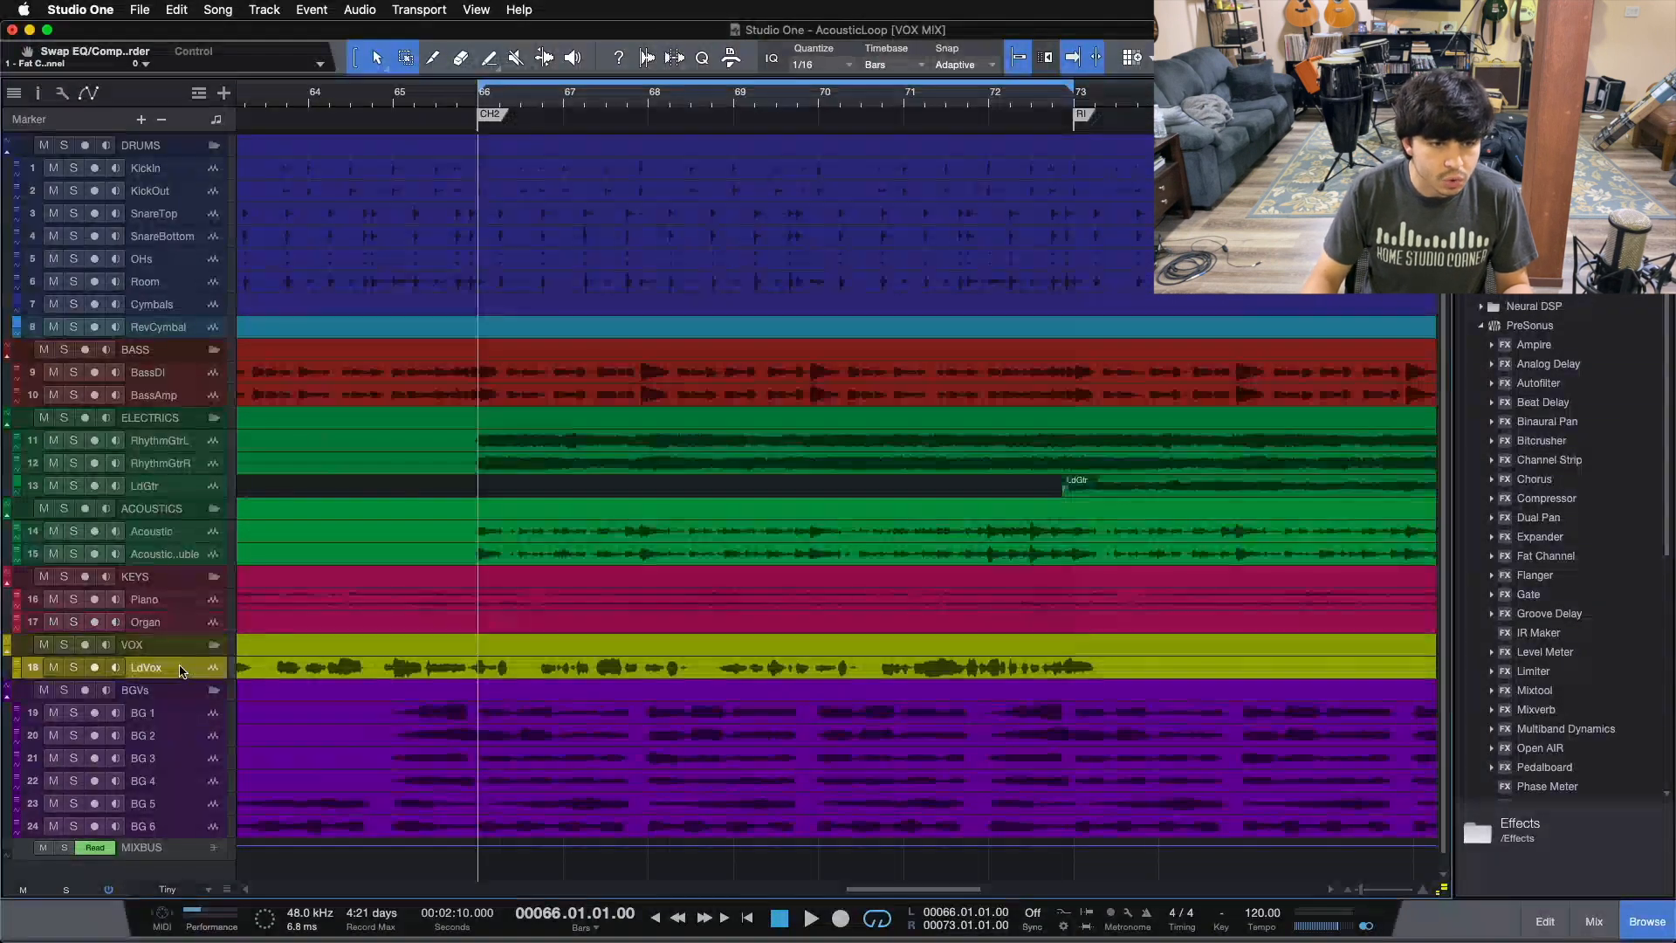
click(17, 668)
click(18, 668)
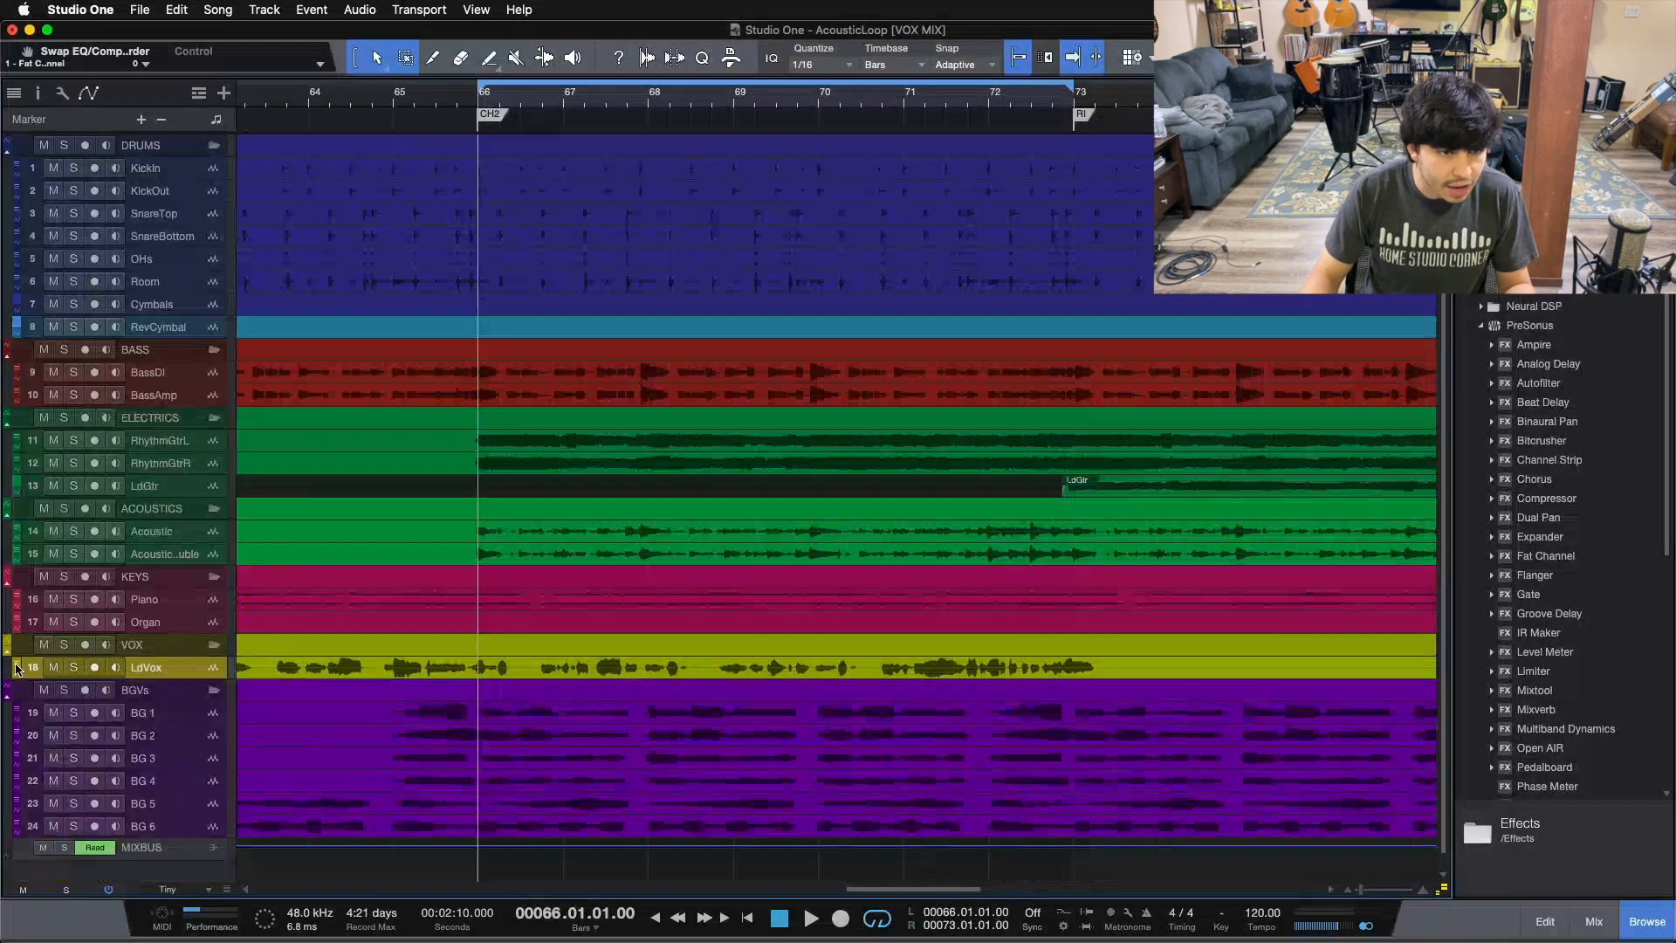
click(17, 668)
click(16, 666)
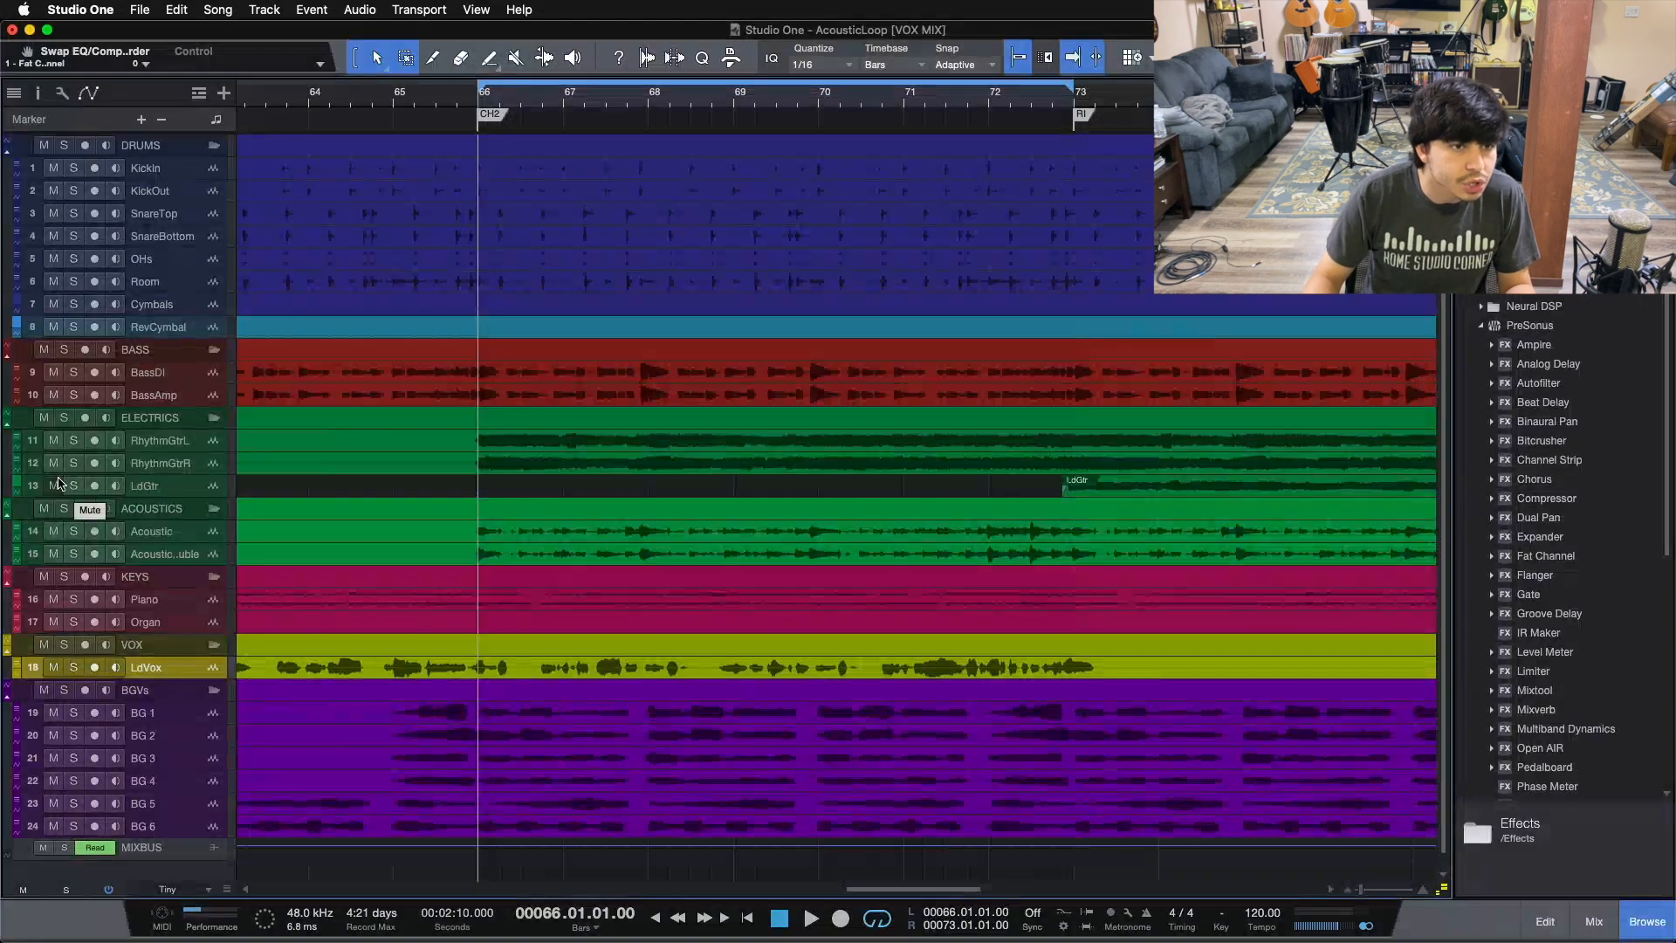
click(18, 326)
click(18, 326)
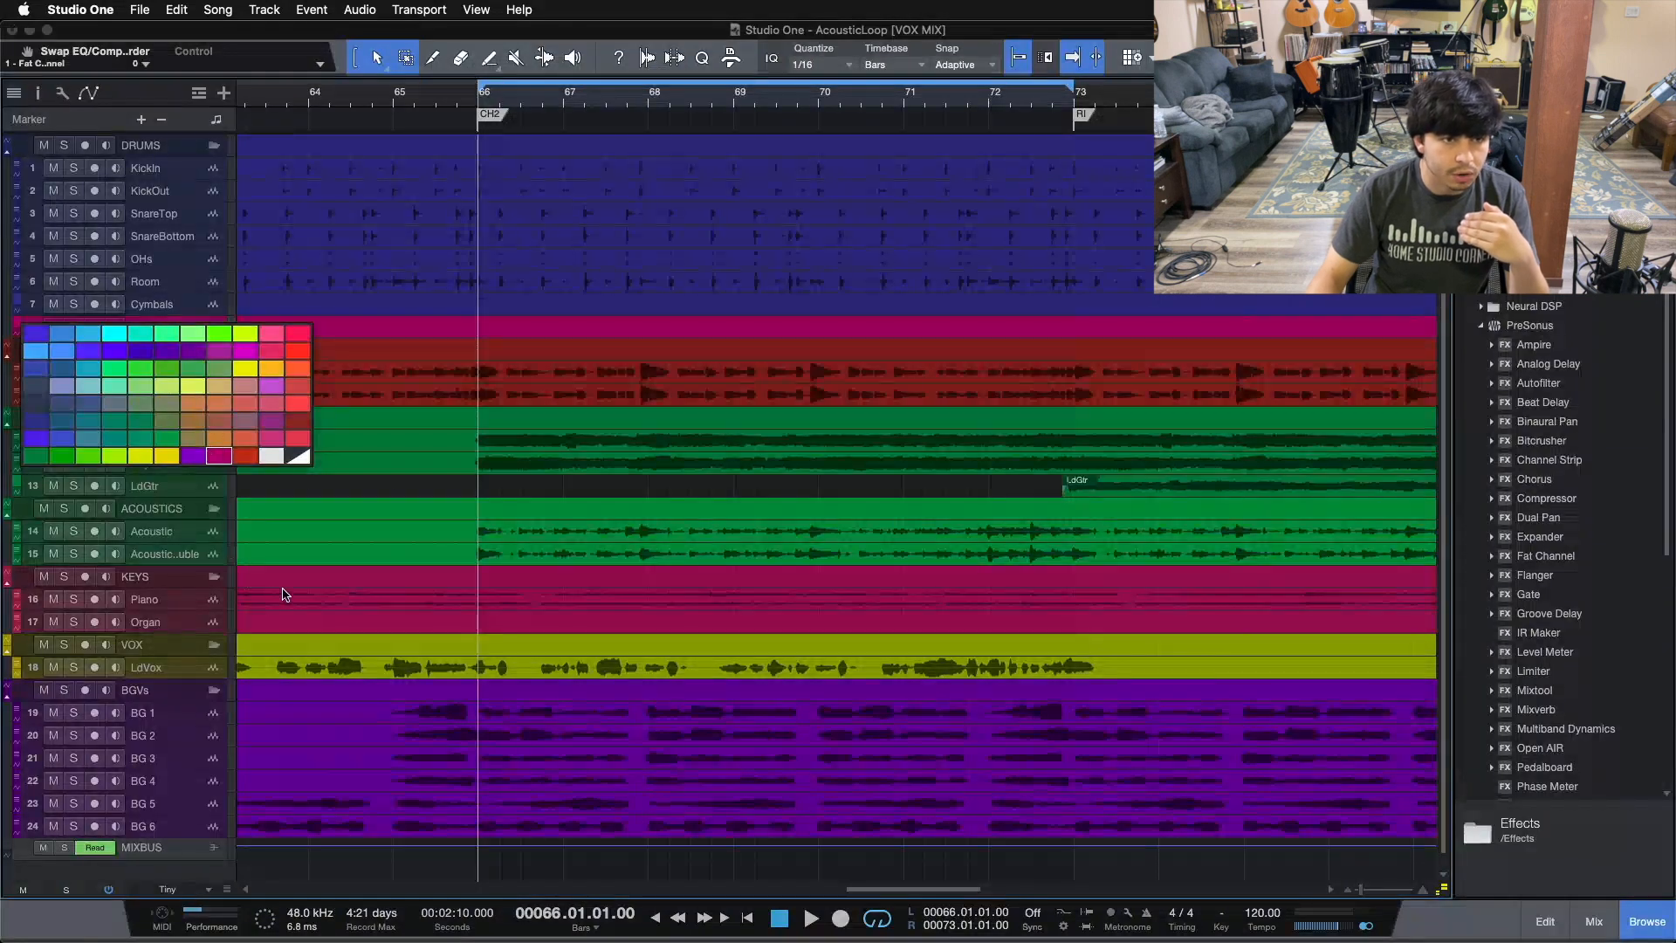
click(62, 332)
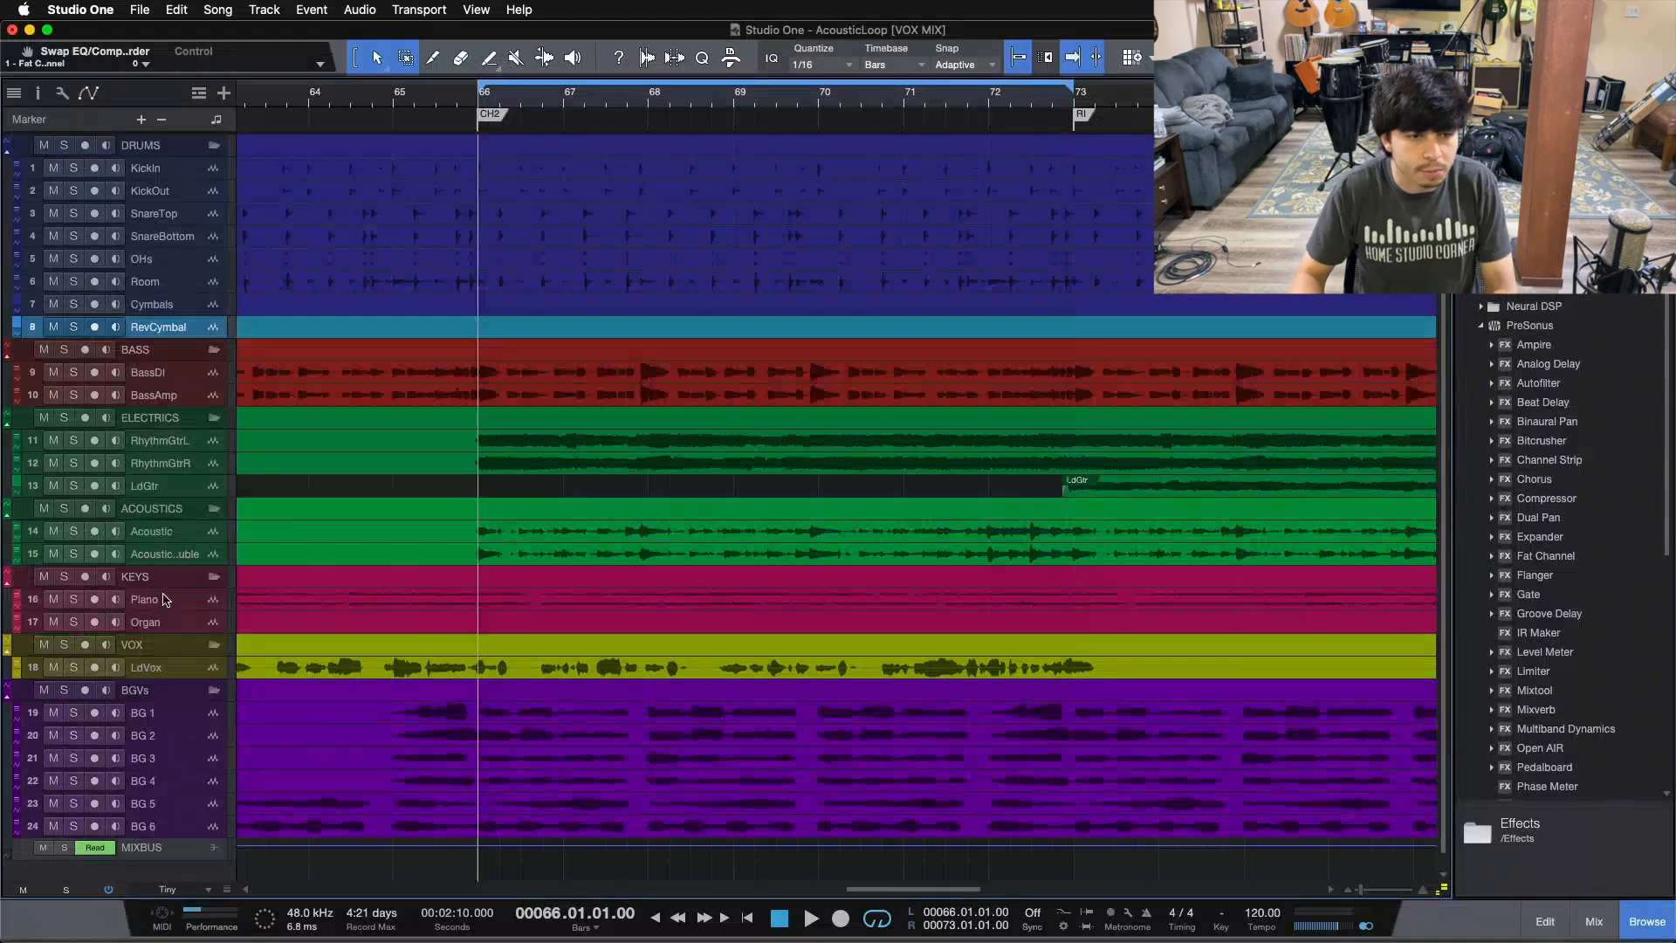
click(166, 668)
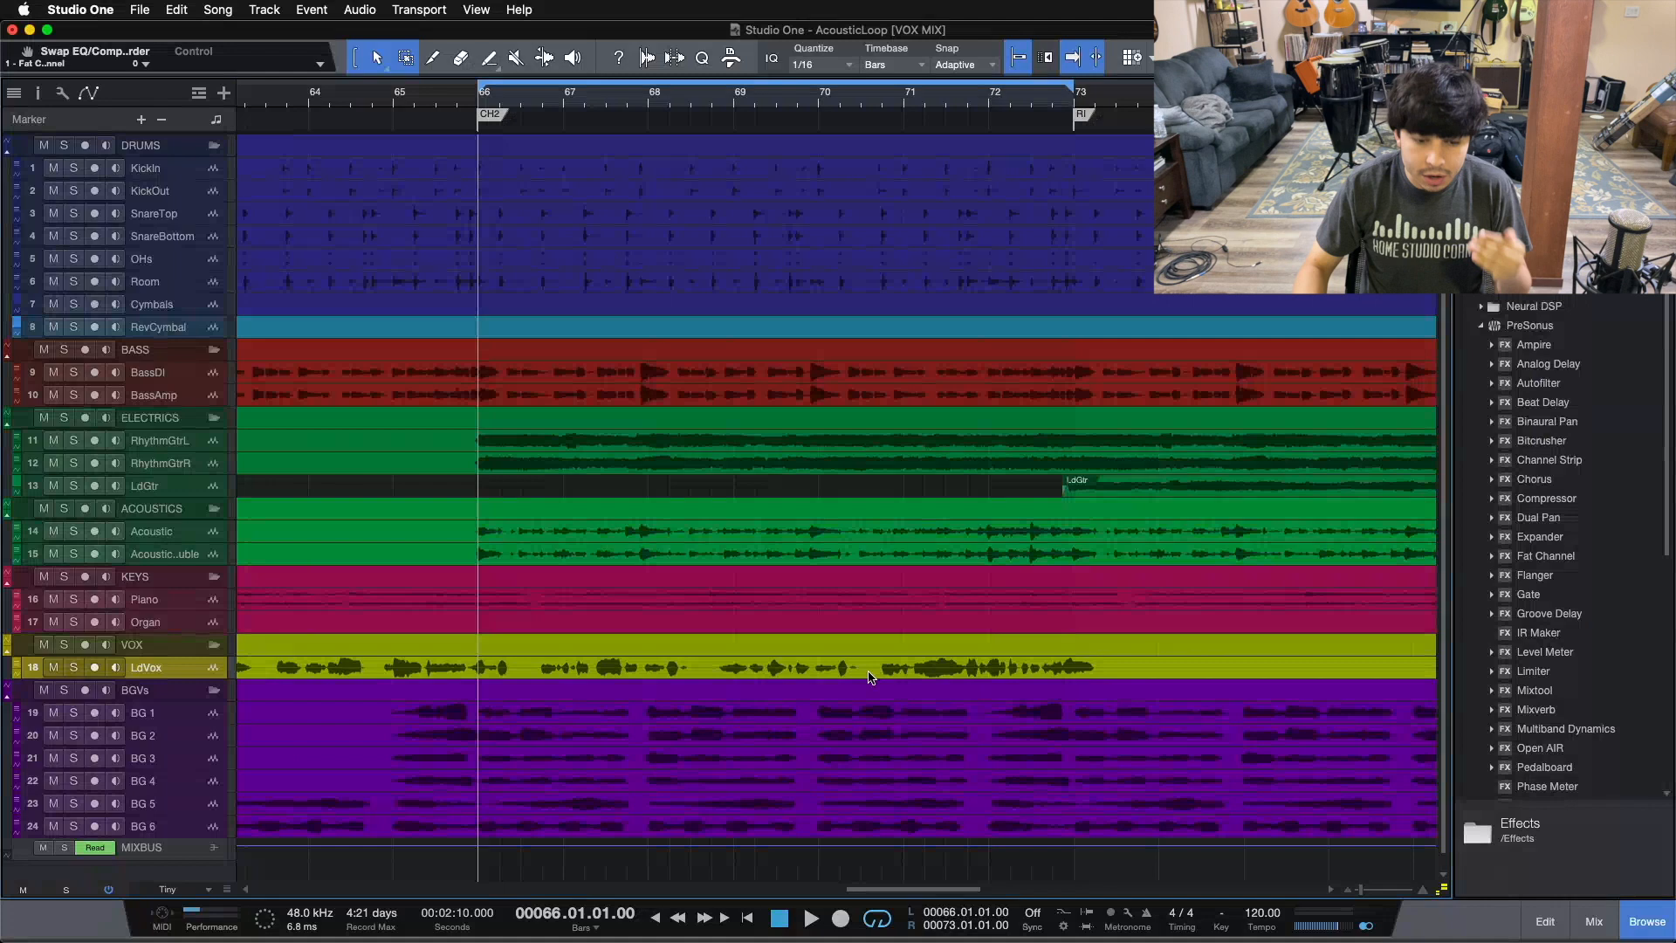
Step: Set the track height to Medium and scroll through the enlarged arrangement tracks
click(170, 889)
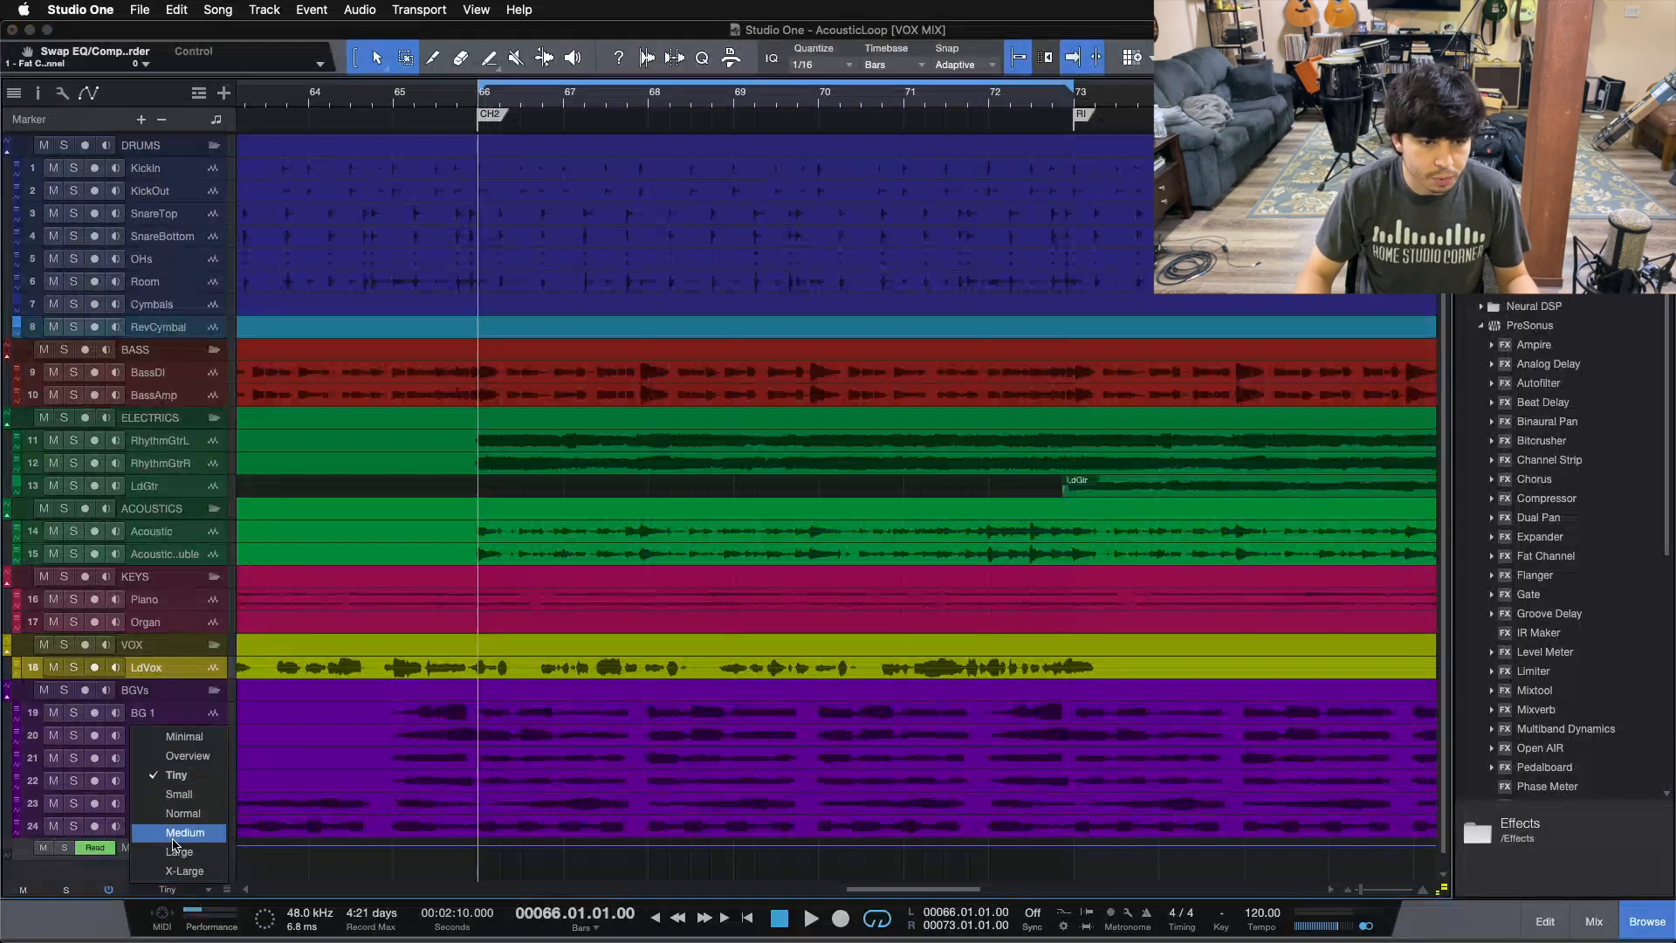
click(177, 842)
scroll(582, 767, down, 8)
scroll(657, 748, up, 20)
scroll(657, 748, down, 10)
scroll(657, 748, up, 15)
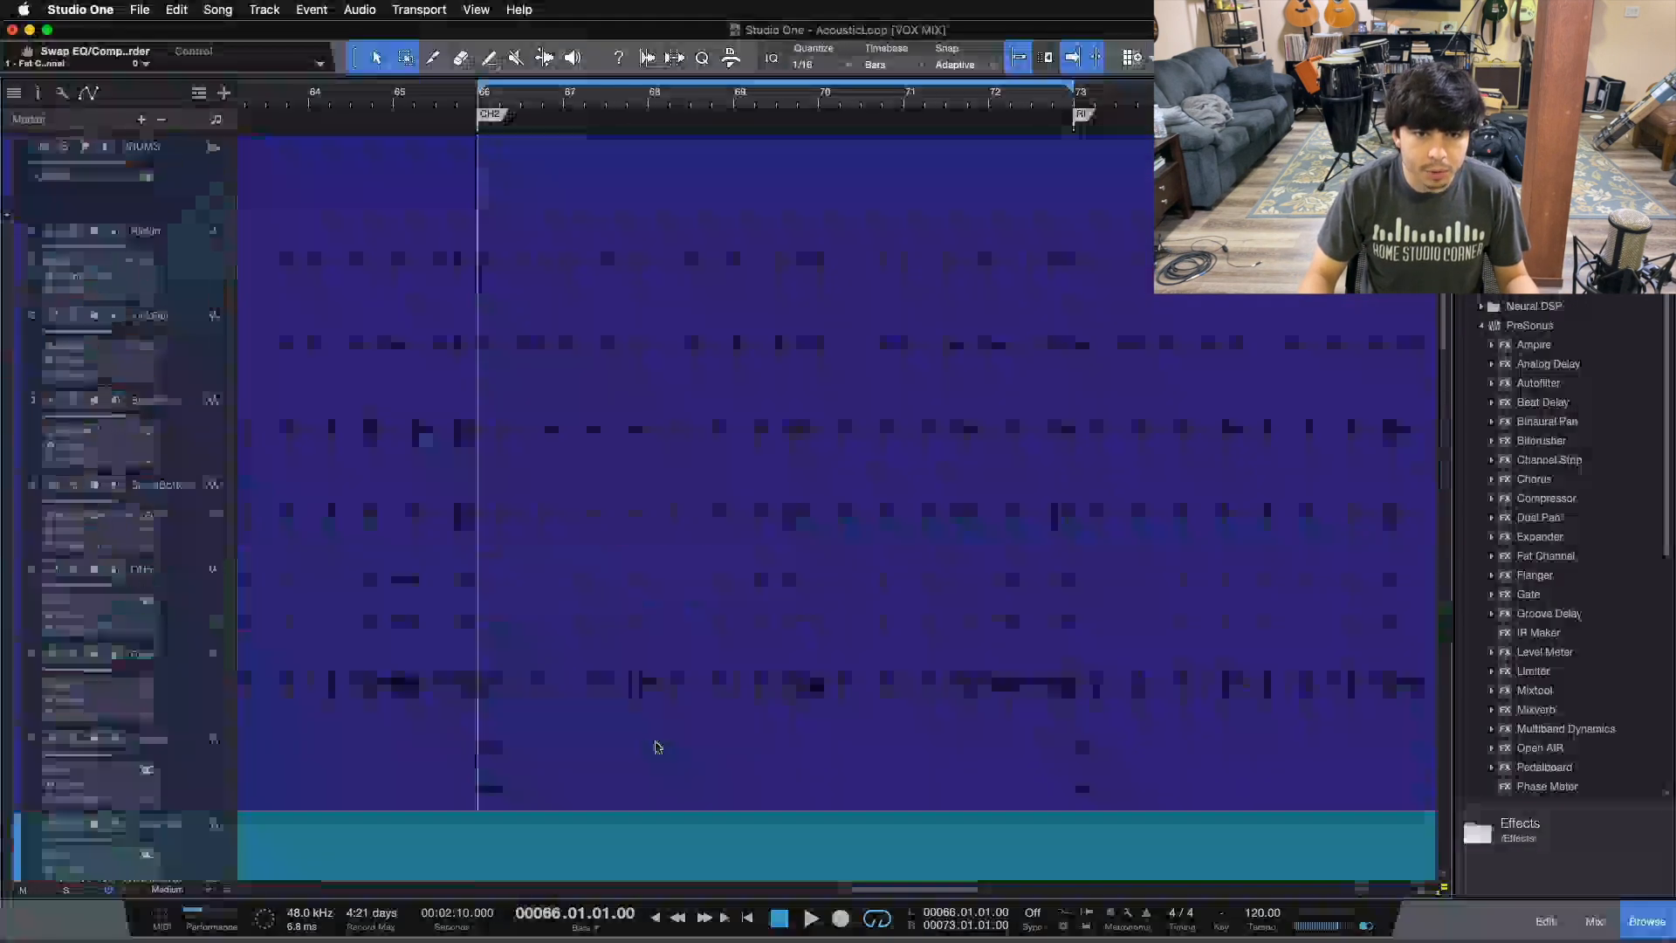
scroll(1032, 552, down, 10)
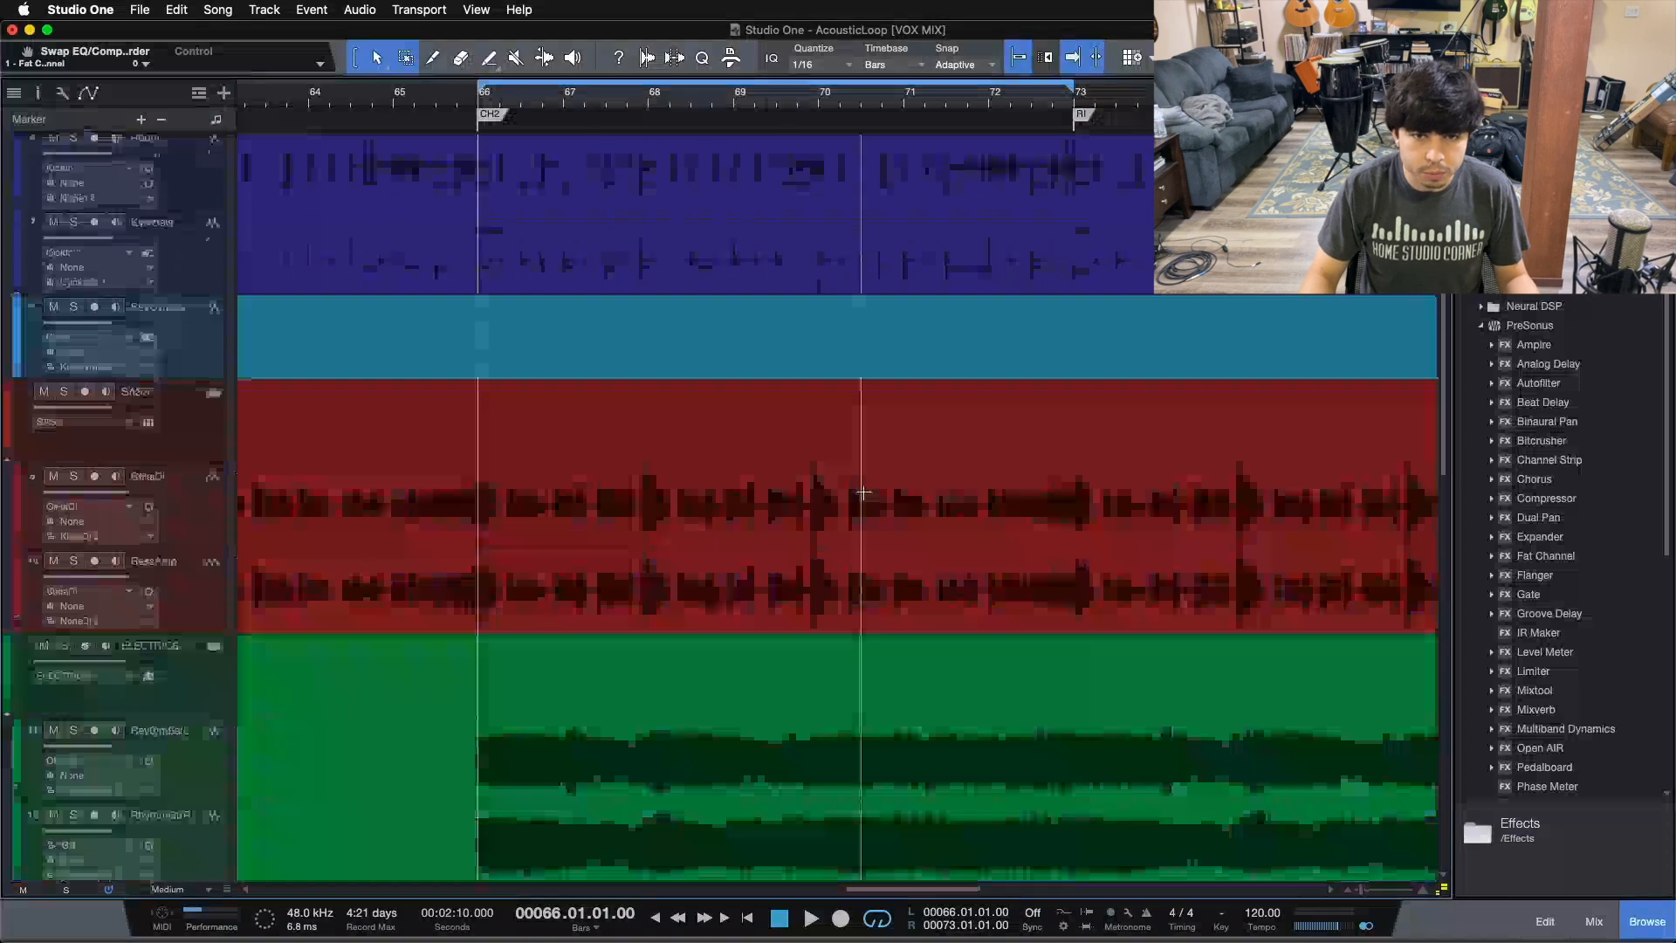
scroll(1032, 552, up, 15)
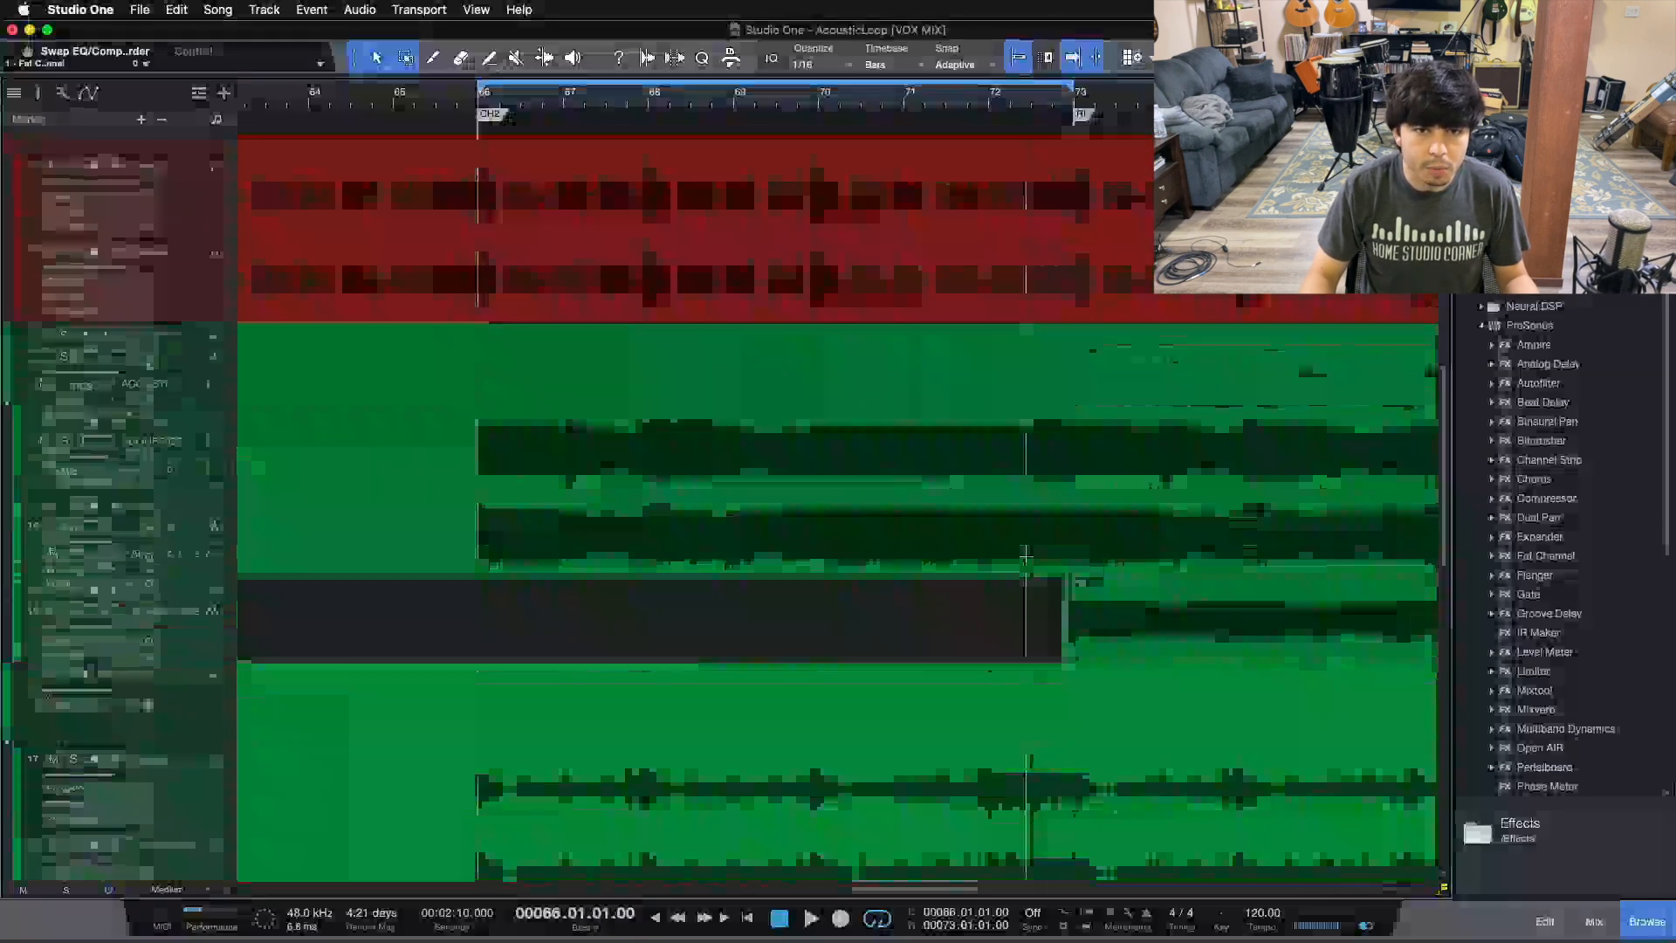
scroll(723, 556, down, 10)
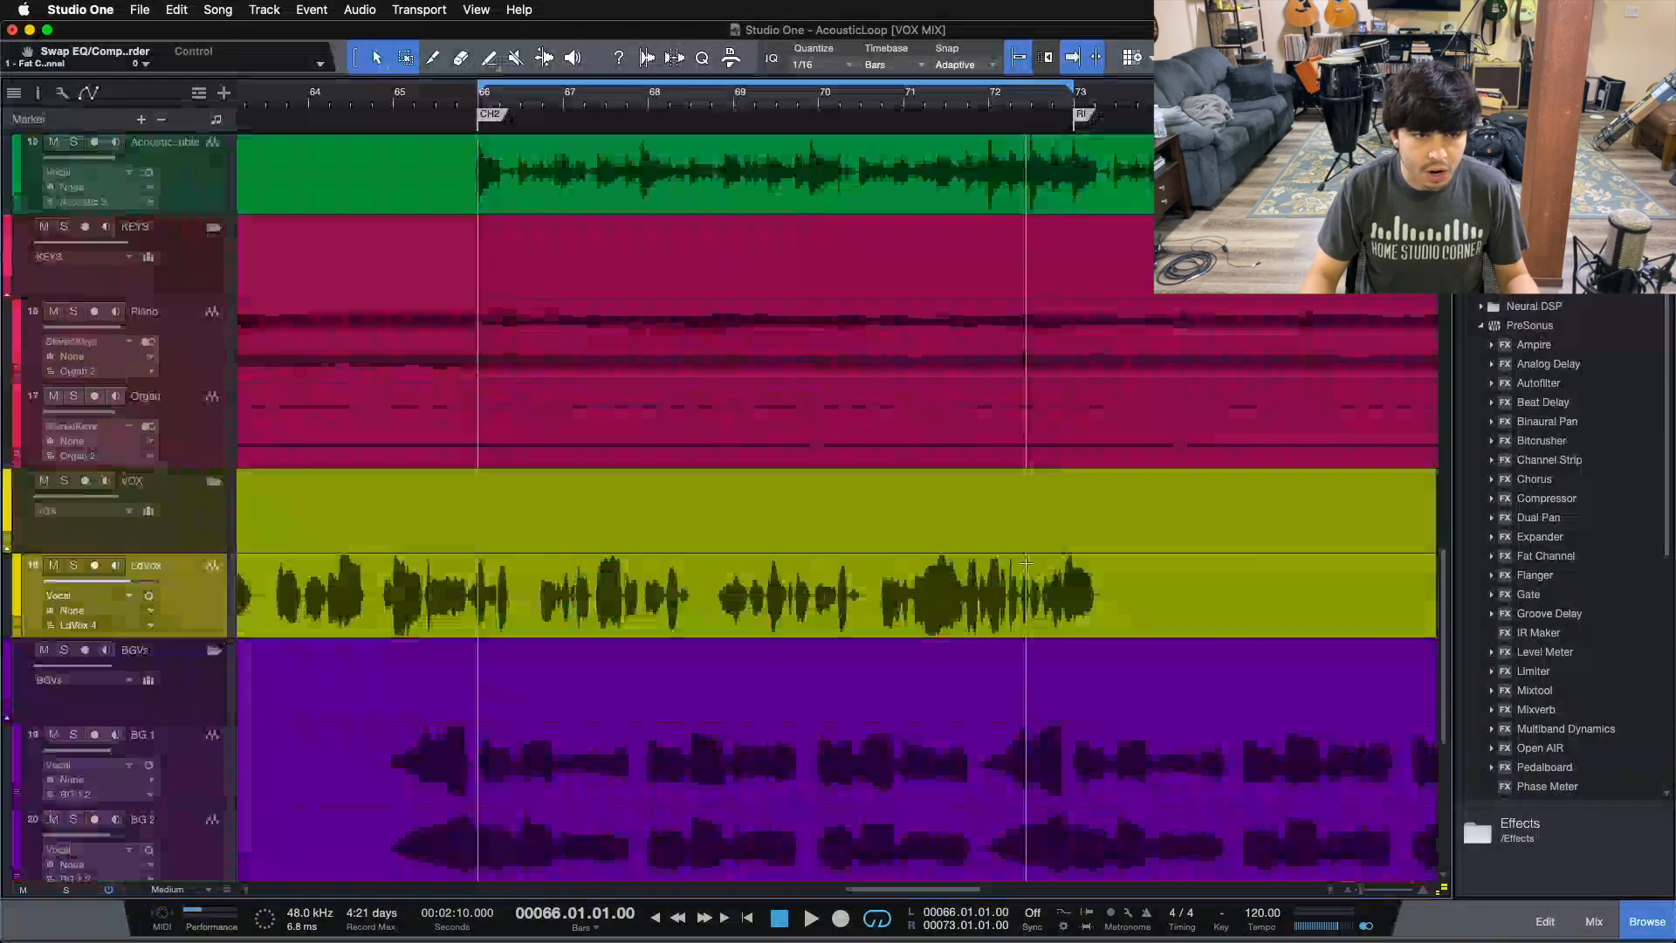
scroll(159, 362, up, 5)
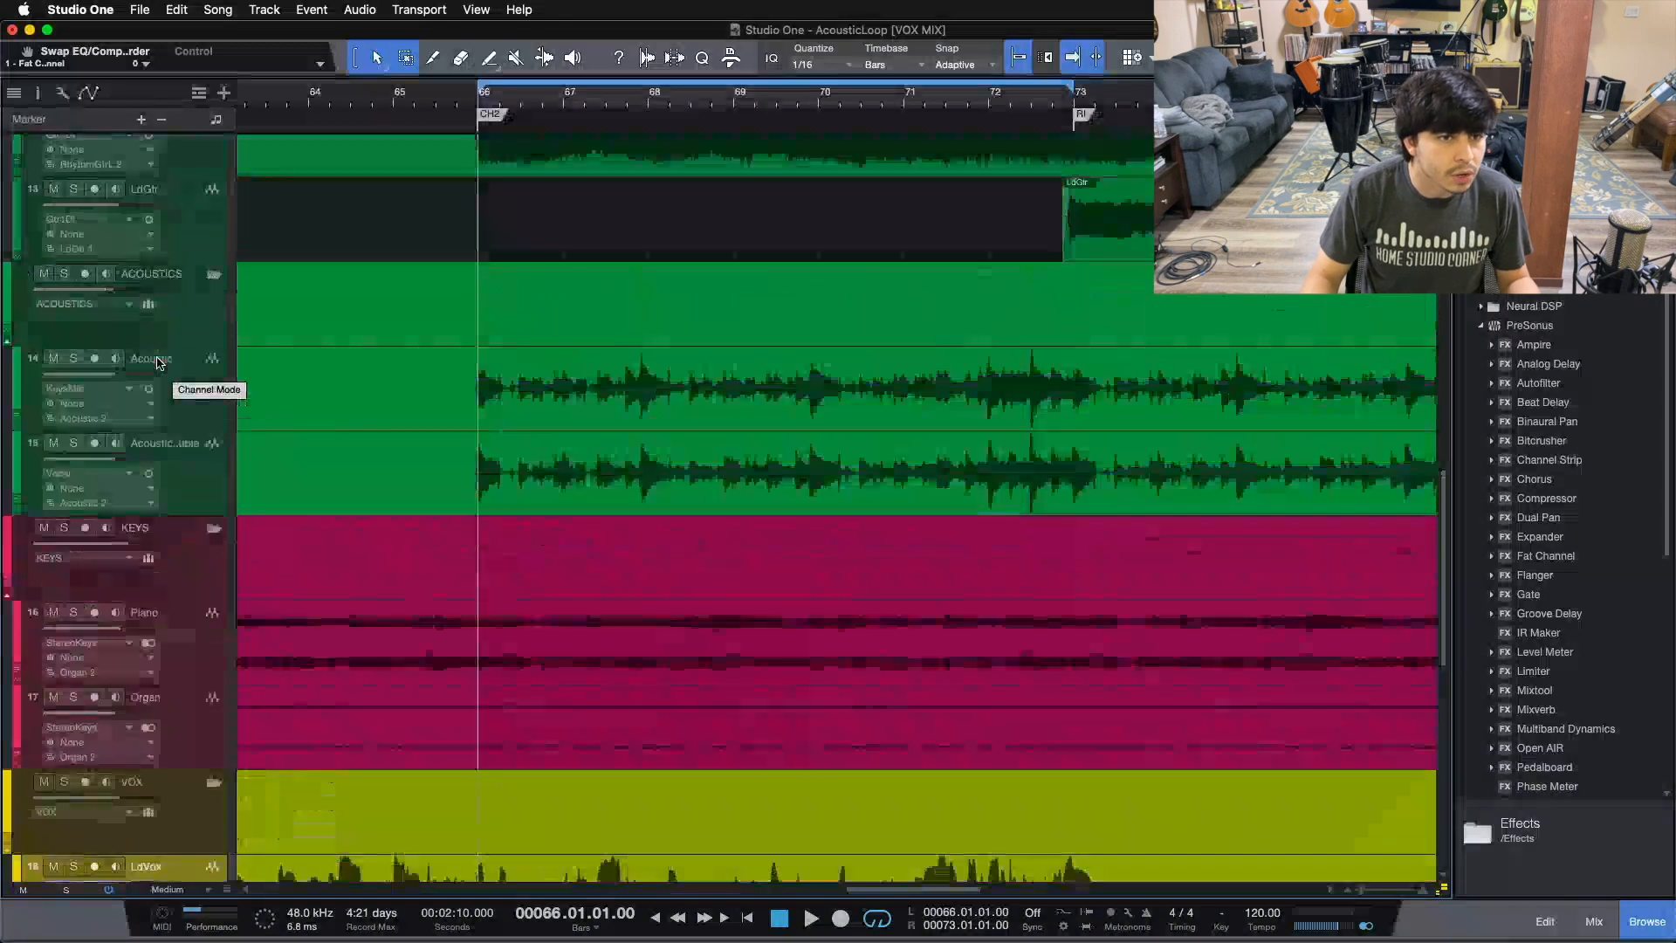
Step: Zoom the arrangement to the loop range, open the mixer and scroll it back to the first channels
scroll(159, 362, up, 6)
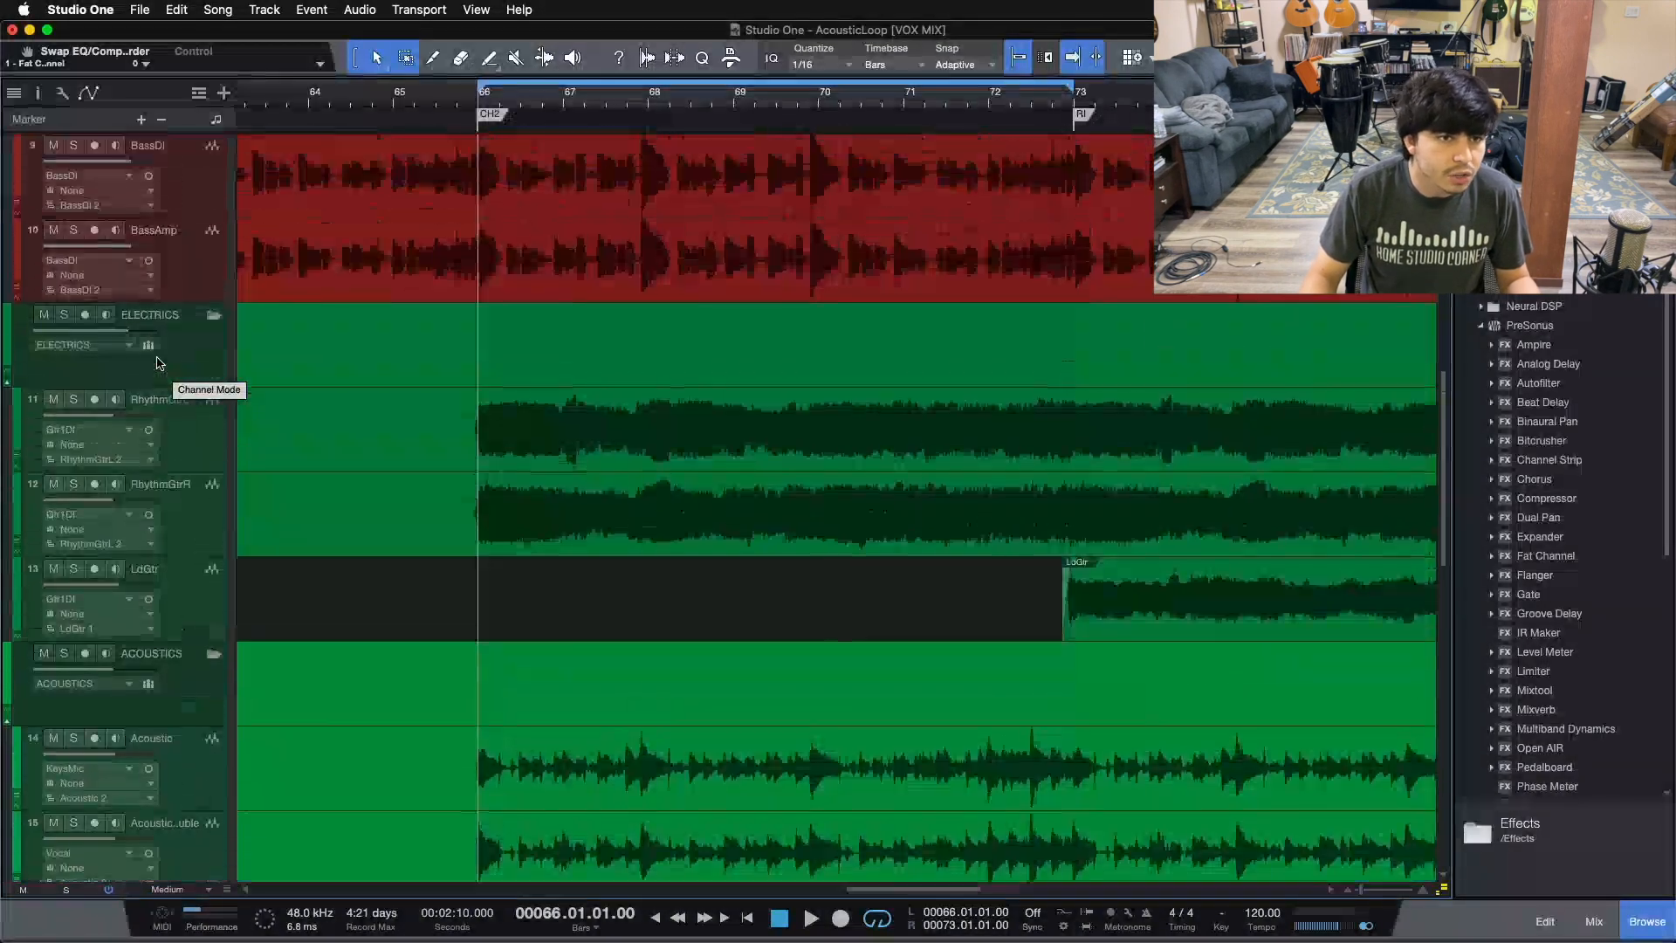
scroll(159, 362, up, 7)
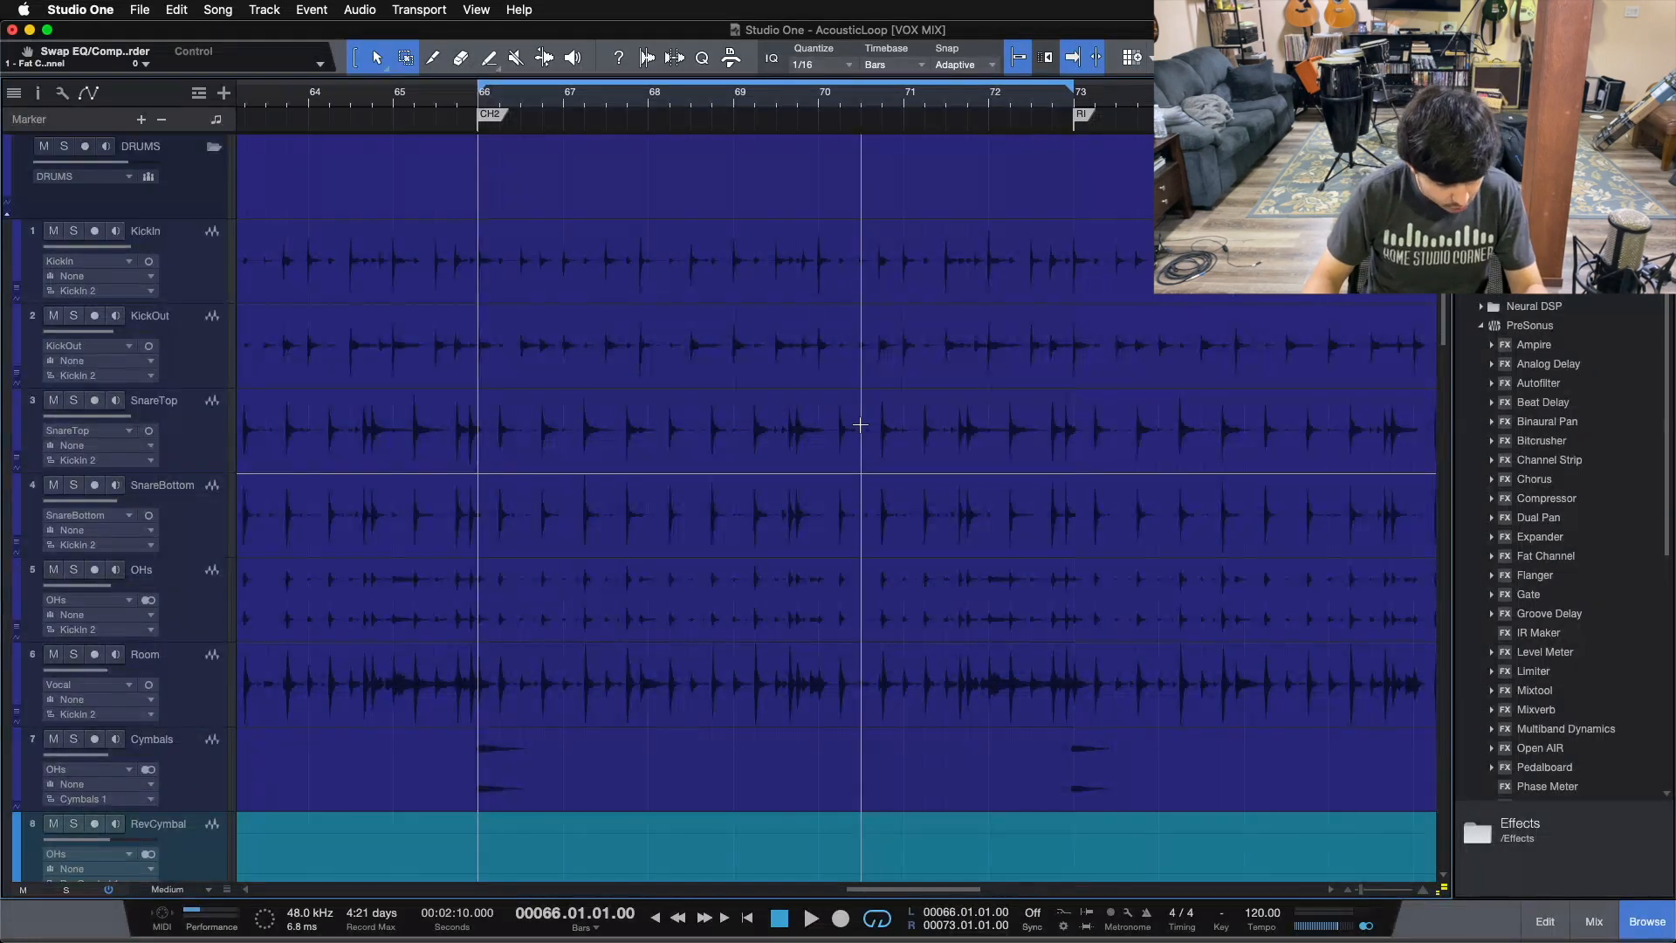
key(z)
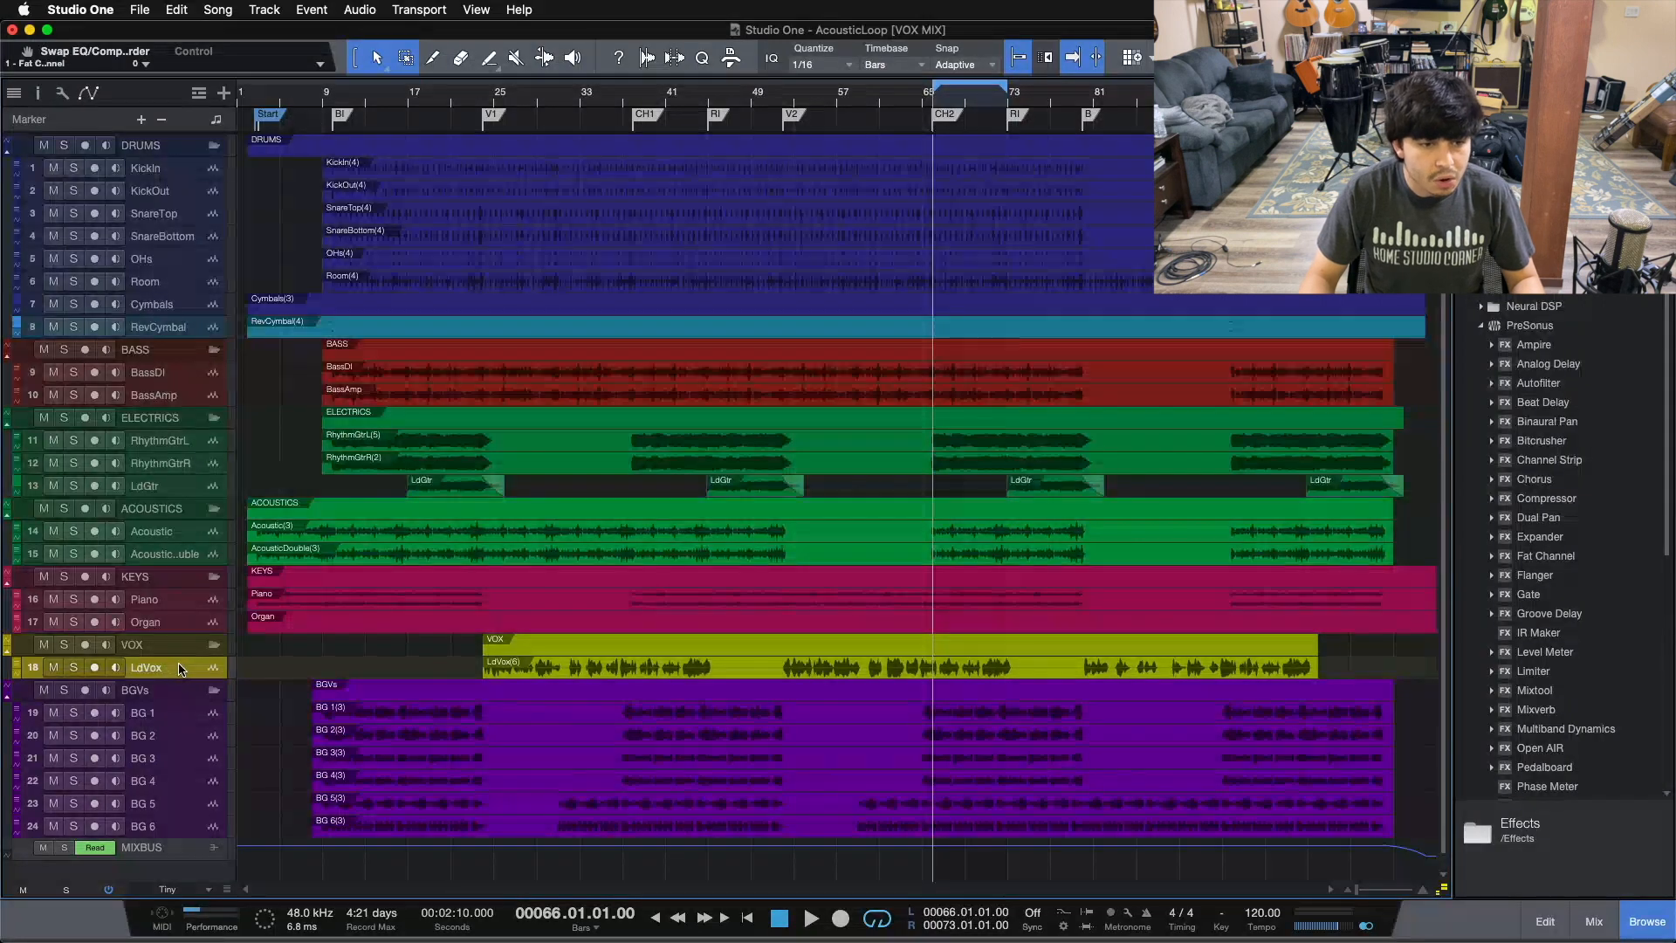
double_click(989, 106)
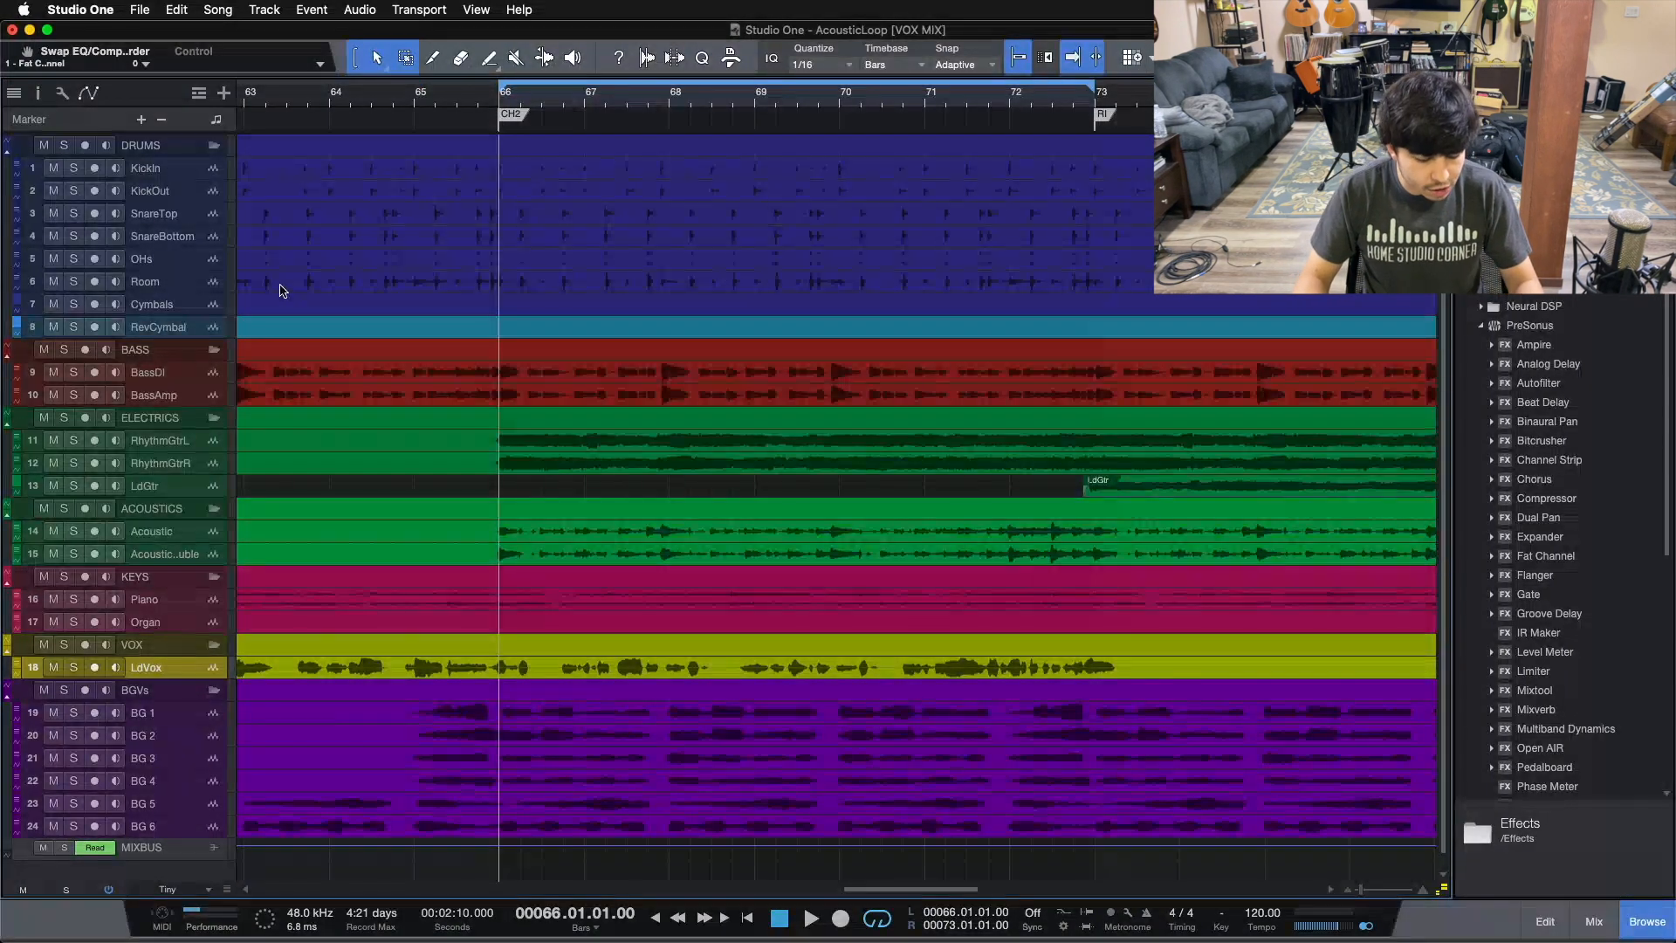
key(F3)
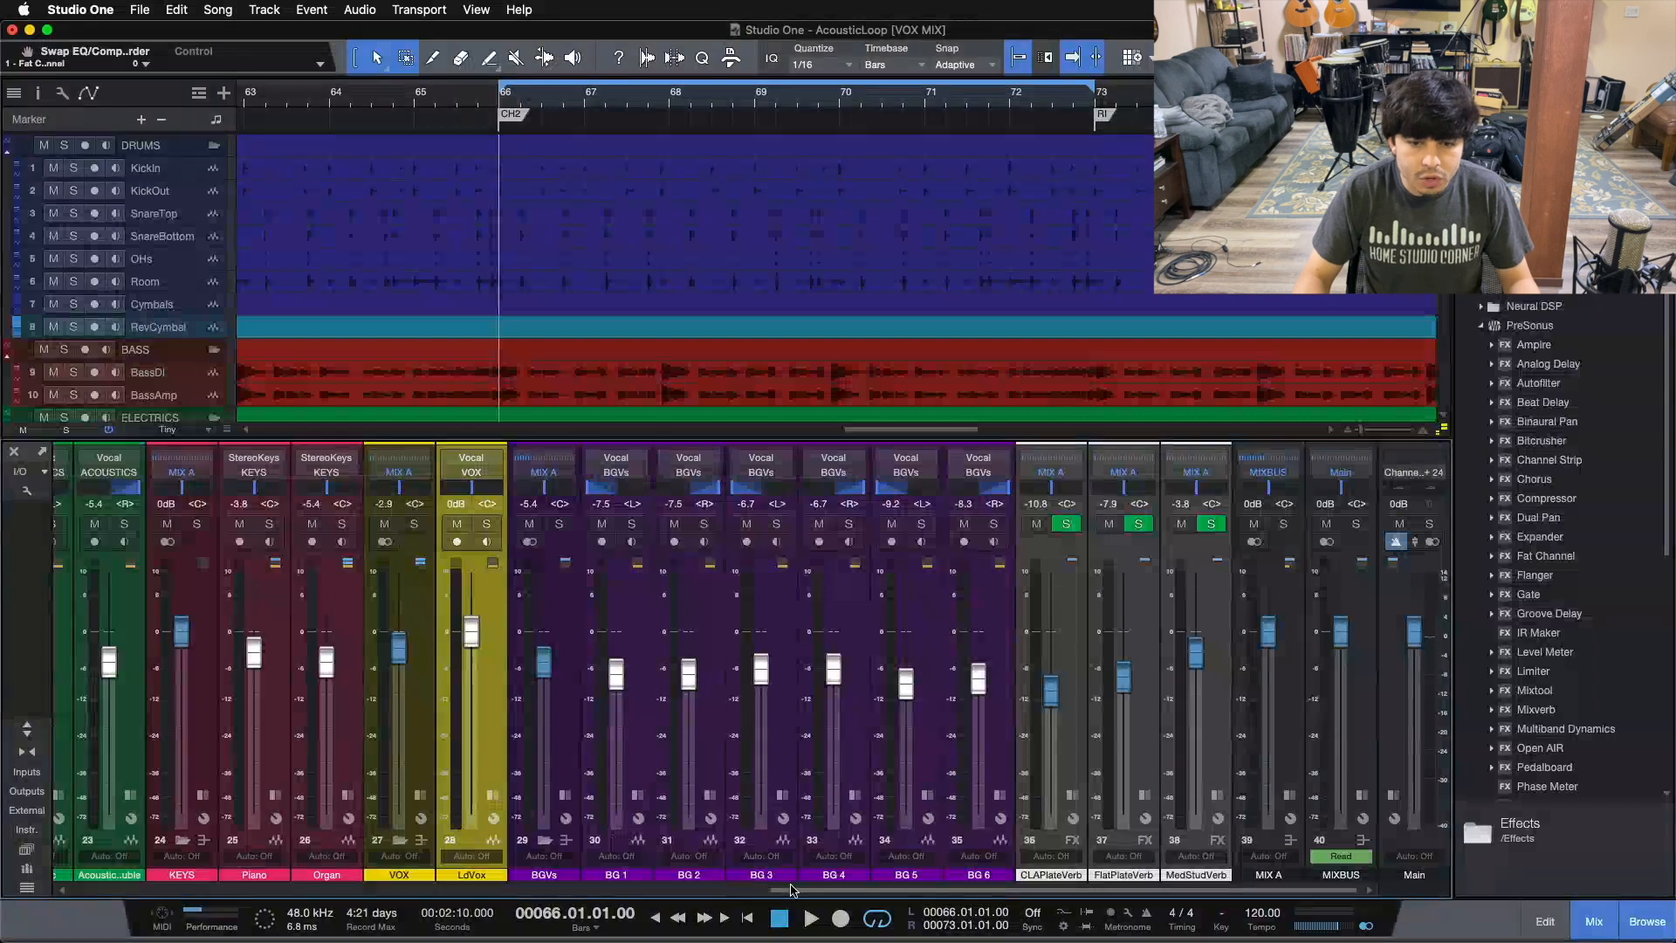
drag(795, 888, 102, 888)
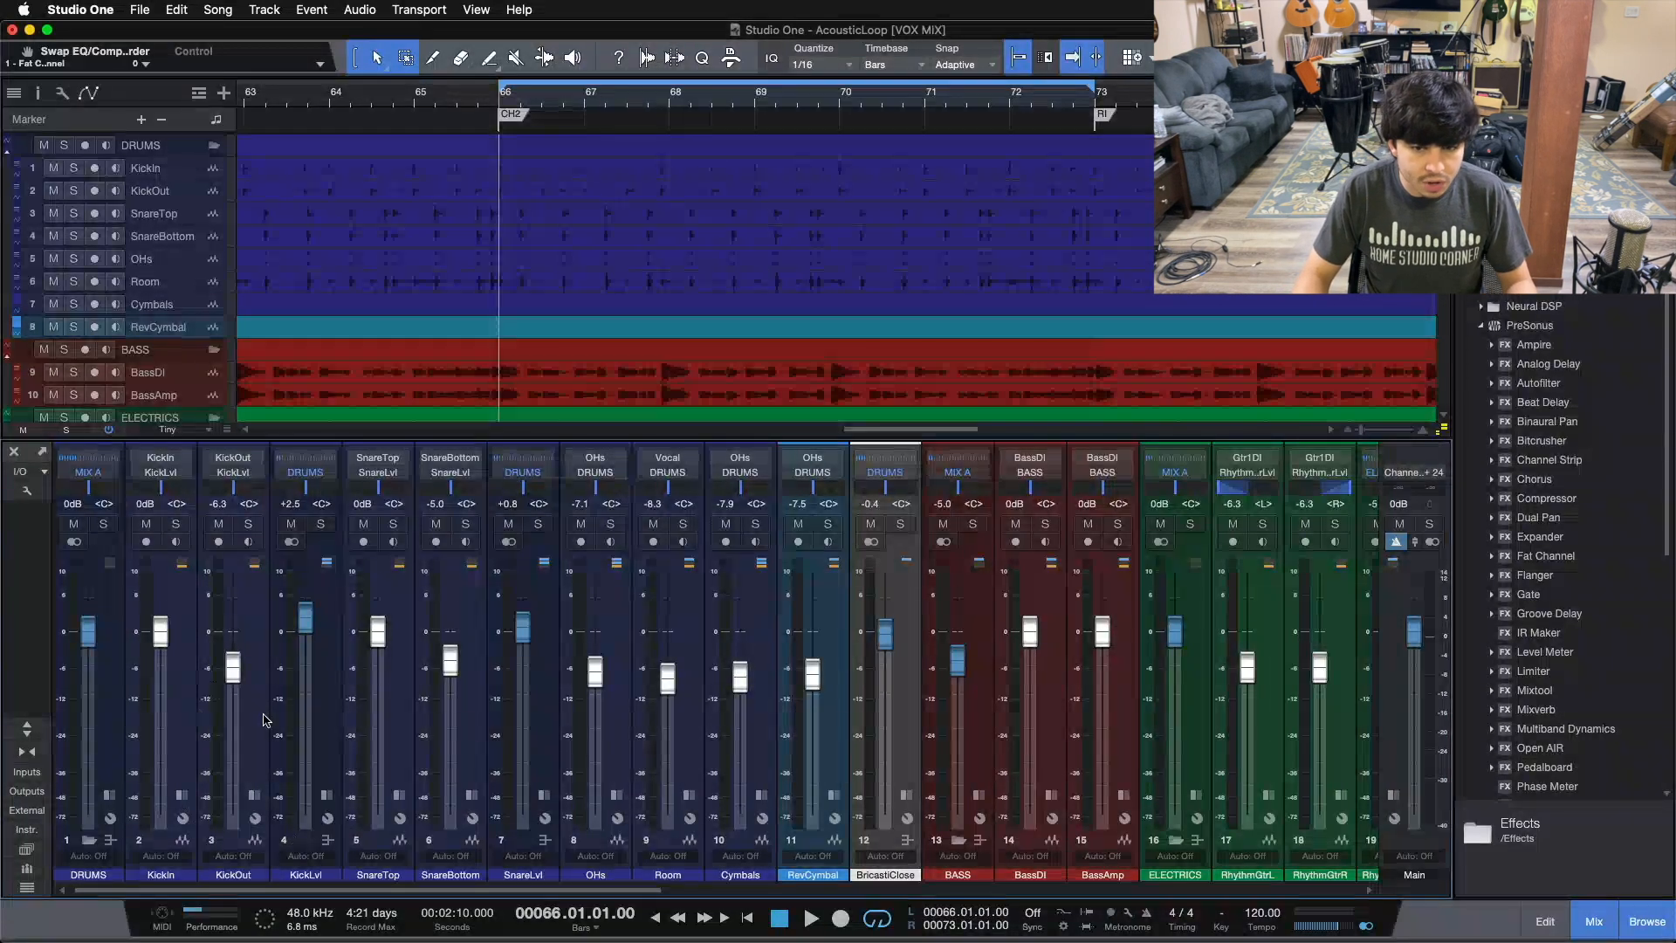
Step: Select the DRUMS bus channel and open and close its insert panel to inspect its Mix FX
click(893, 739)
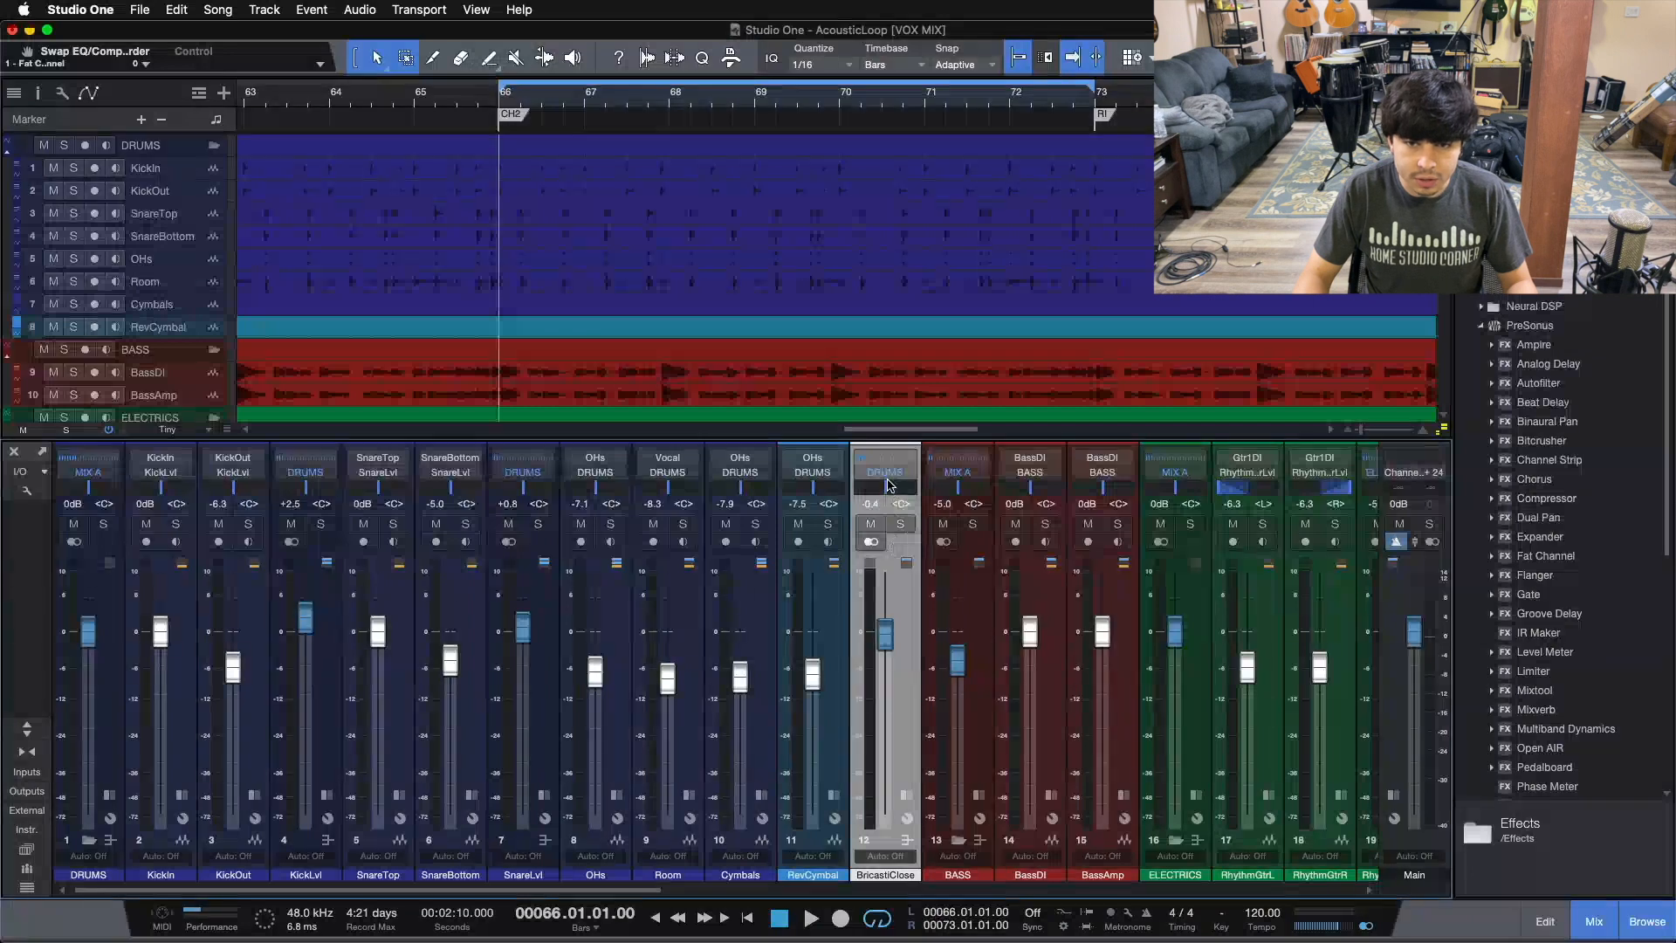
click(96, 736)
click(114, 798)
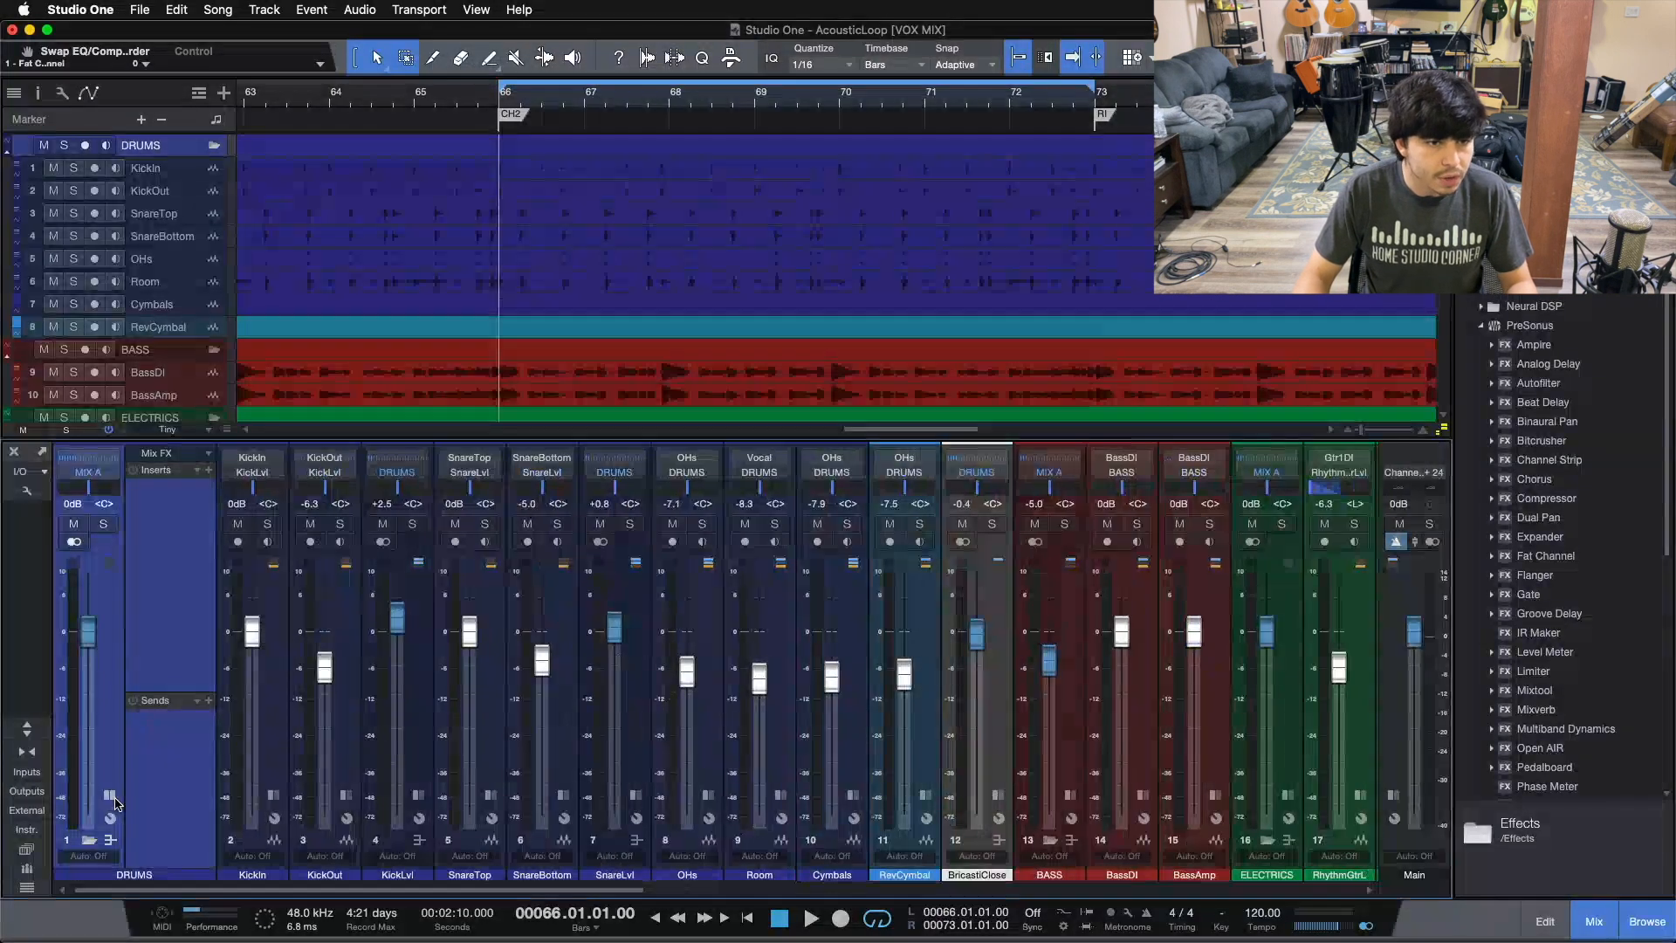
click(114, 798)
drag(90, 628, 88, 706)
super+click(88, 706)
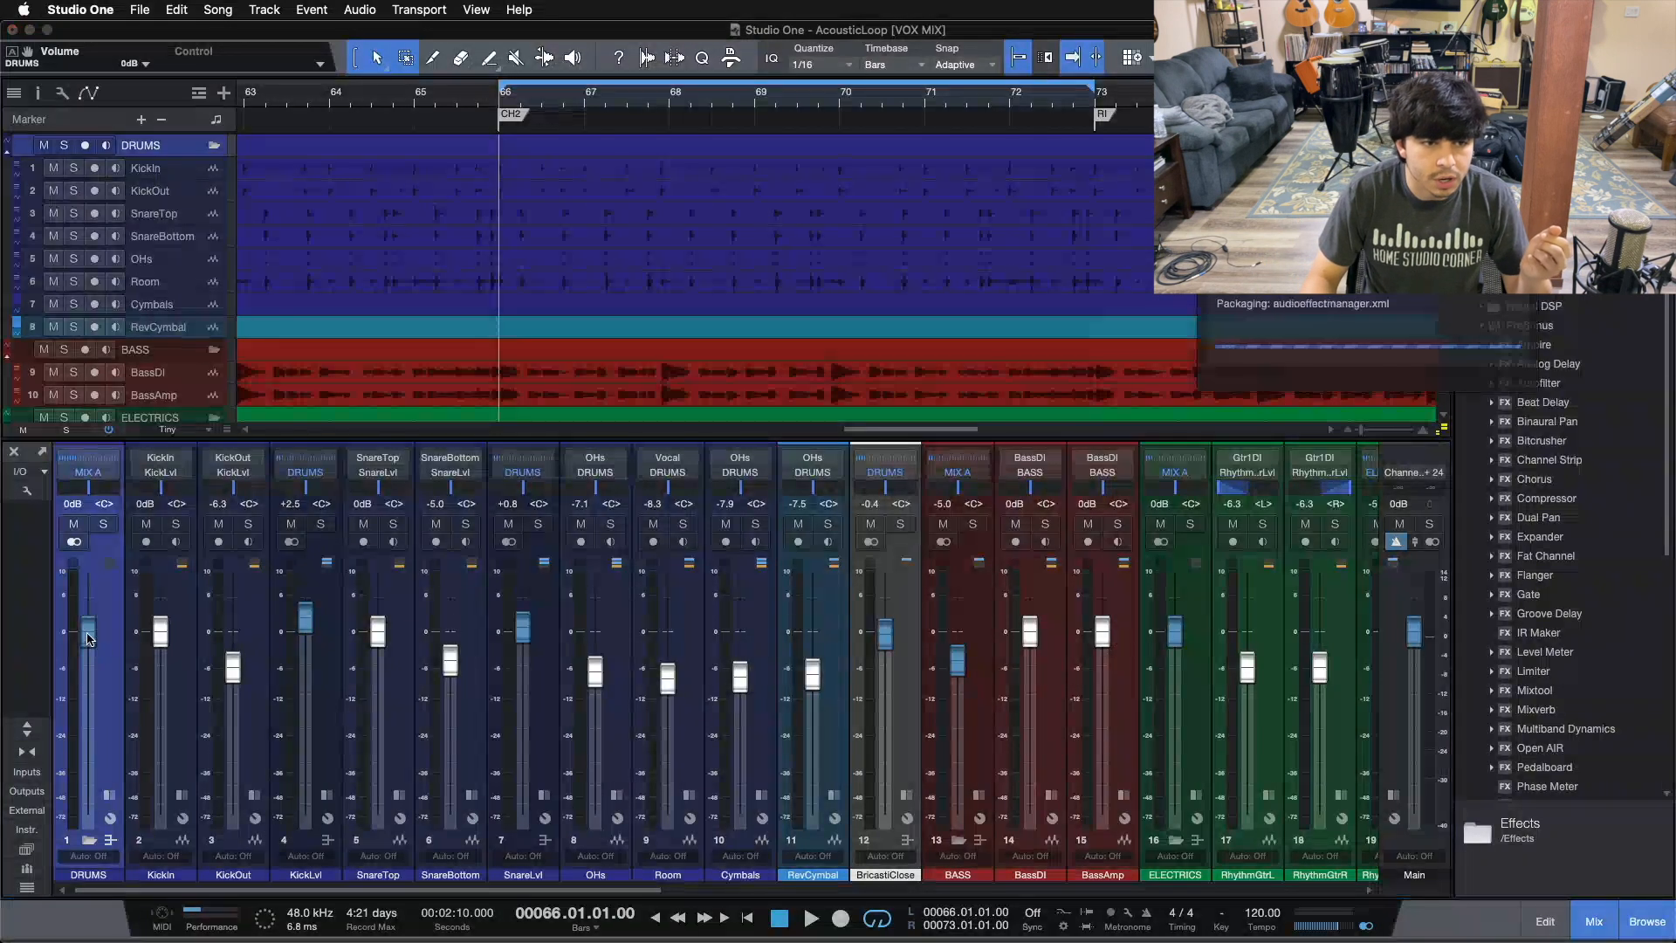
Step: Scroll to the bass channels and expand the insert panels of the BASS bus, BassDI and BassAmp channels
scroll(87, 637, down, 3)
scroll(87, 637, up, 3)
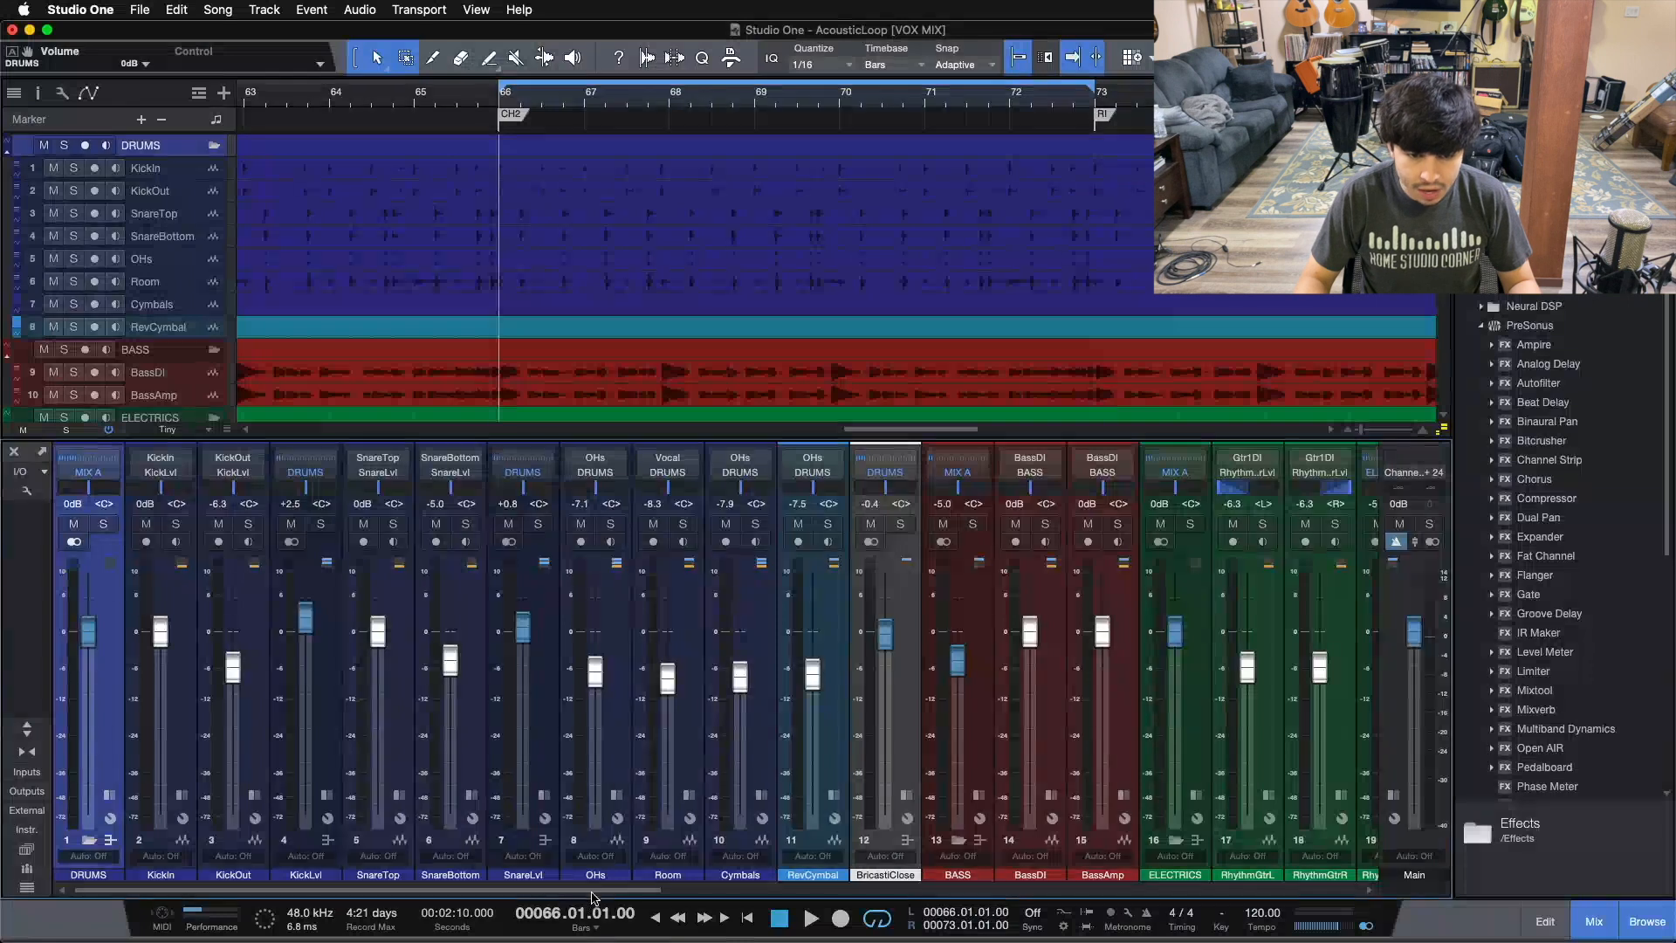
drag(596, 890, 721, 908)
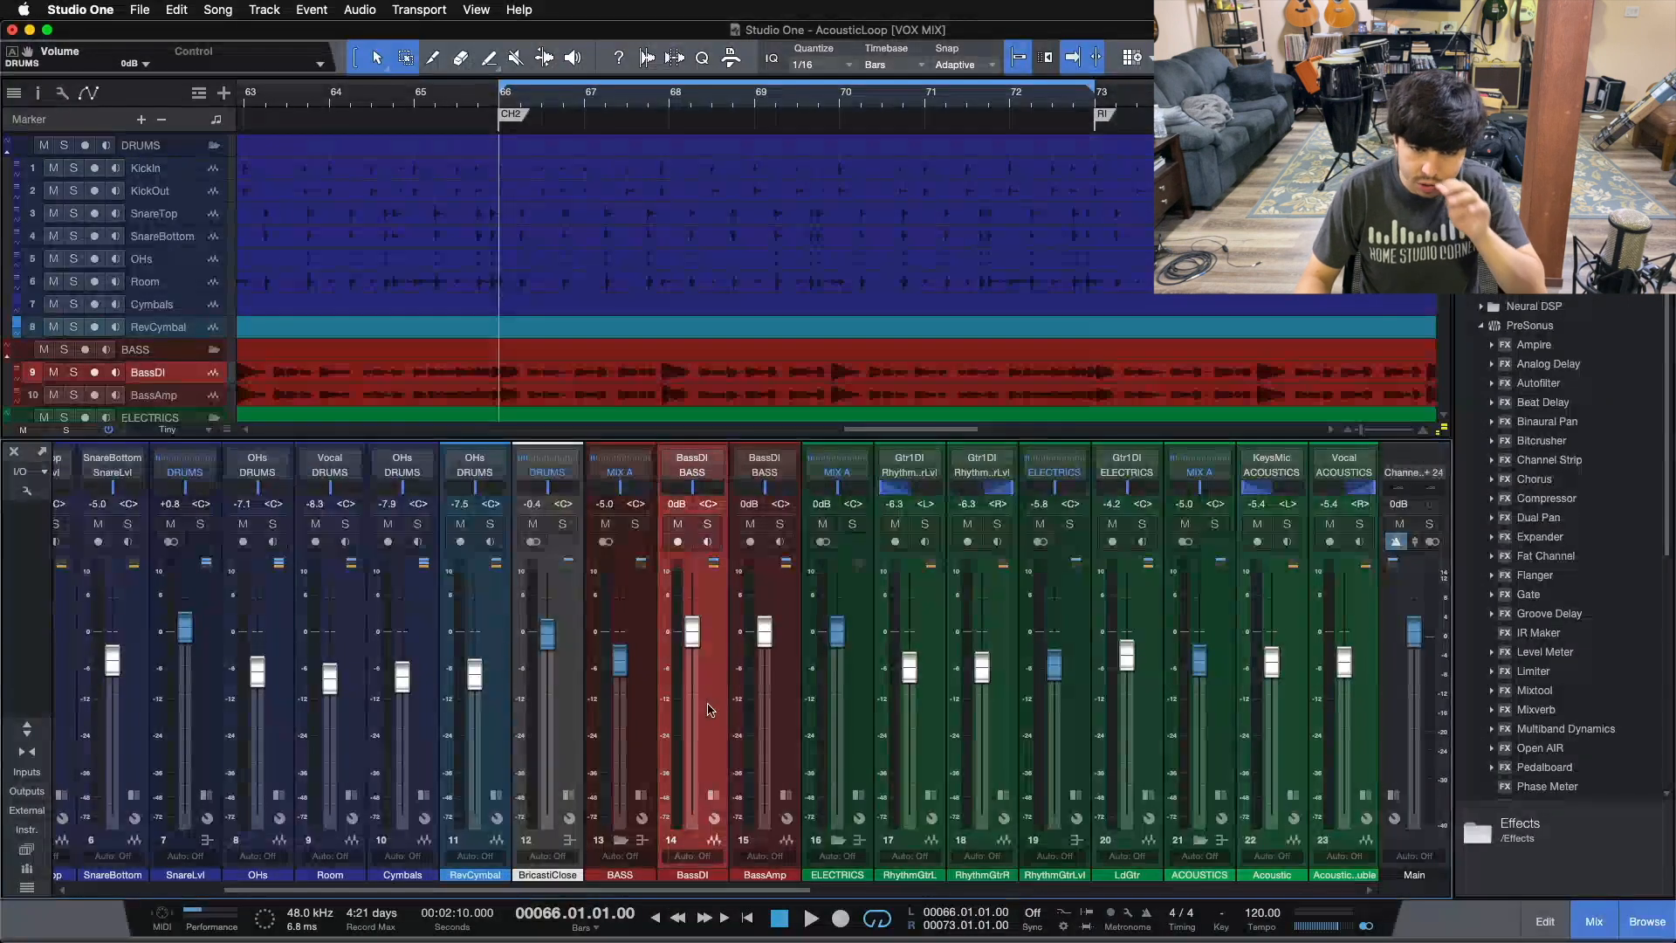
click(742, 708)
click(647, 731)
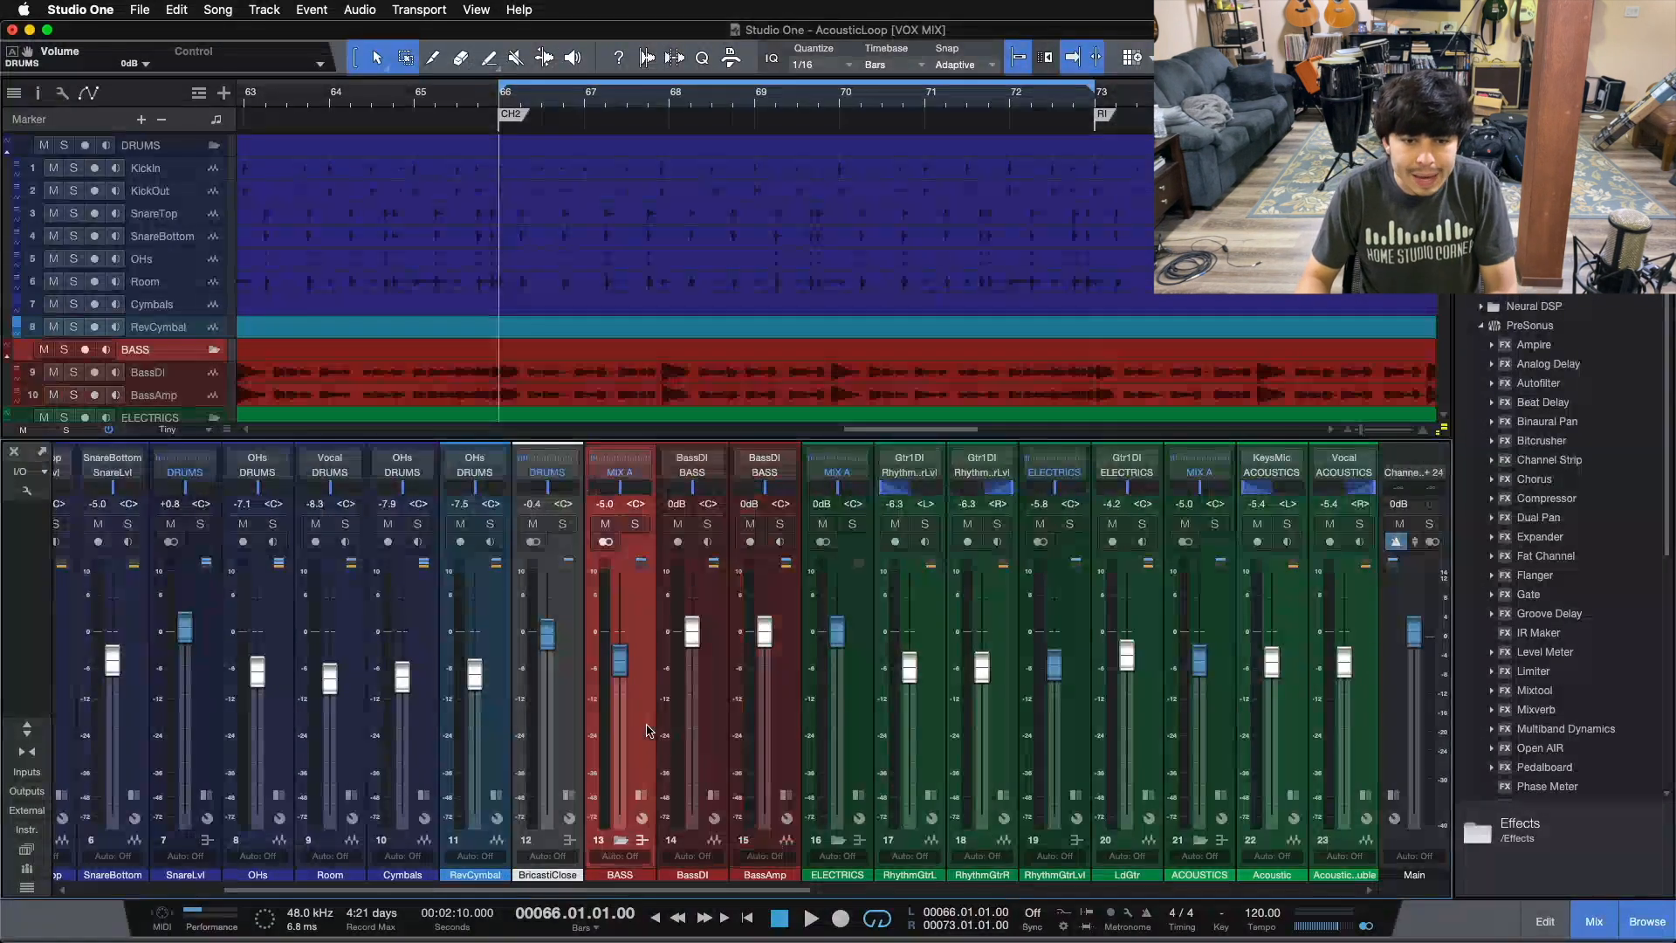
click(641, 840)
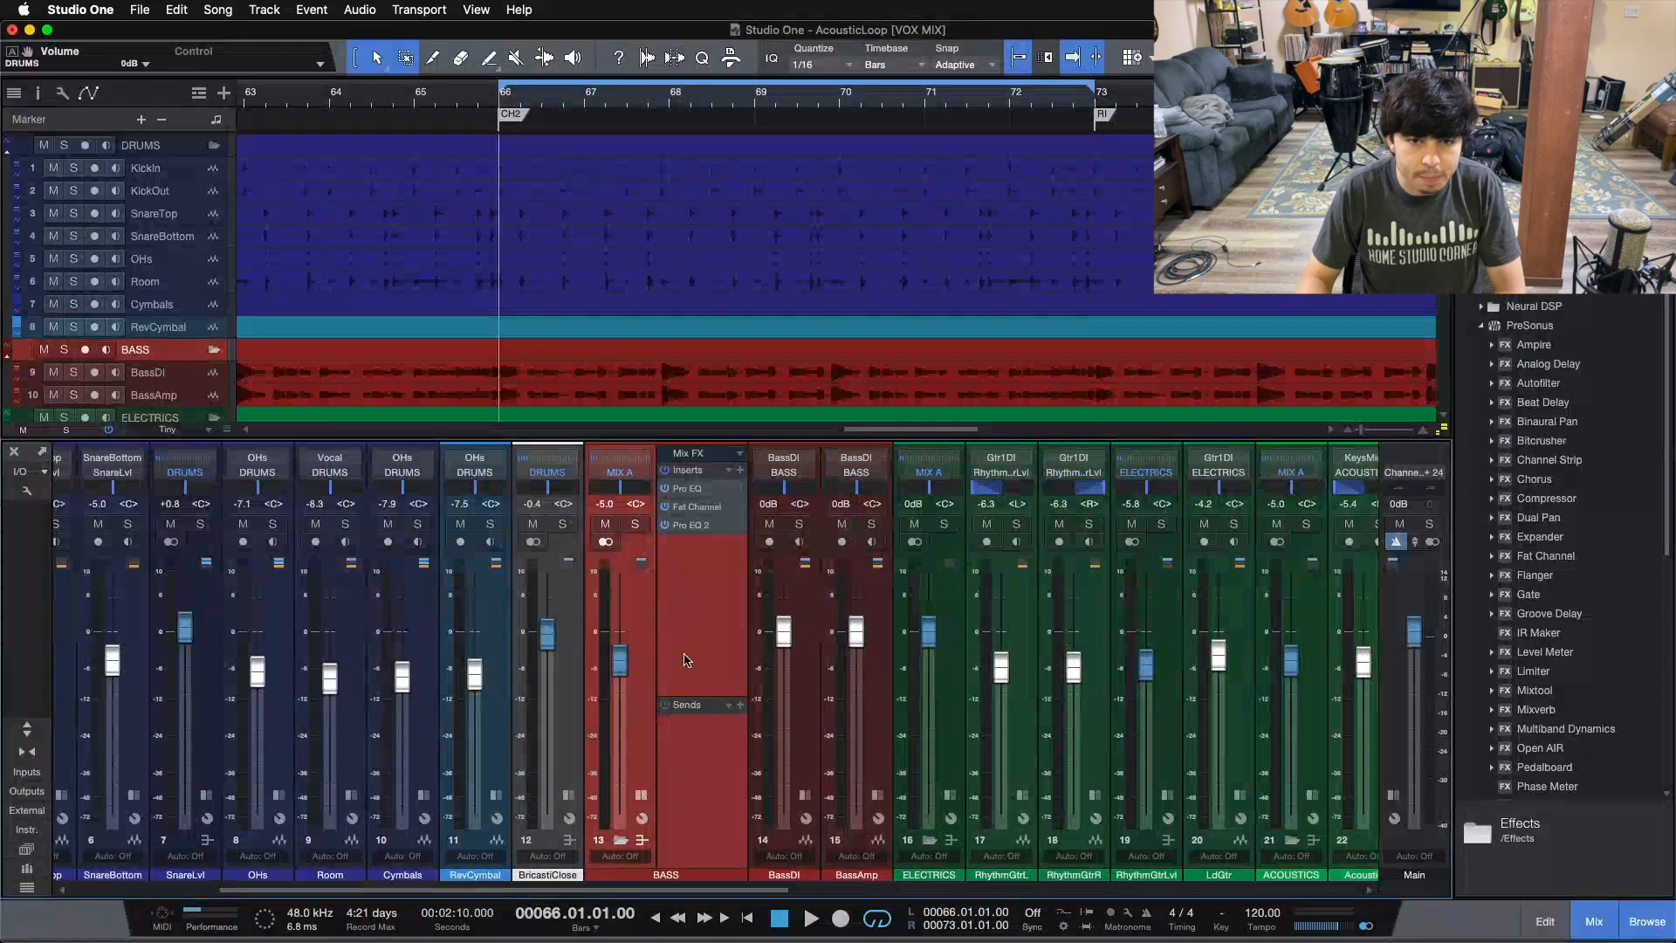
click(806, 796)
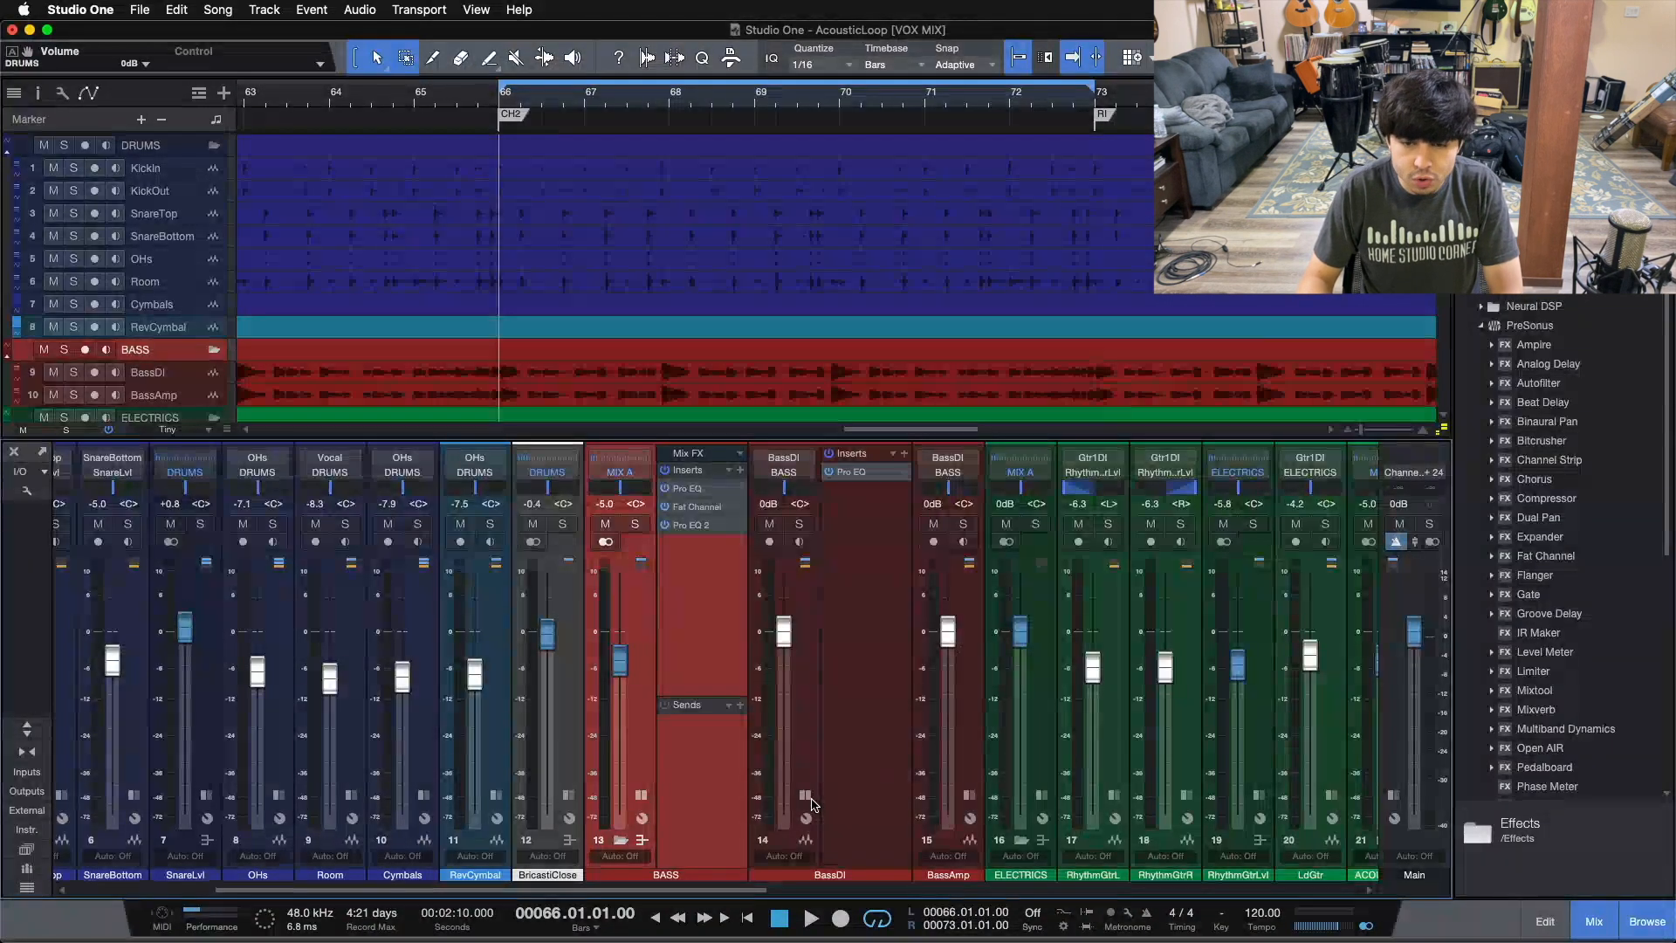
click(967, 795)
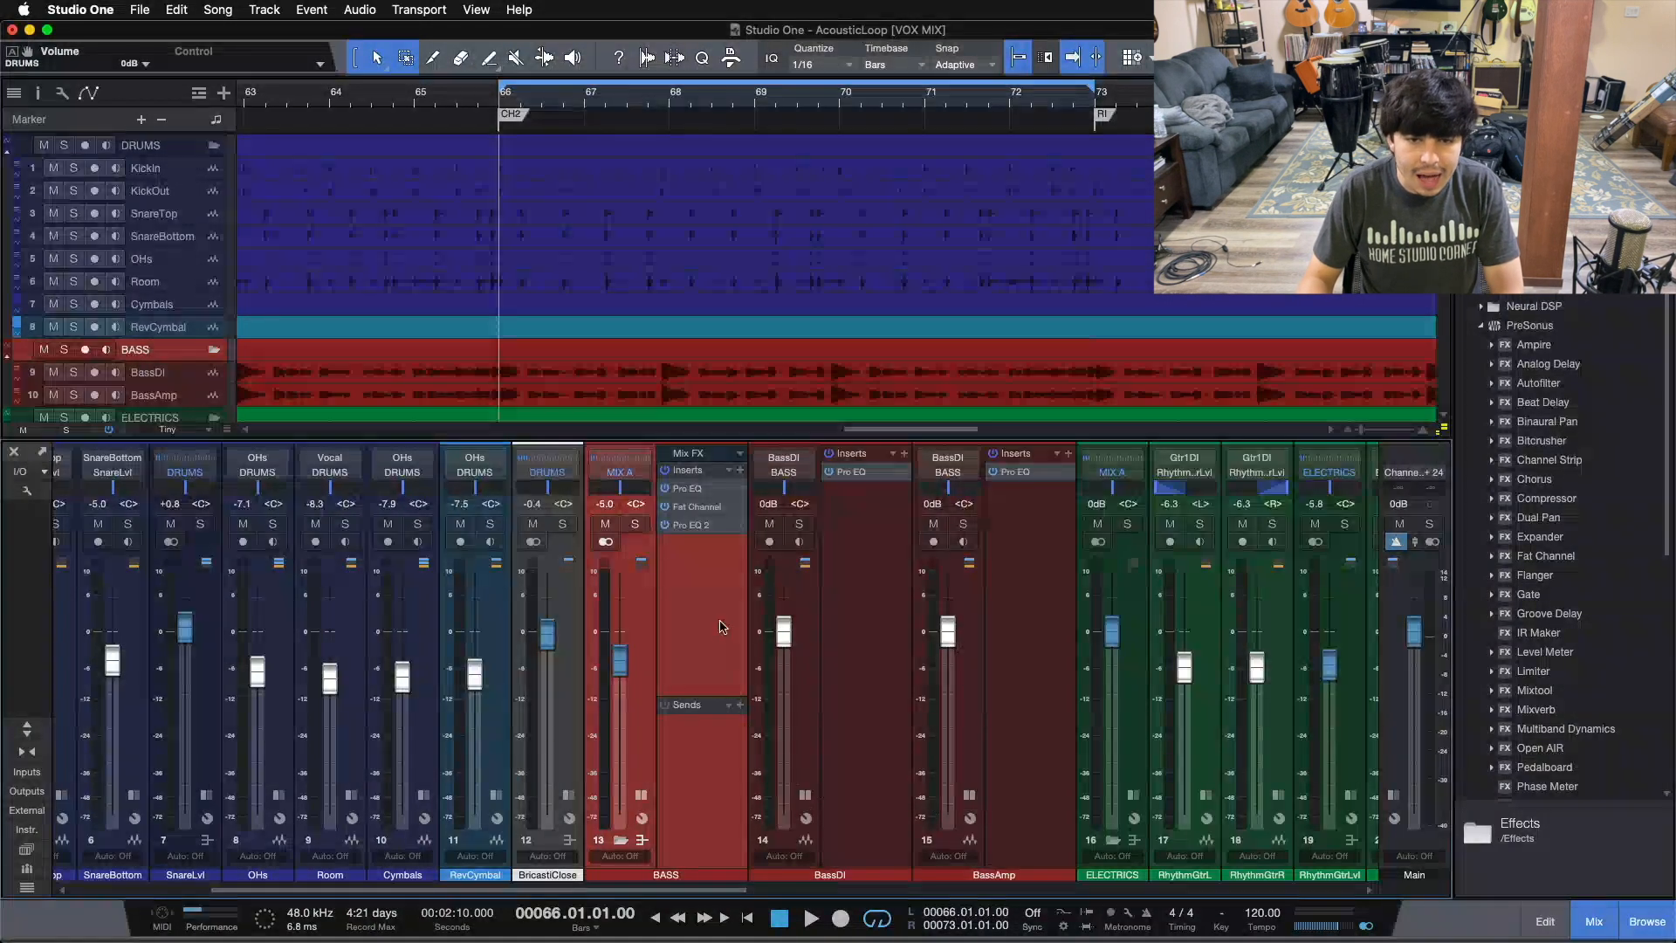
Step: Collapse the insert panels of the bass channels and scroll the mixer to the guitar and keys channels
drag(709, 890, 766, 914)
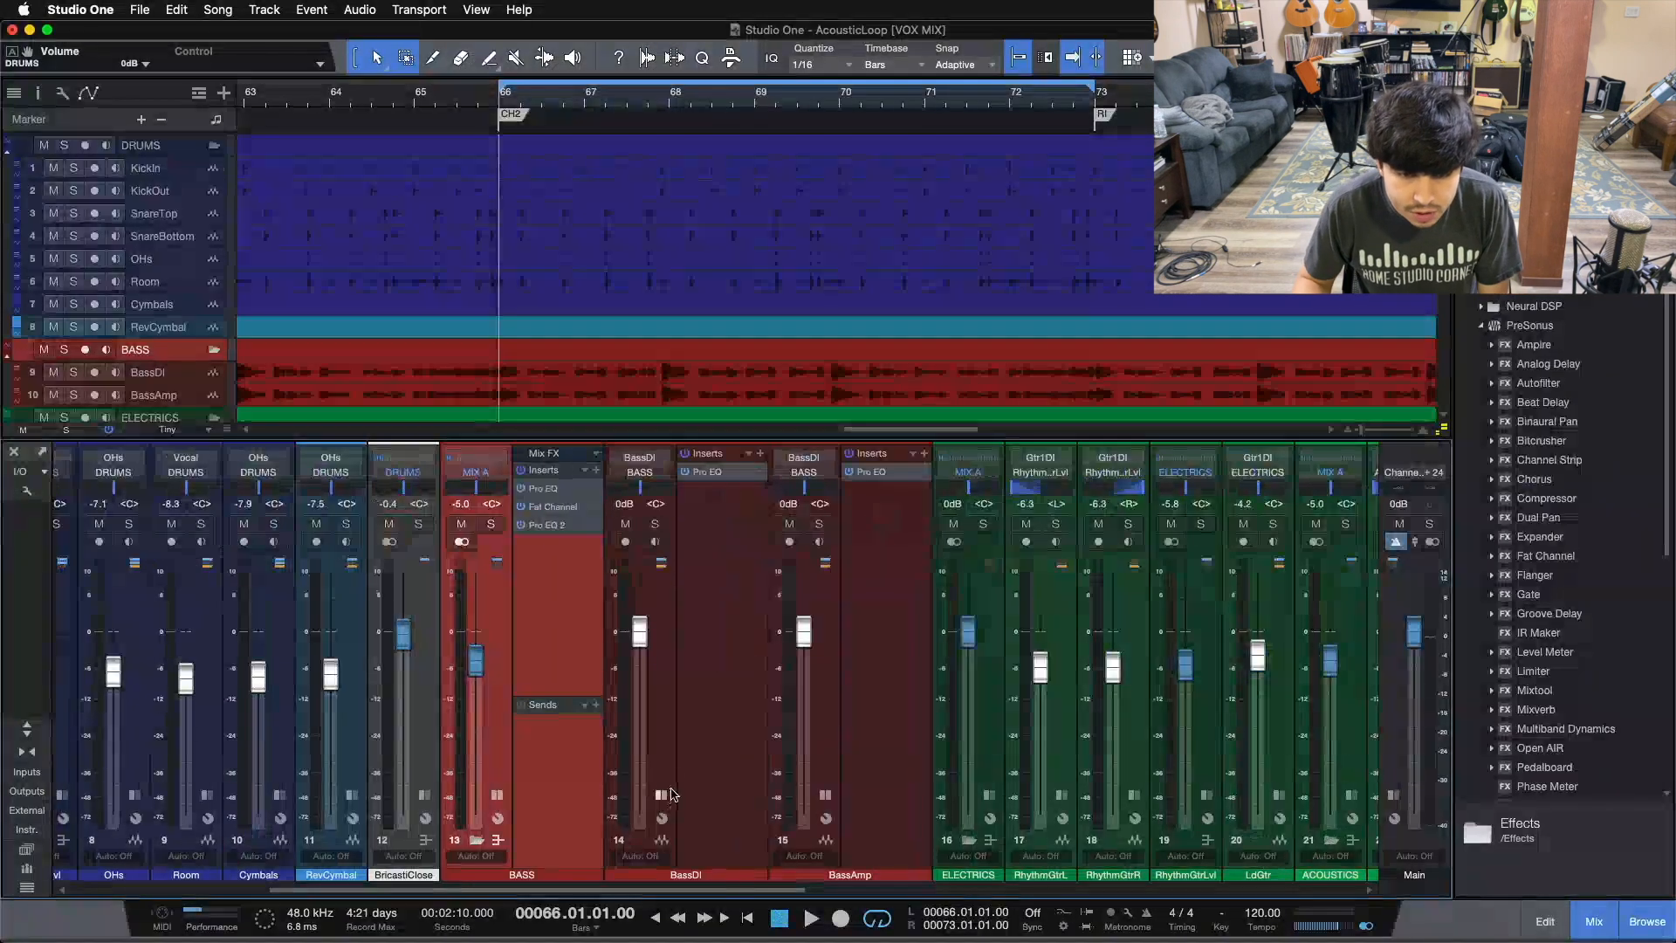
click(689, 731)
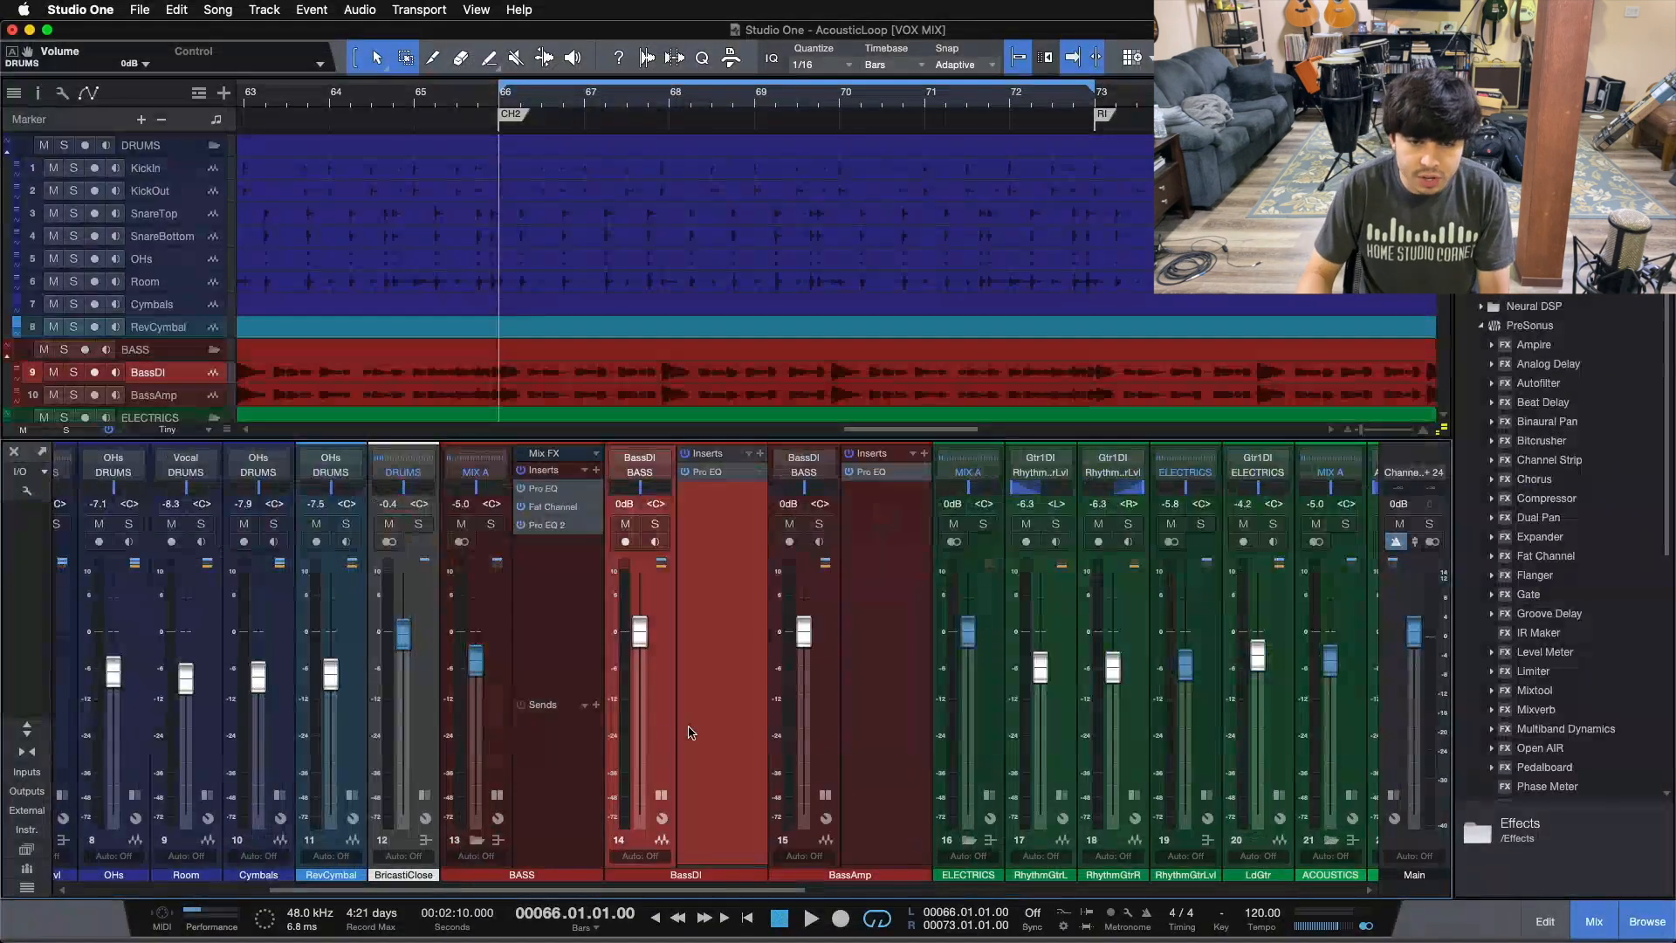
click(661, 795)
click(733, 795)
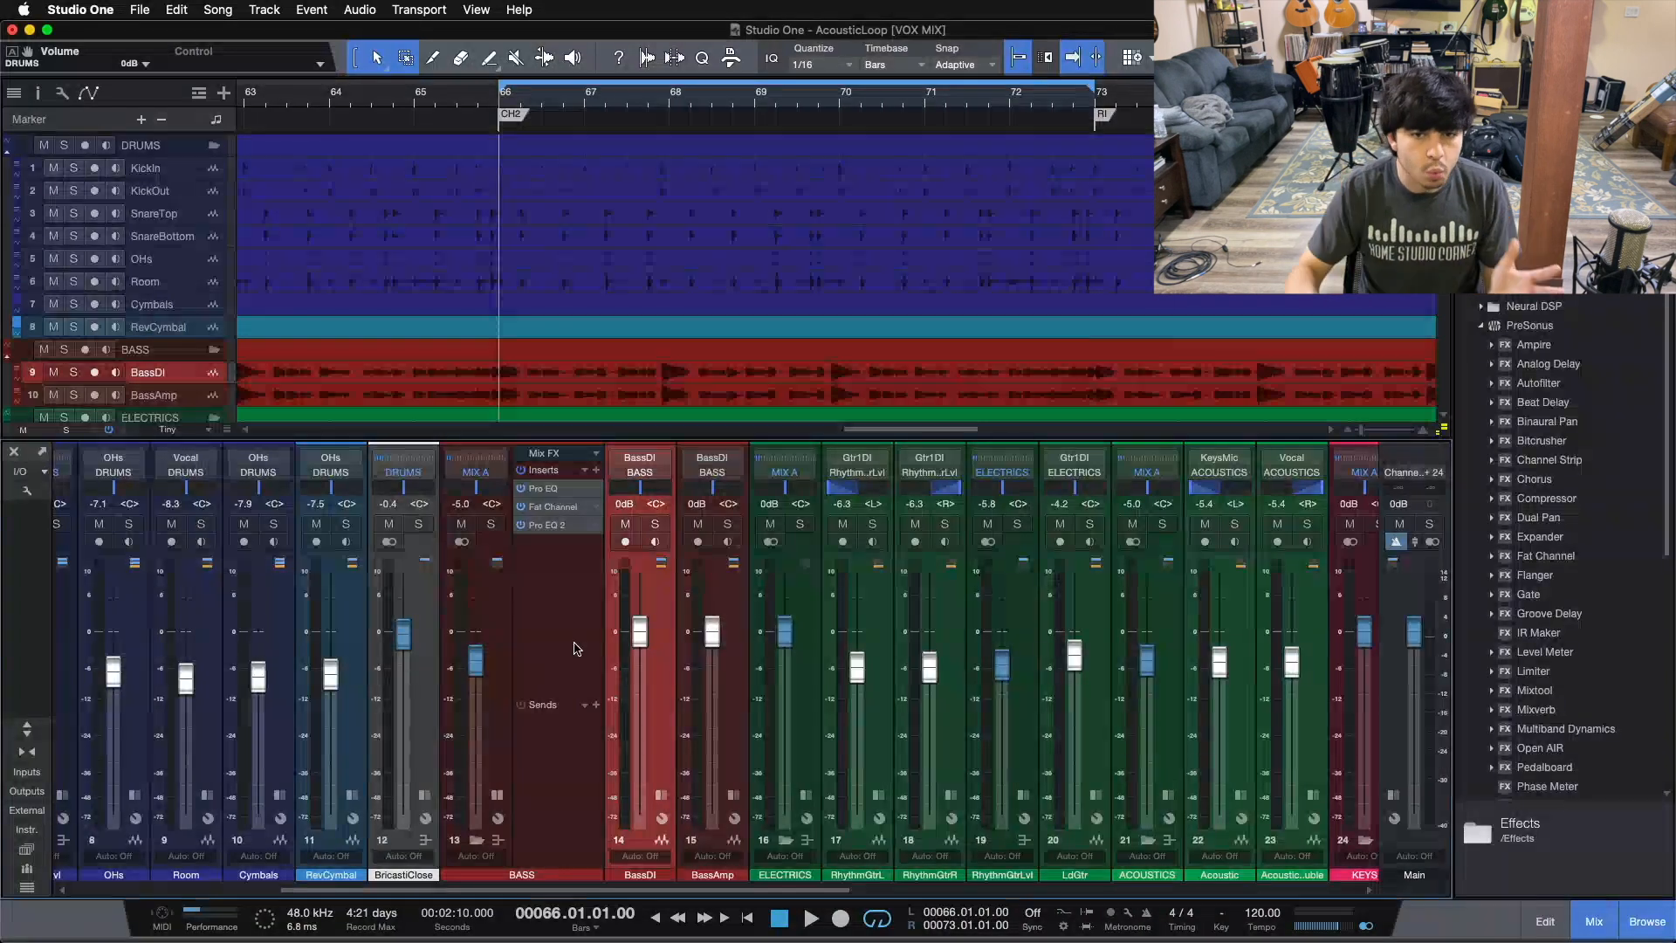
click(496, 795)
drag(738, 888, 874, 887)
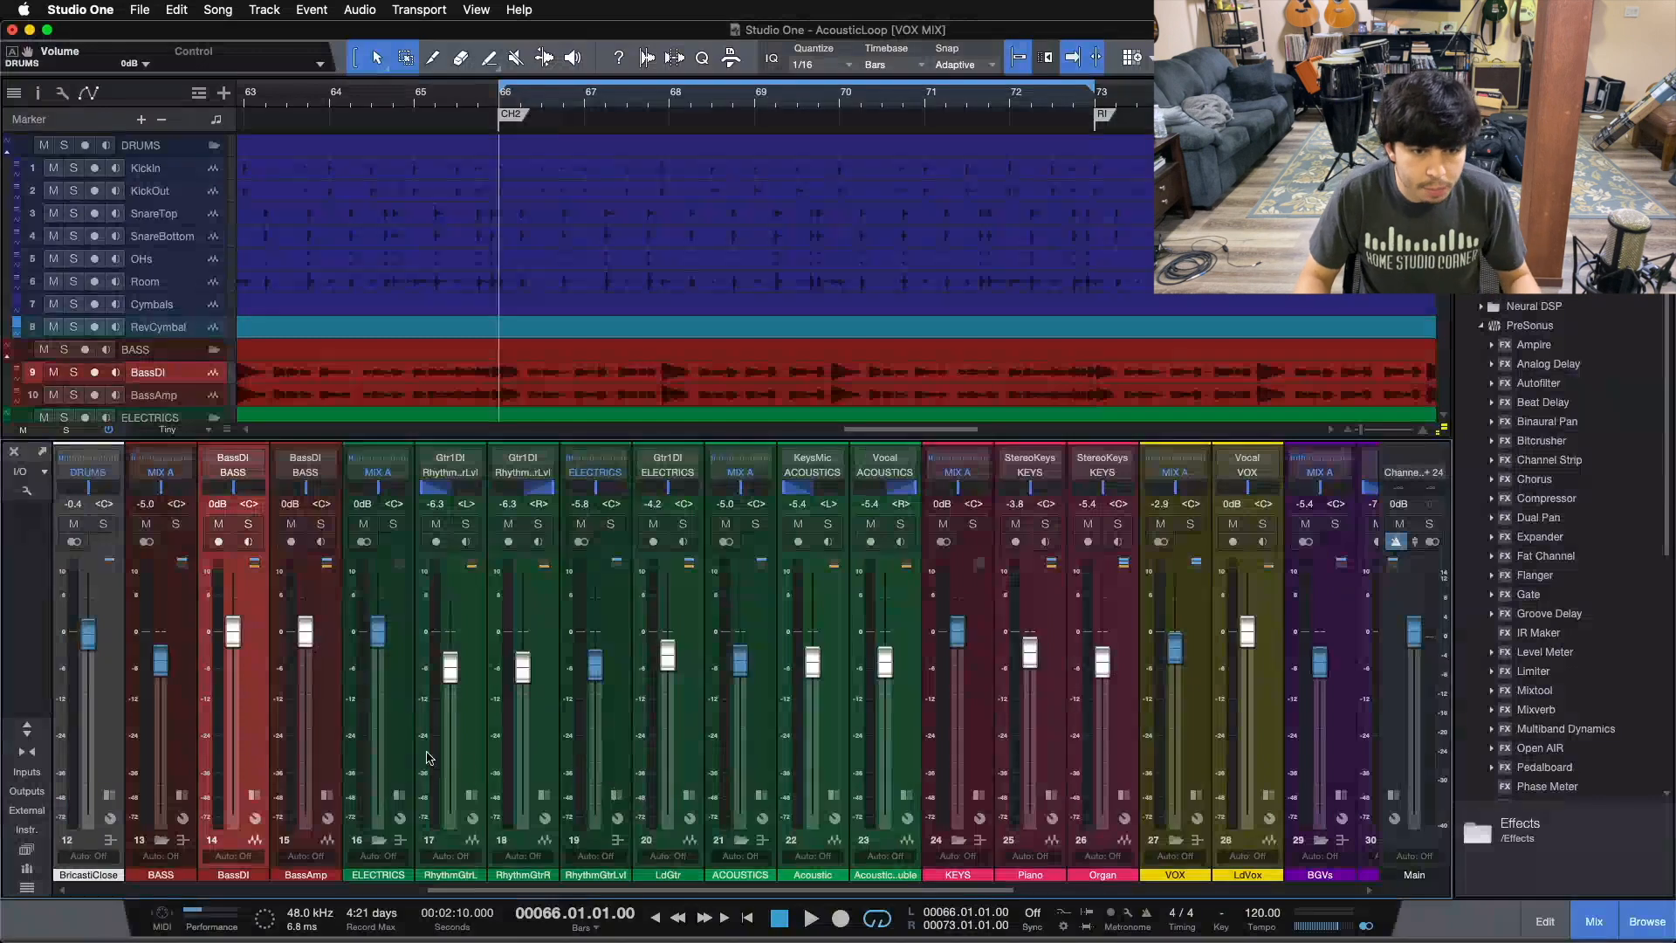
Step: Select the ELECTRICS and ACOUSTICS bus channels and open each insert panel to review their plug-ins
click(400, 724)
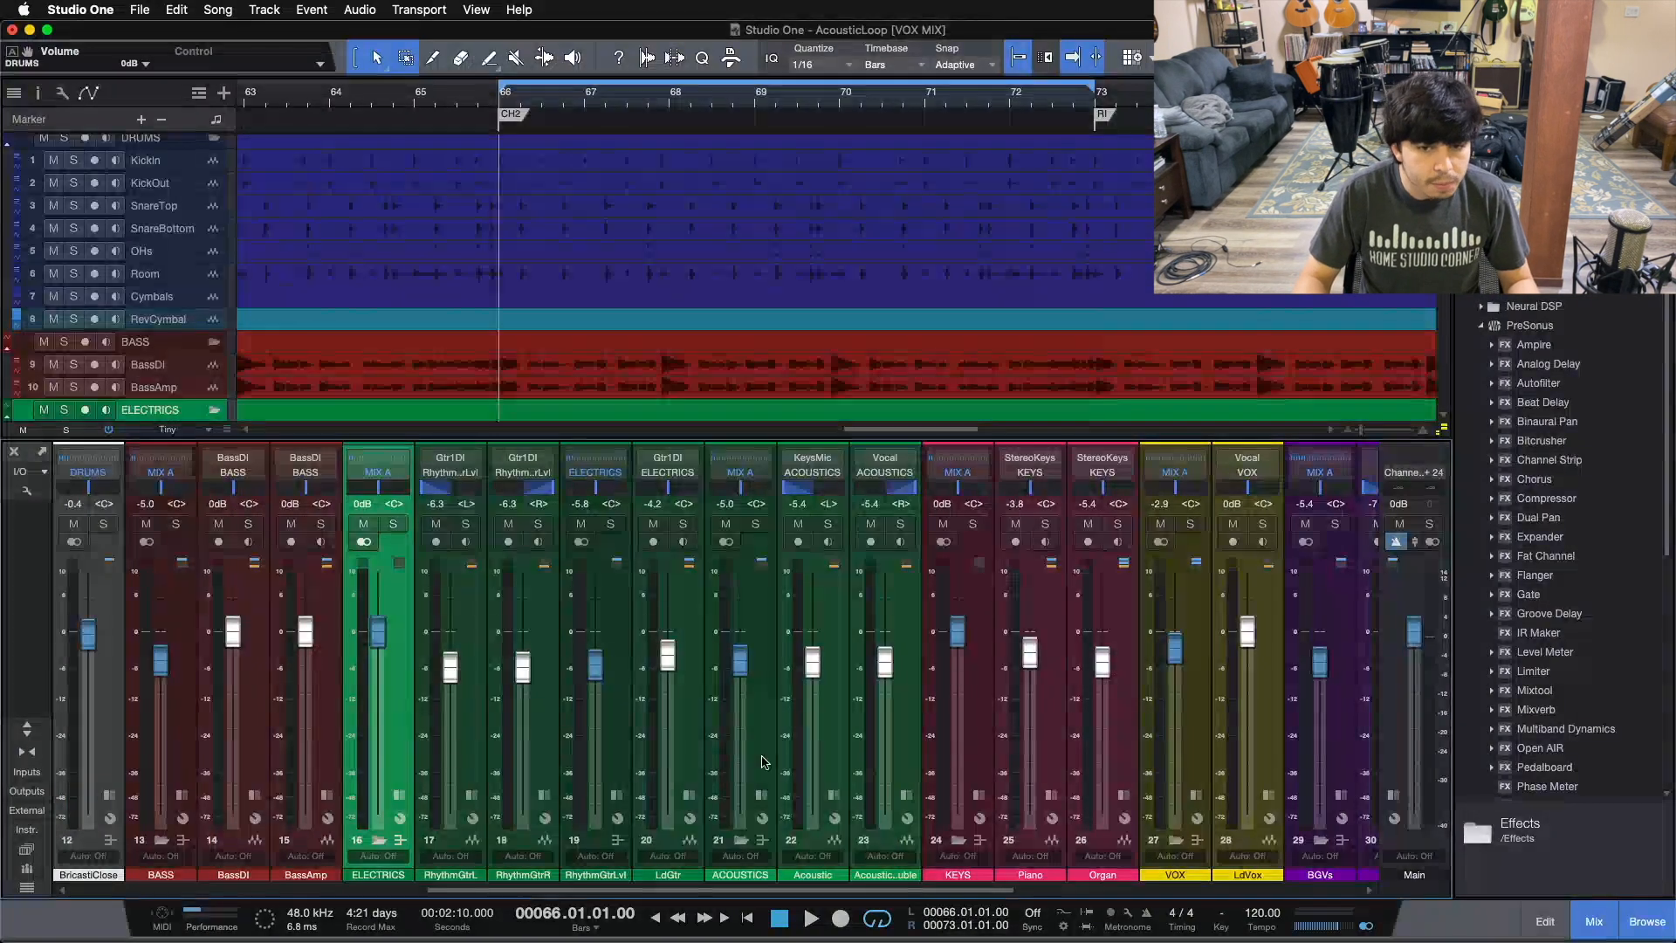
click(741, 717)
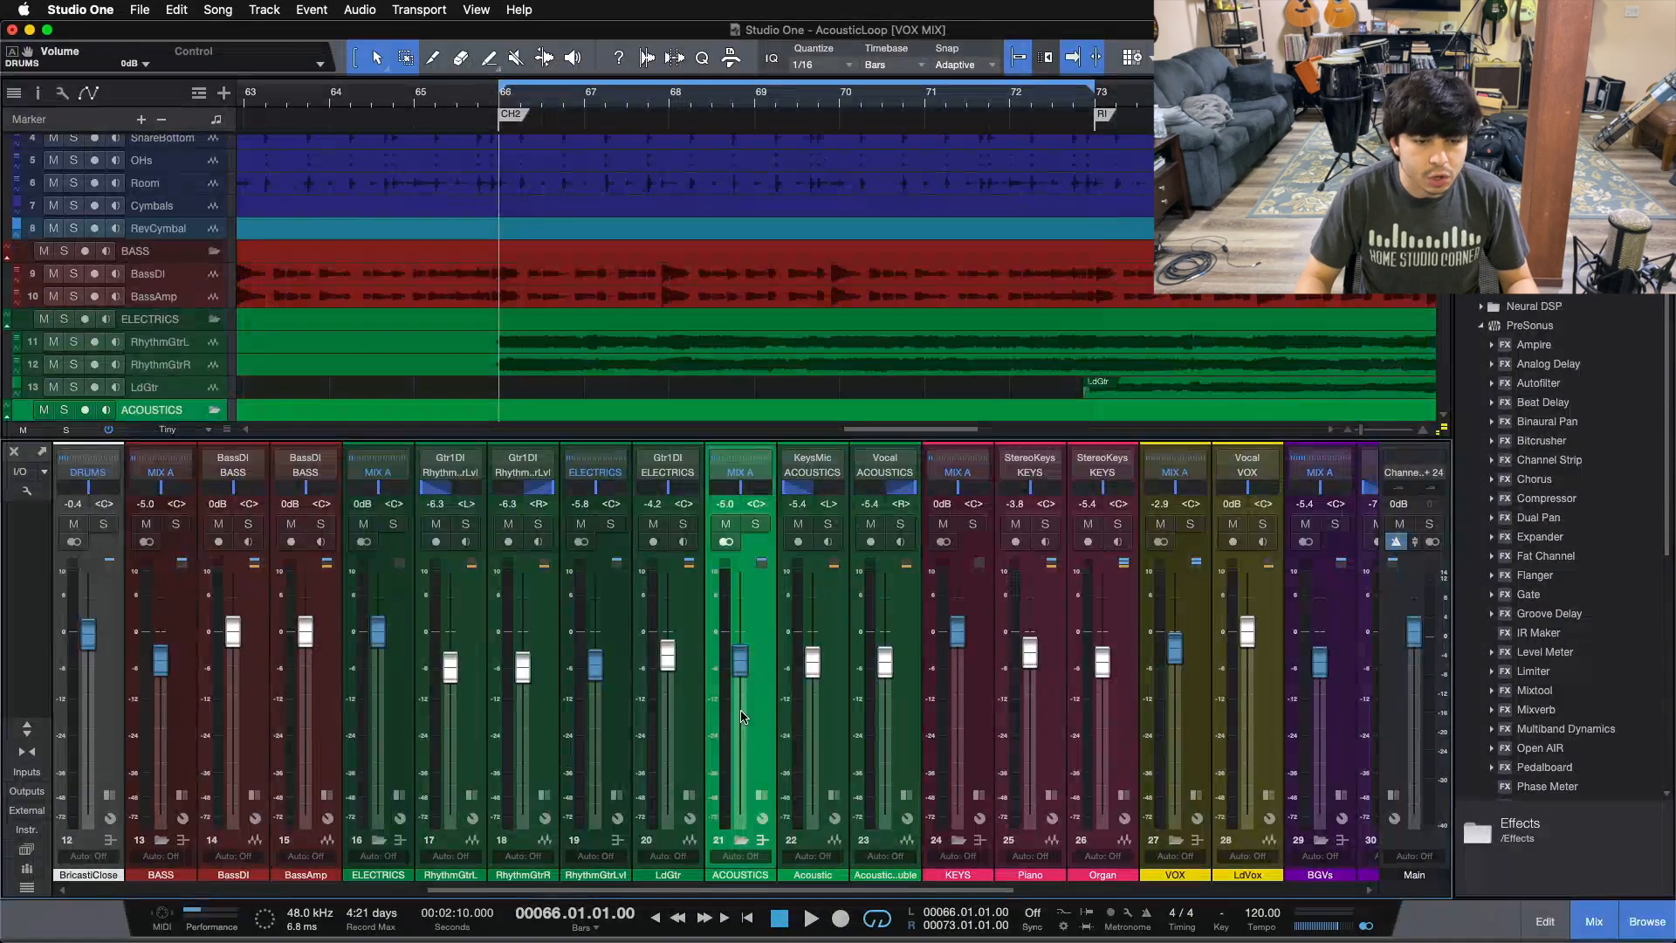
click(399, 794)
click(399, 794)
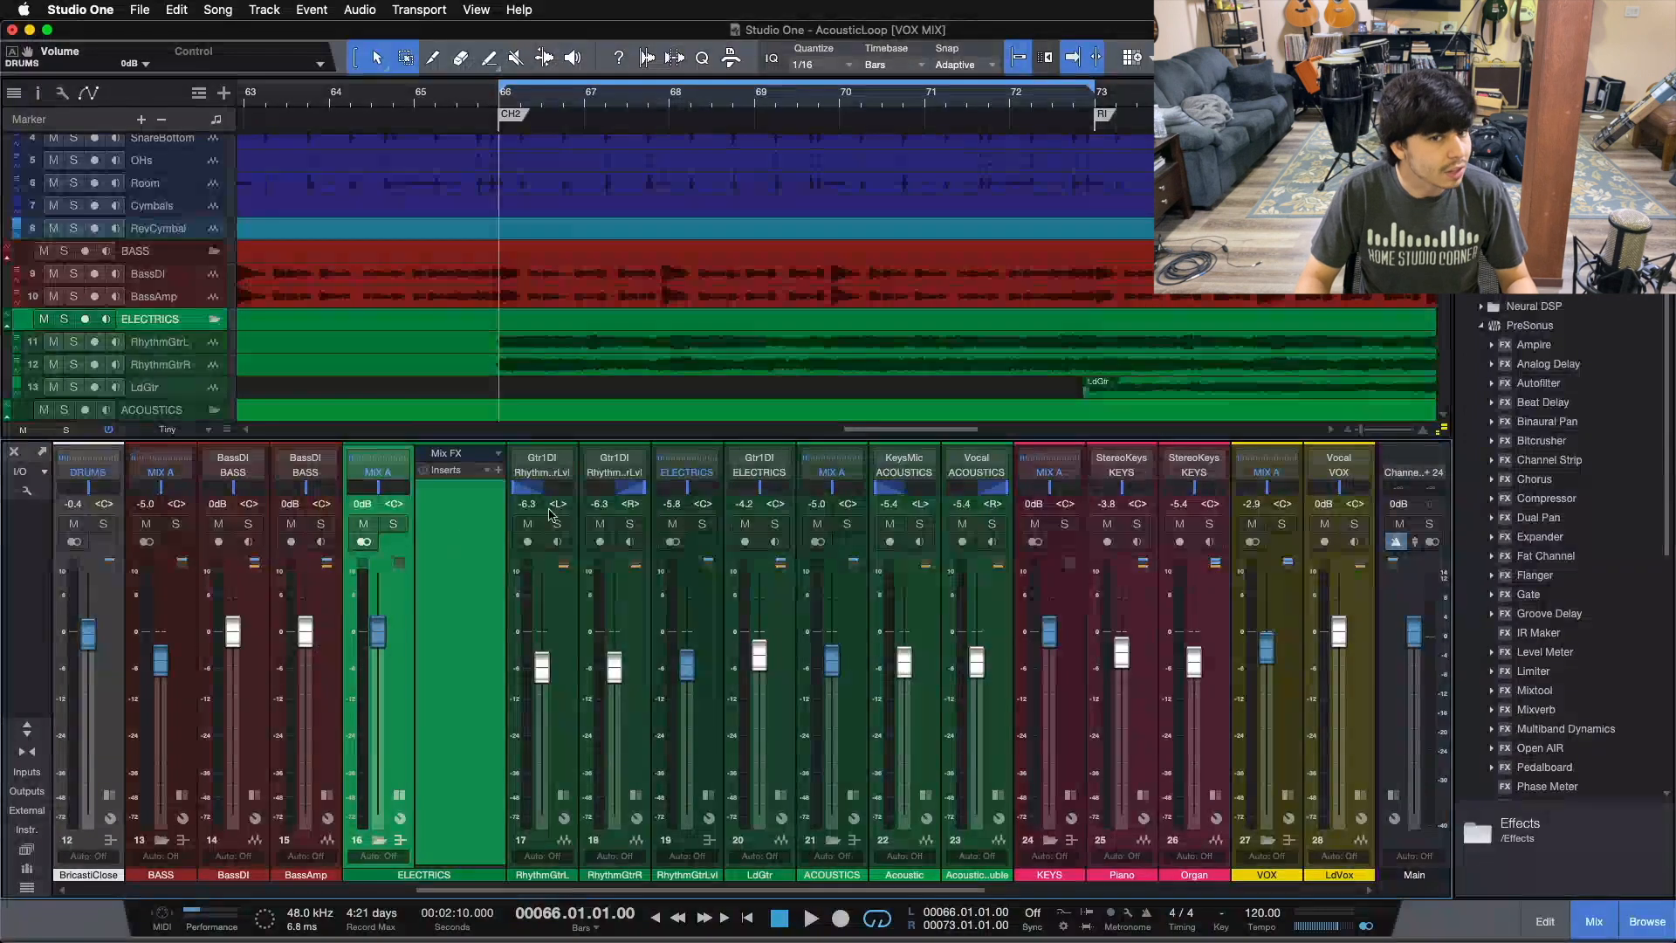
click(399, 795)
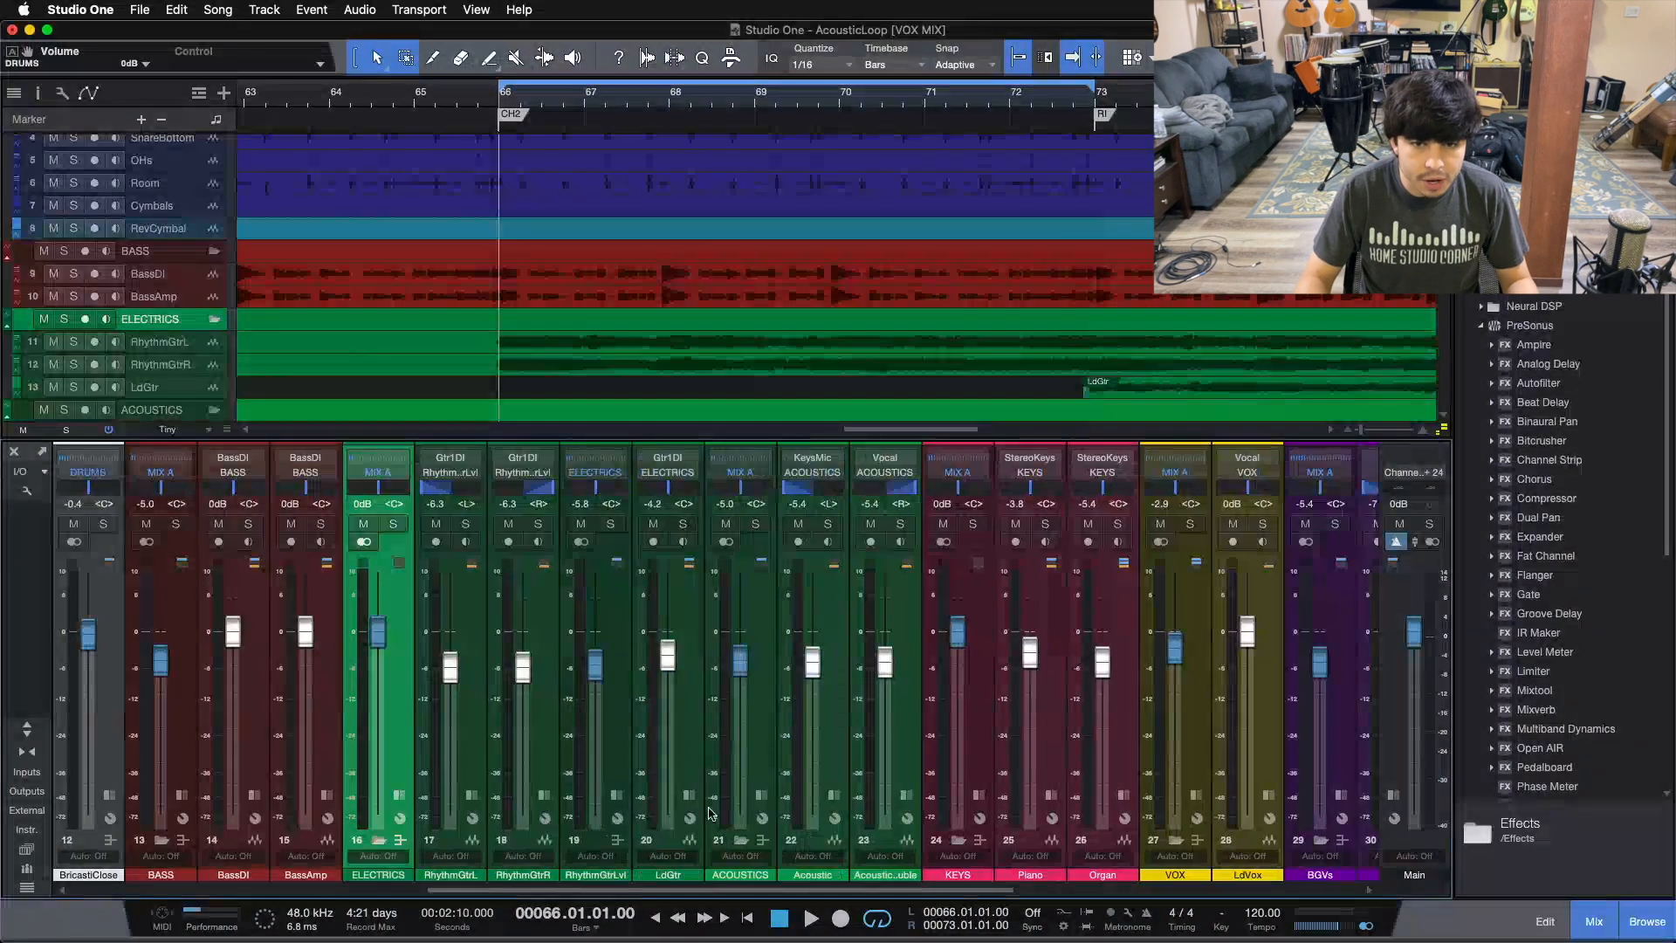
click(762, 795)
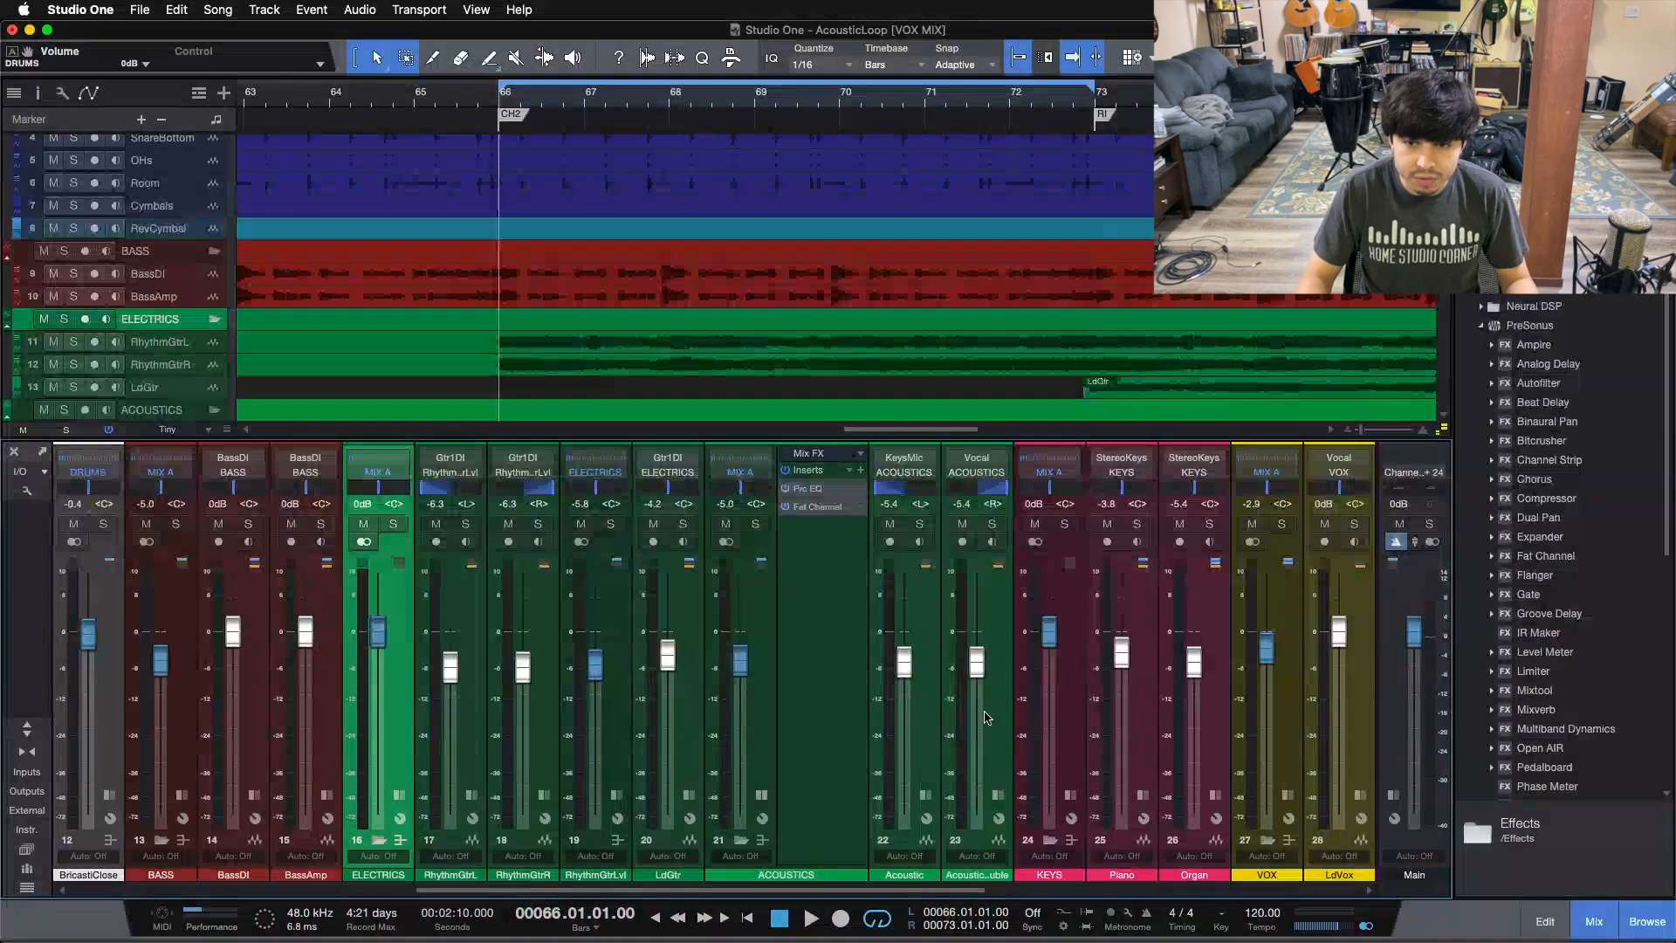
click(768, 719)
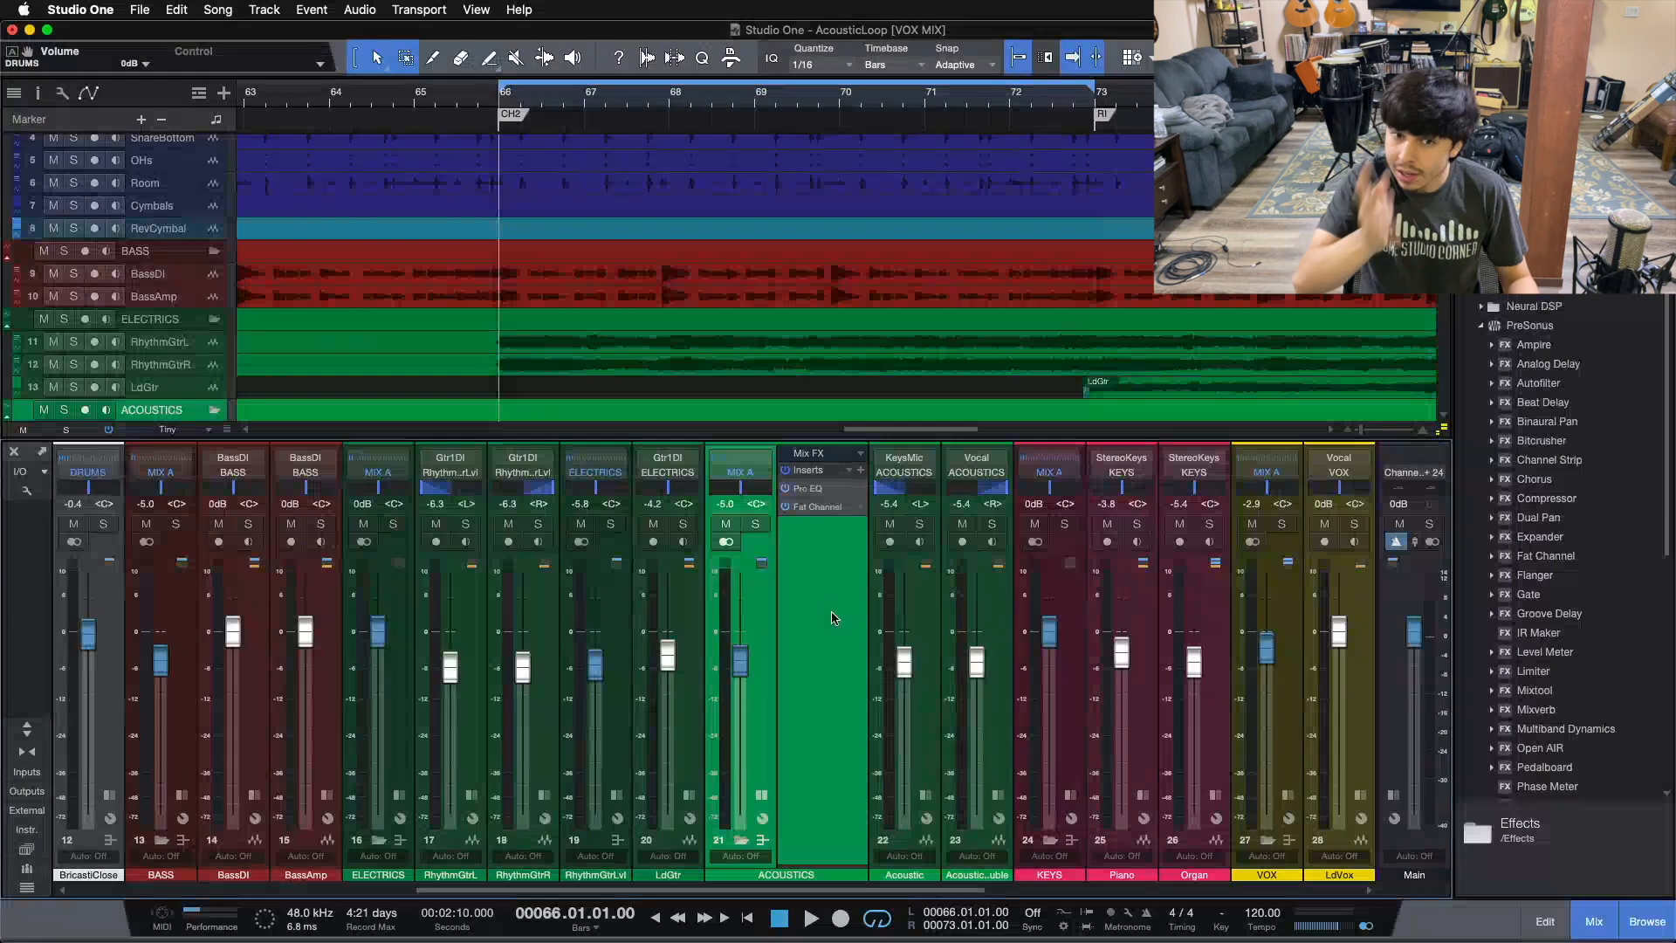
click(762, 795)
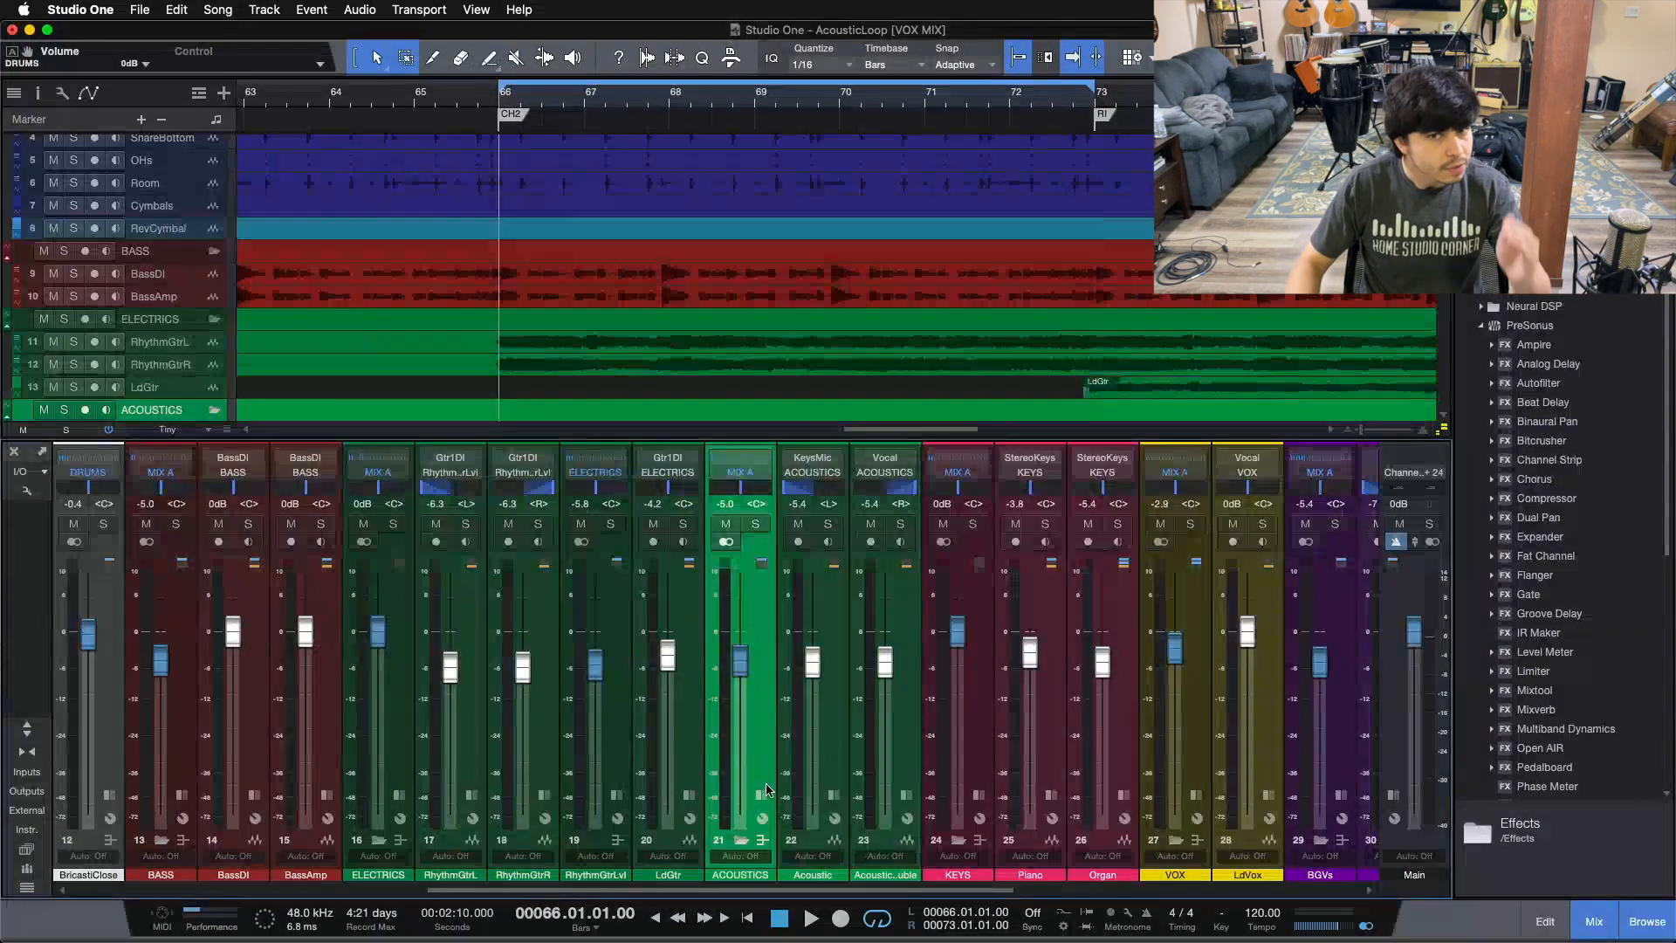
scroll(656, 736, right, 8)
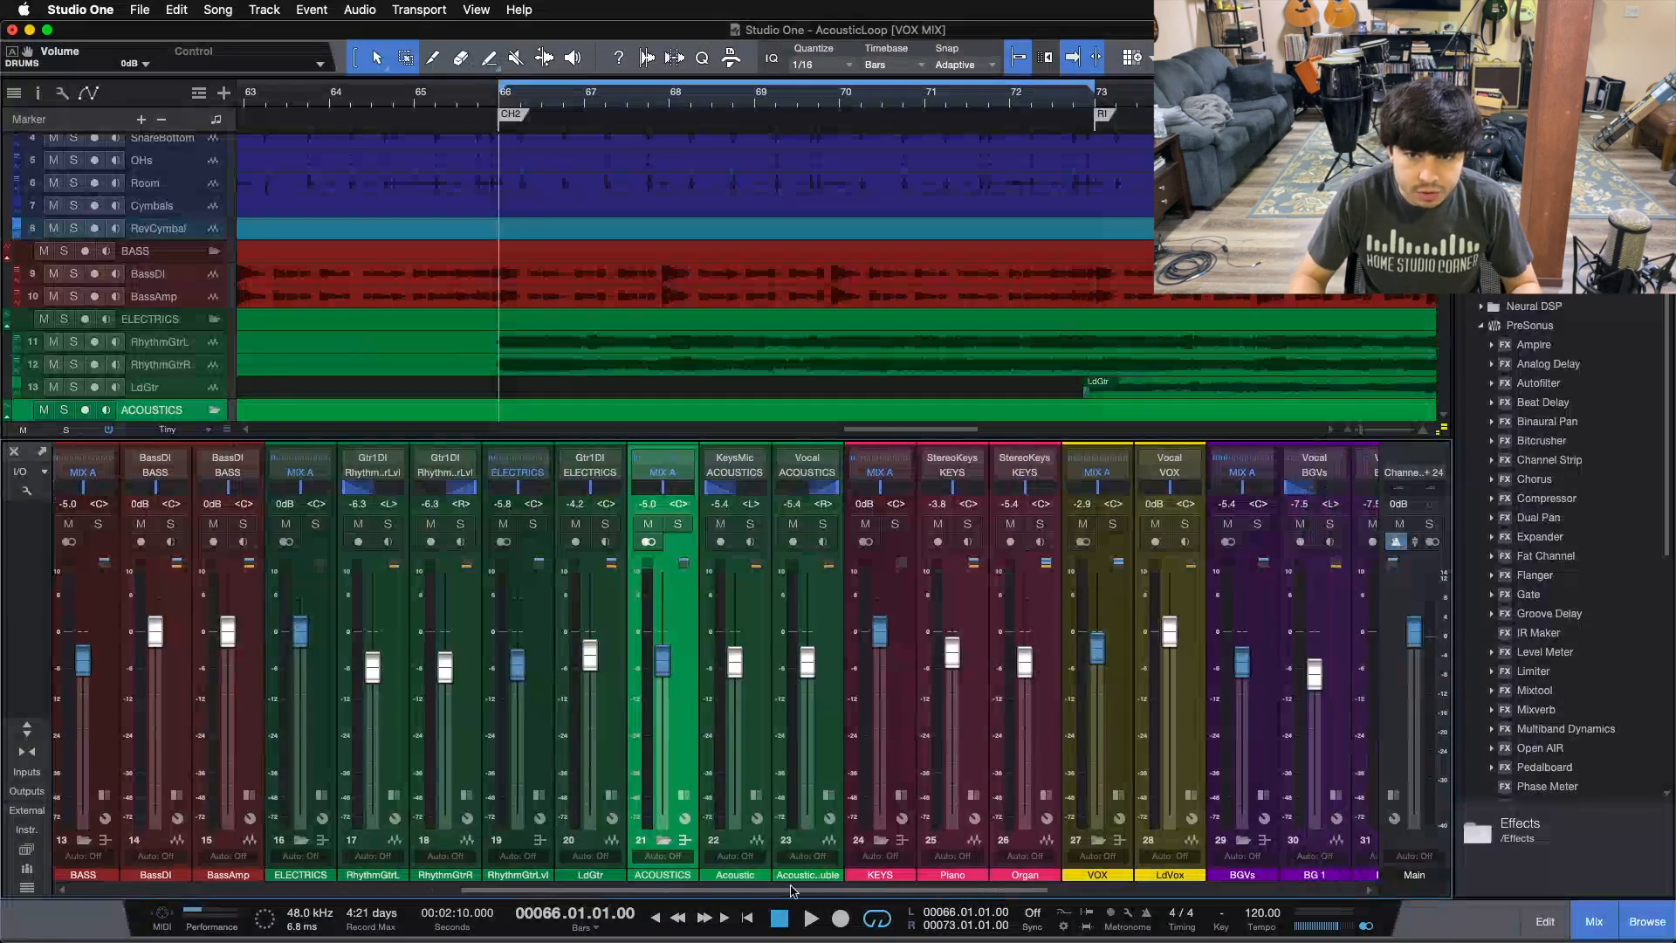
Step: Select the KEYS, Piano and Organ channels and open the KEYS bus insert panel to review it
click(637, 717)
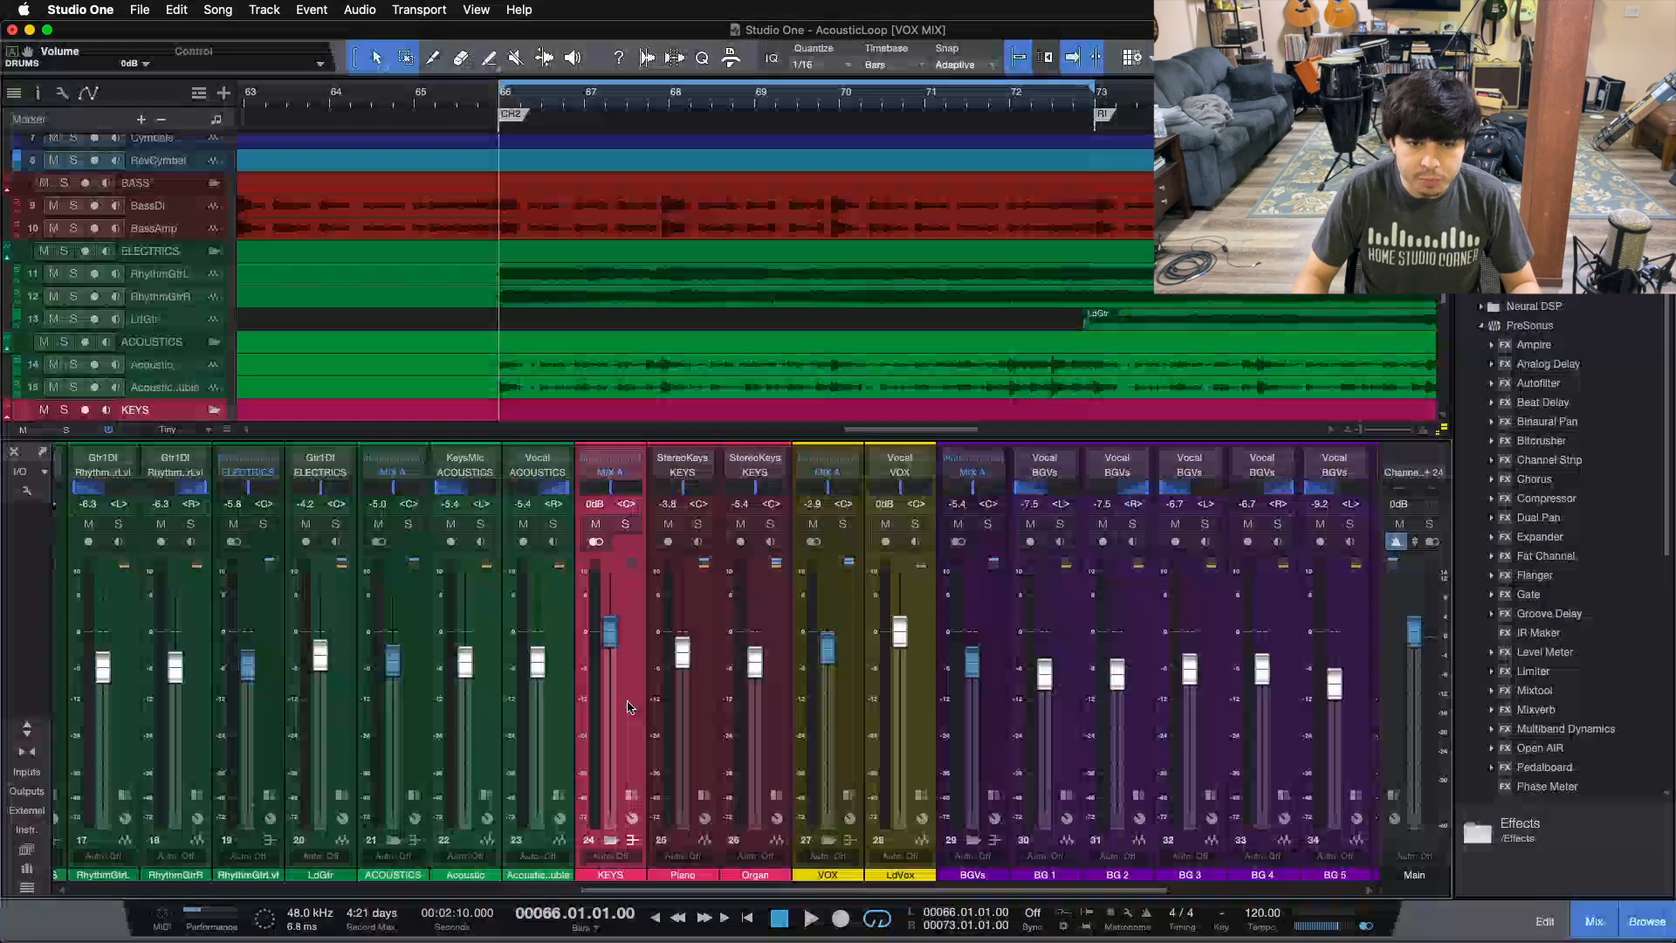
click(715, 721)
click(753, 735)
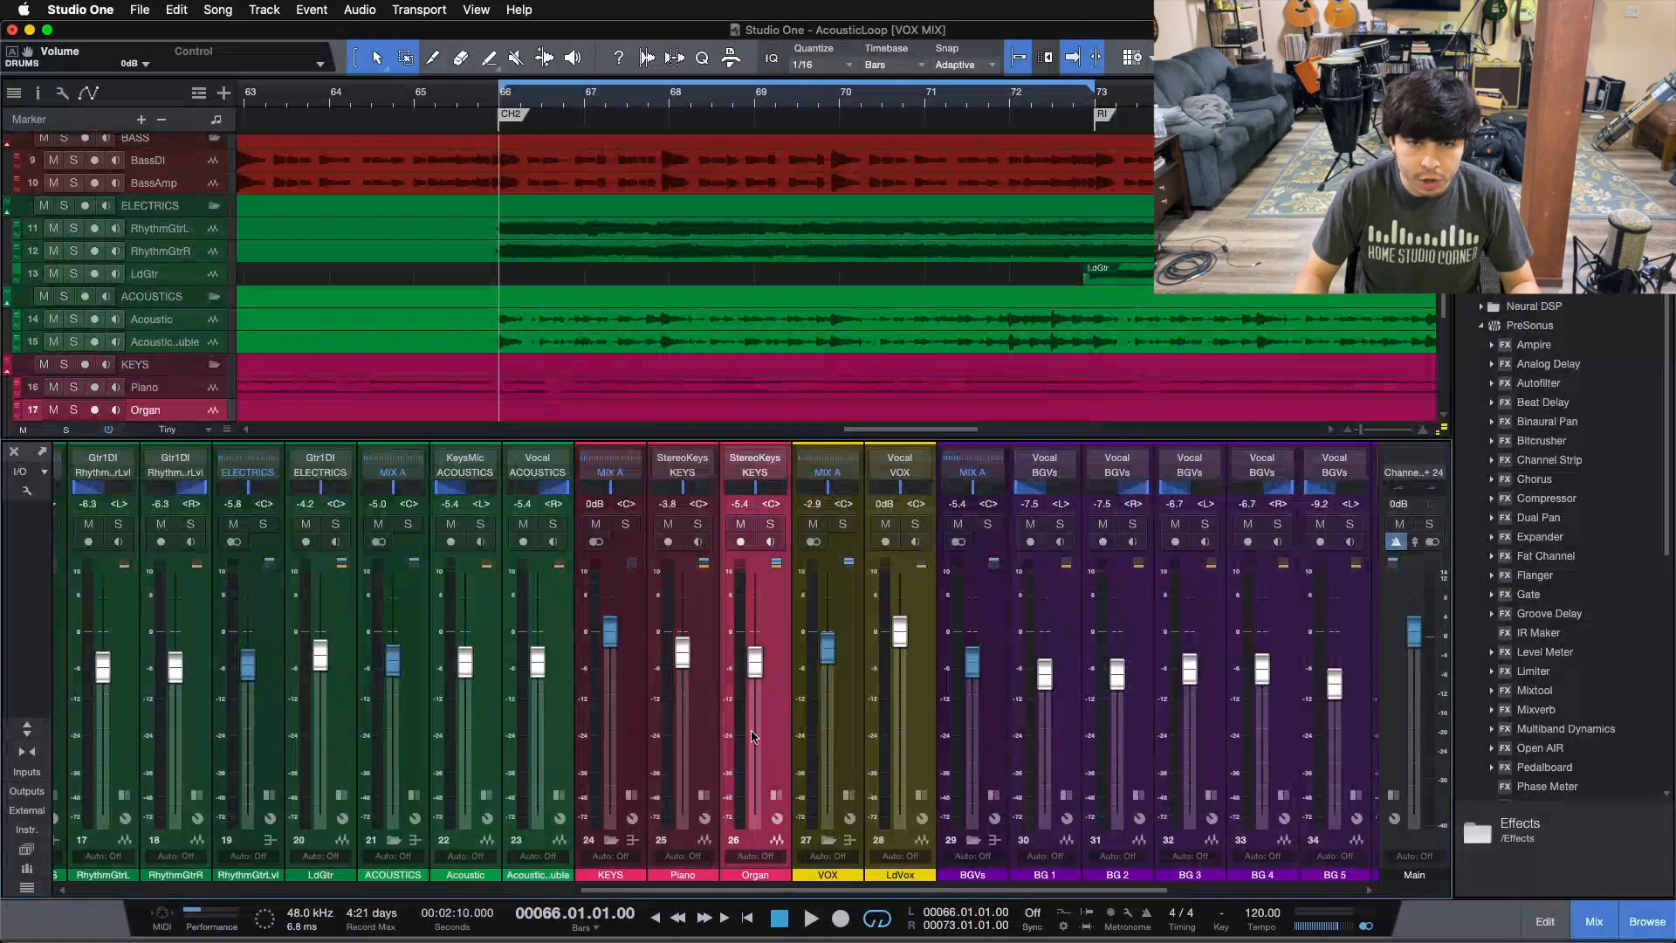
click(630, 796)
click(691, 670)
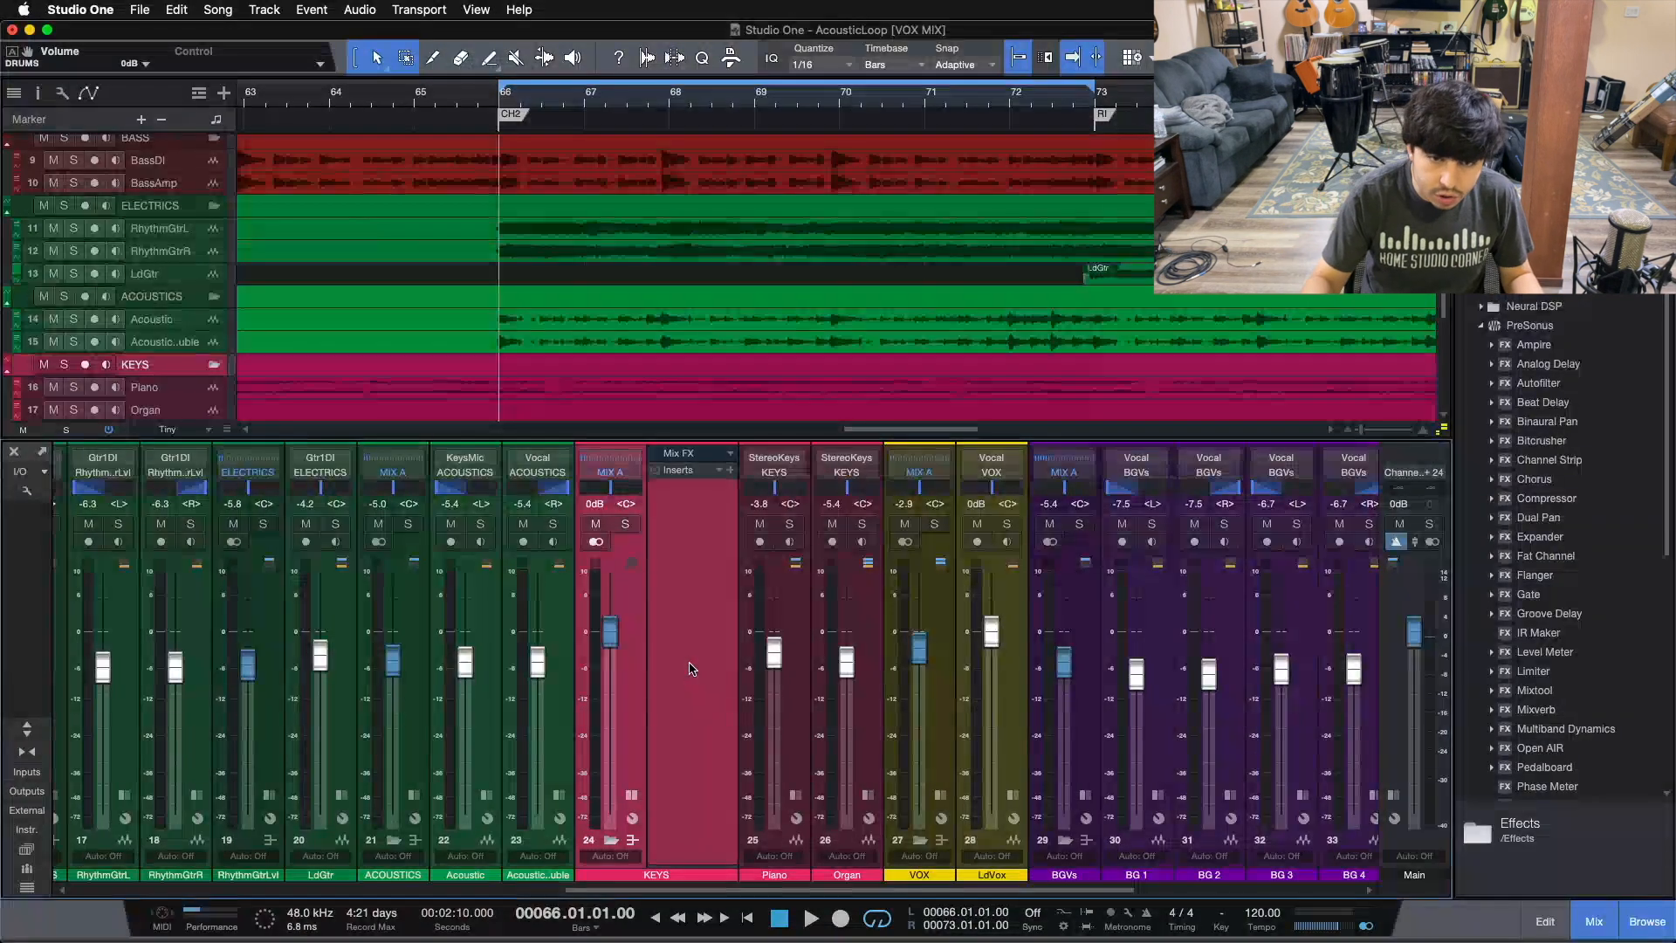
click(632, 794)
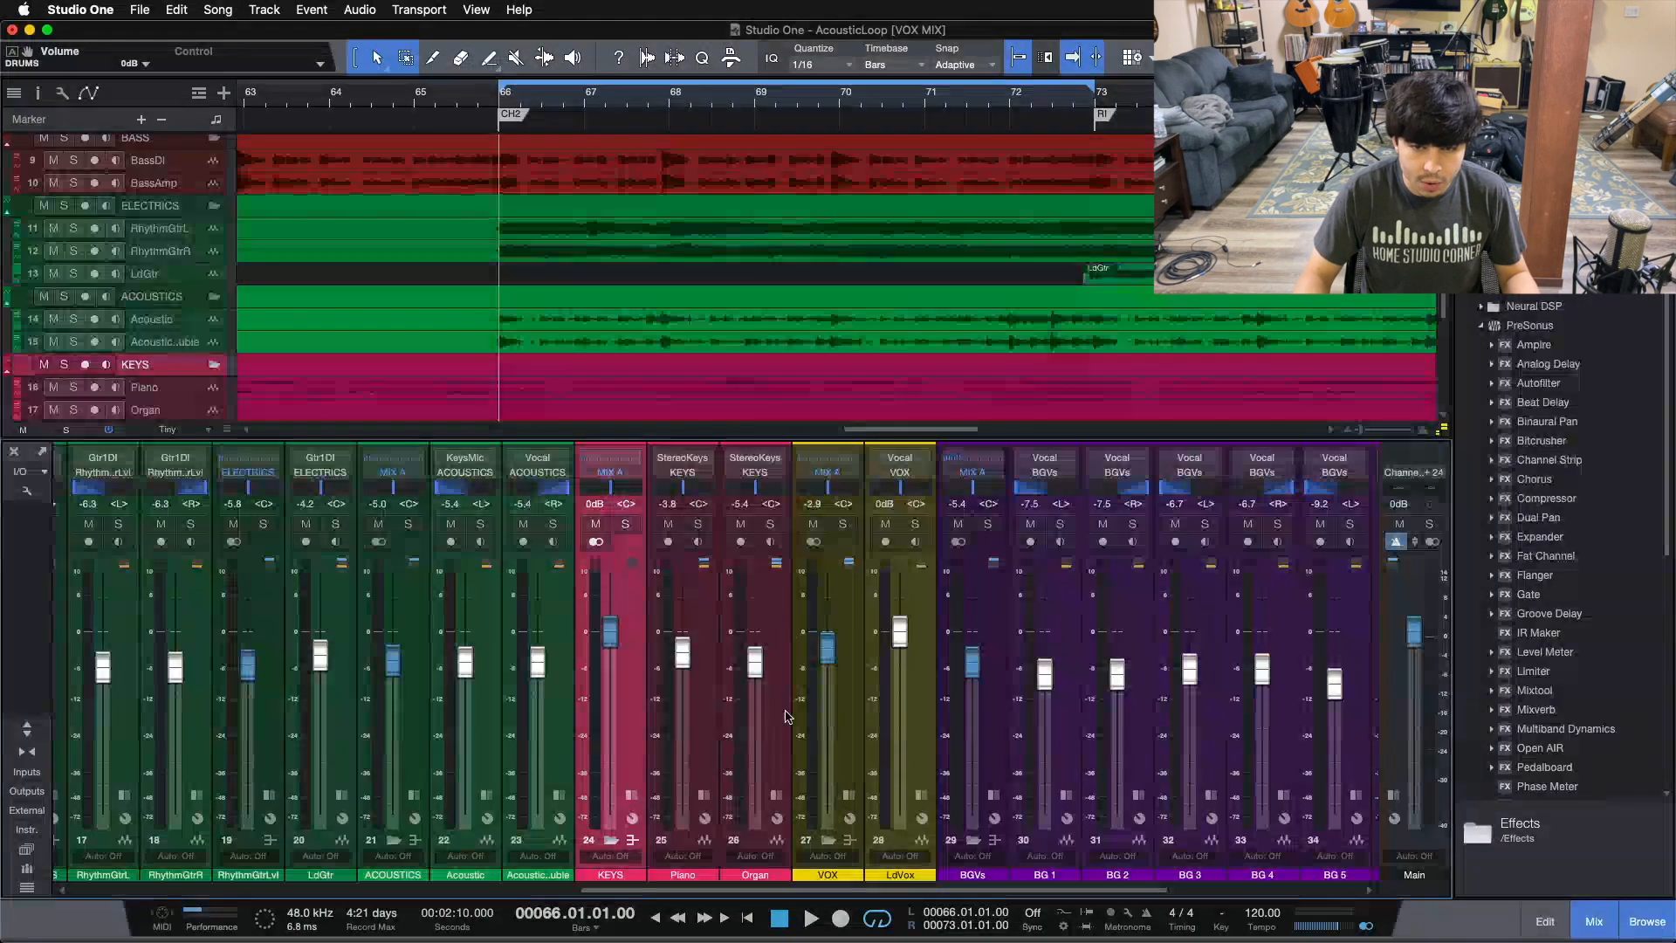
Step: Select the VOX bus and open the insert panels of the VOX bus and LdVox channels to review their plug-ins and sends
click(835, 752)
scroll(786, 829, right, 3)
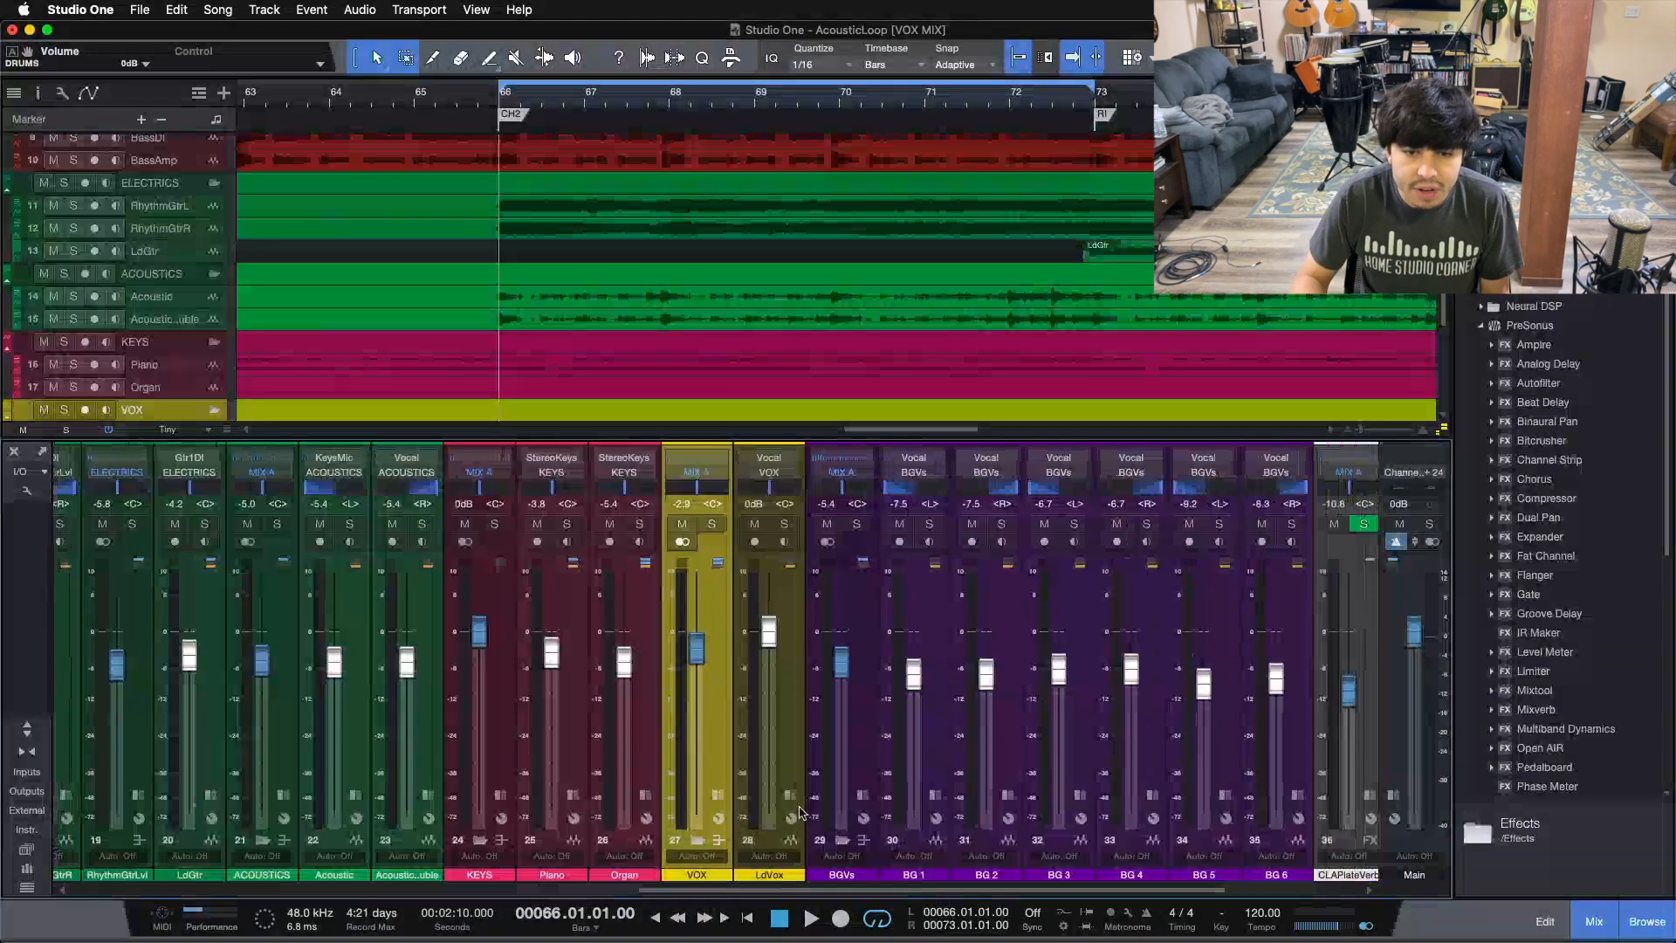
click(726, 796)
click(880, 799)
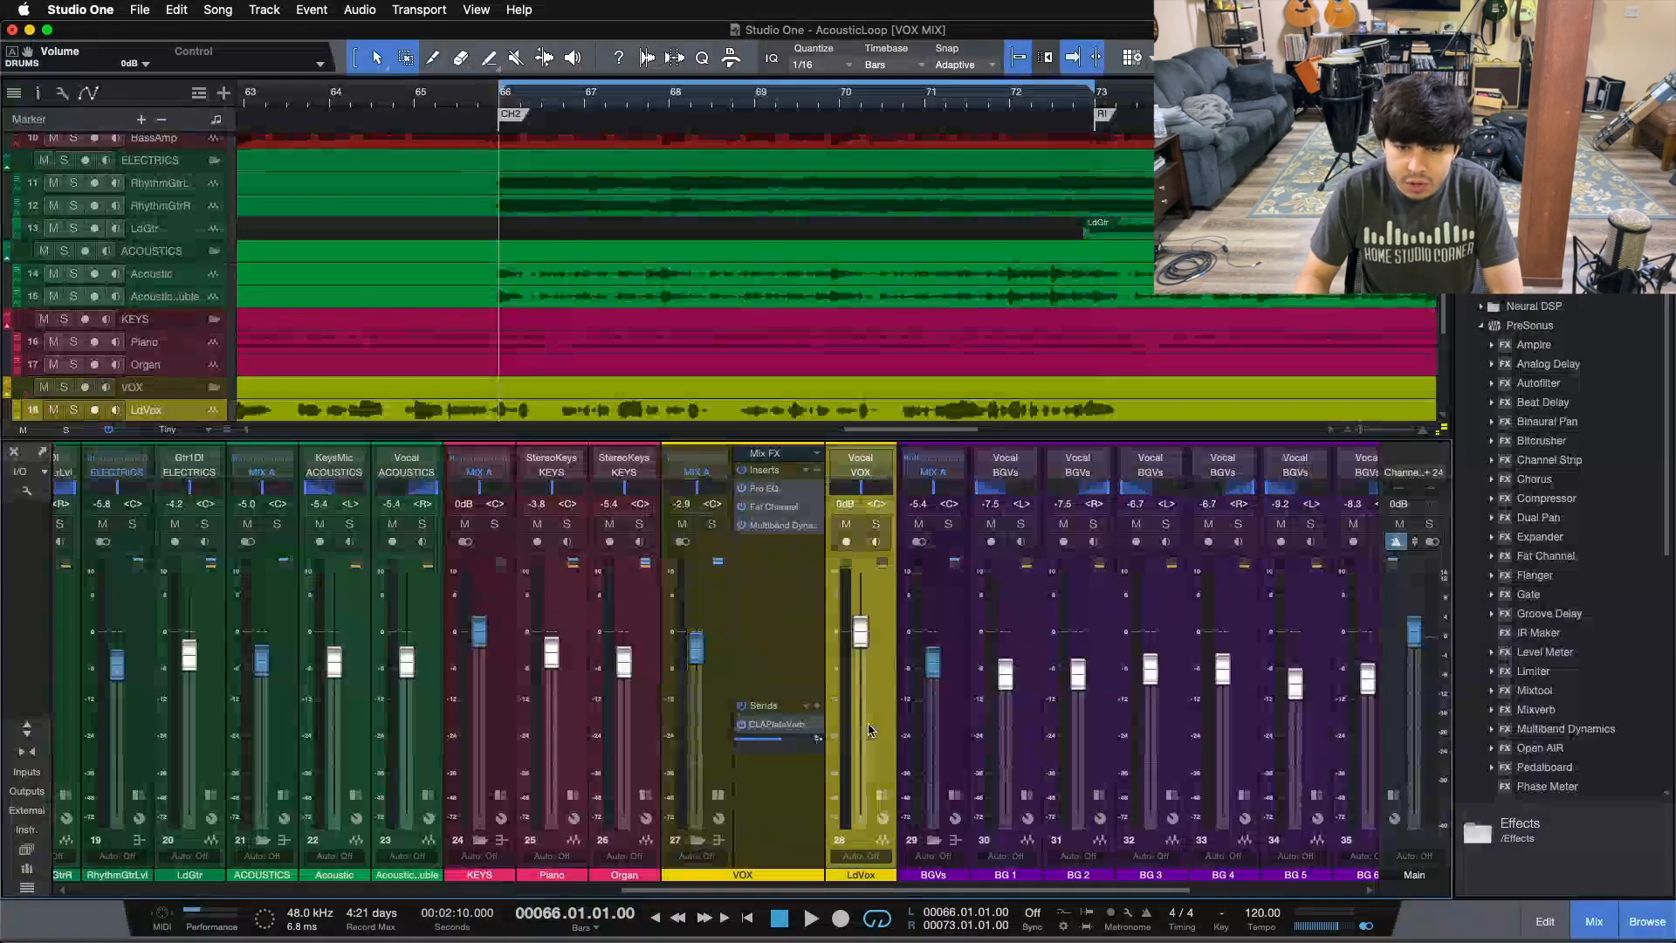
click(884, 796)
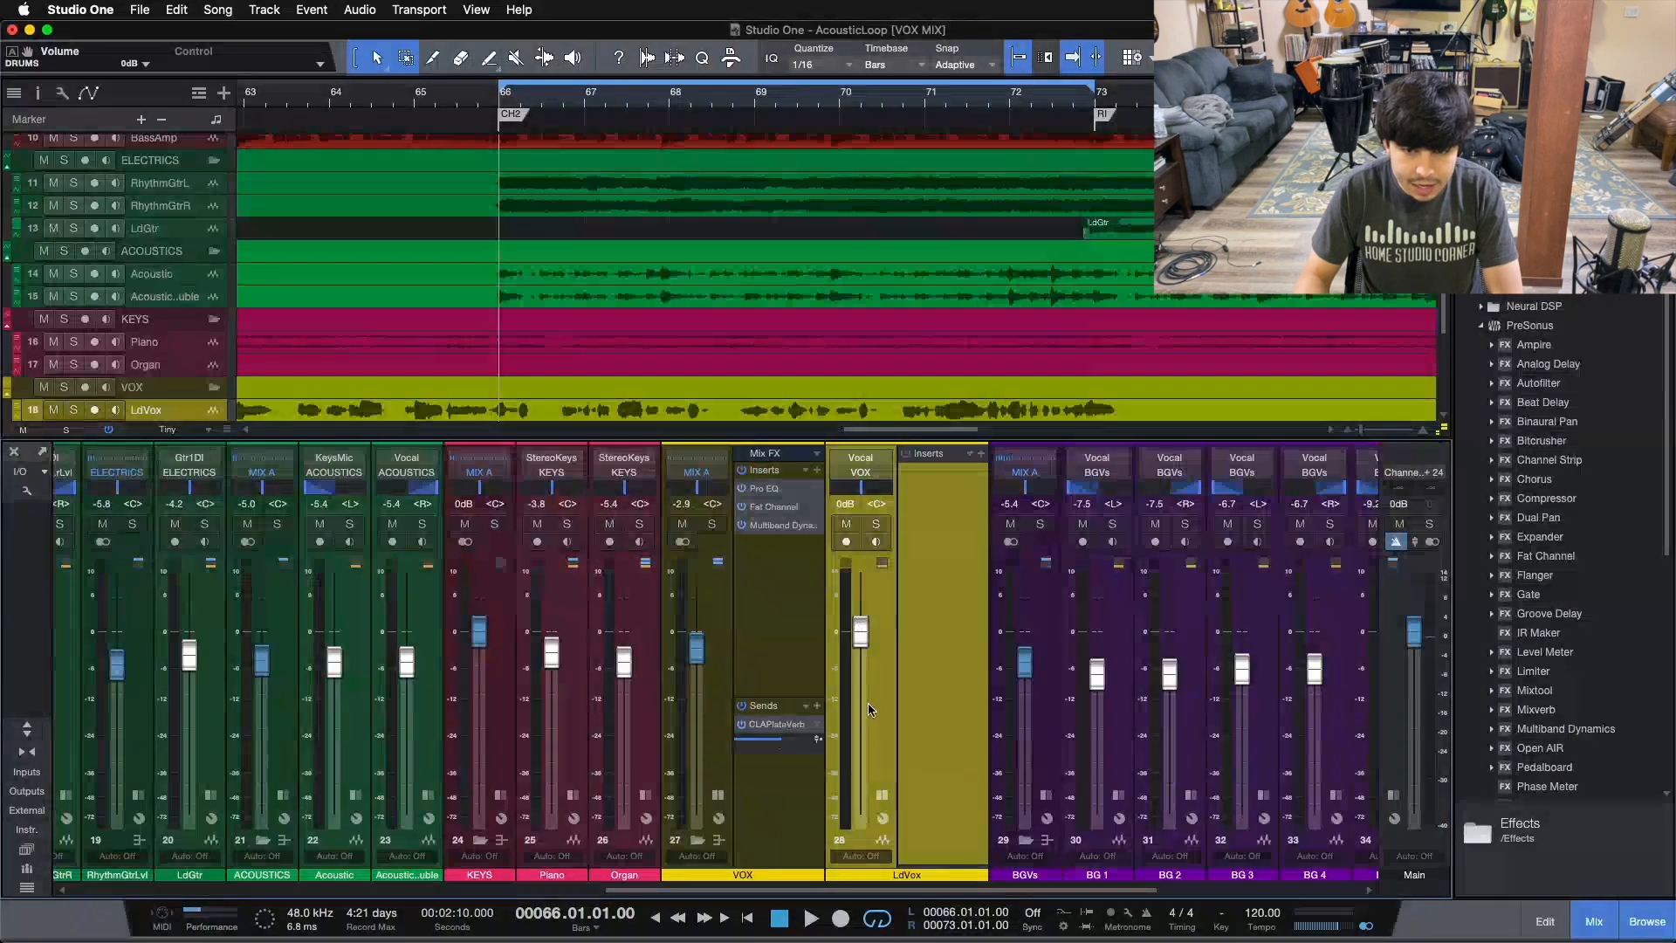
click(882, 792)
click(796, 621)
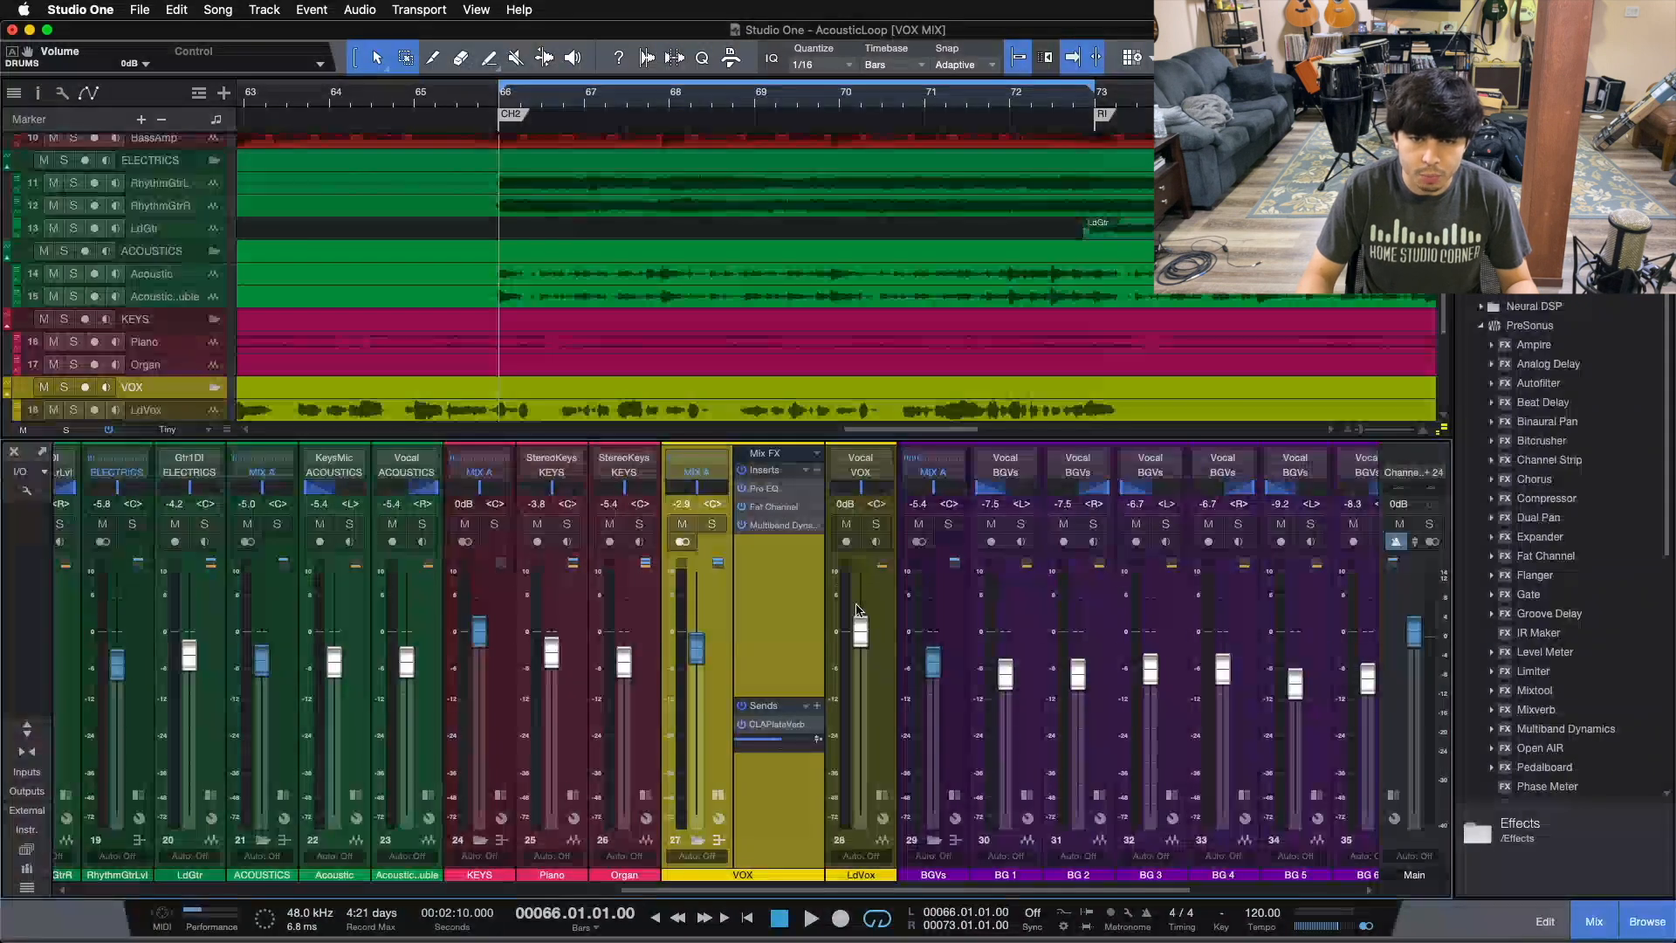
Step: Collapse the vocal insert panels, then select the BGVs bus and open its insert panel to review its plug-ins before closing it
click(719, 839)
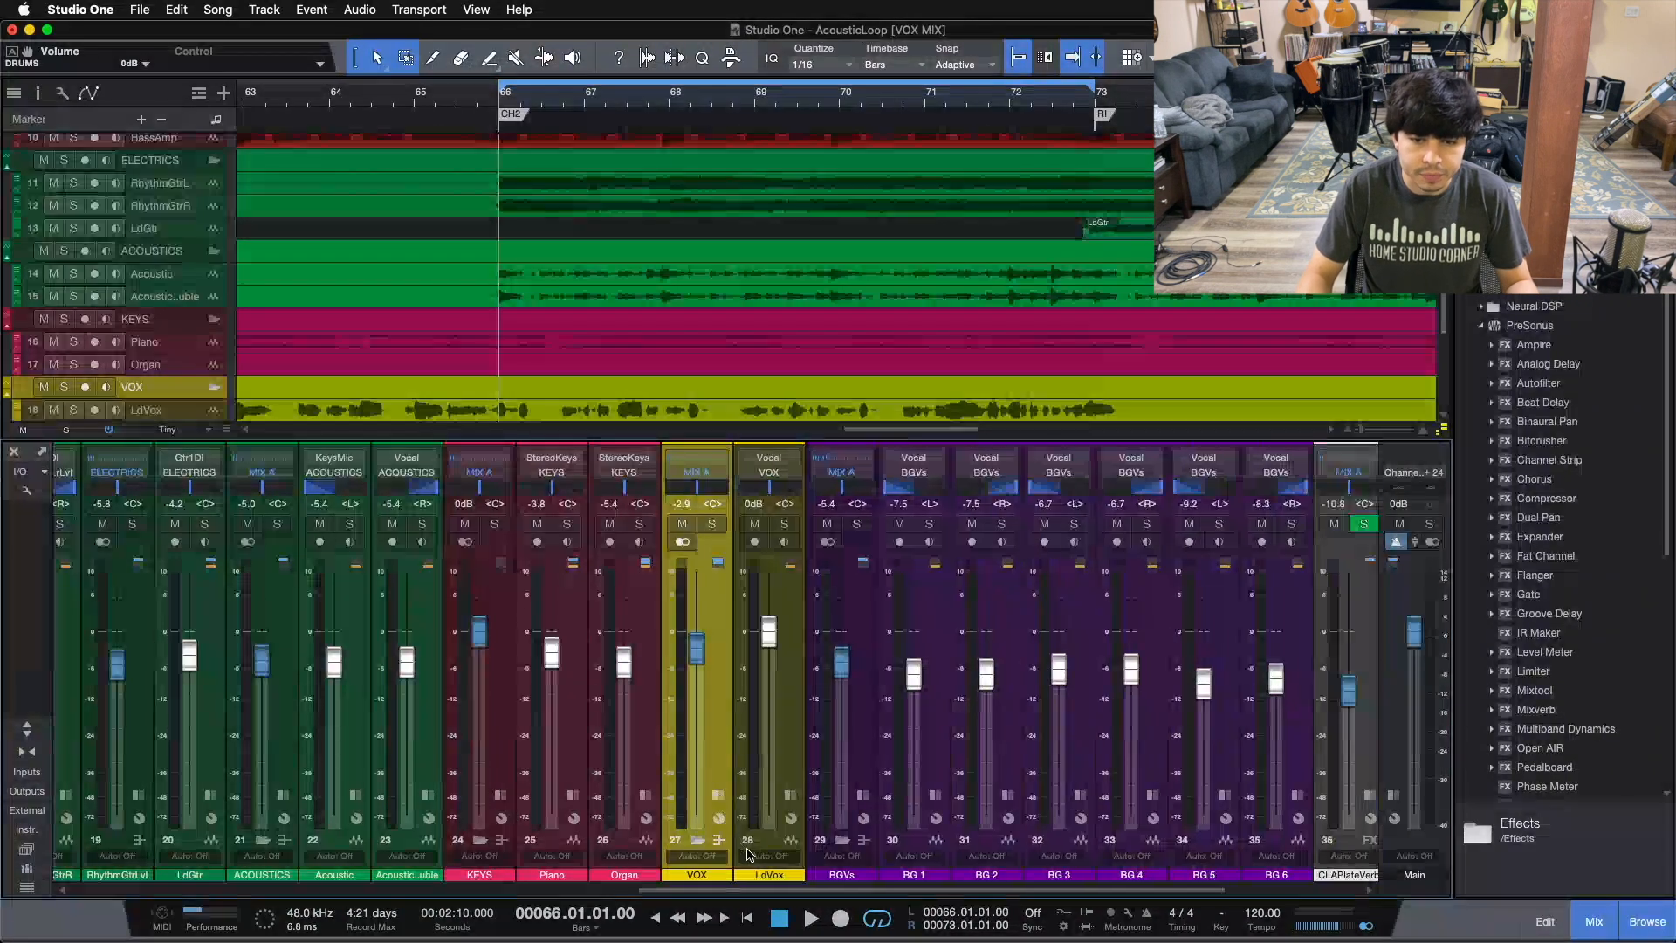
drag(727, 892, 819, 892)
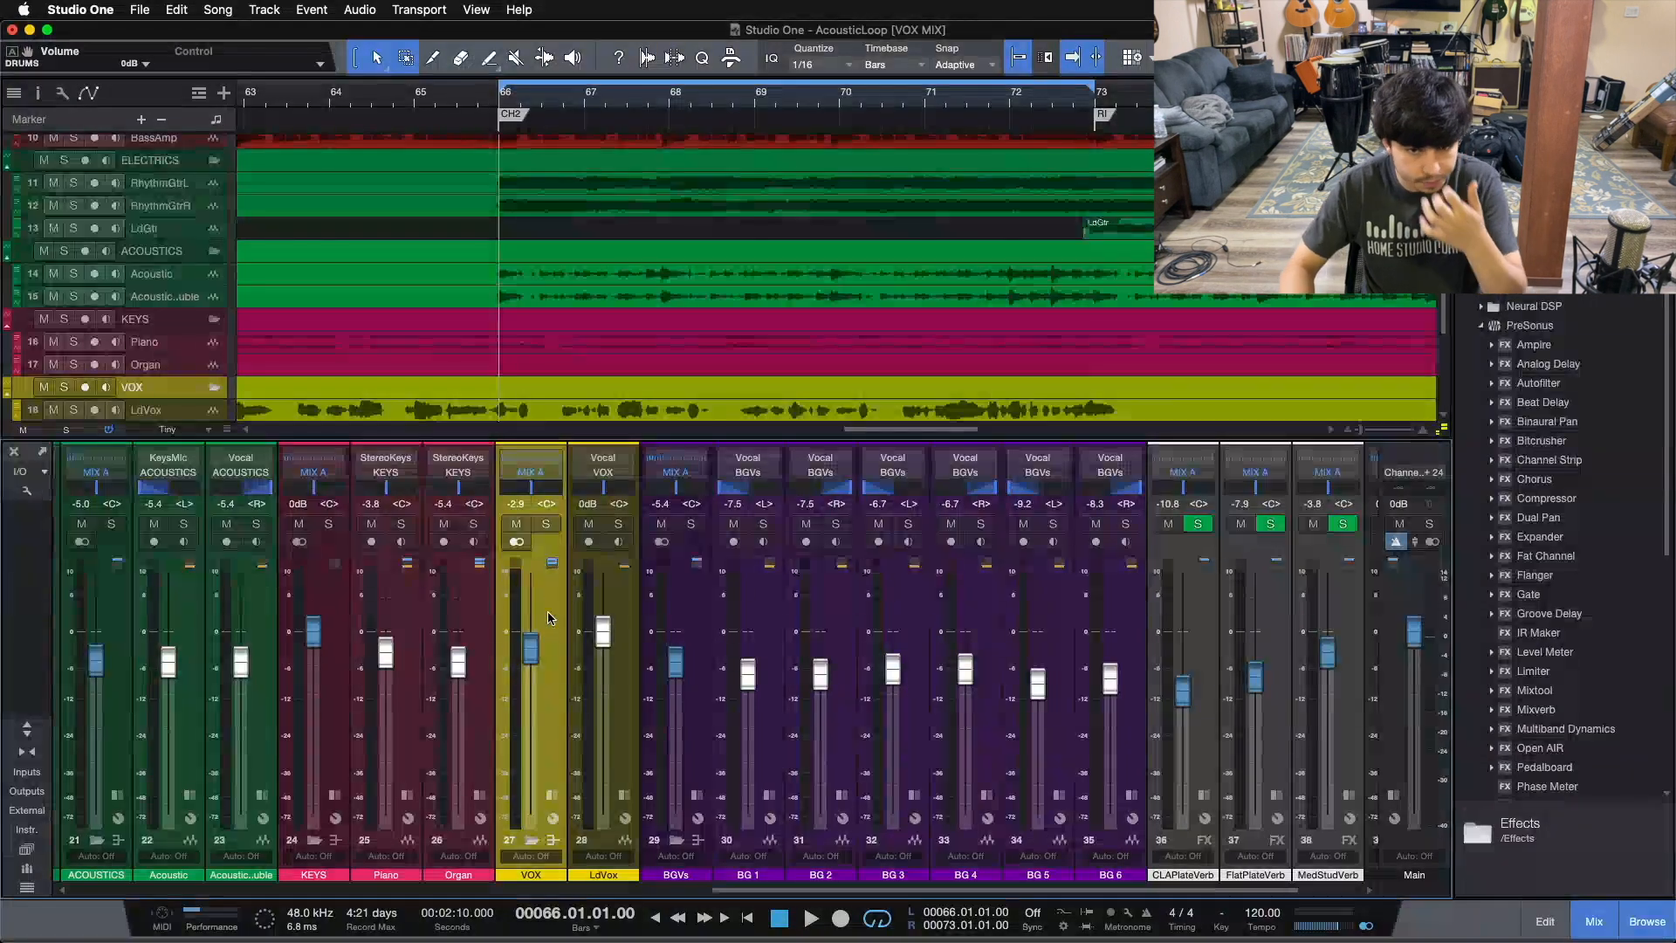
drag(754, 891, 814, 891)
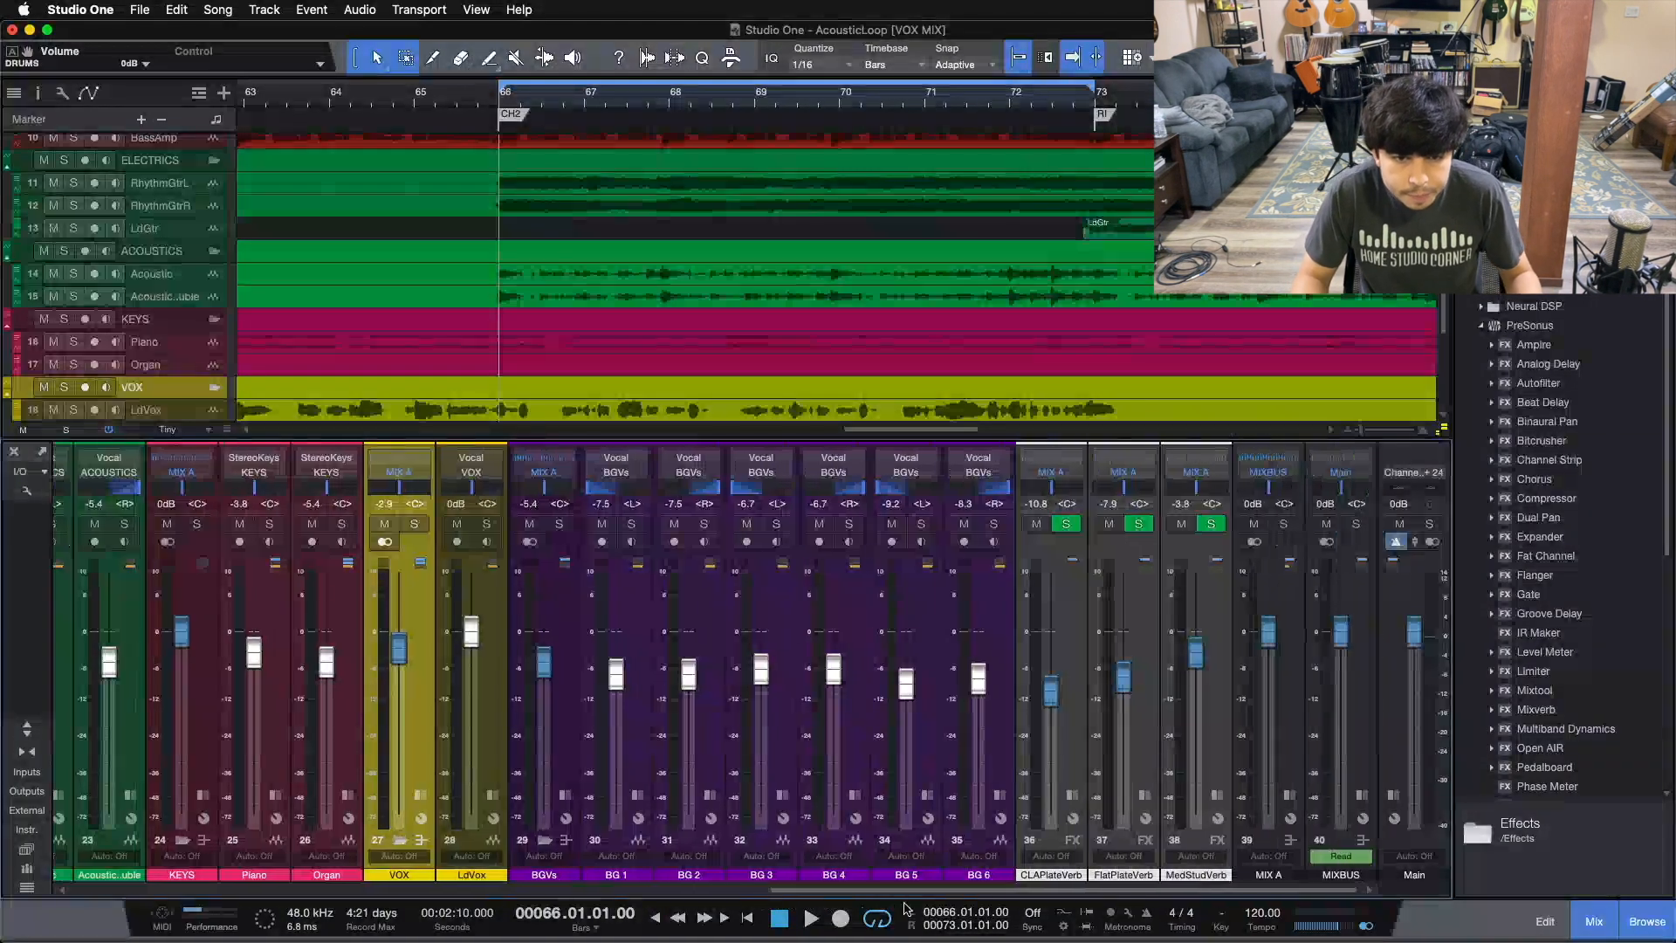
click(568, 727)
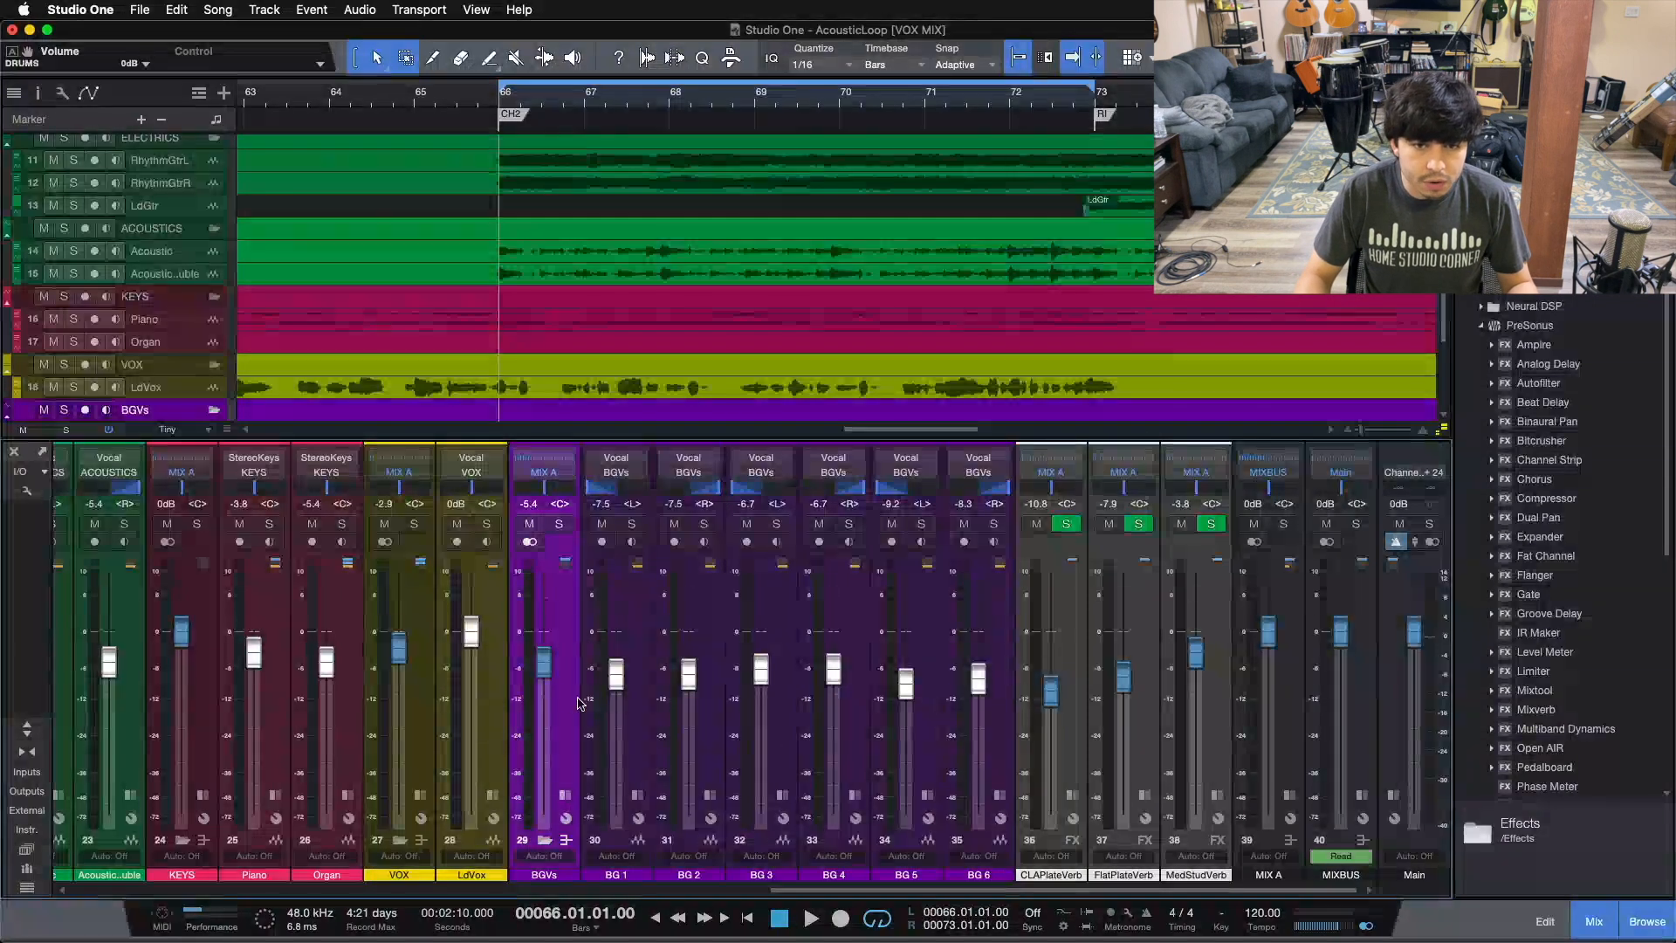
click(563, 795)
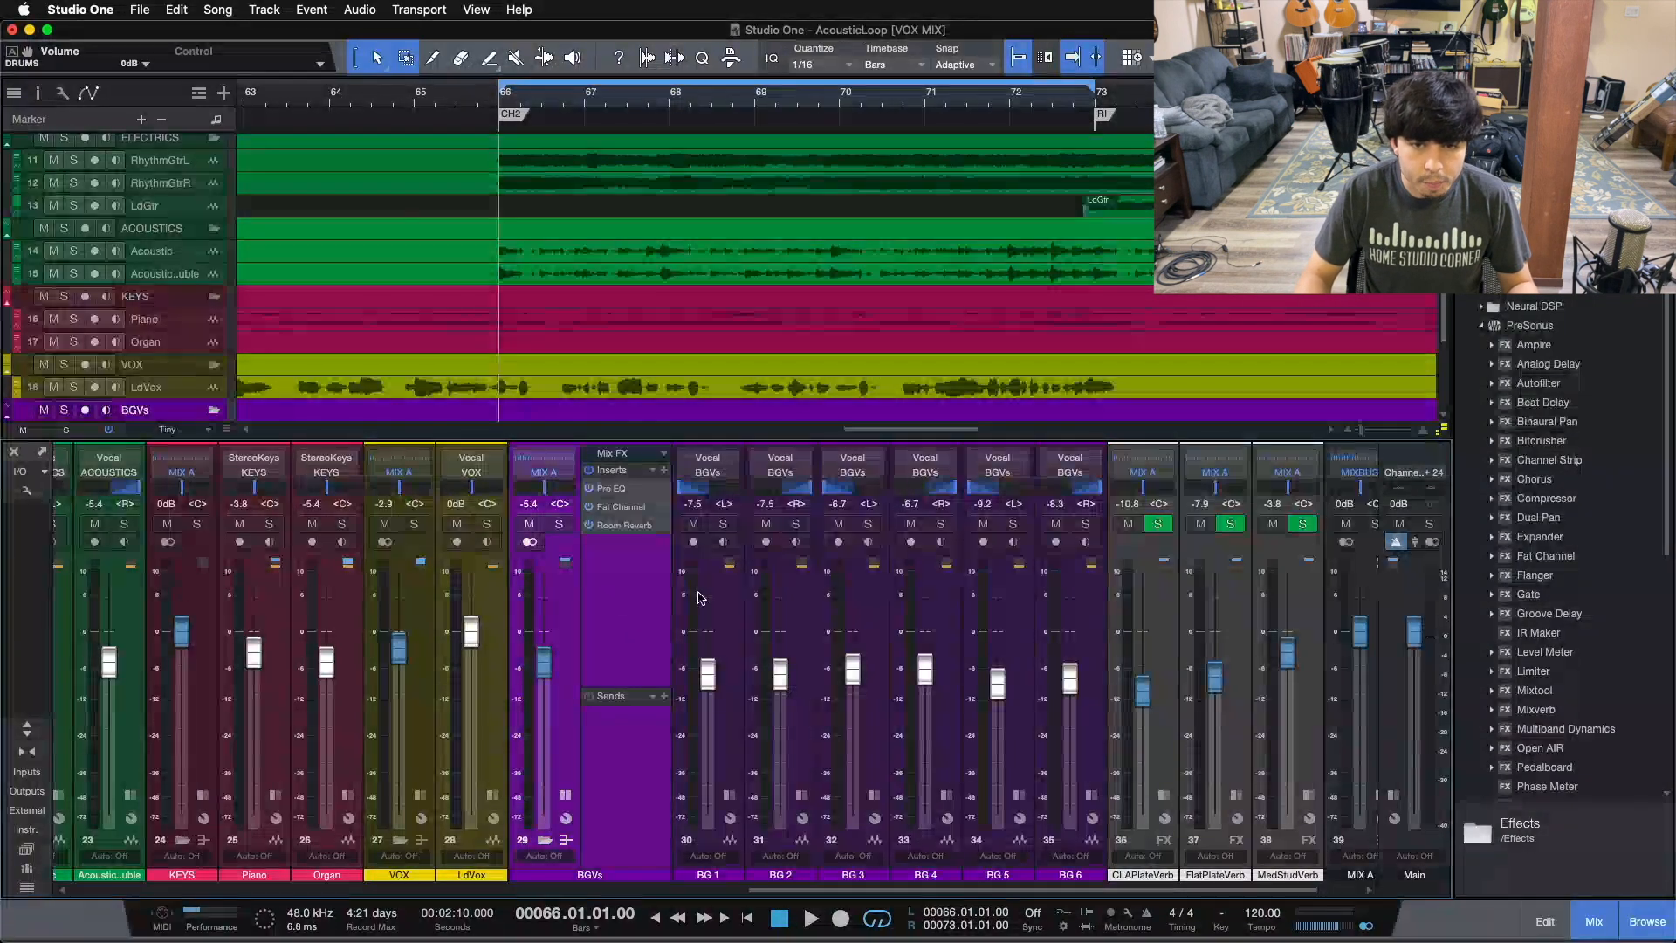
click(730, 795)
click(730, 795)
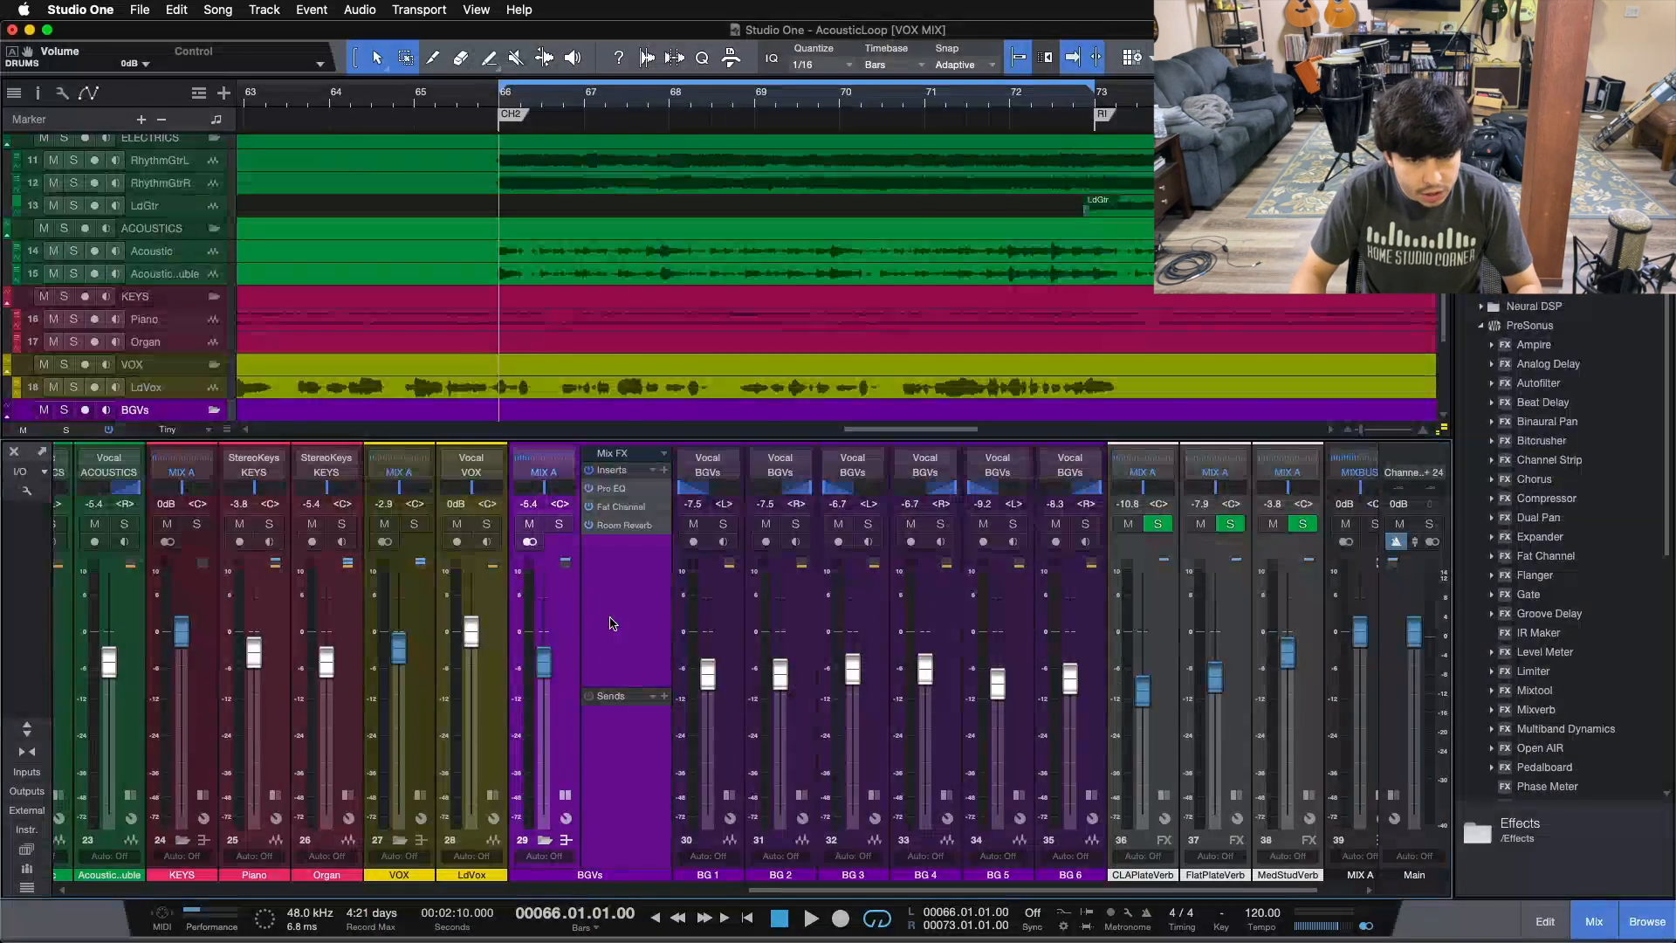
click(566, 795)
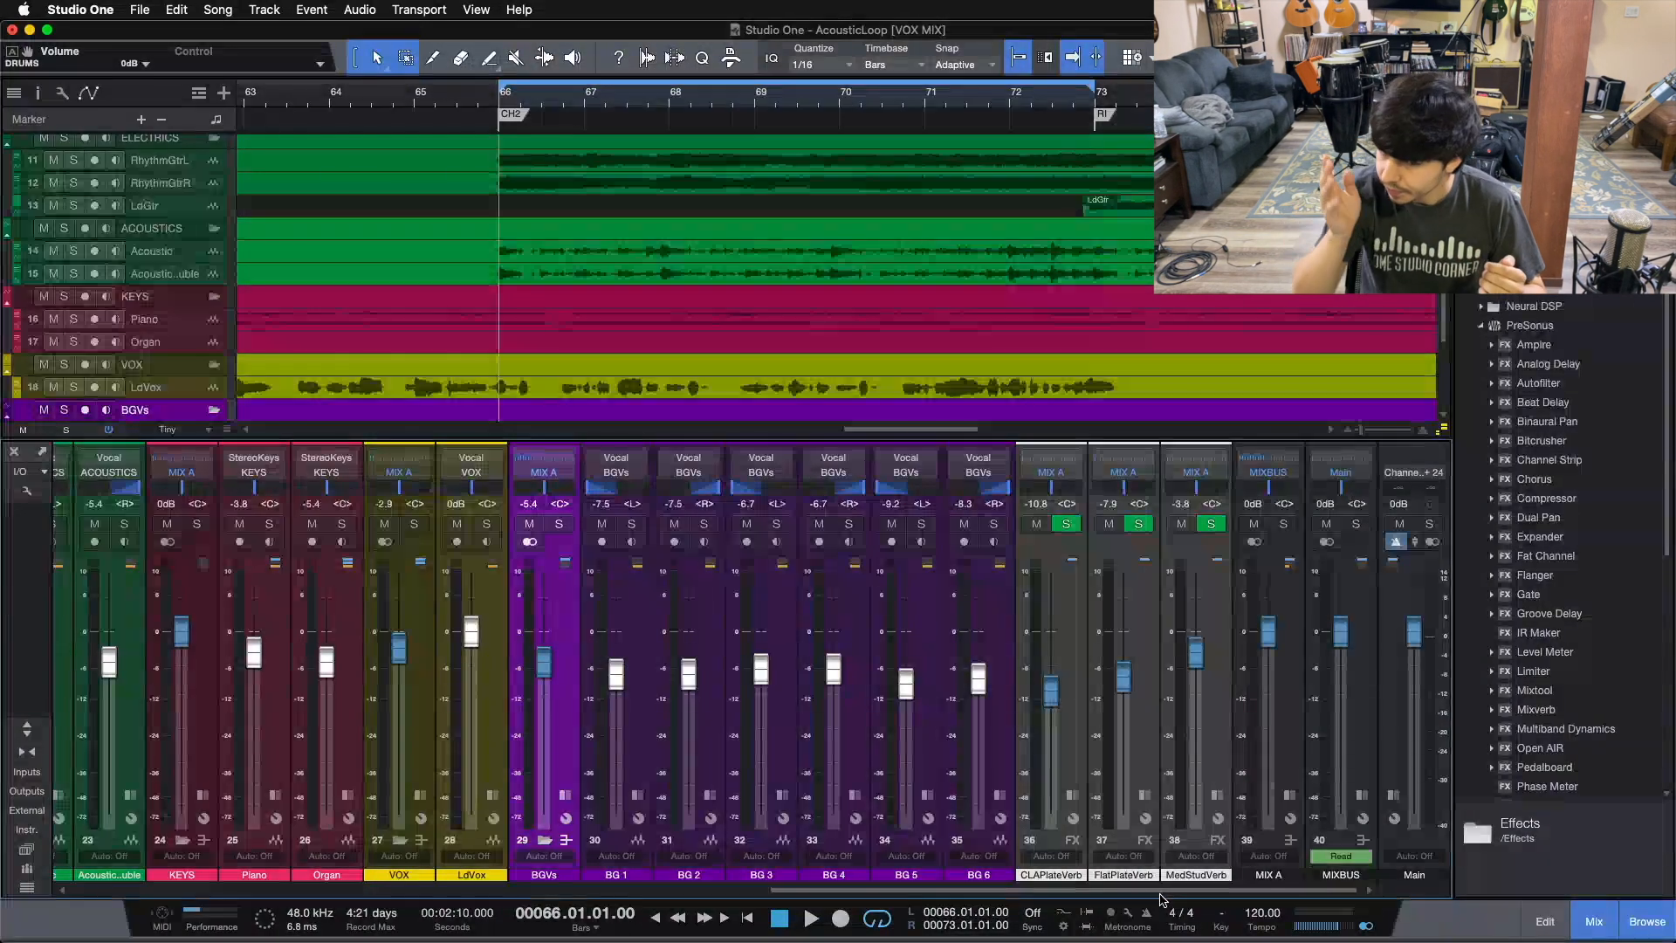
Step: Select the reverb FX return channels, MIX A and MIXBUS channels to review the effect returns and mix bus
click(1070, 705)
click(1205, 705)
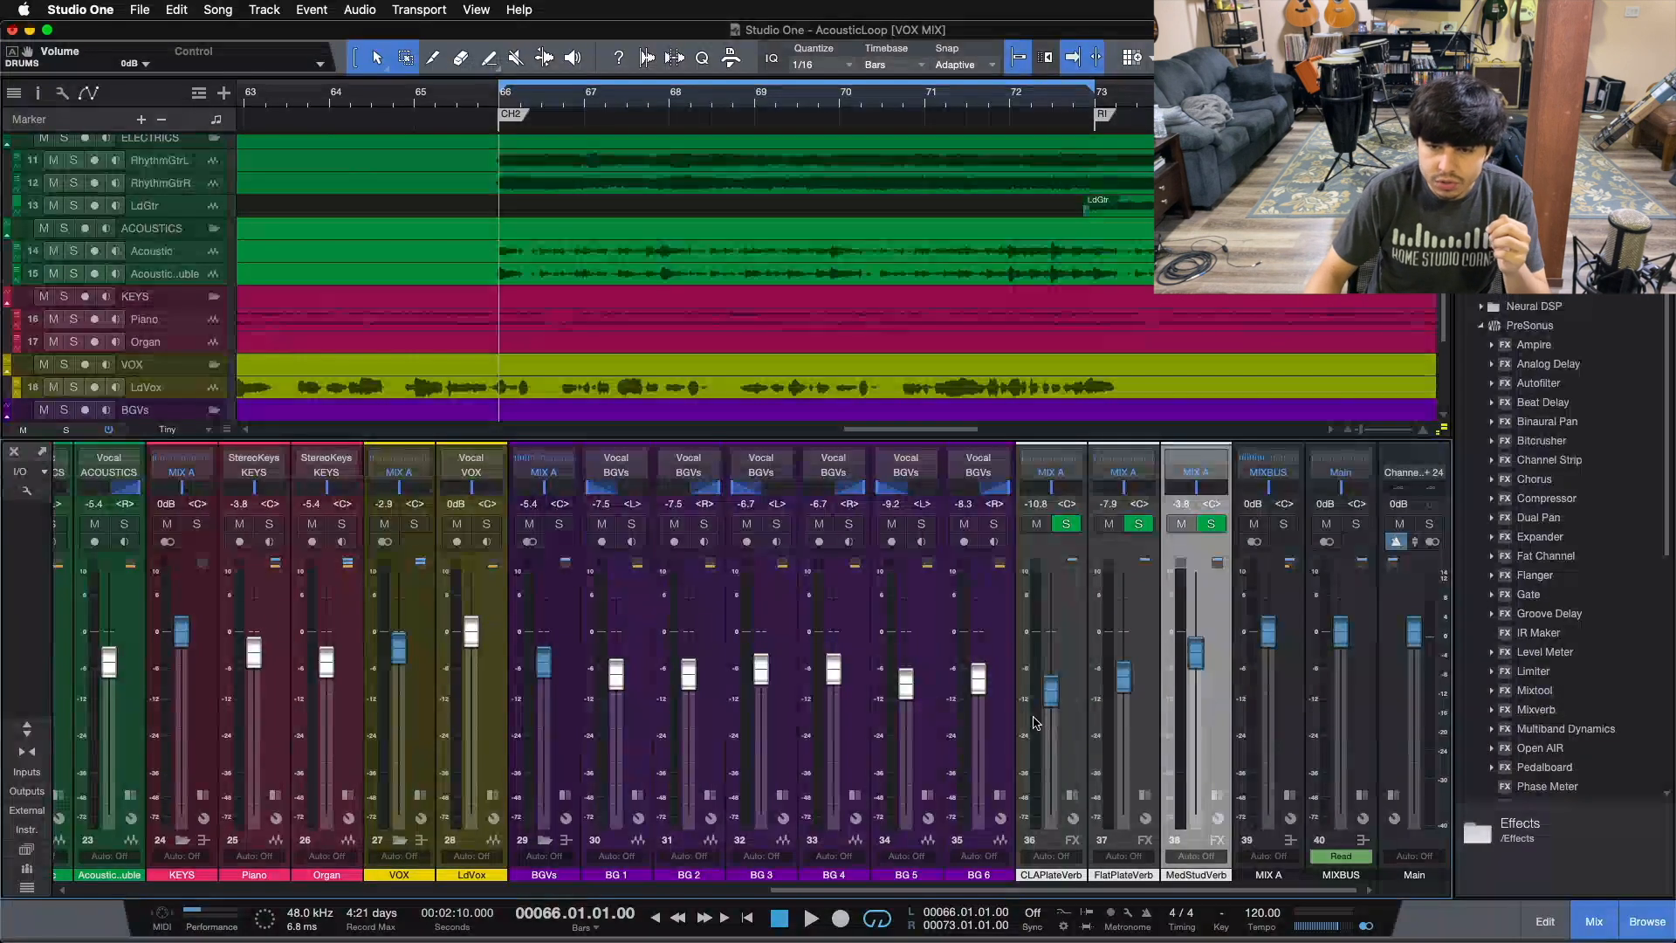
click(1086, 727)
click(1230, 728)
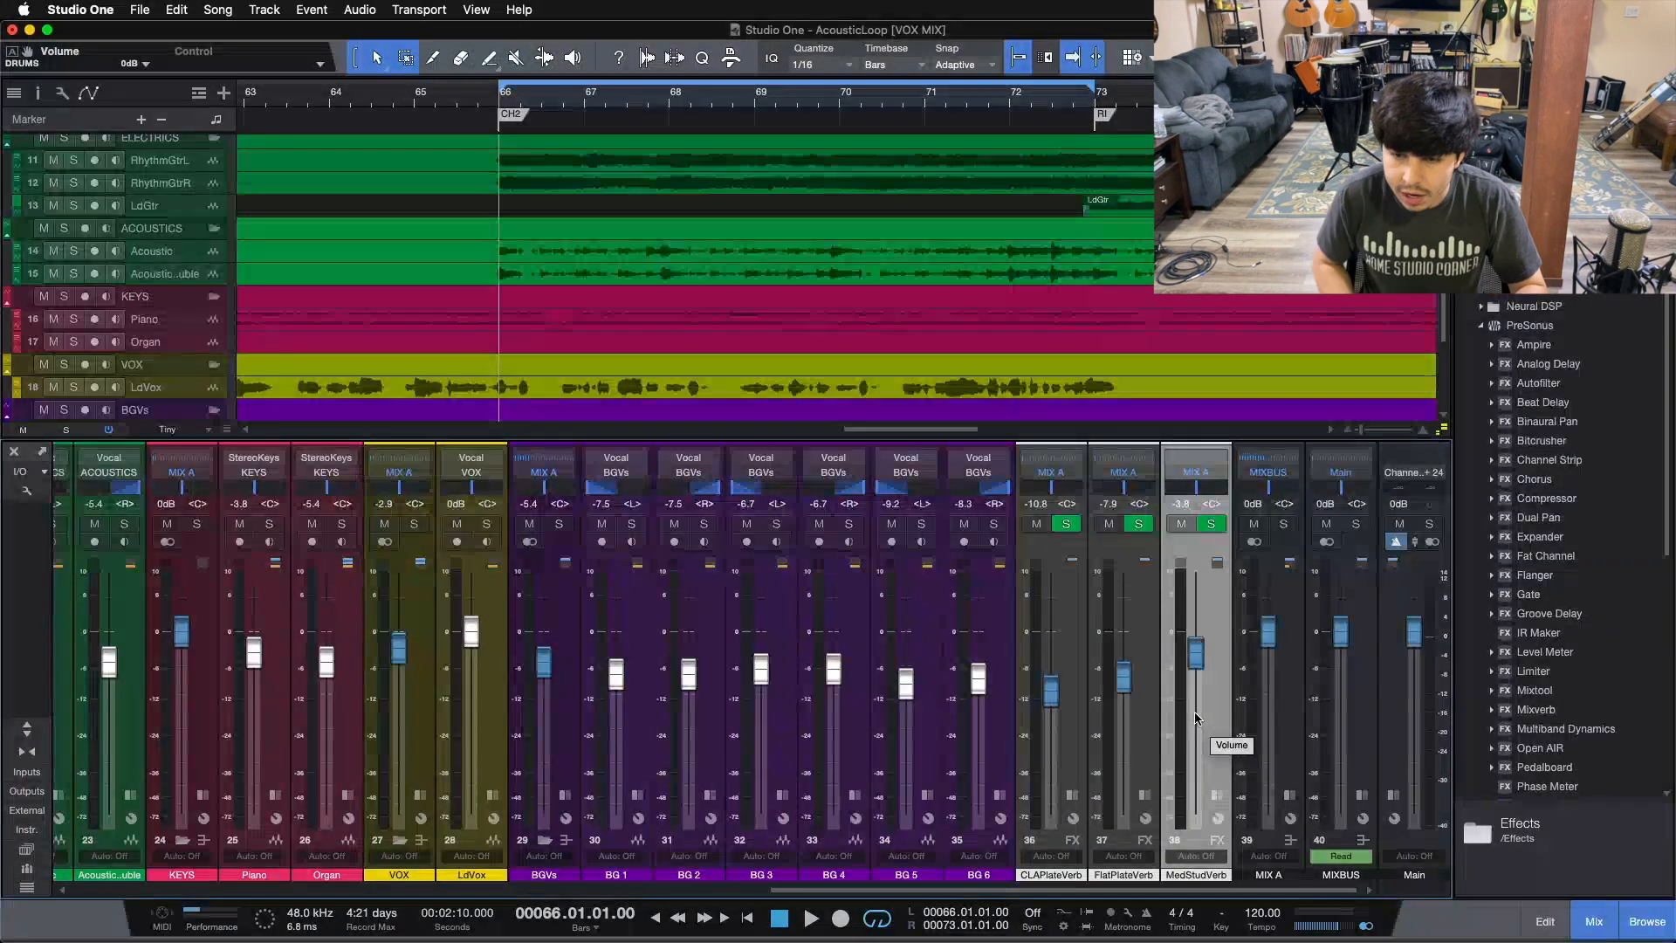
click(1080, 715)
click(1221, 715)
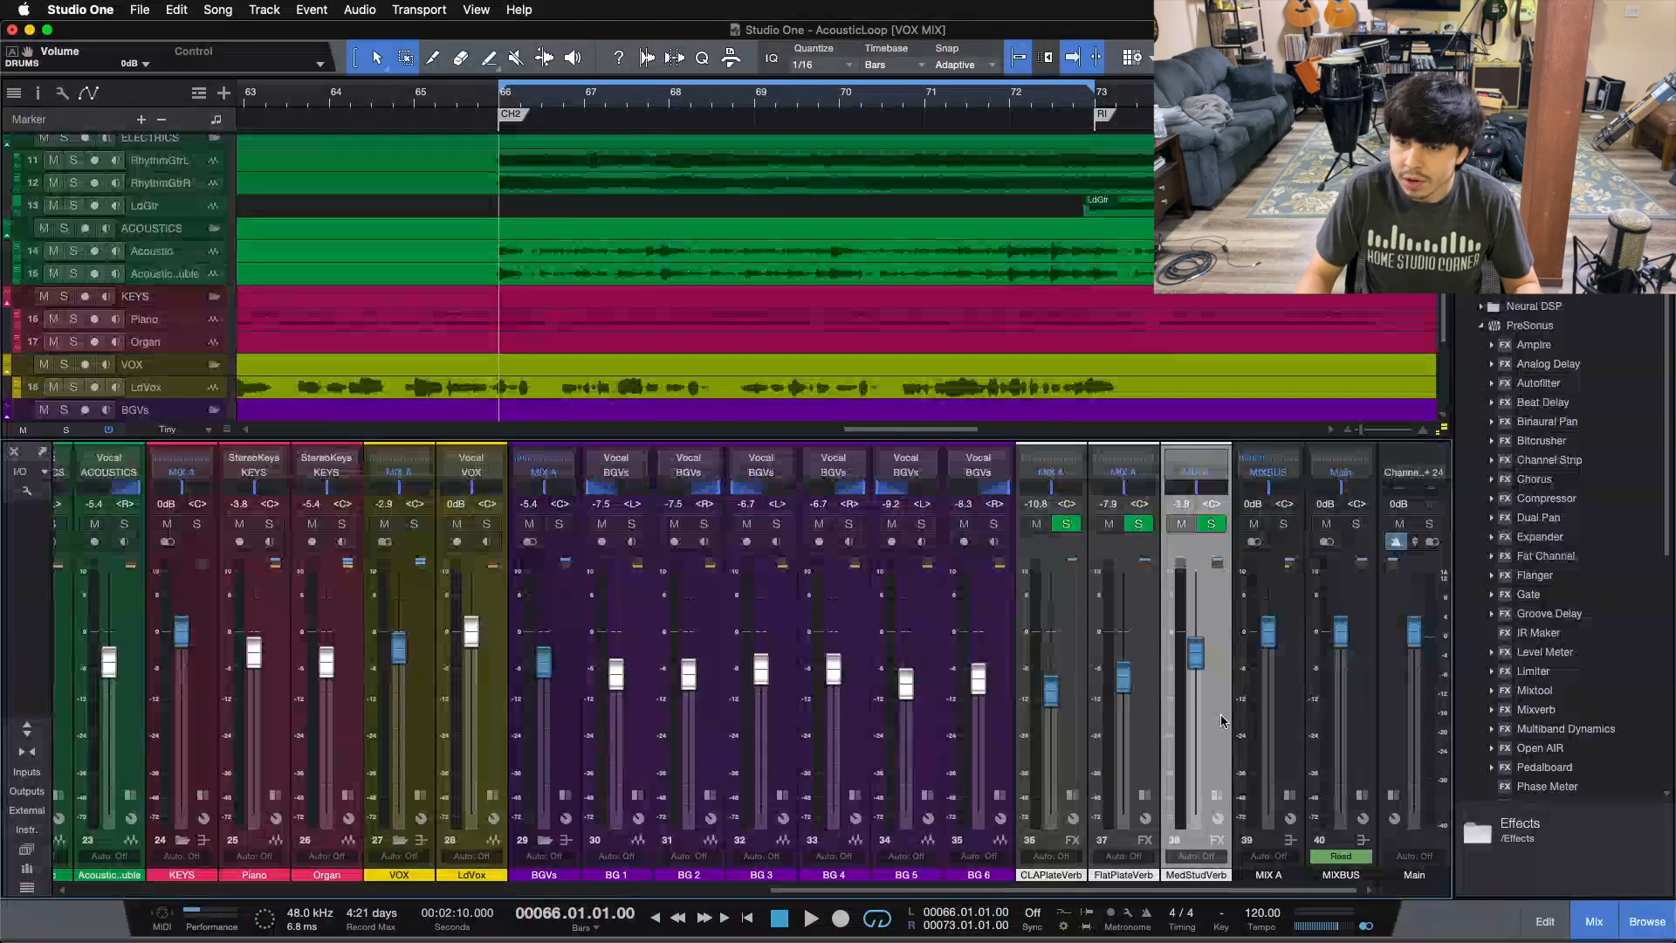
click(1282, 699)
click(1347, 712)
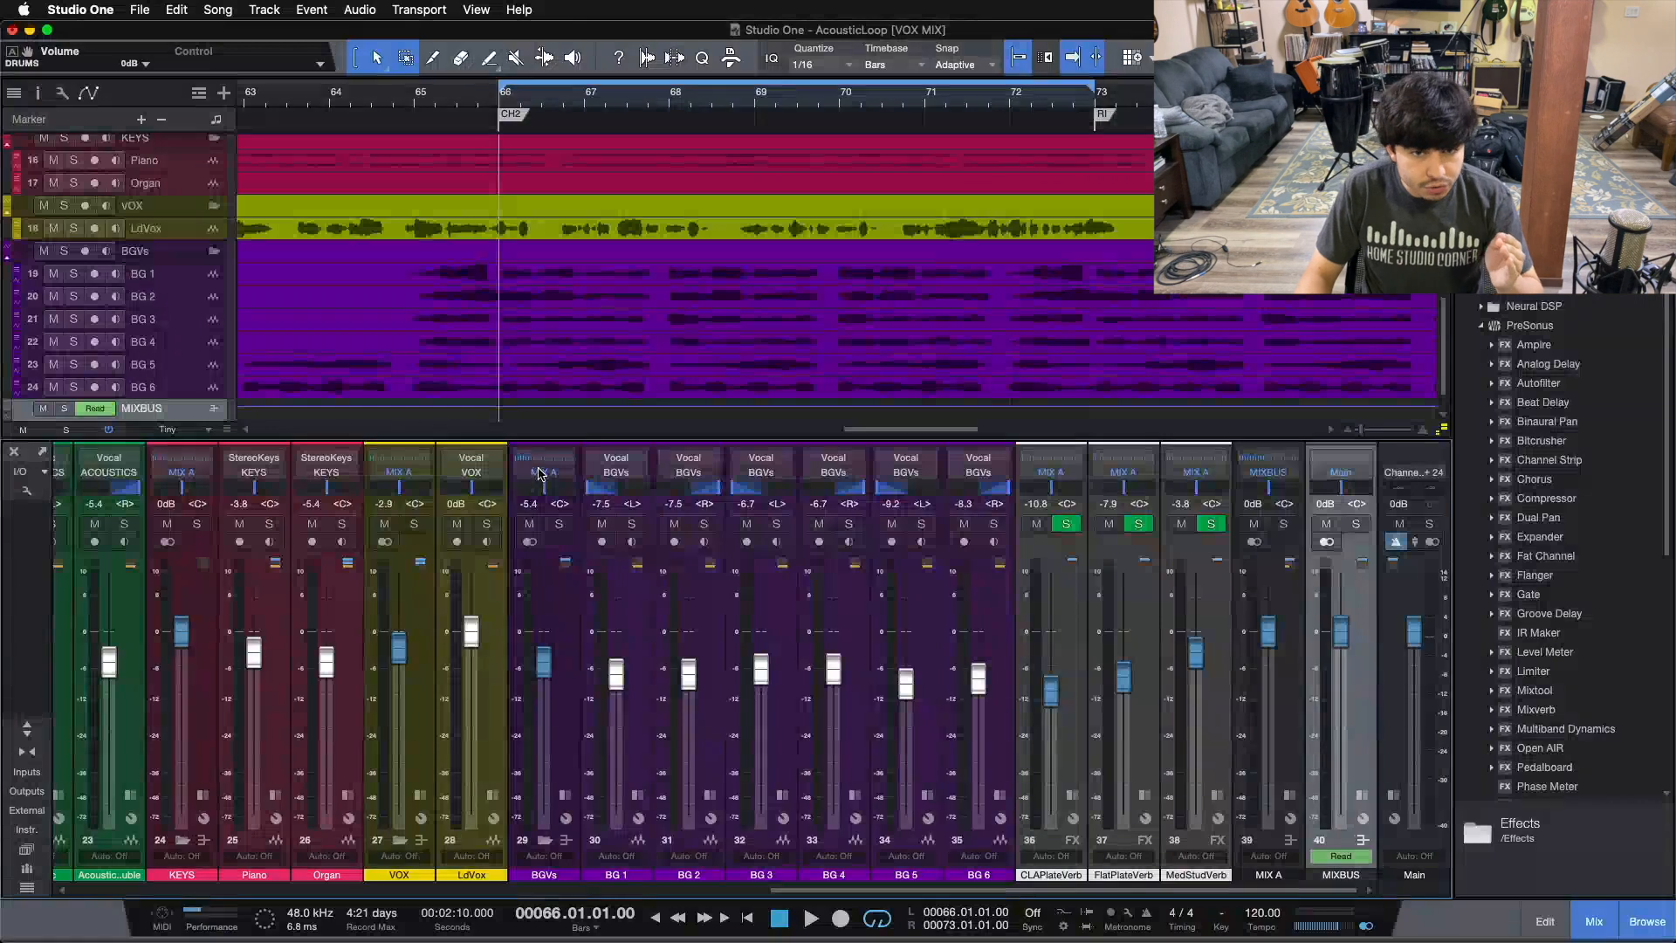
click(569, 756)
click(1309, 740)
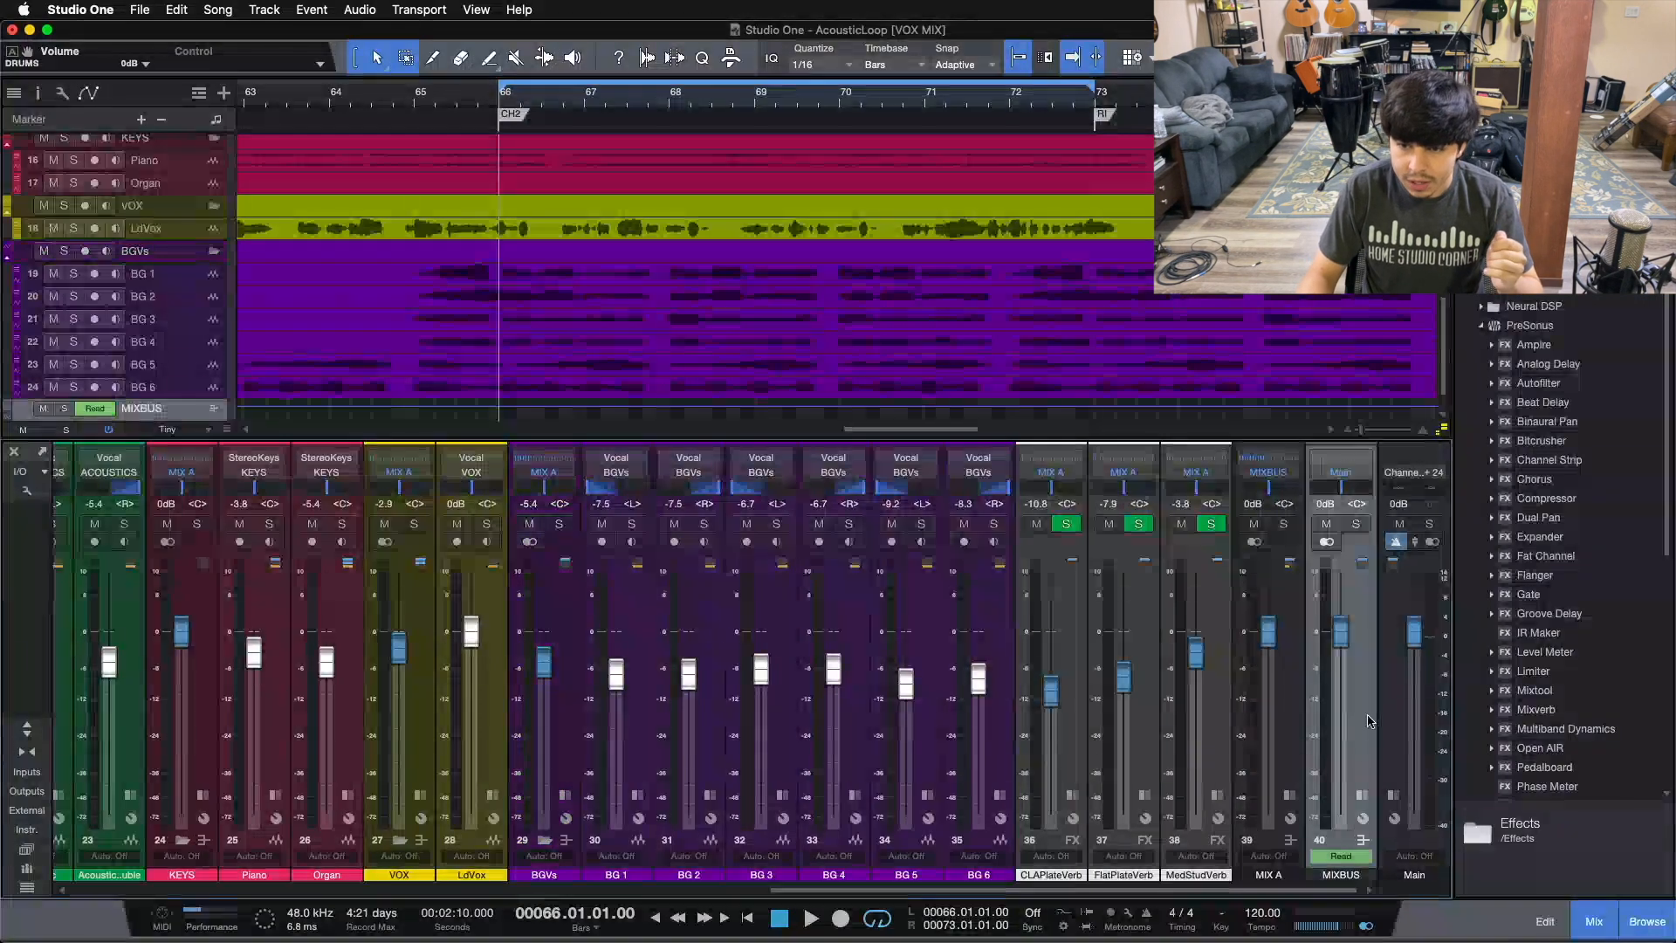
scroll(1163, 894, left, 1)
scroll(1163, 895, left, 10)
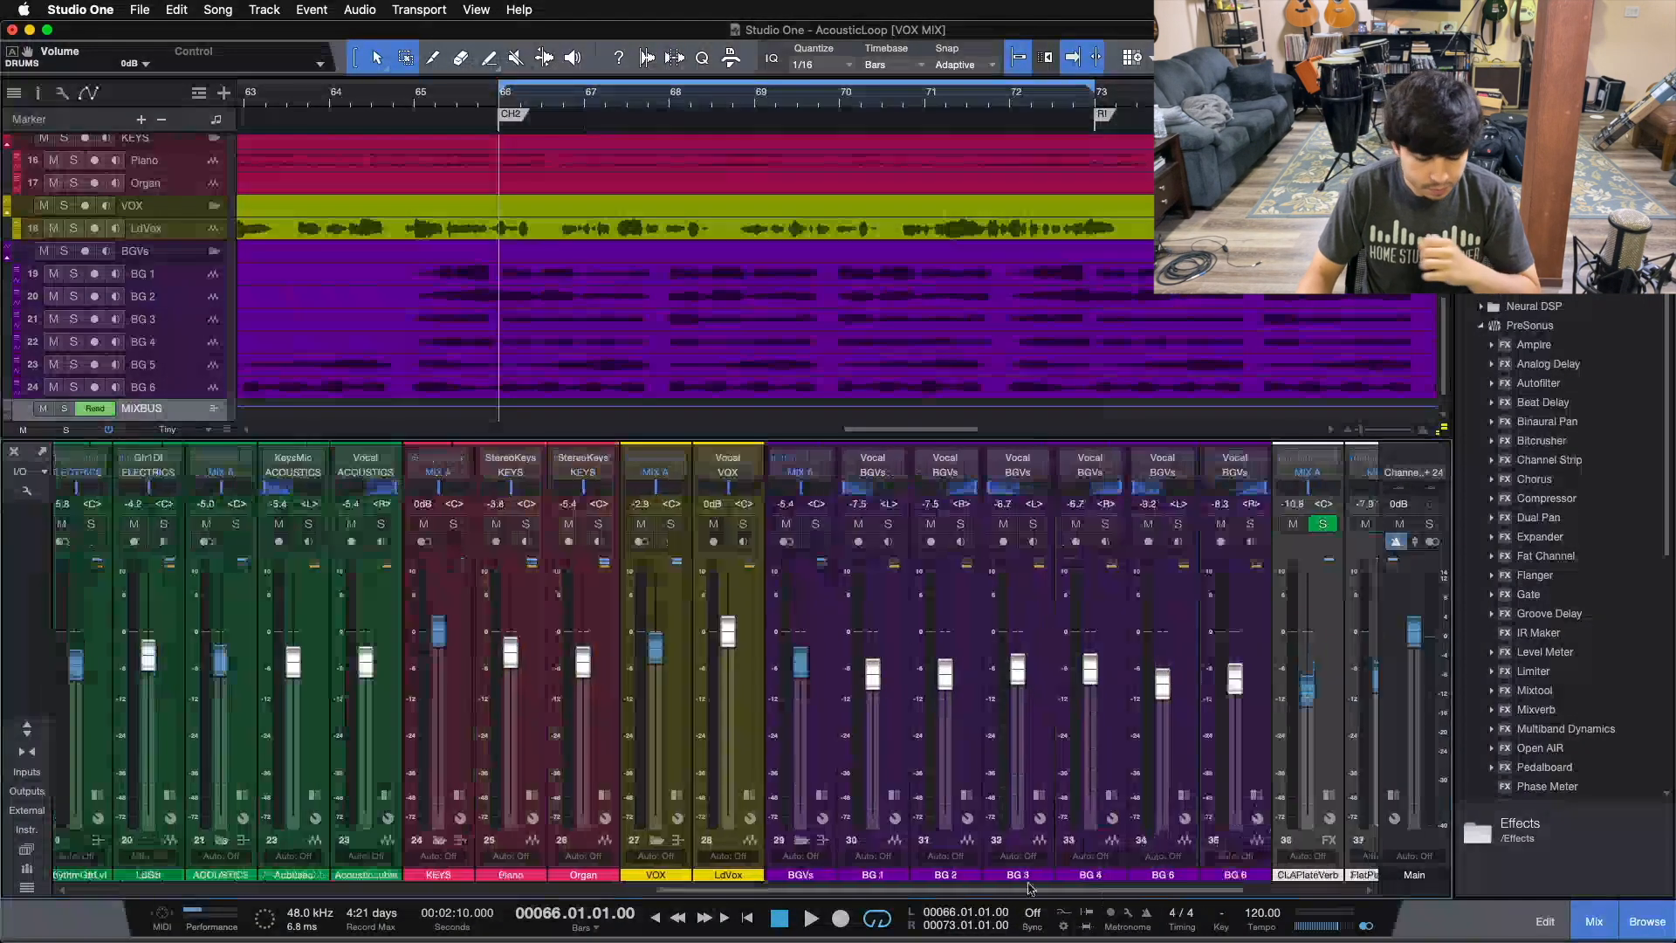
key(F3)
scroll(370, 531, up, 1)
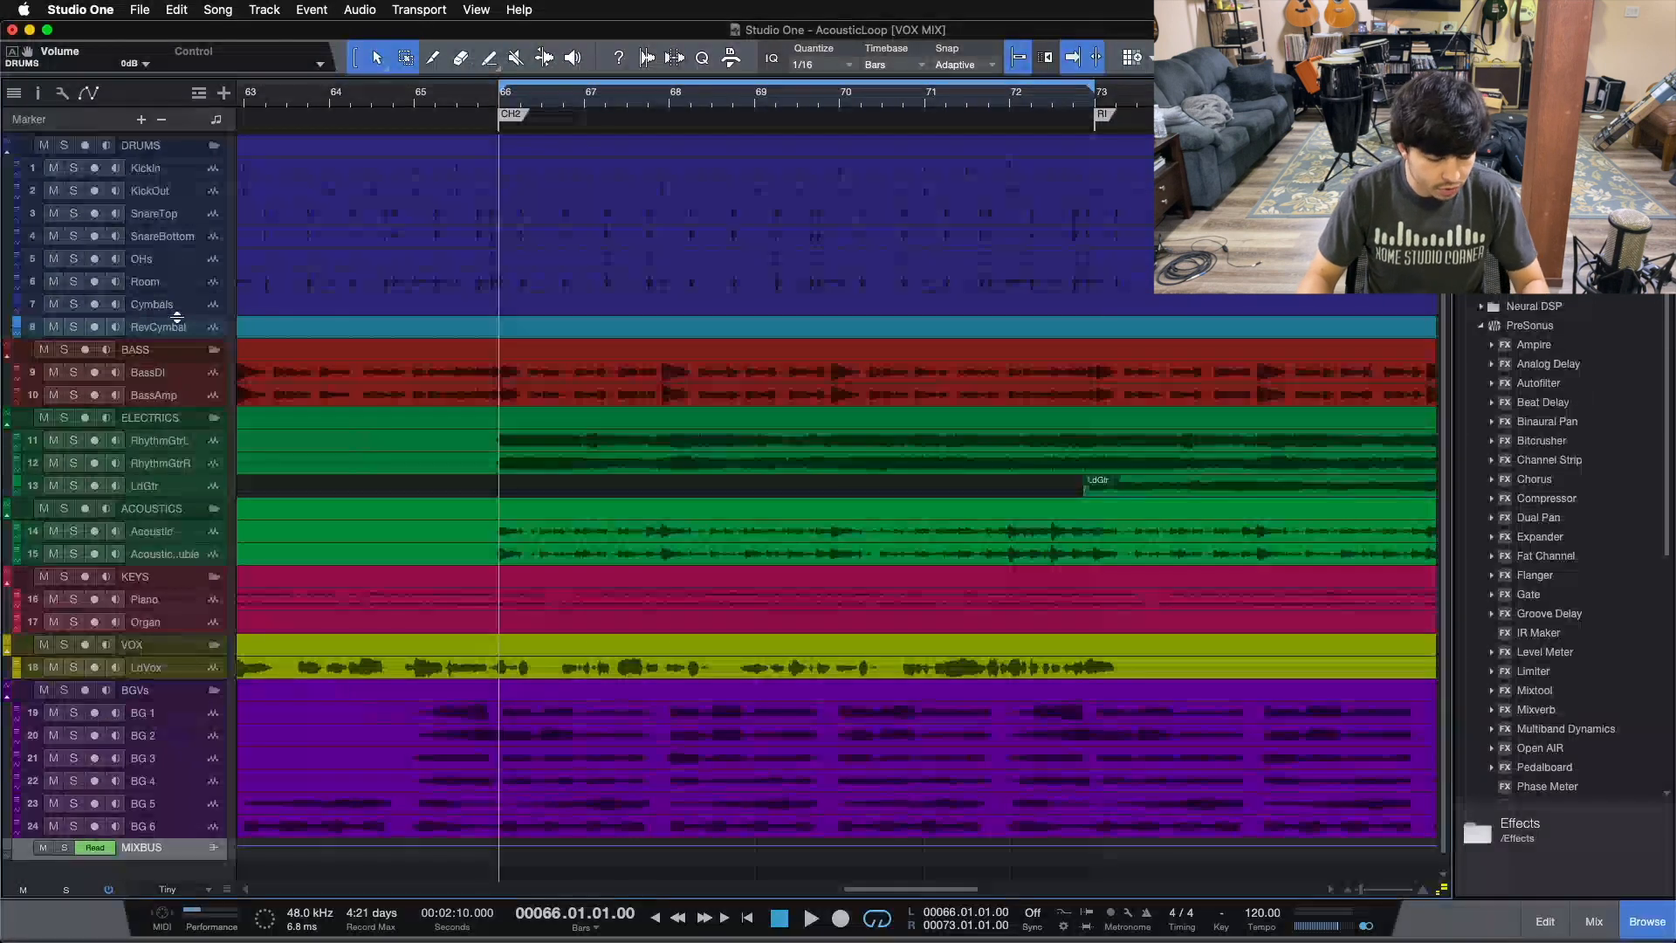
key(F3)
scroll(576, 888, left, 20)
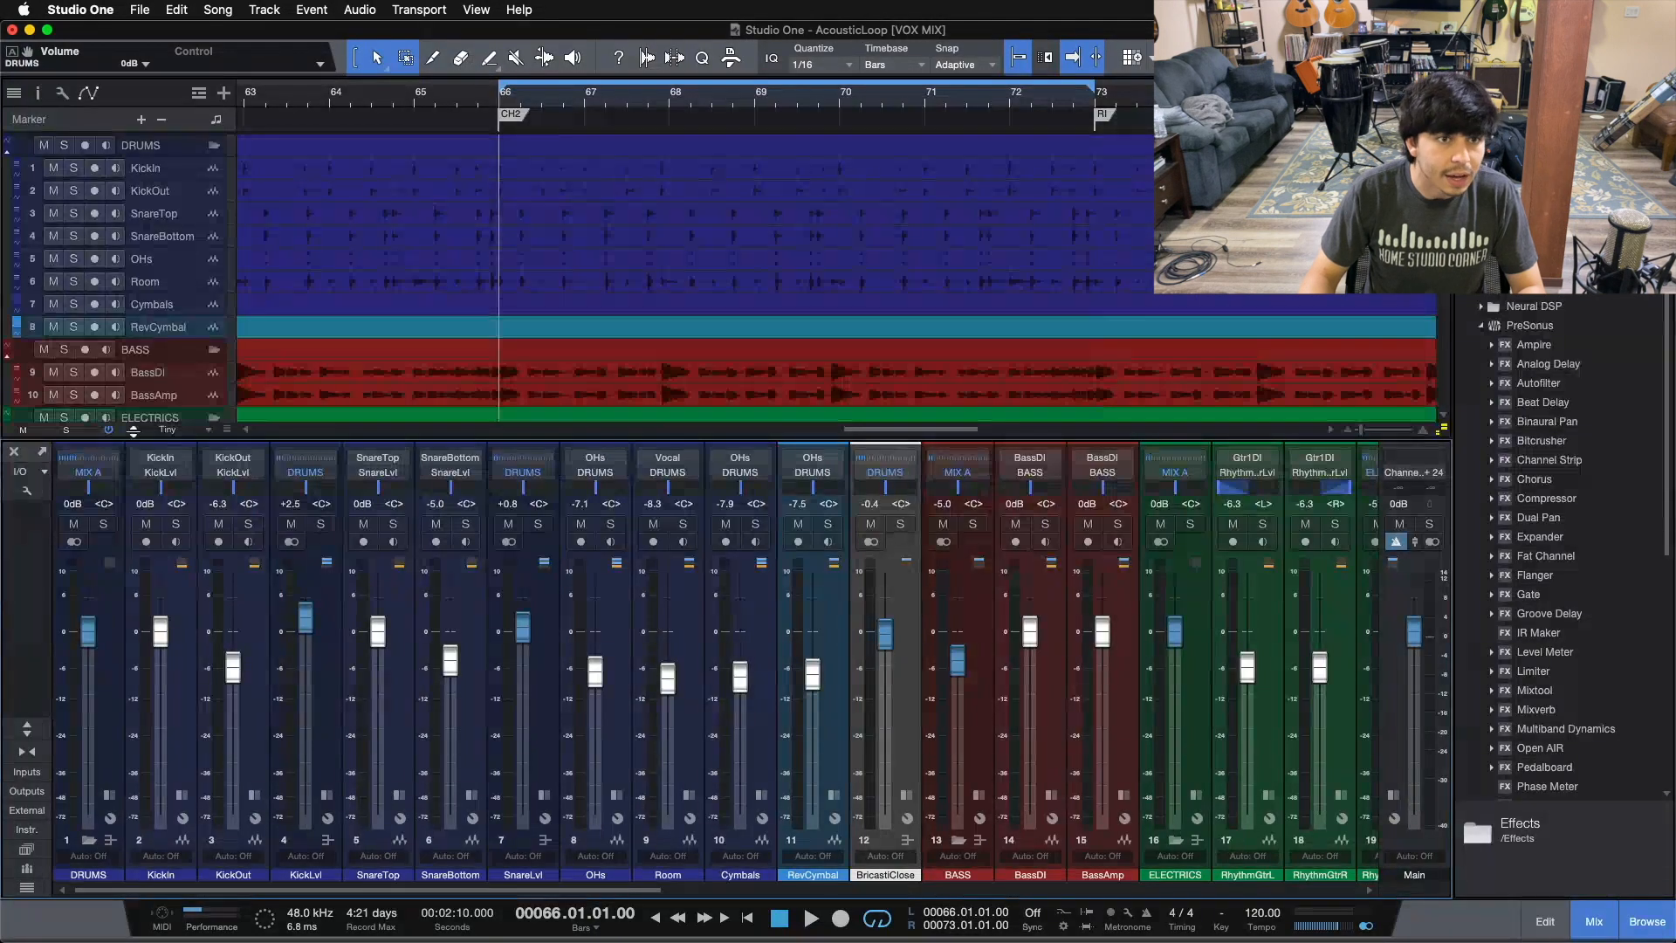
click(214, 146)
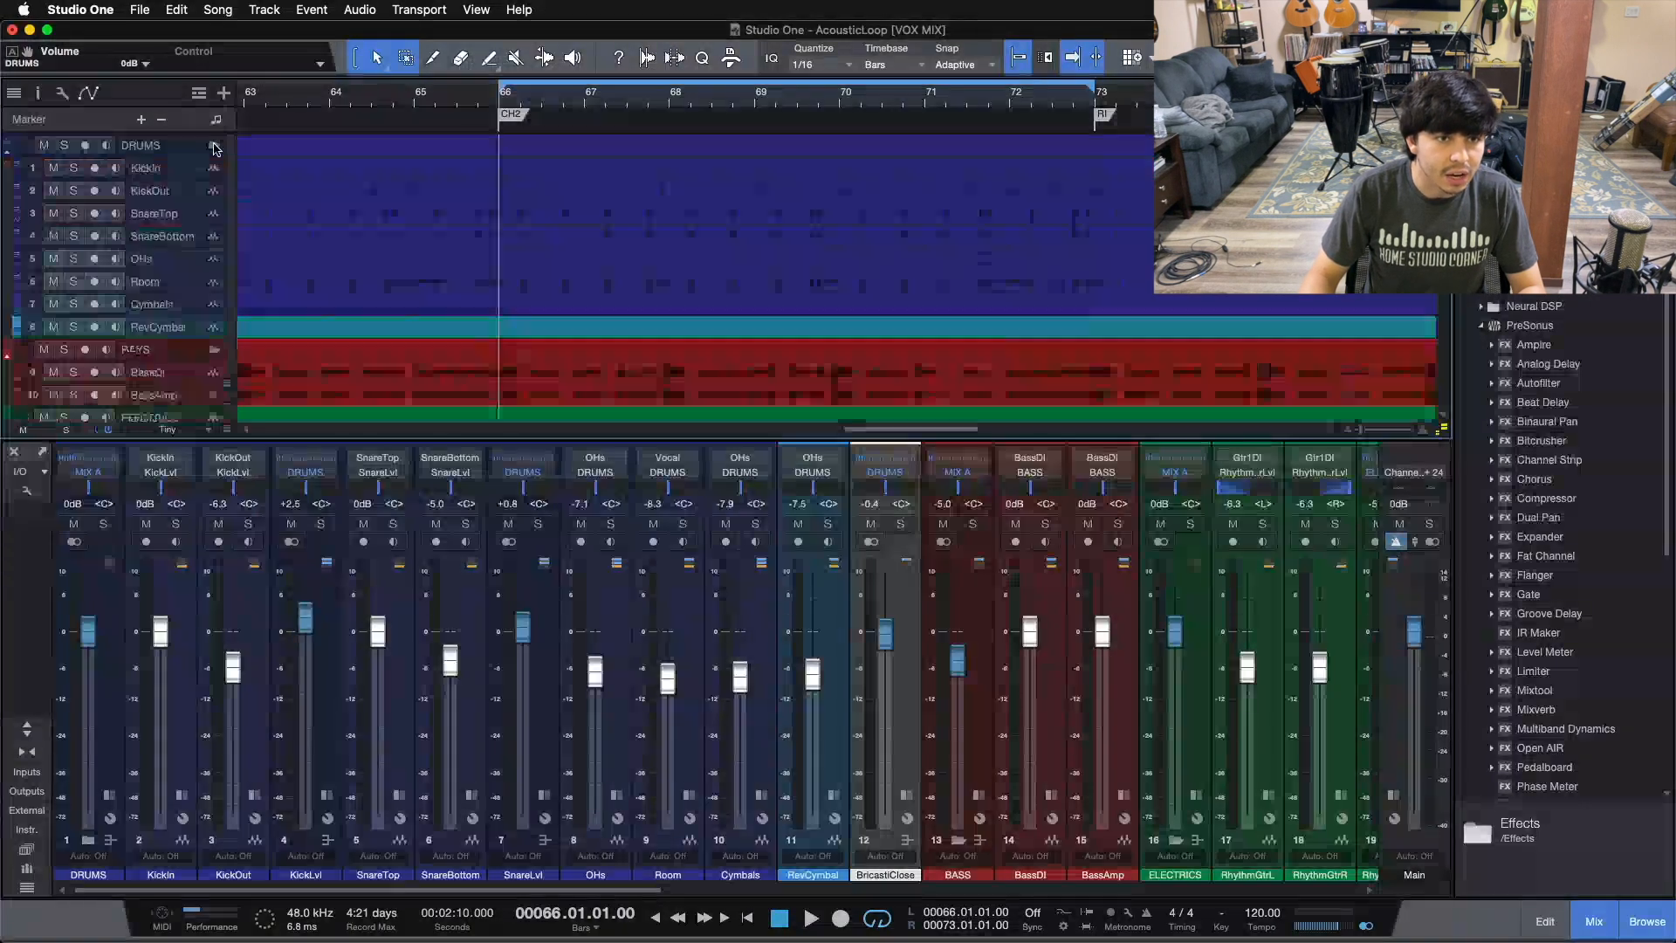
key(F3)
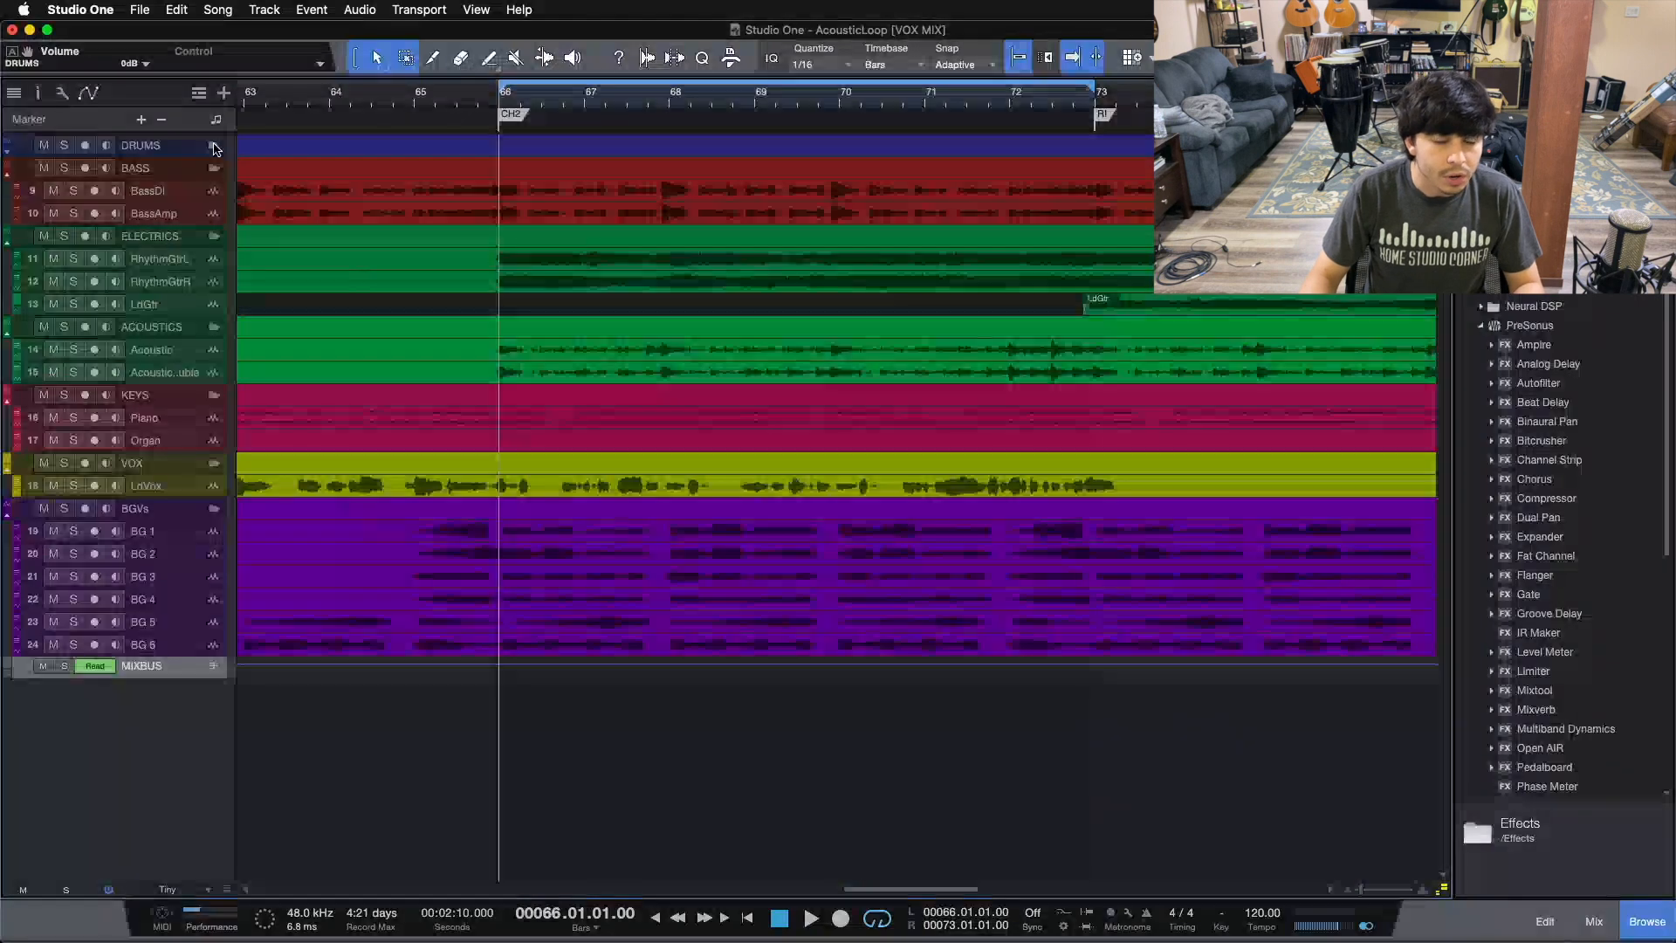
click(213, 146)
click(214, 146)
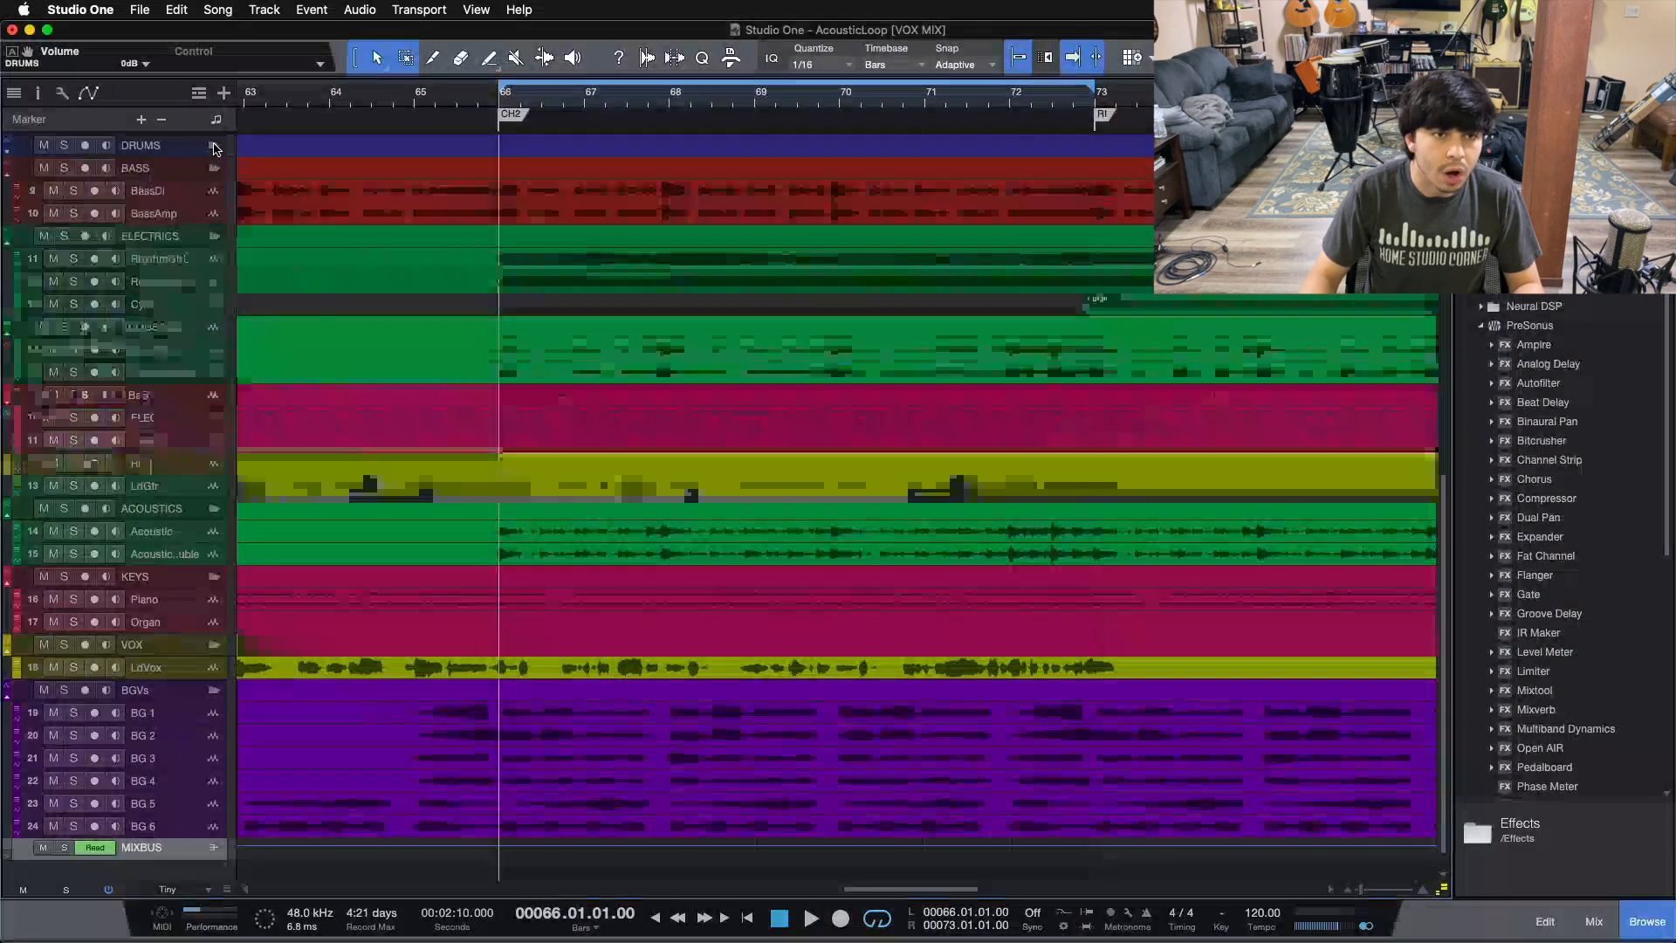
click(214, 146)
Step: Select the DRUMS folder track and set the arrangement track height to Medium
click(162, 150)
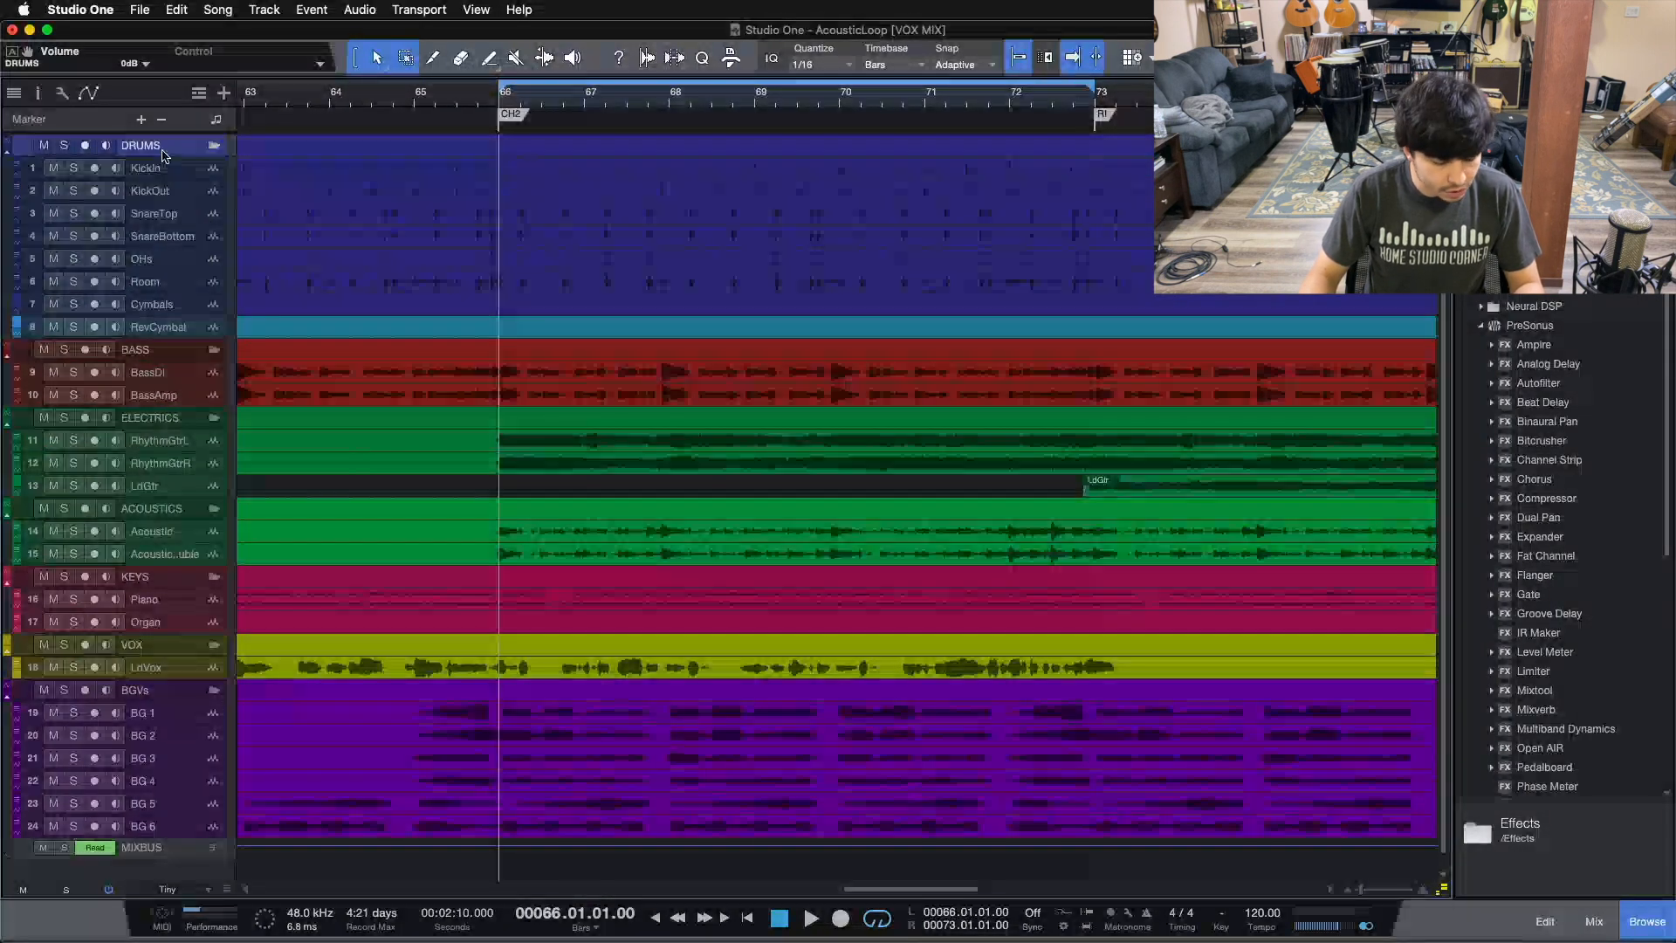
key(F3)
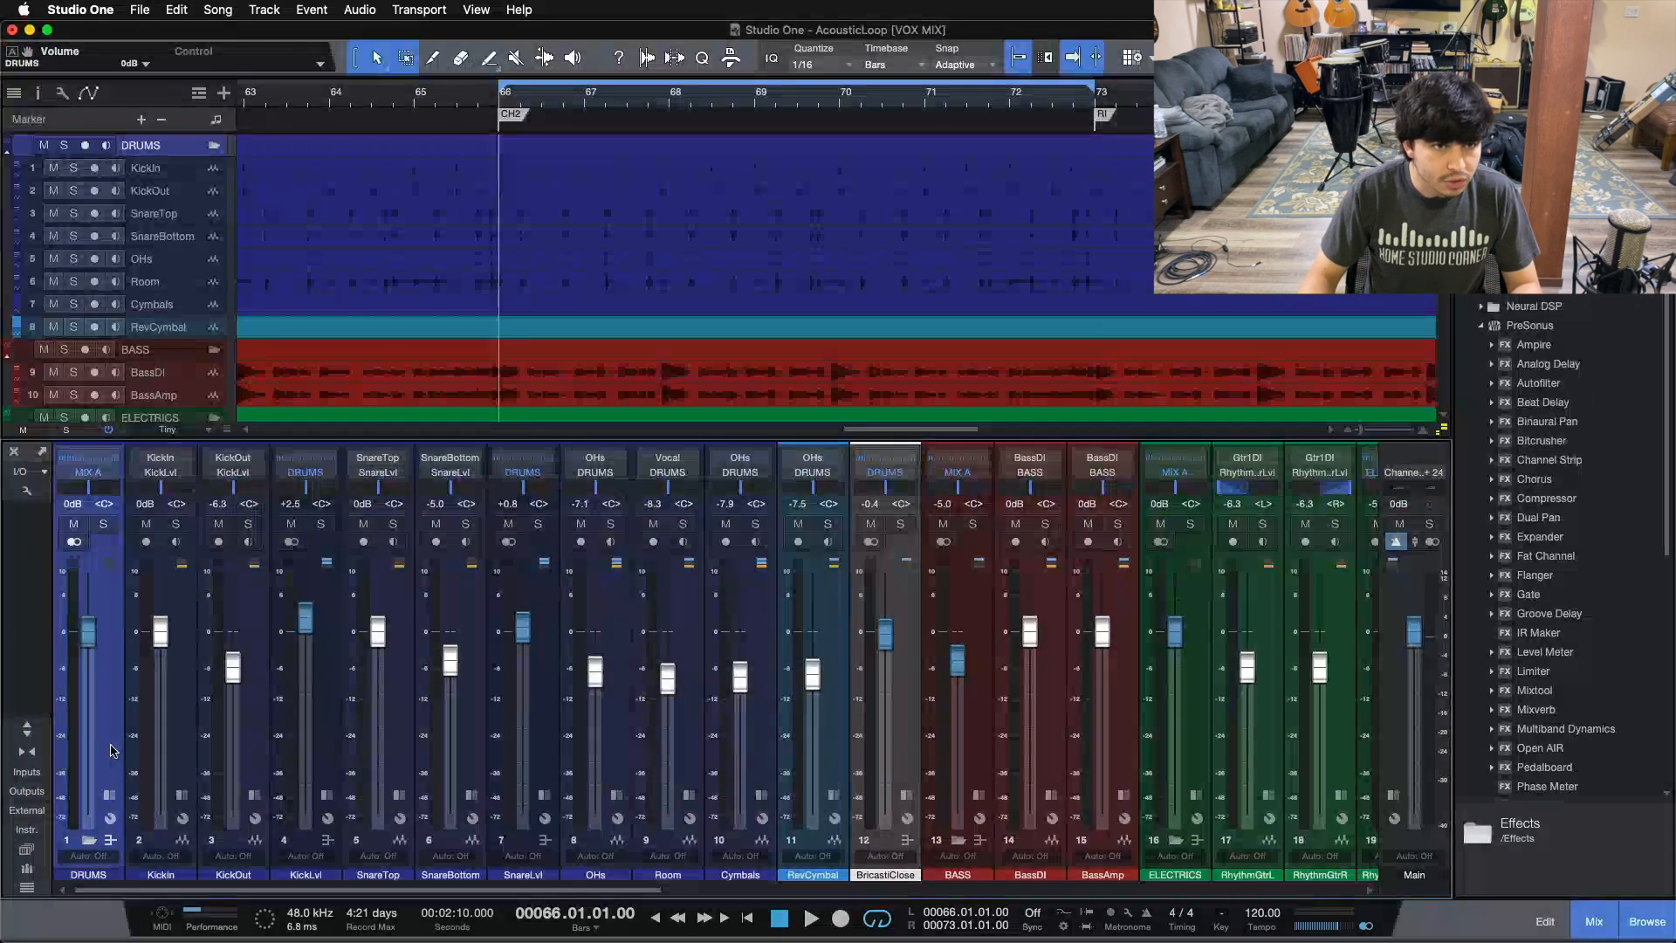
key(F3)
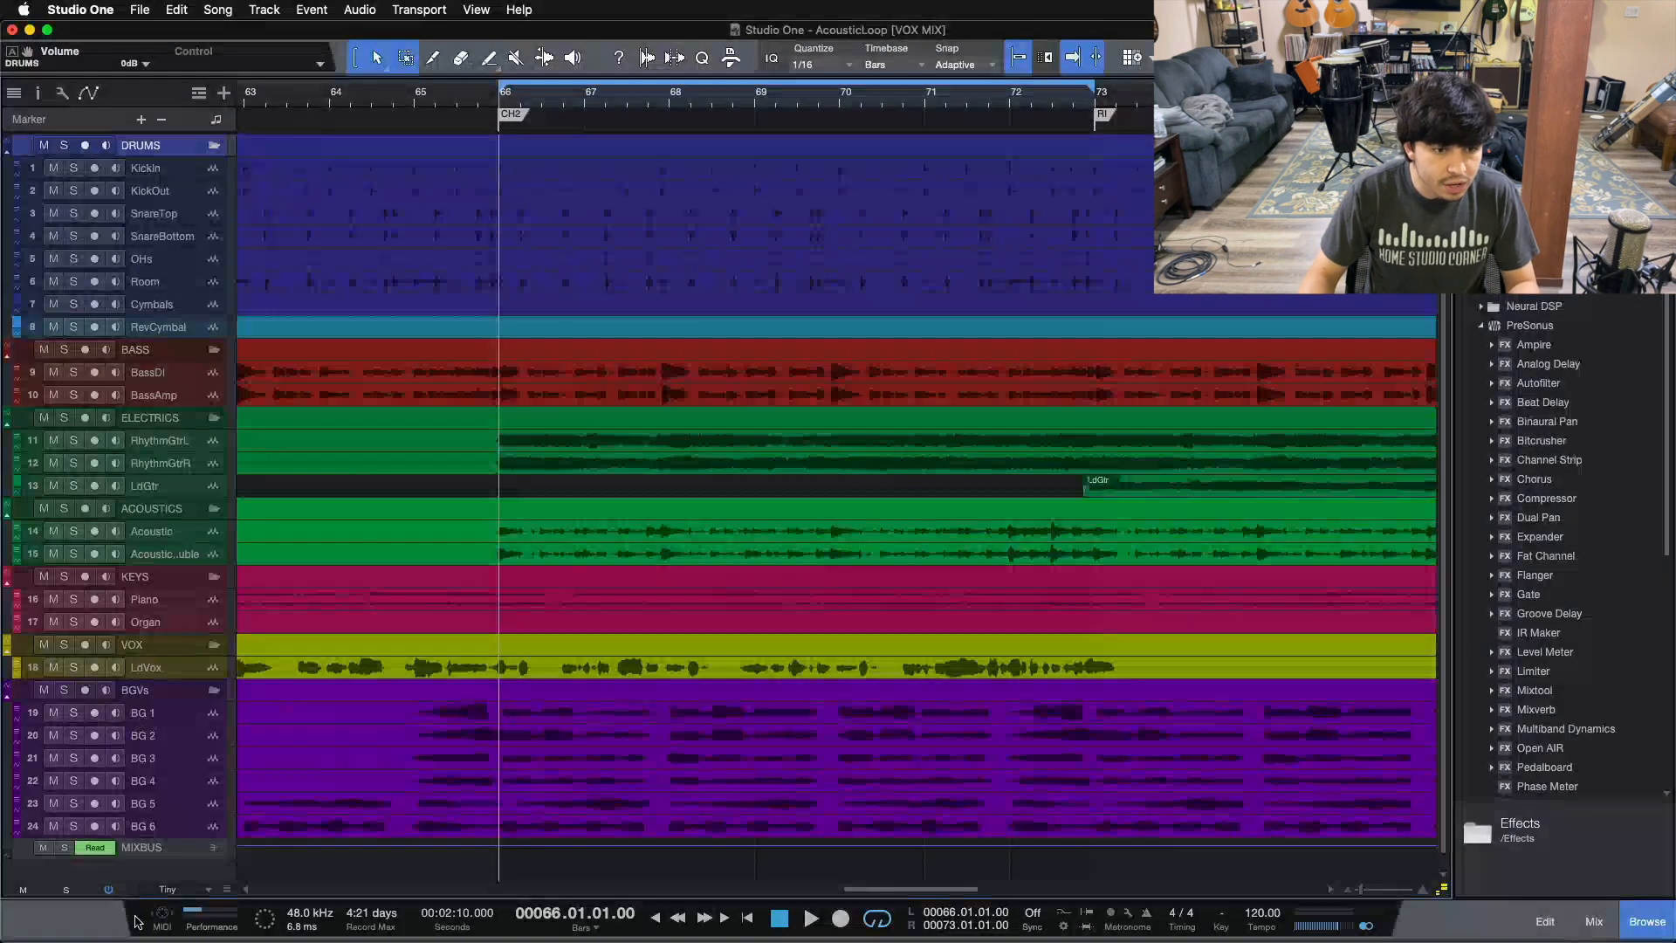
click(158, 889)
click(170, 833)
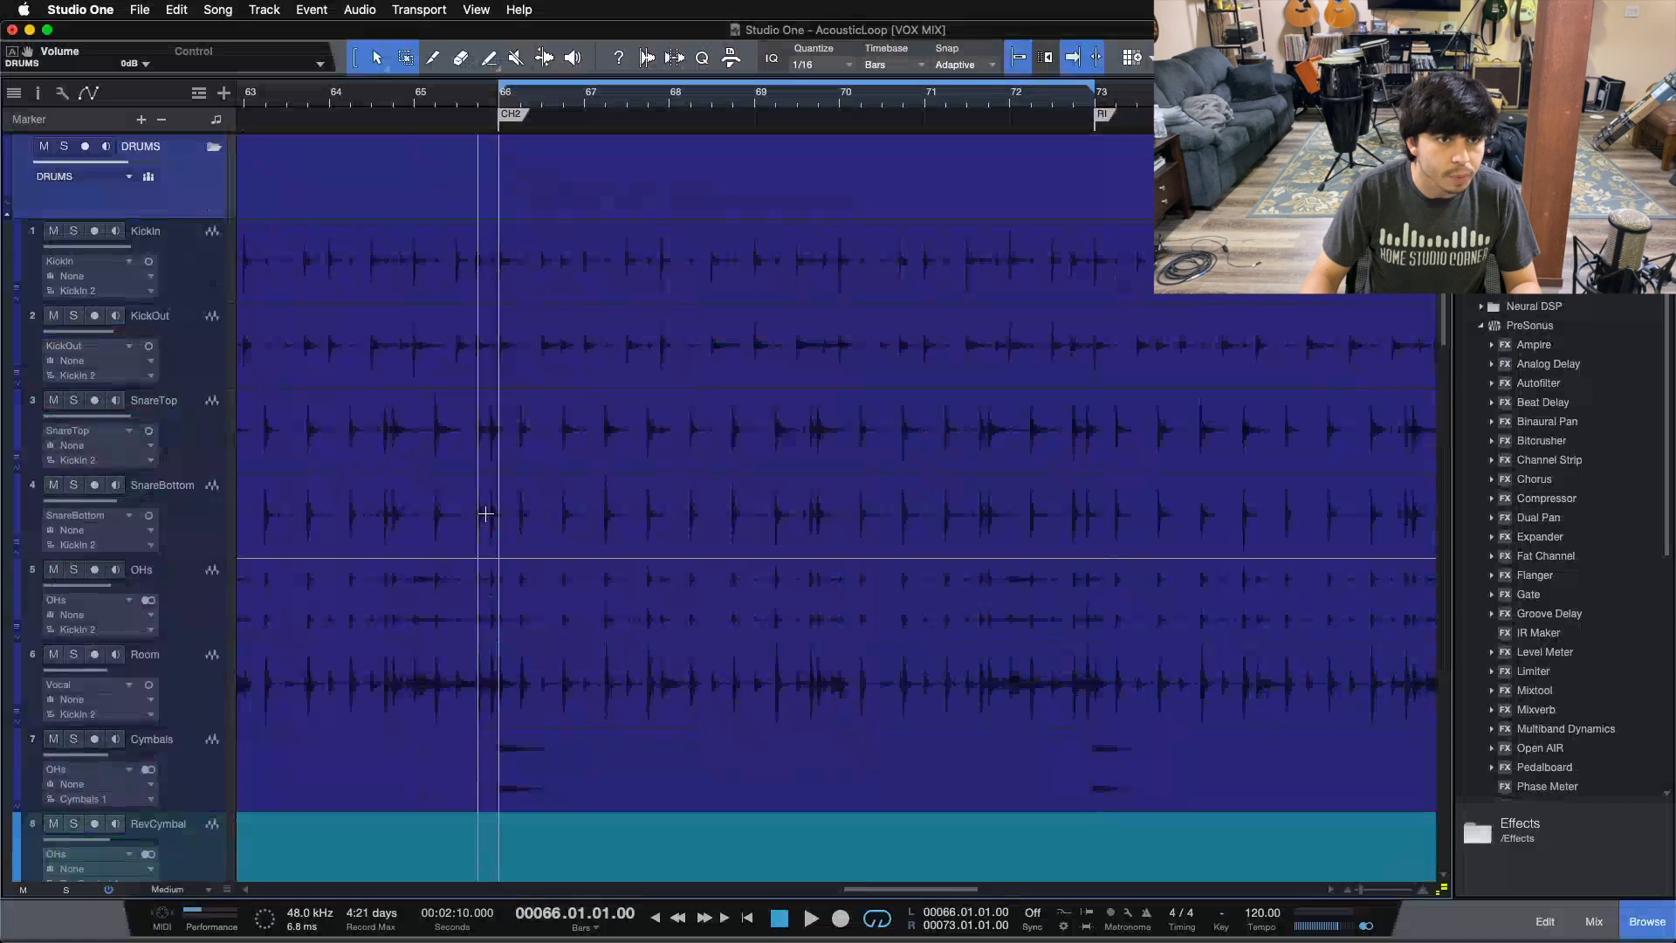
Step: Collapse the DRUMS folder track and select the BASS folder track
click(213, 147)
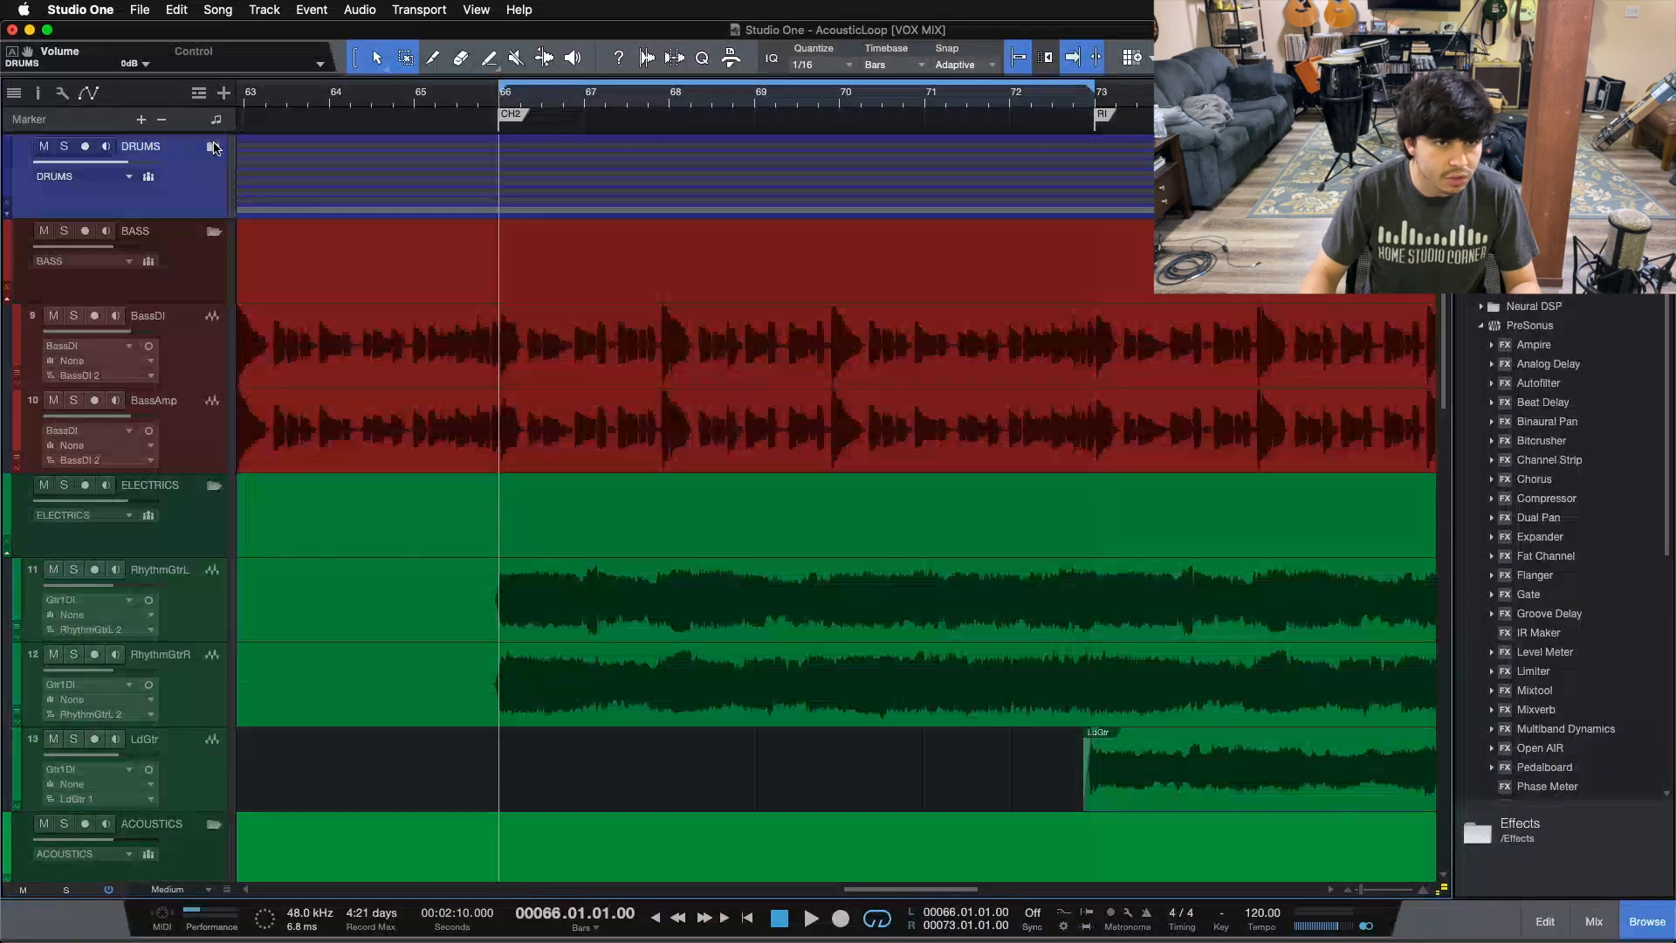
click(175, 254)
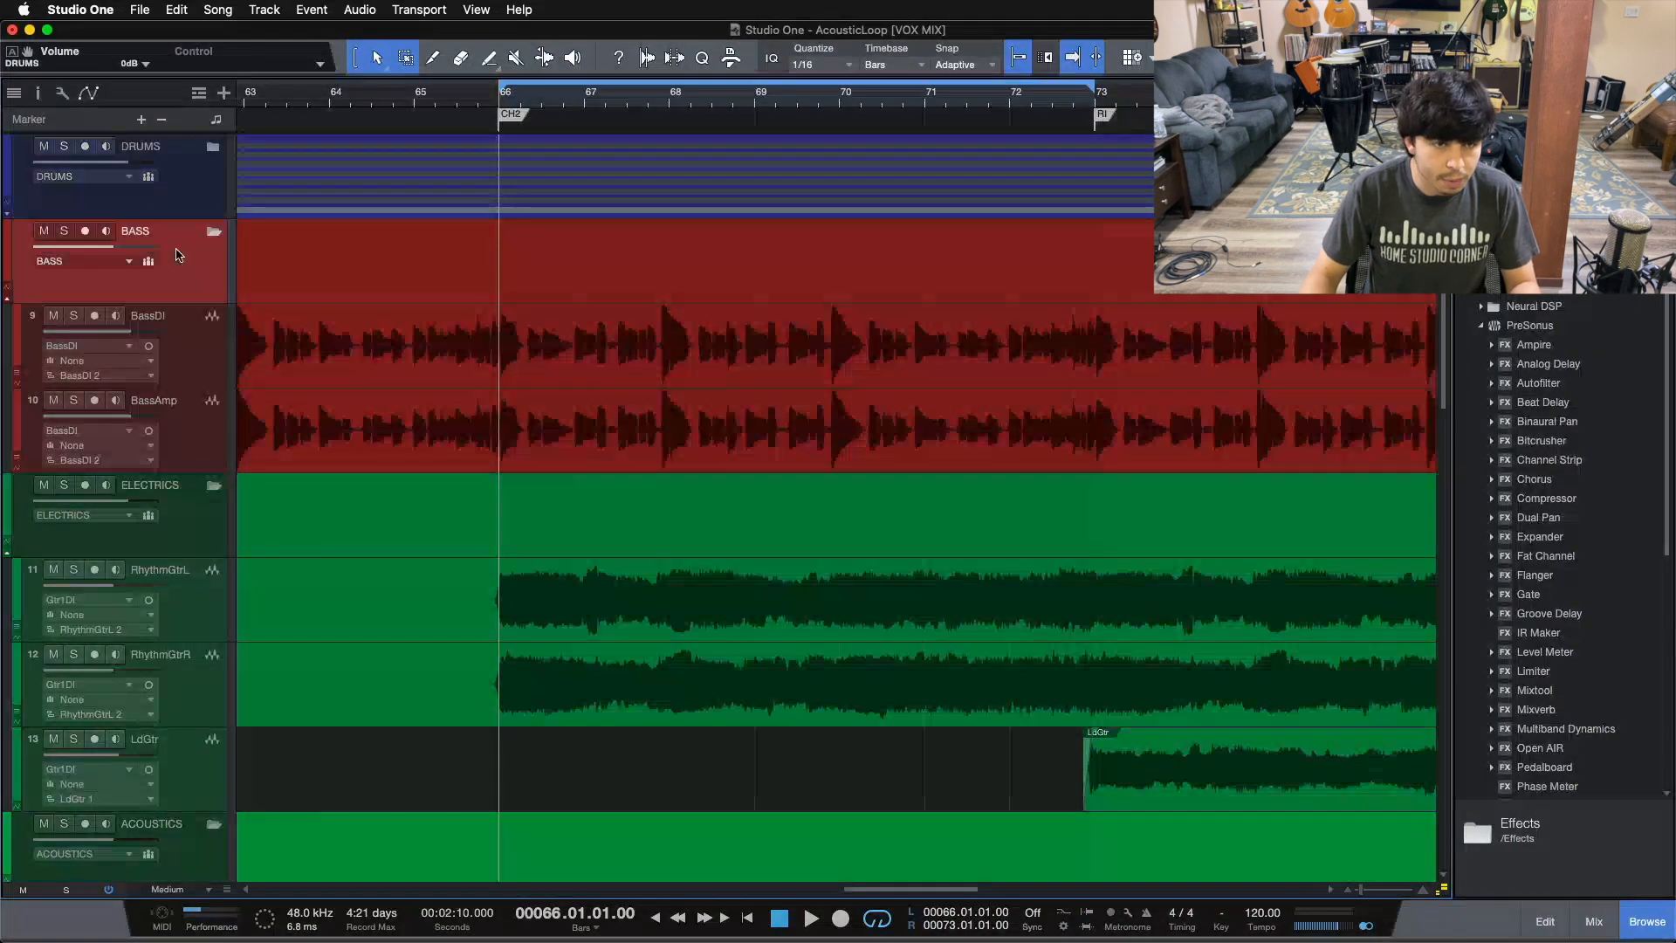
key(F3)
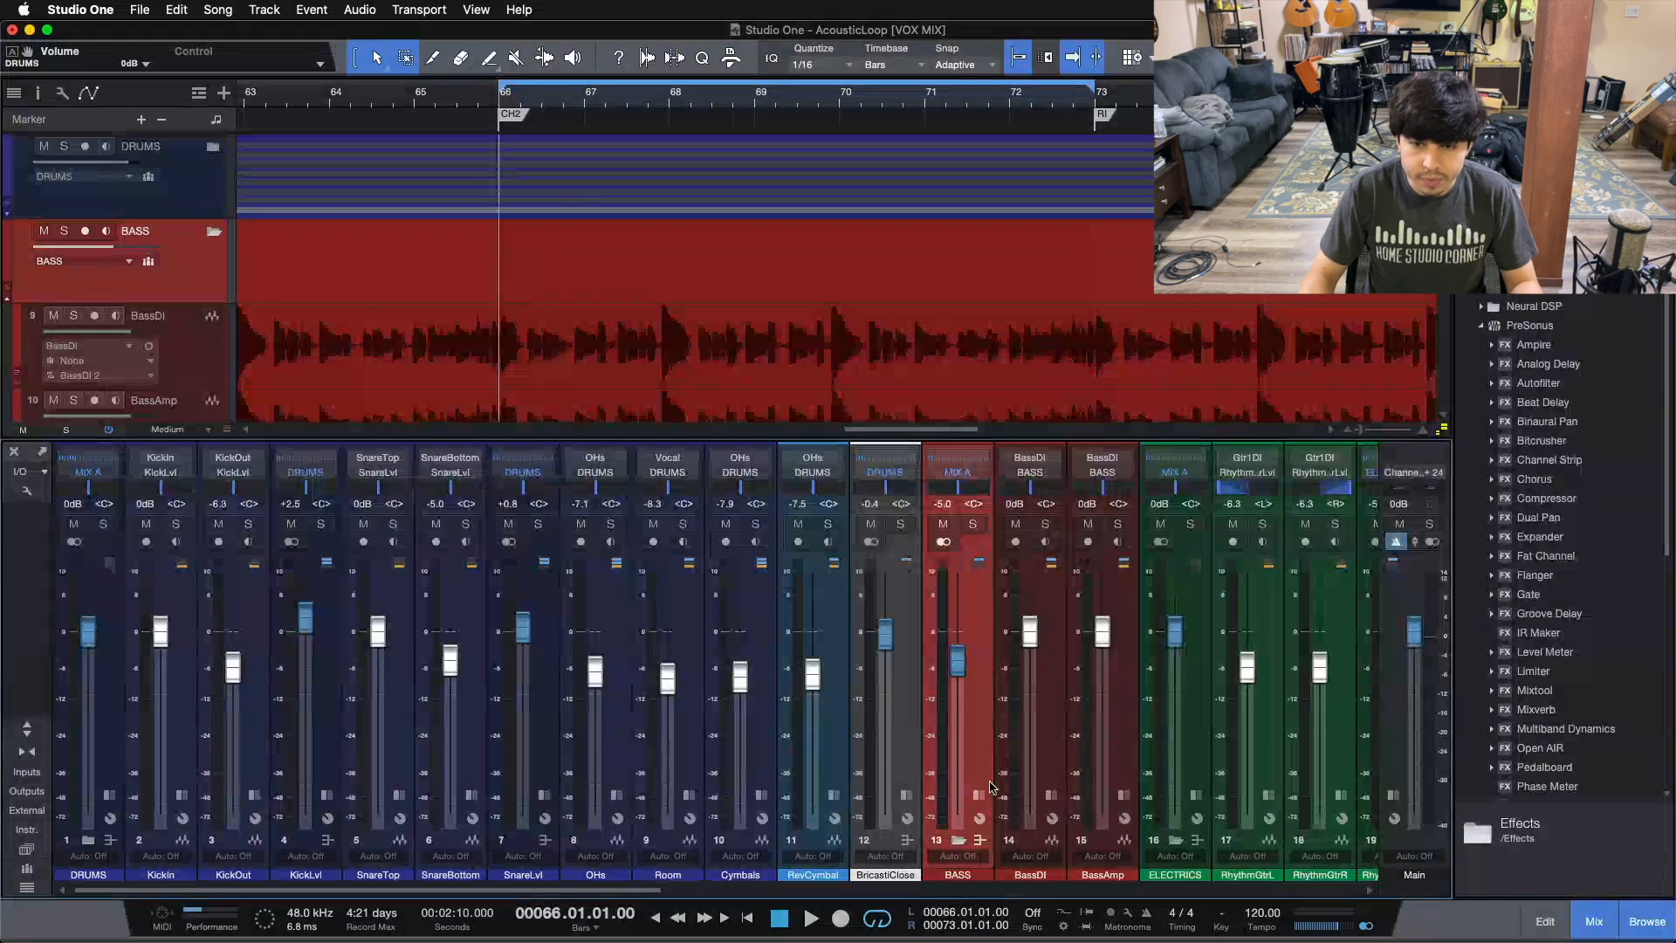
key(F3)
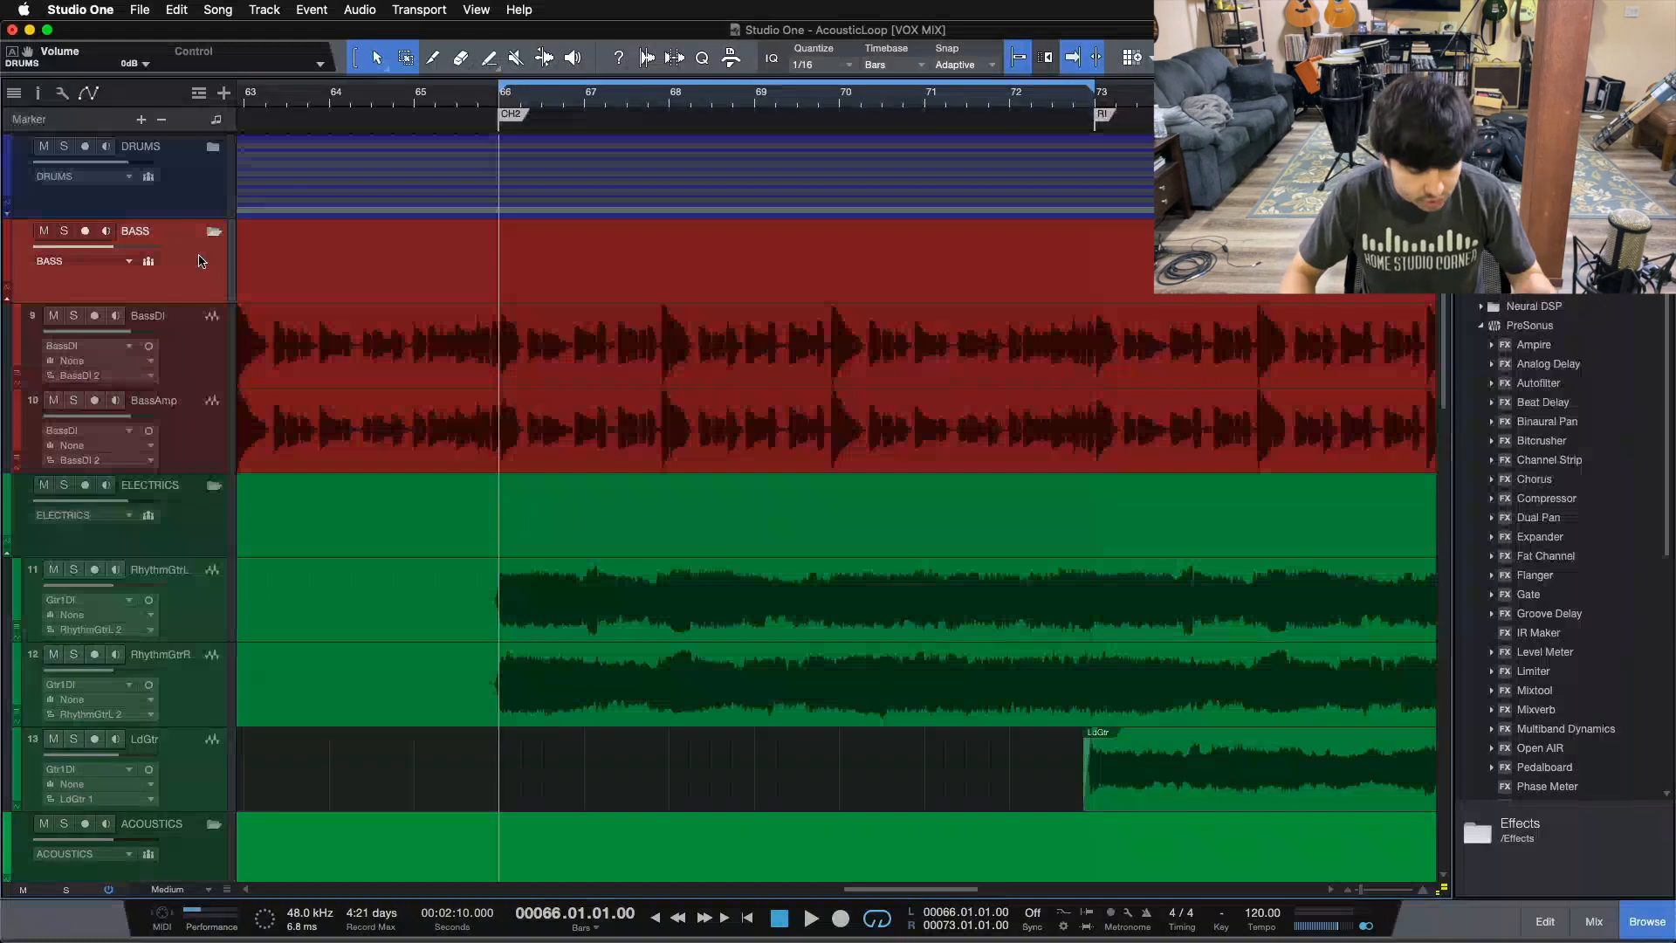
key(F3)
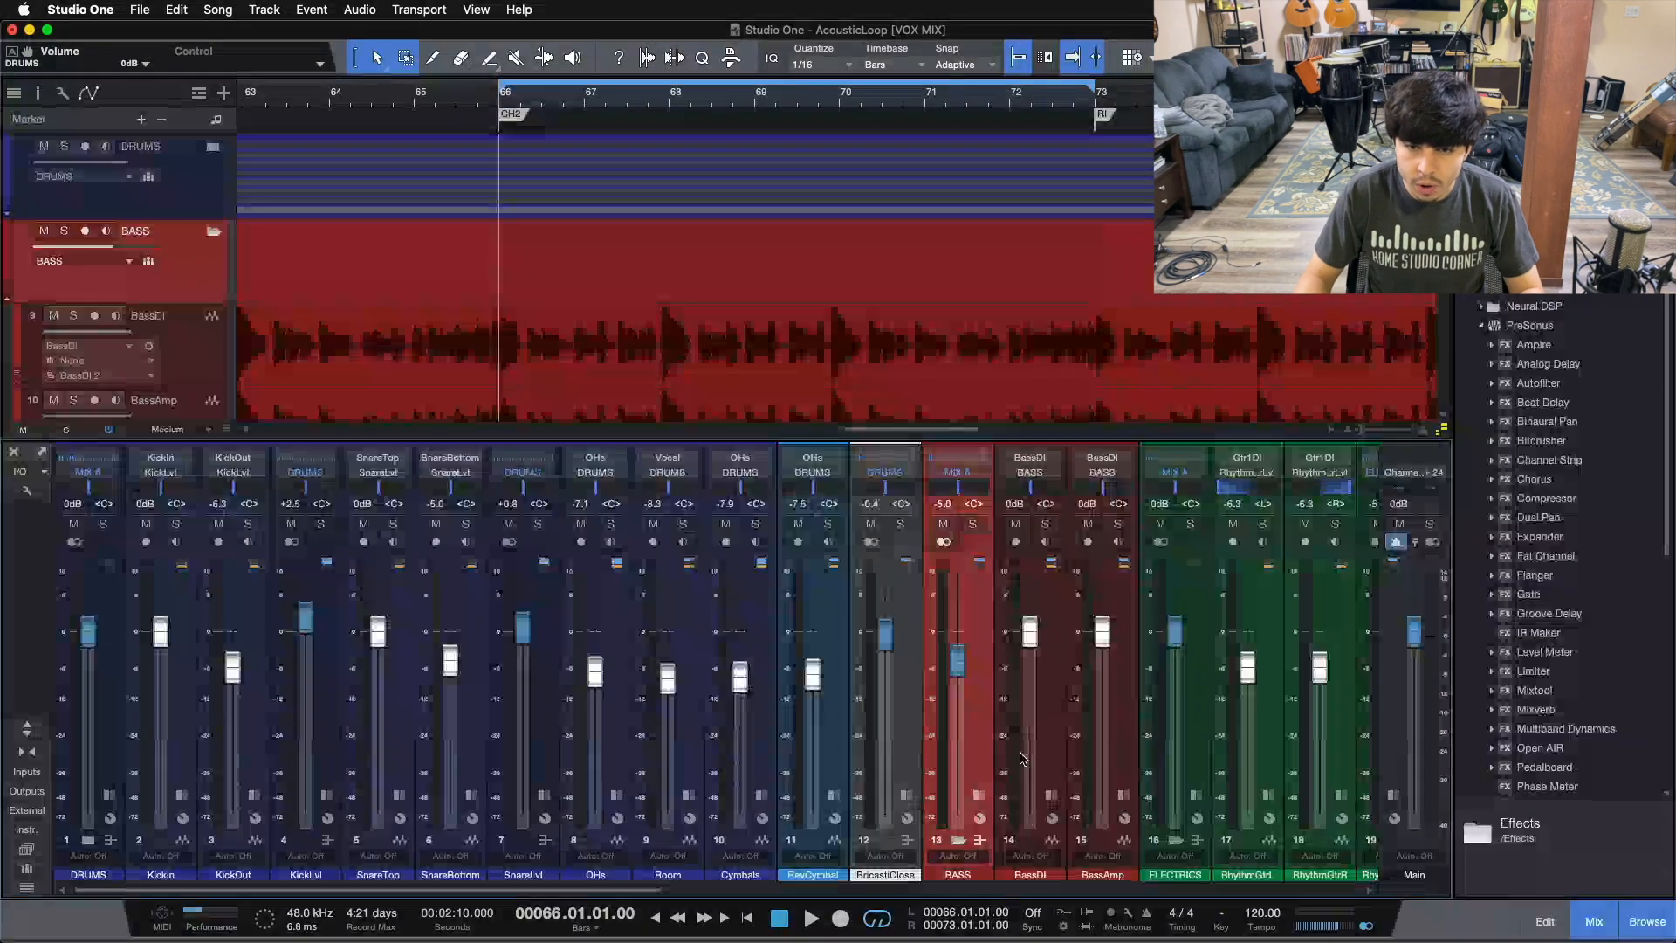
key(F3)
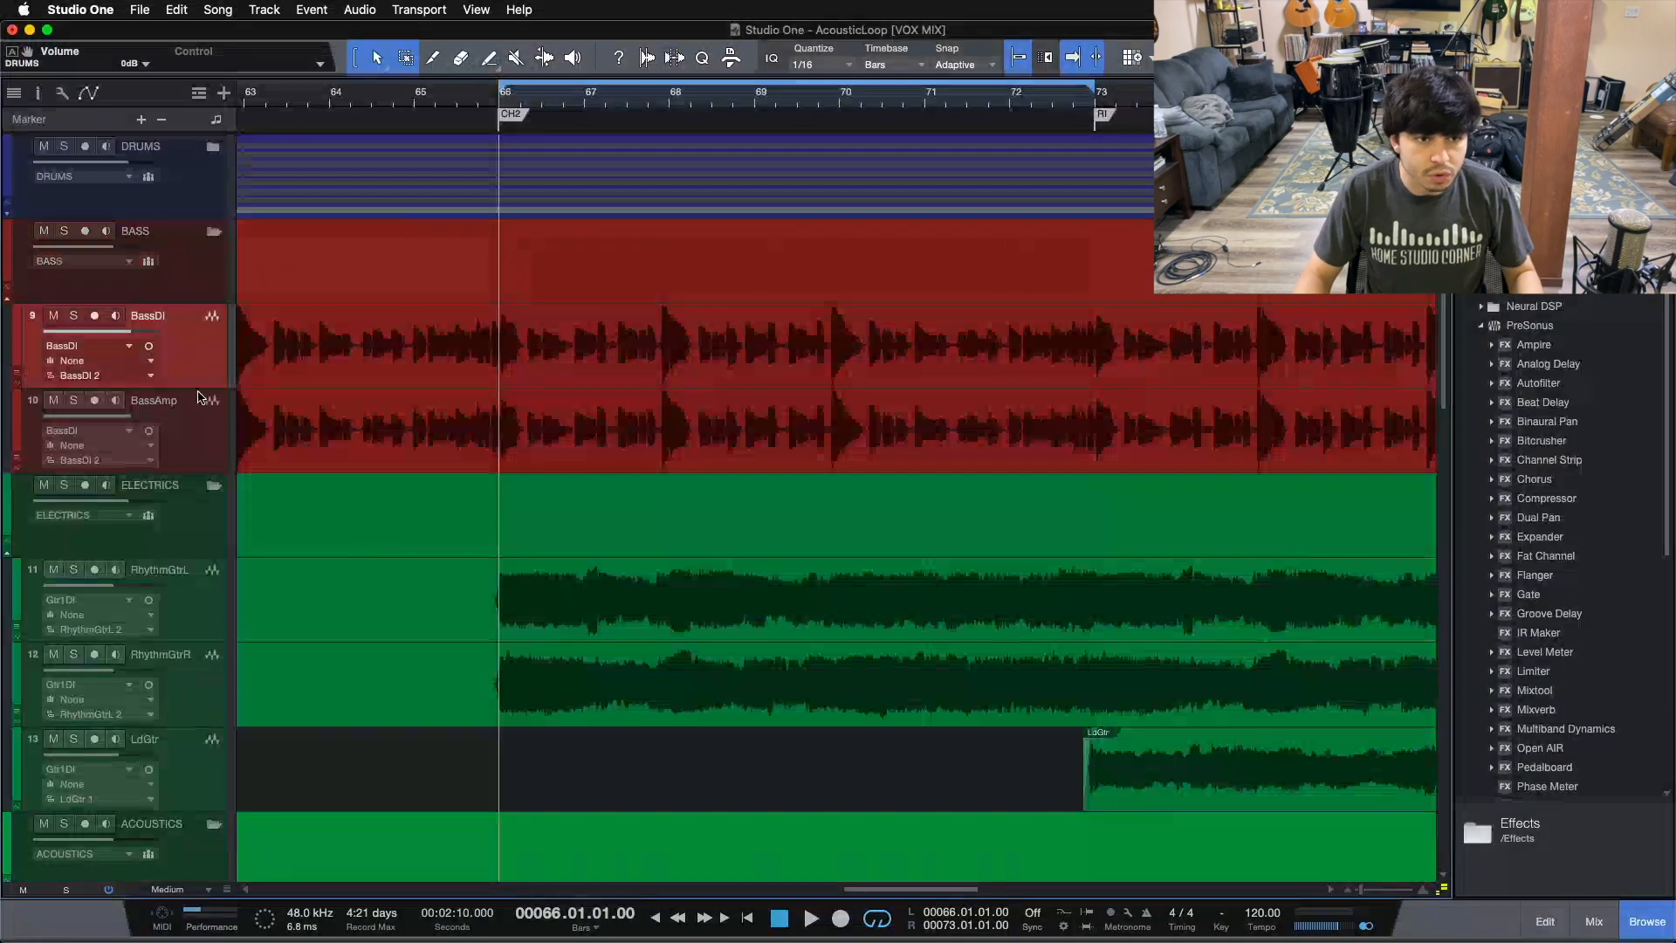
Step: Set the BASS folder track's bus channel to BASS
right_click(198, 439)
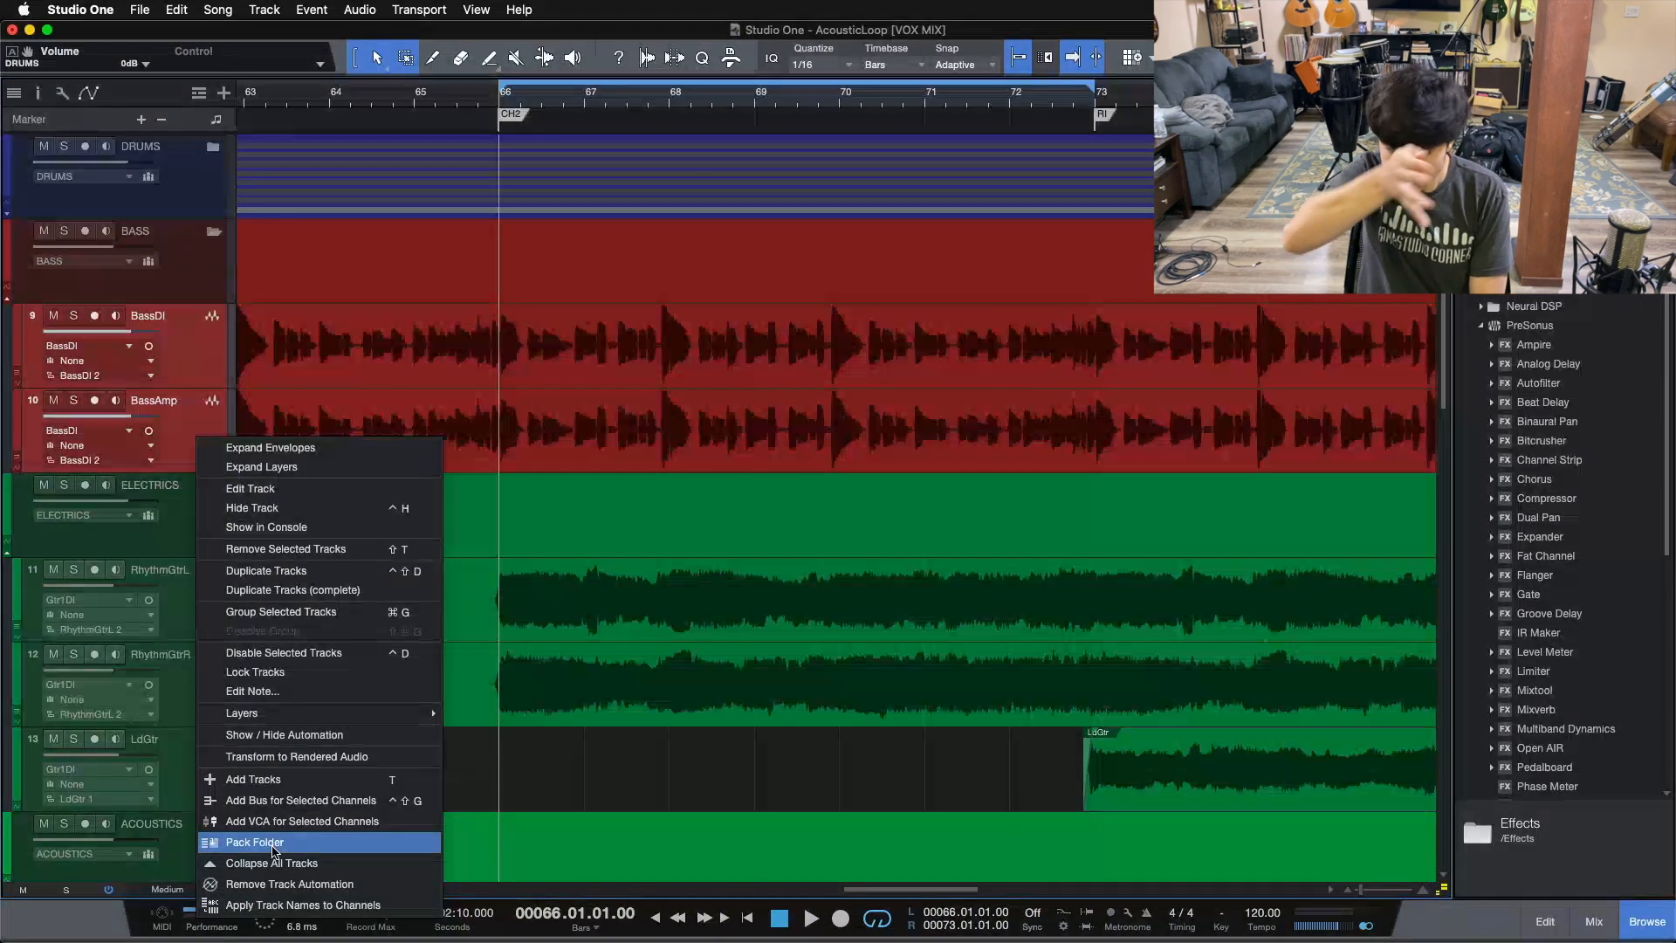
click(185, 343)
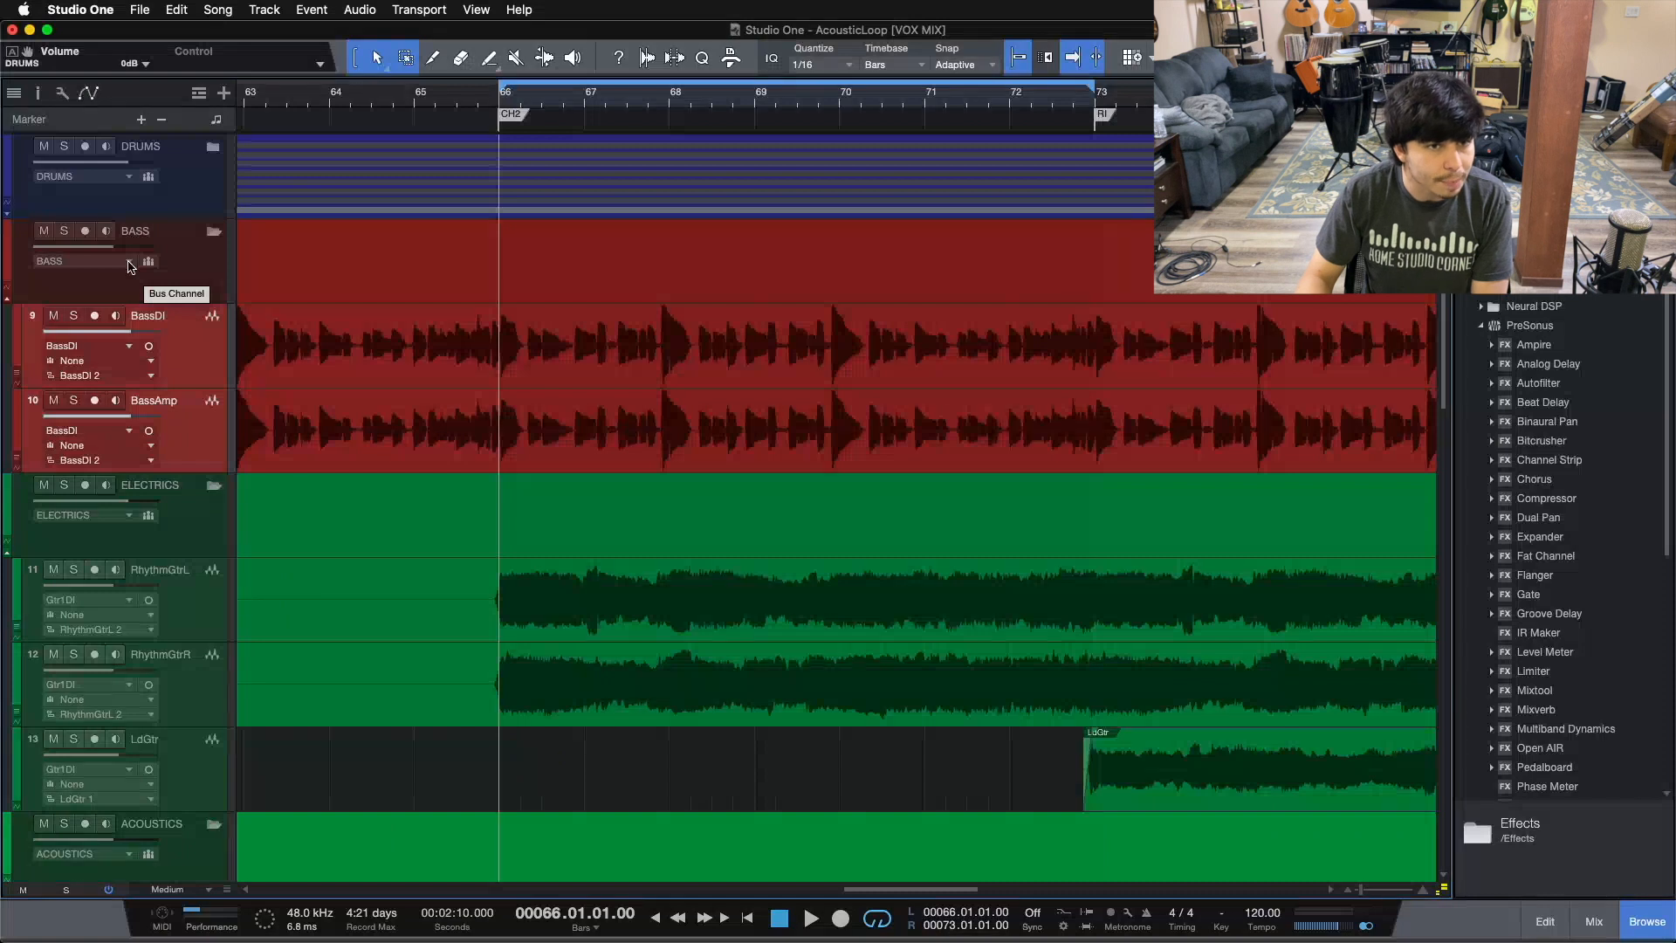
click(129, 264)
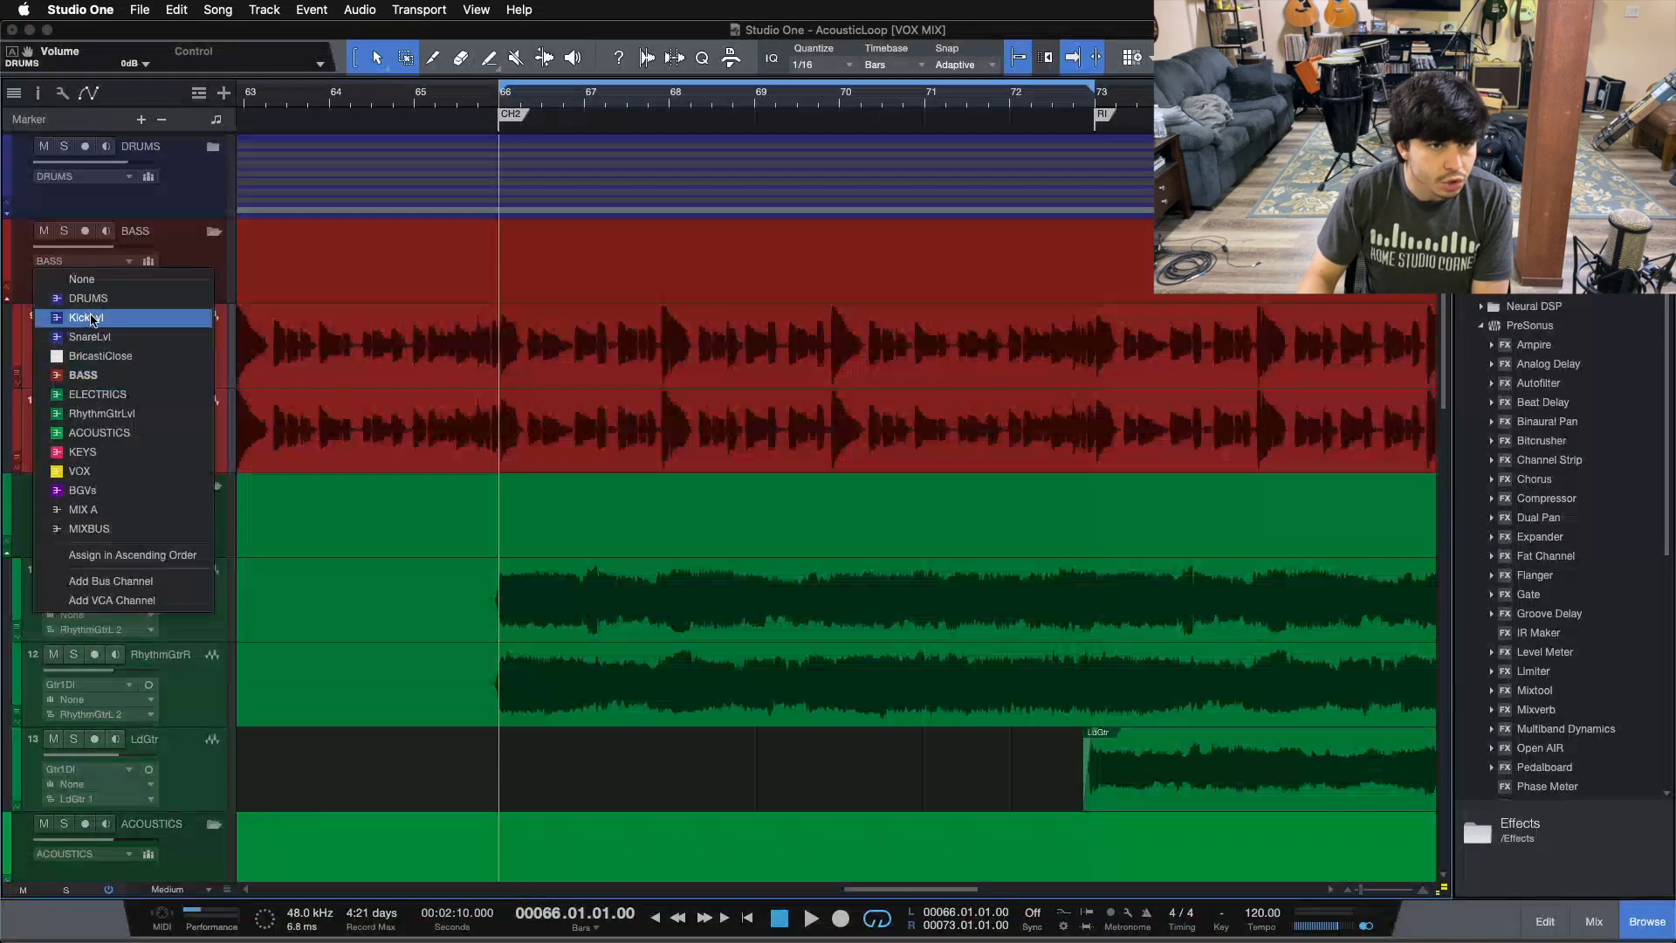
click(88, 375)
click(199, 268)
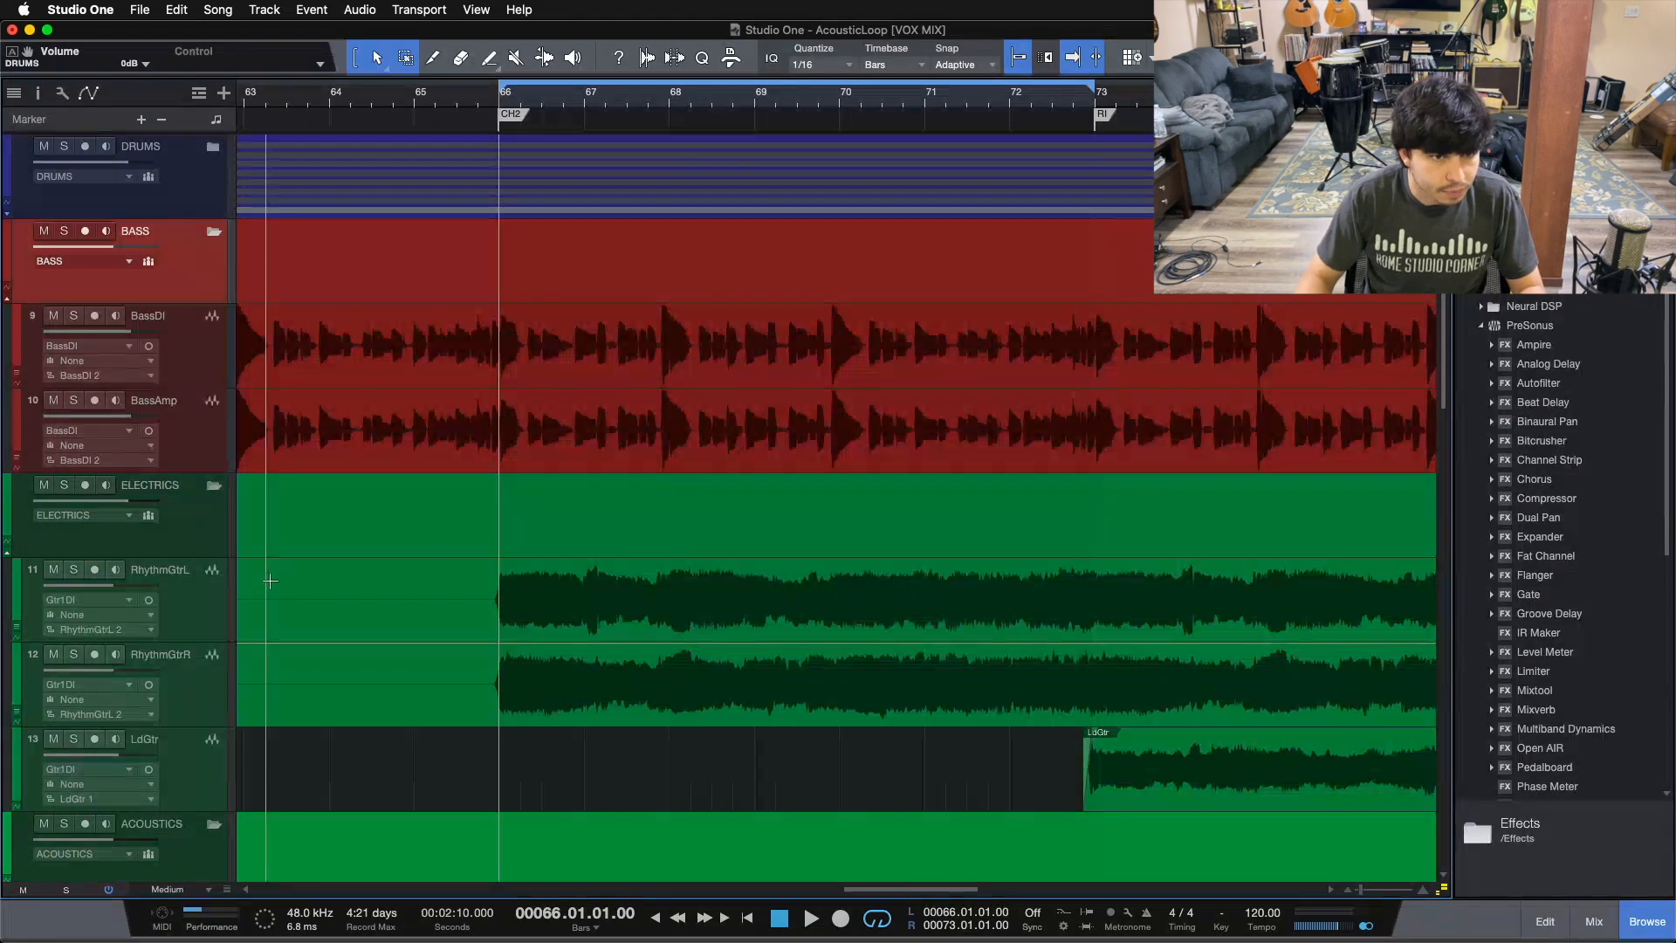
Step: Scroll through the ELECTRICS and ACOUSTICS folder tracks to review their bus channel assignments
scroll(271, 578, down, 3)
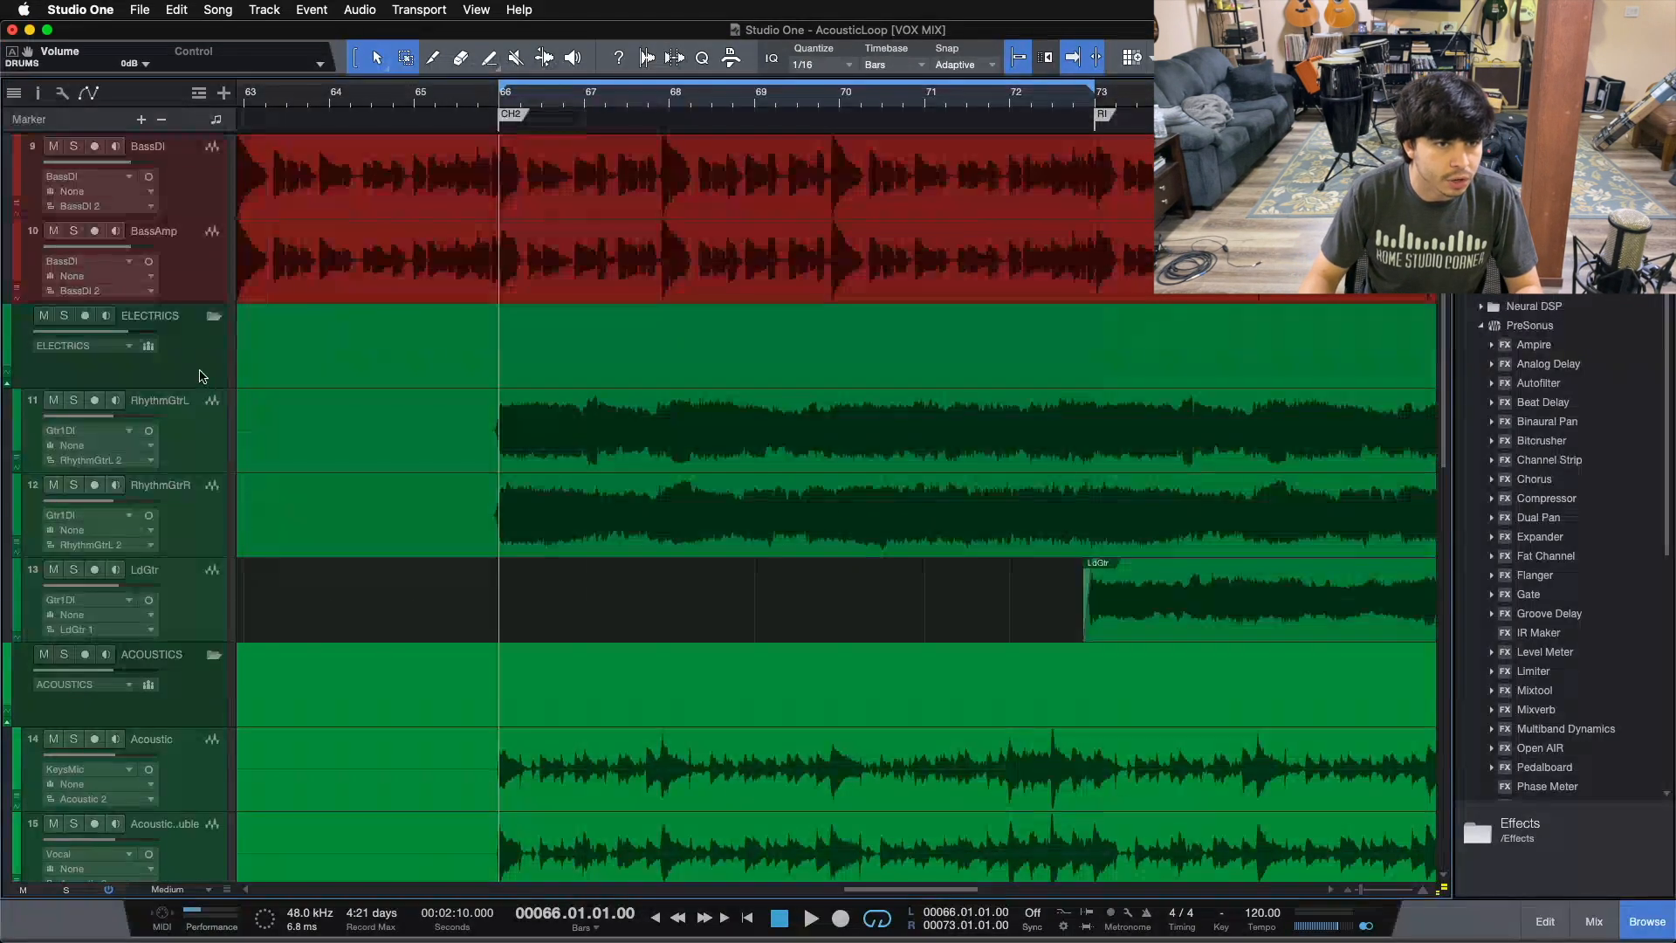
click(191, 386)
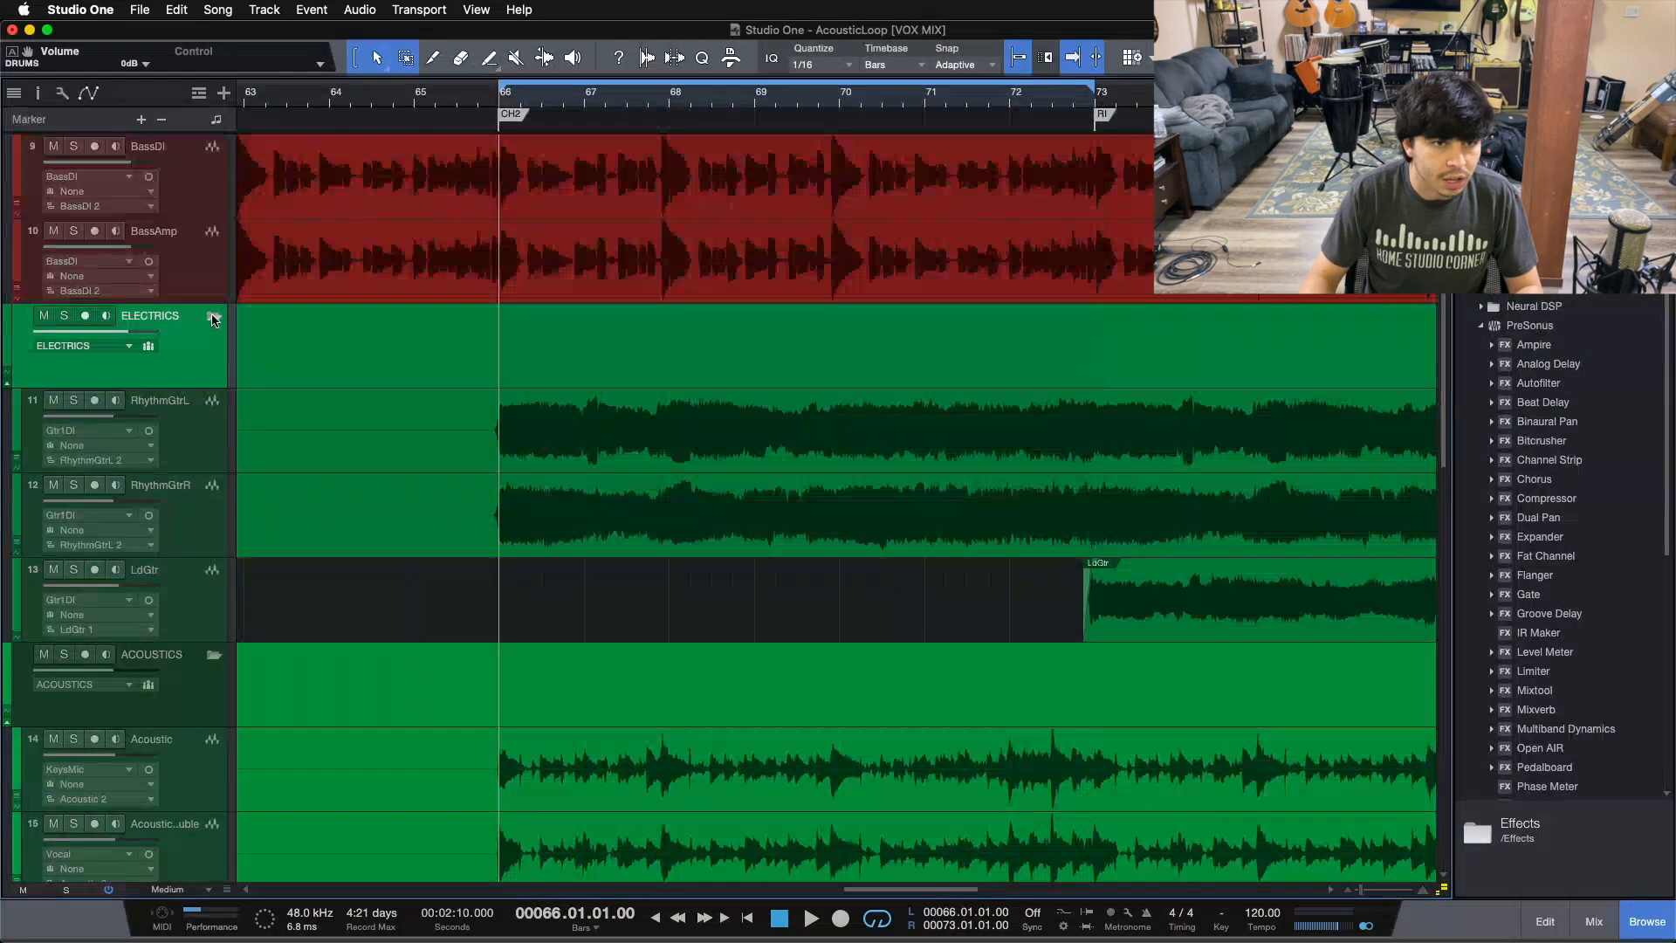
scroll(190, 608, down, 2)
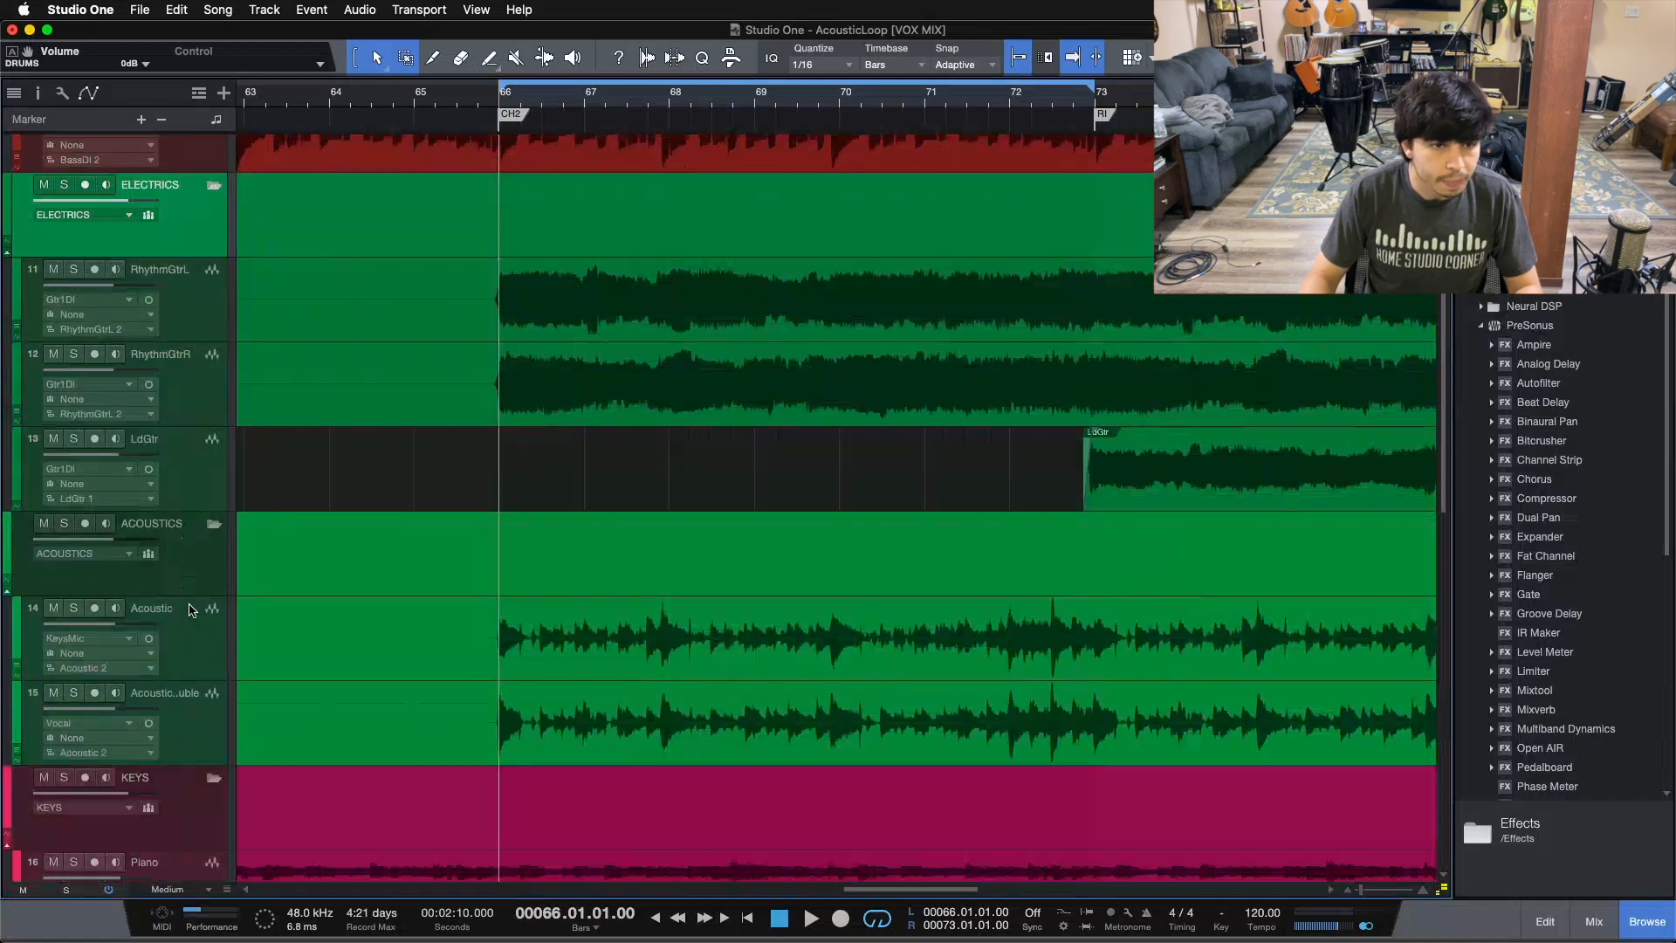
Step: Scroll down through the KEYS, VOX and BGVs folder tracks to review their bus channel assignments
click(213, 525)
click(213, 525)
scroll(213, 515, down, 4)
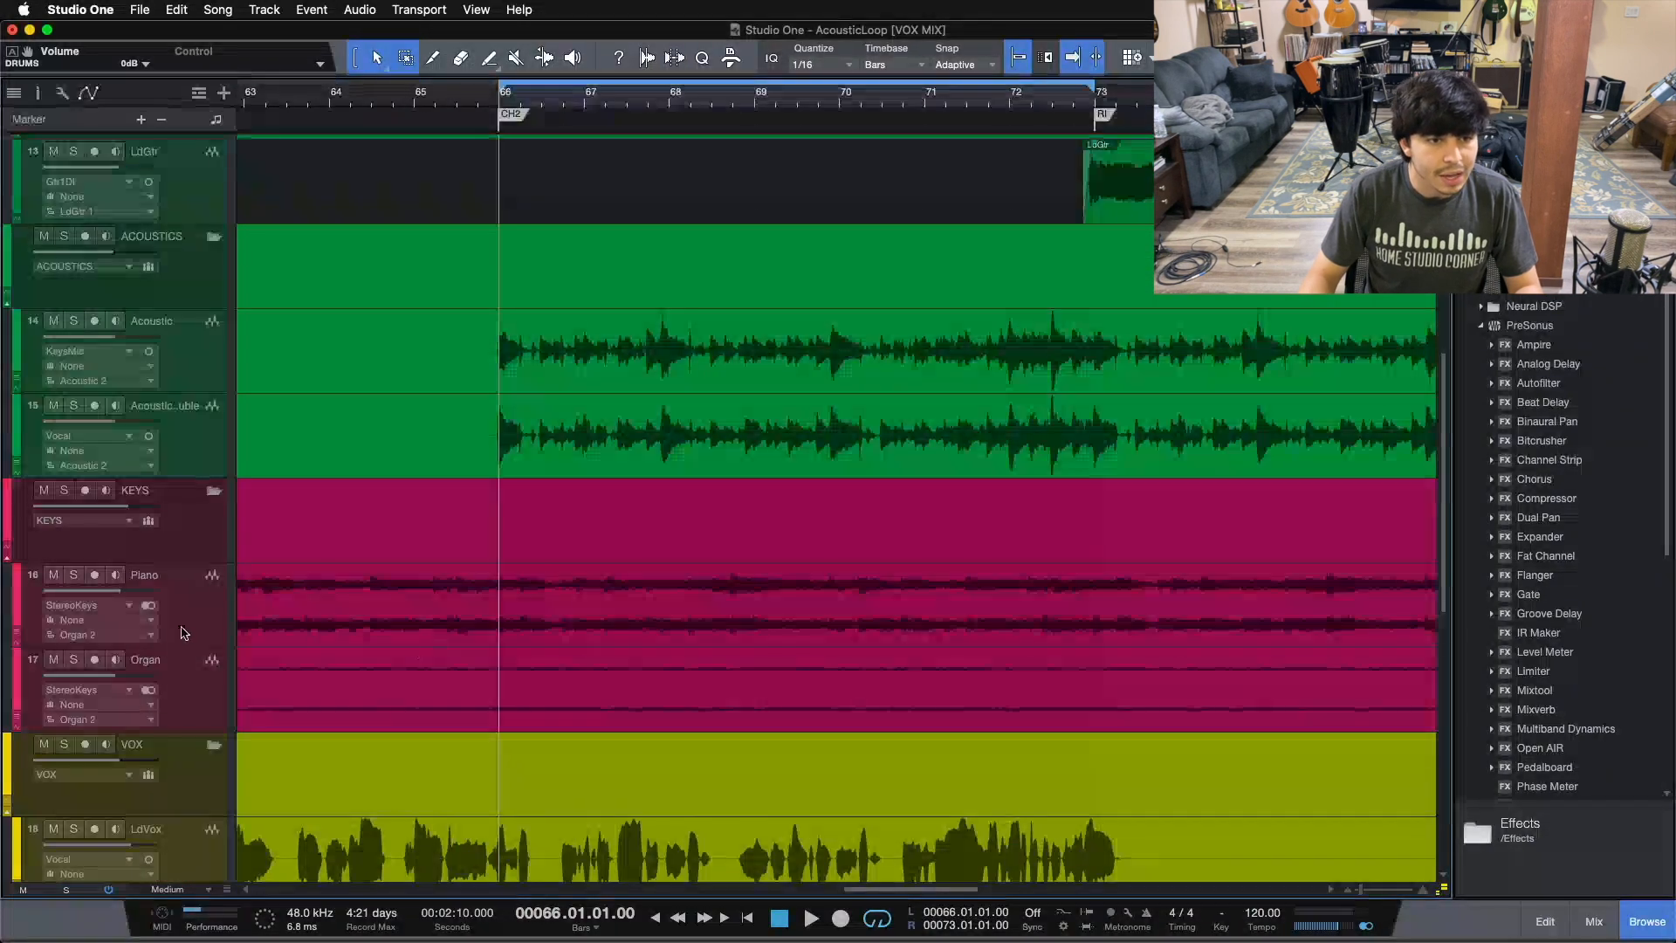
scroll(213, 524, down, 7)
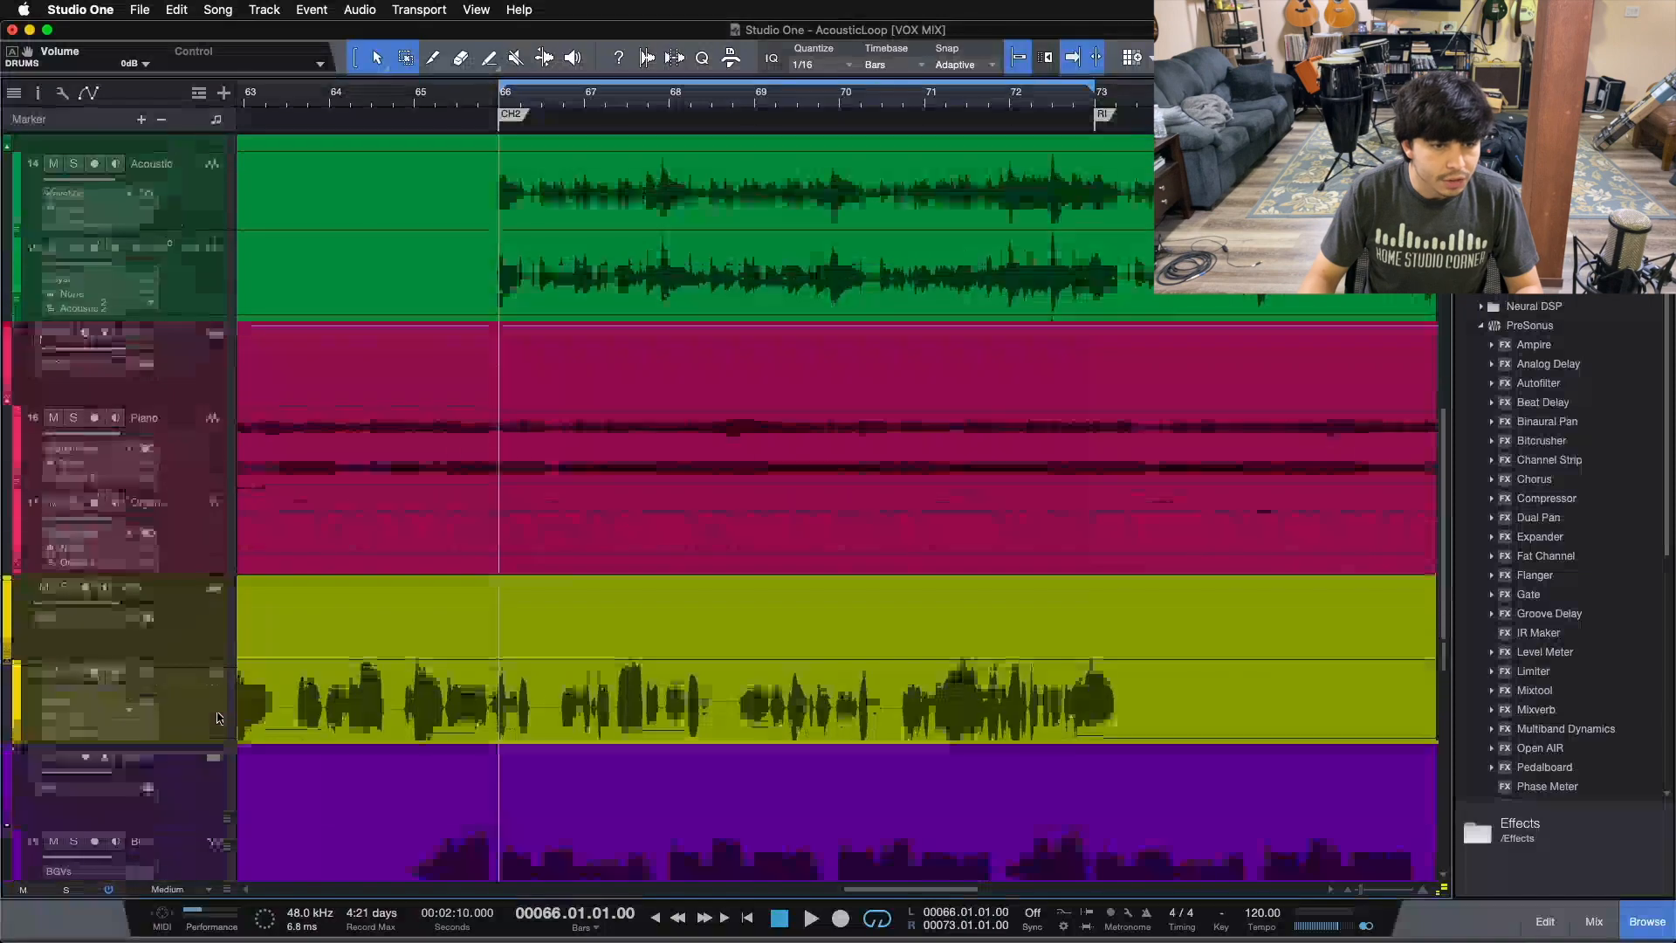
scroll(217, 674, down, 4)
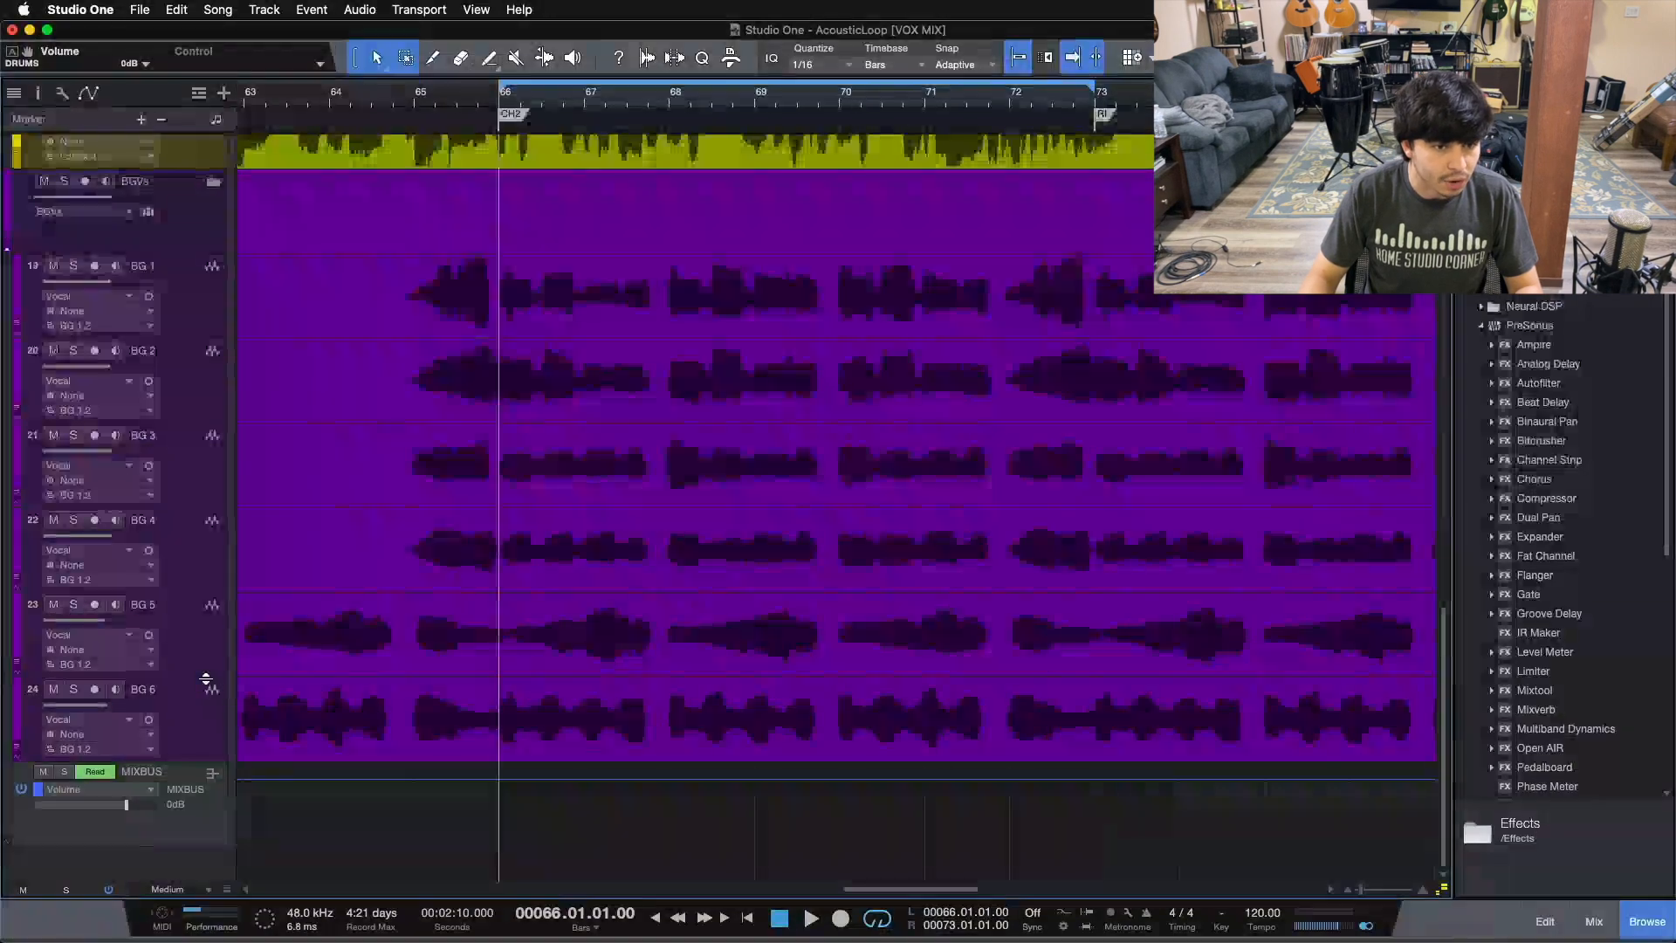
Step: Open the mixer and review the effect return, bus and folder channels across the whole console
key(F3)
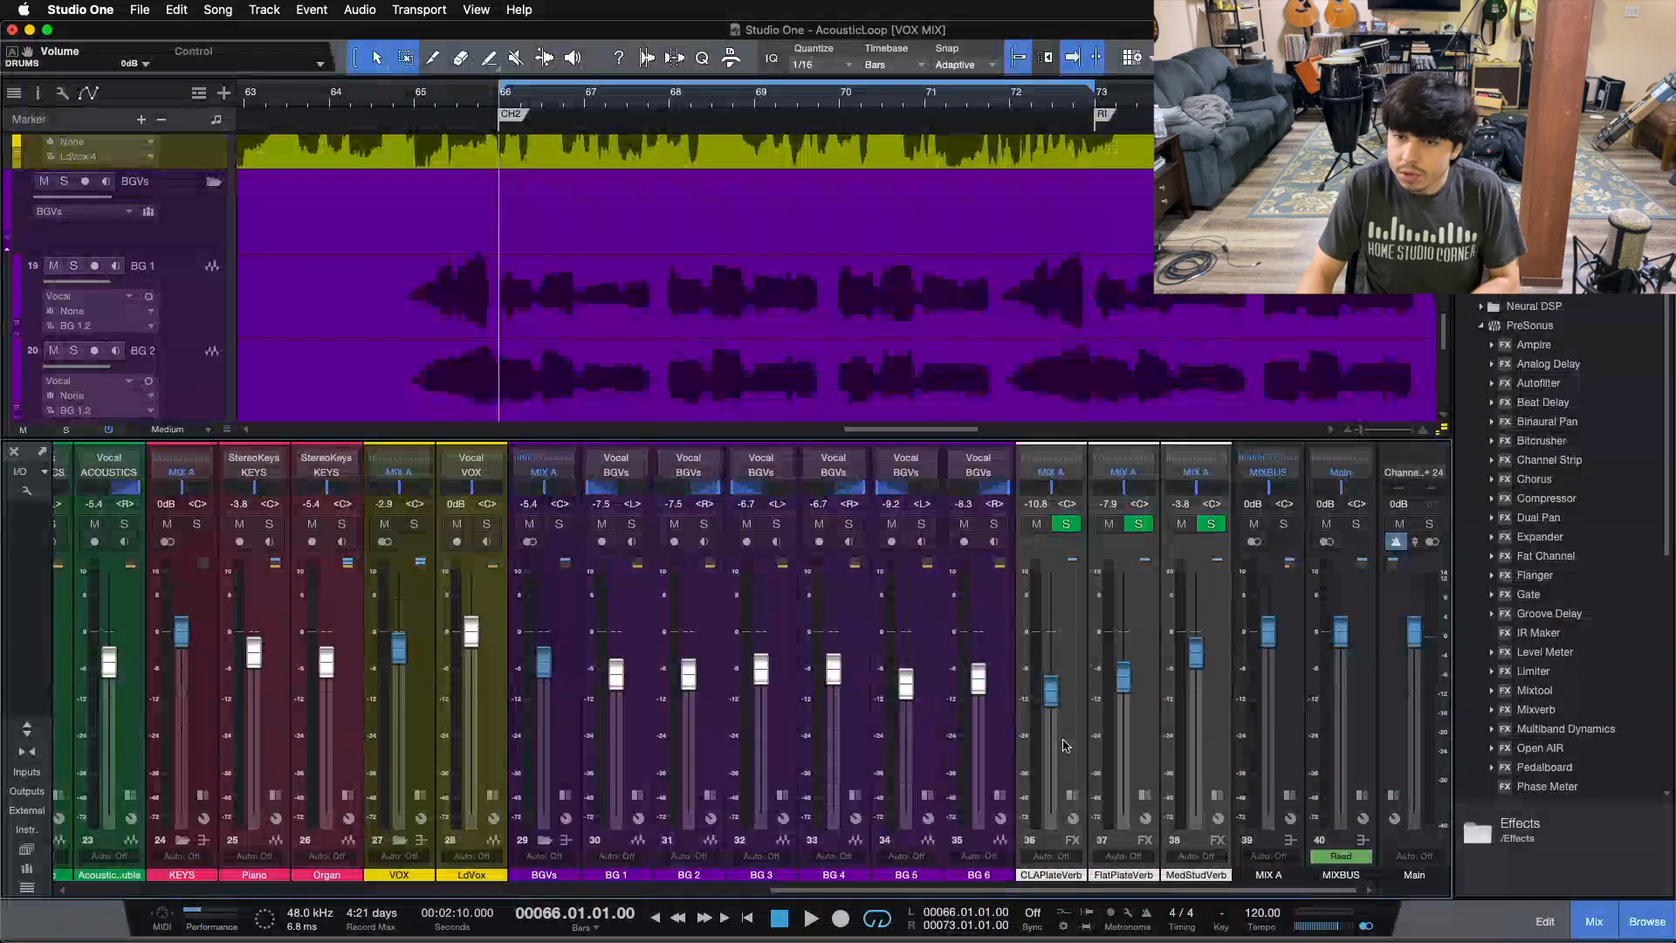
click(1064, 744)
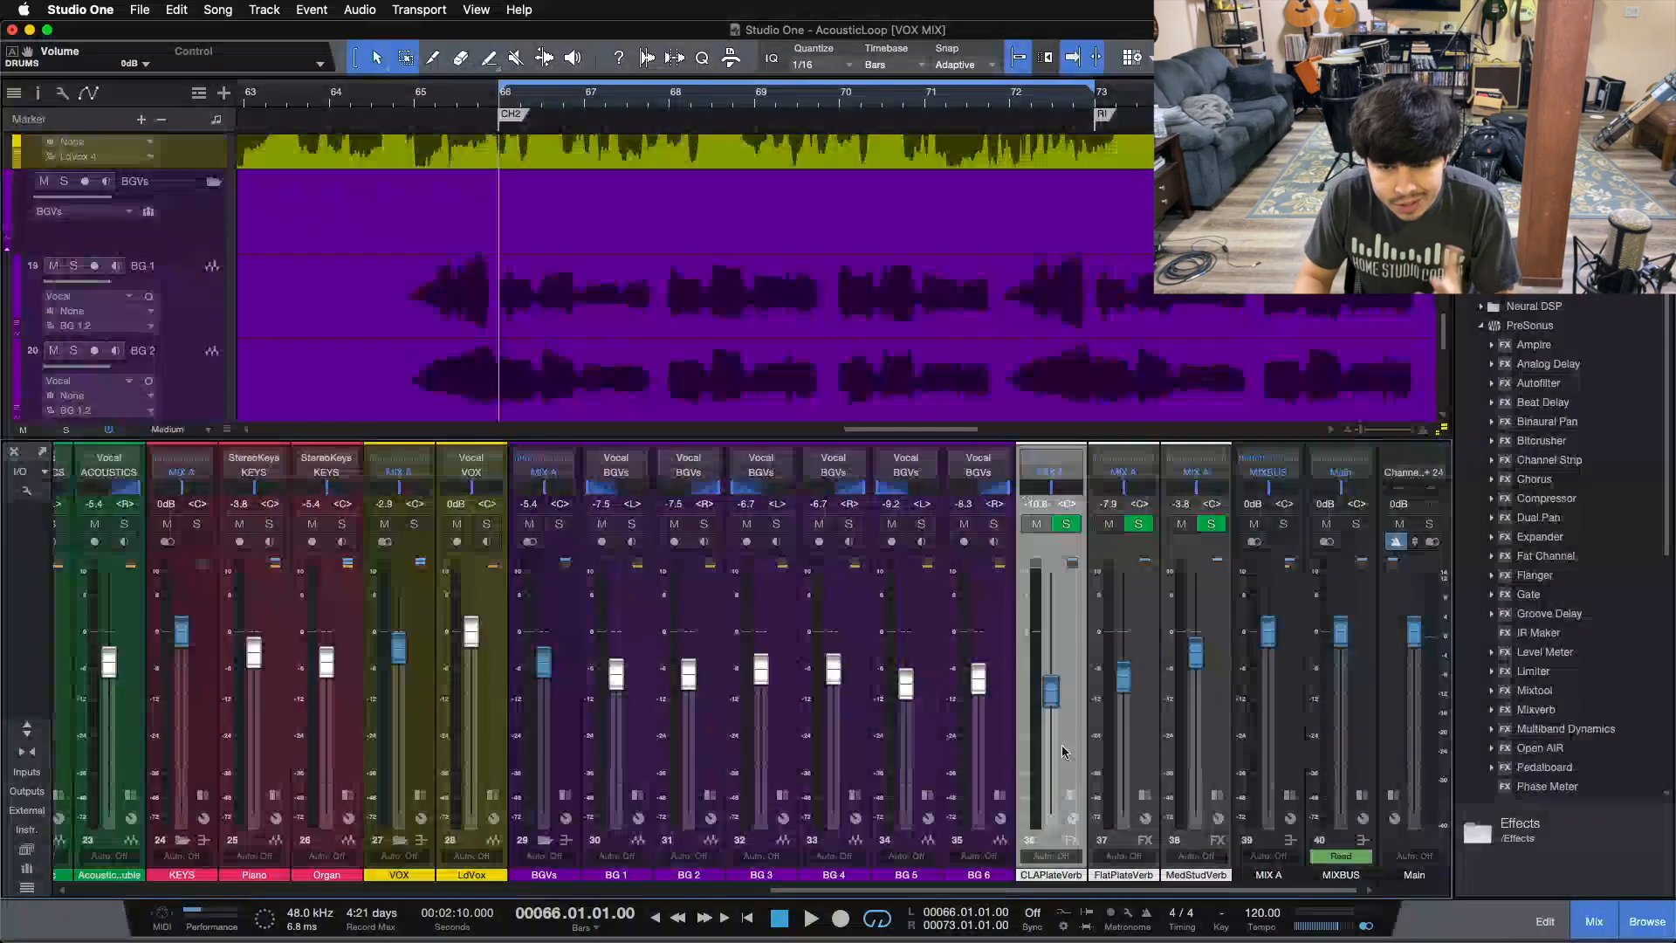
drag(1004, 889, 321, 869)
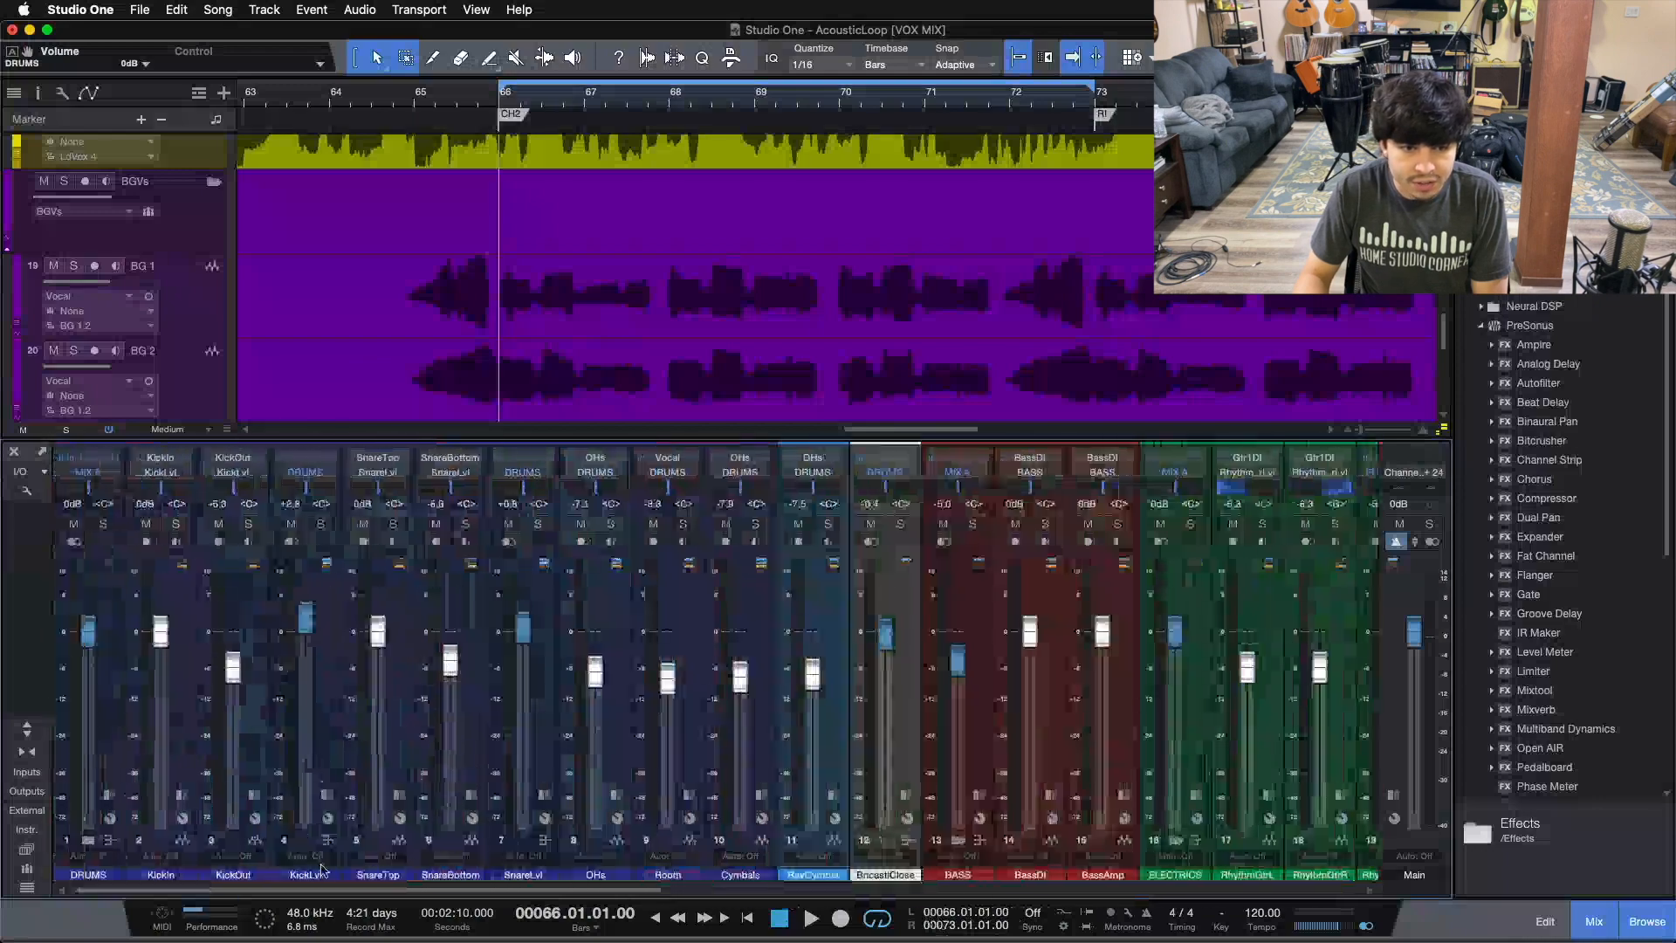
click(905, 698)
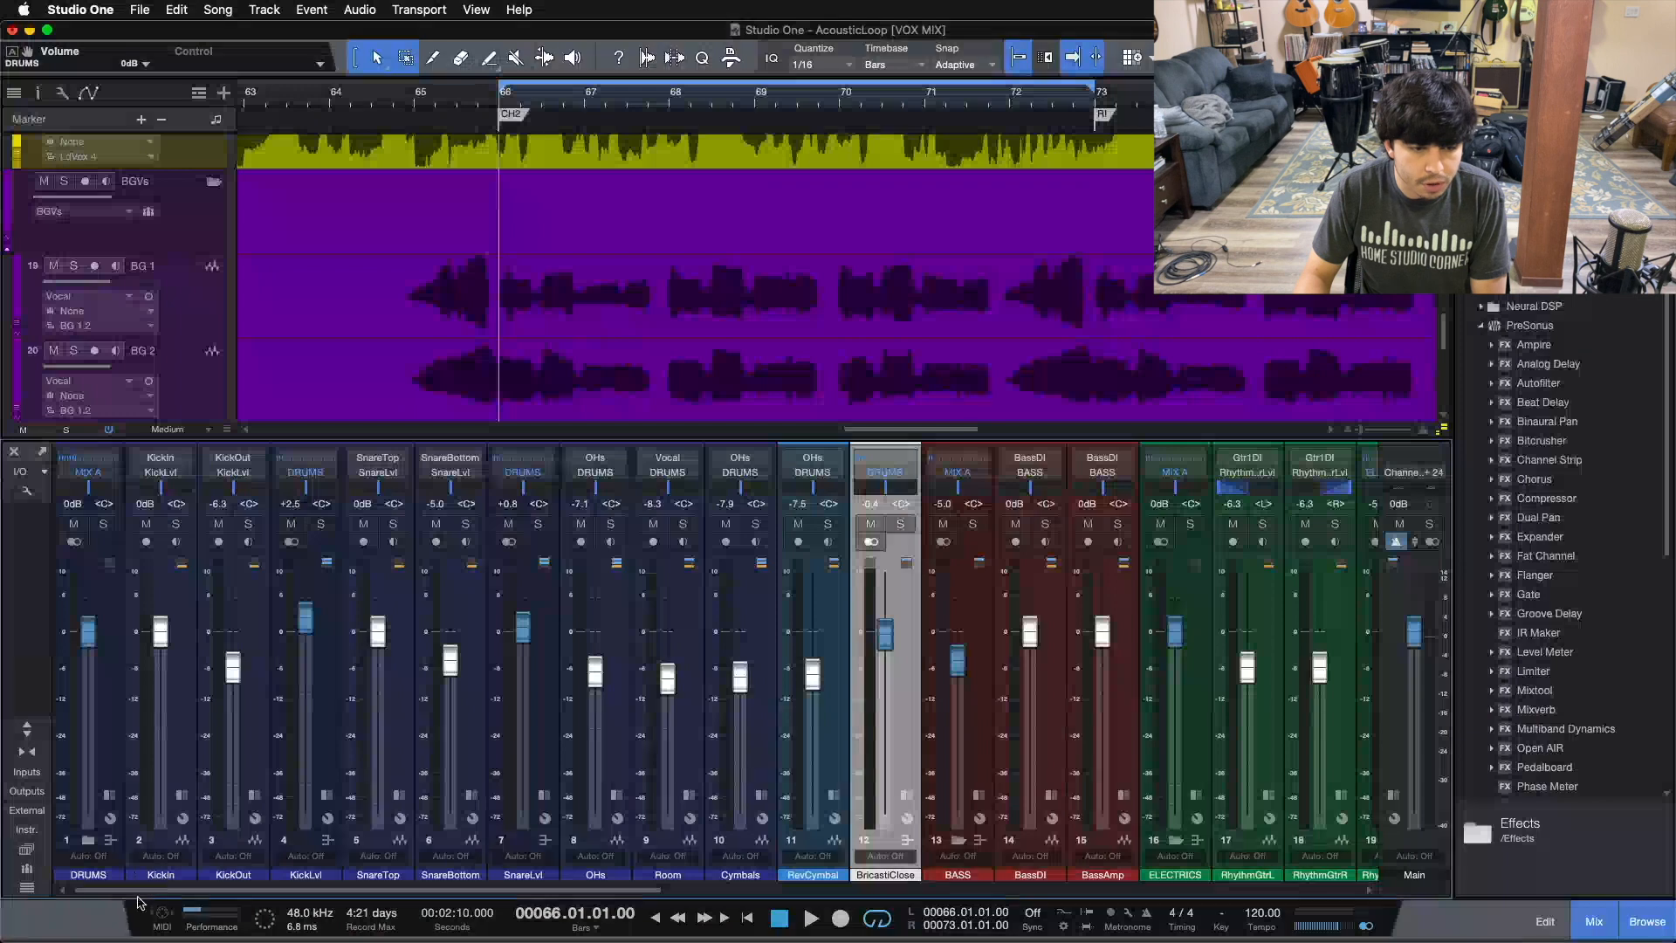
drag(449, 890, 1148, 892)
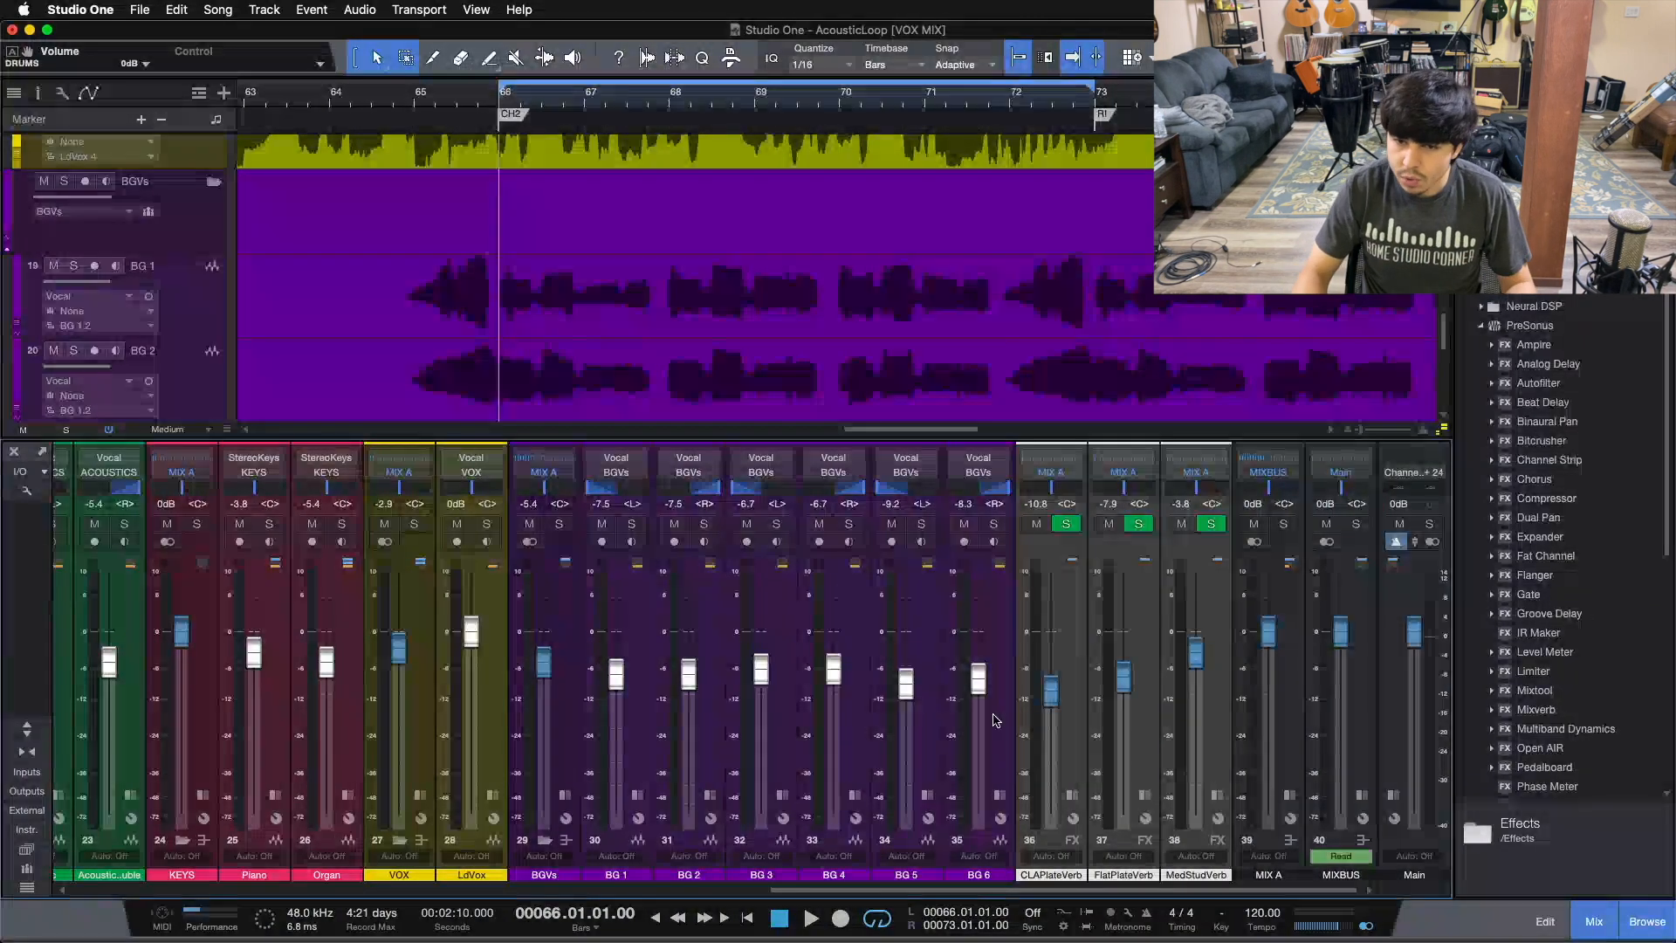
drag(1046, 891, 345, 891)
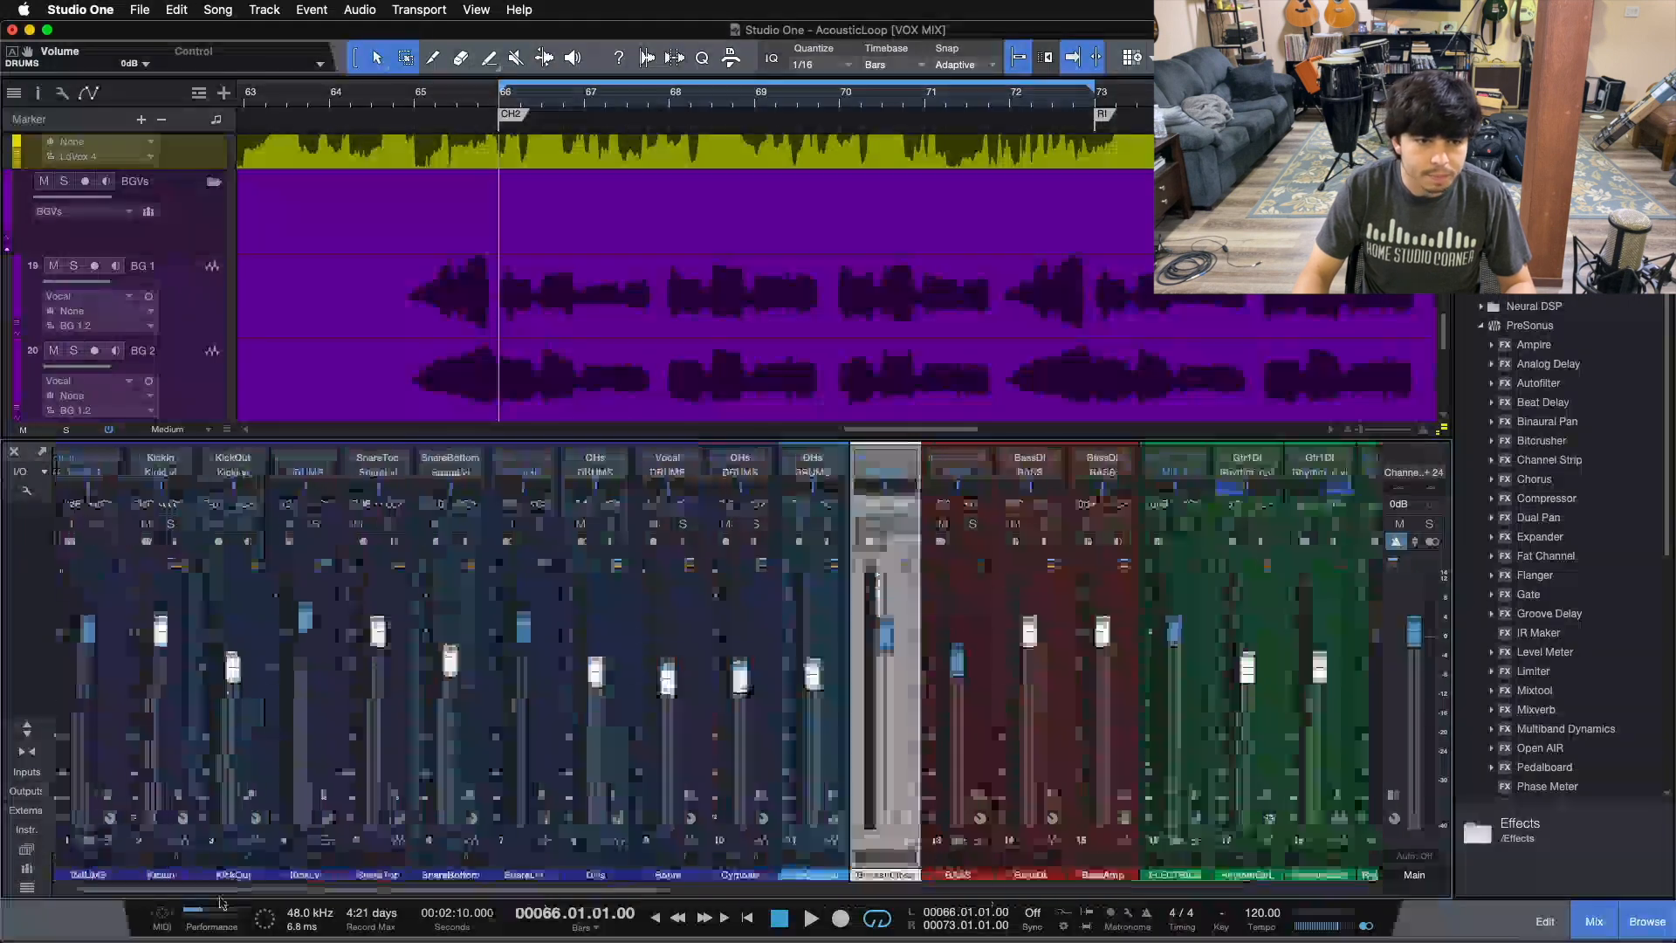
click(906, 793)
click(906, 793)
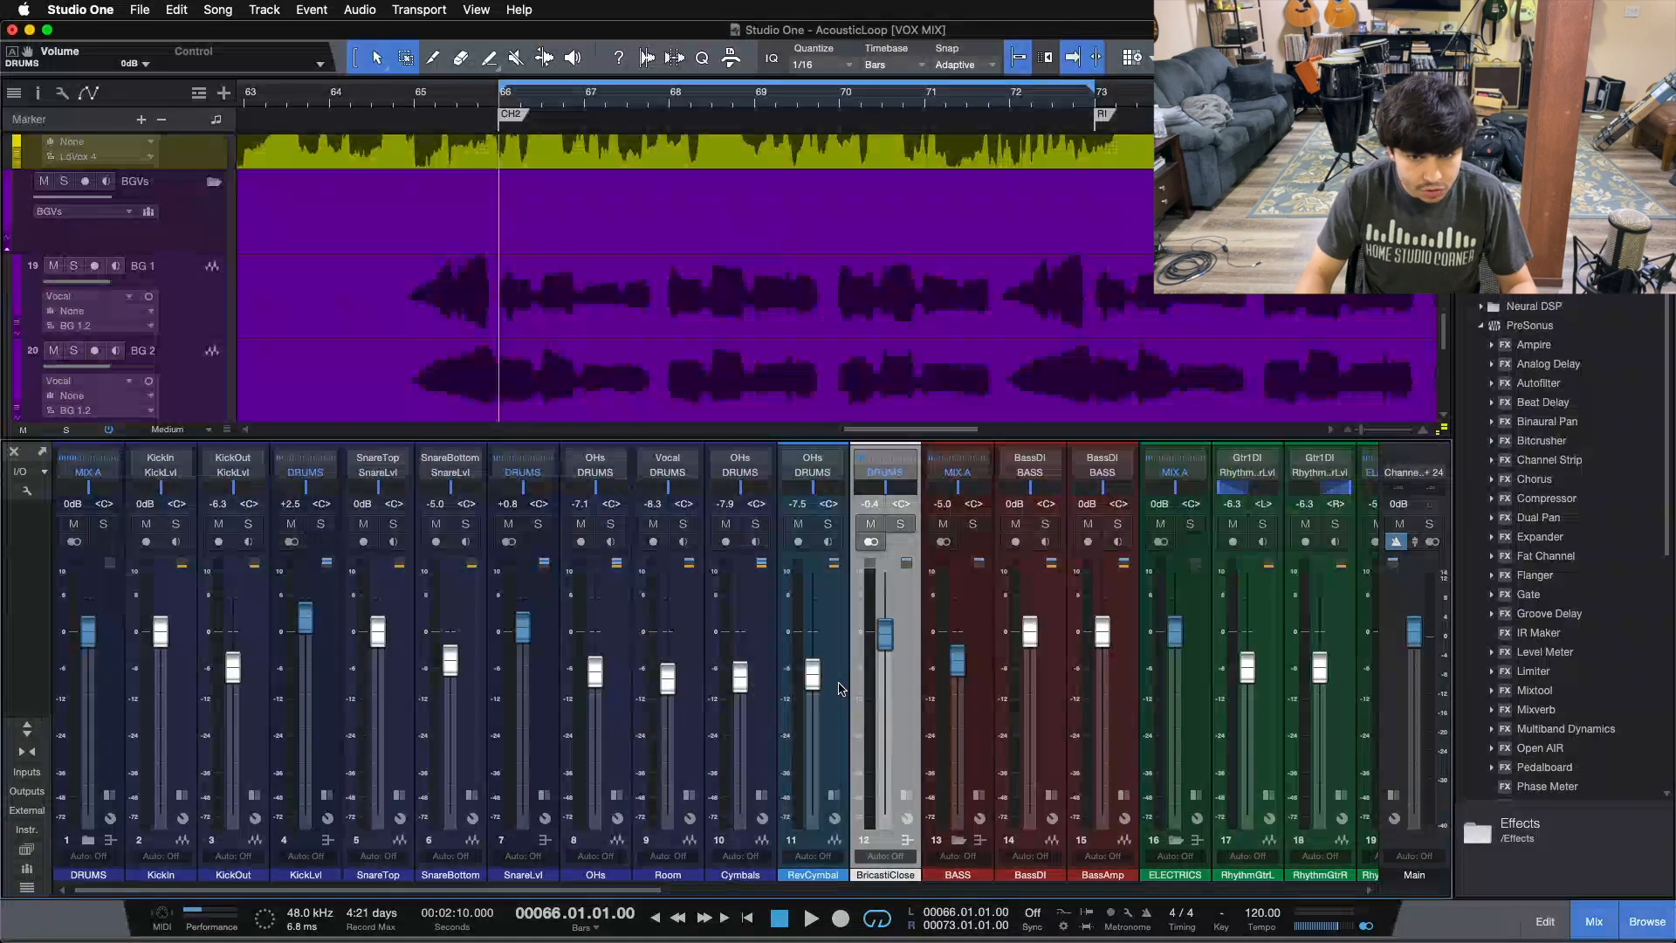
drag(616, 890, 1312, 890)
click(1072, 754)
click(1117, 755)
click(1200, 718)
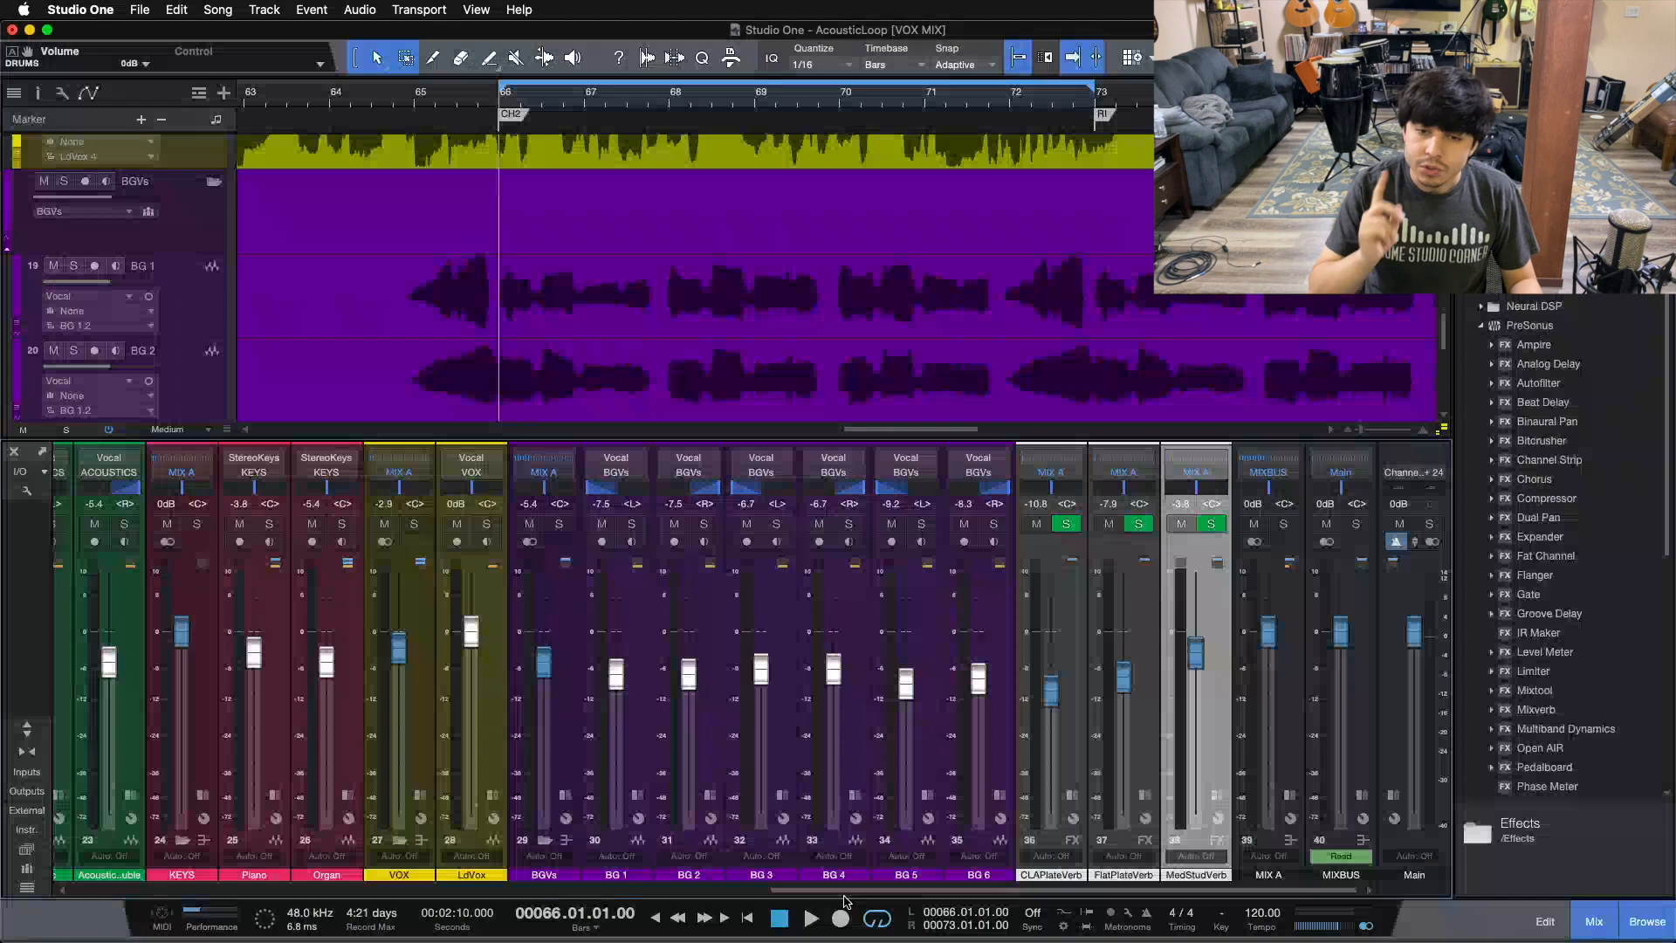
Step: Save the song and close the mixer
key(super+s)
key(F3)
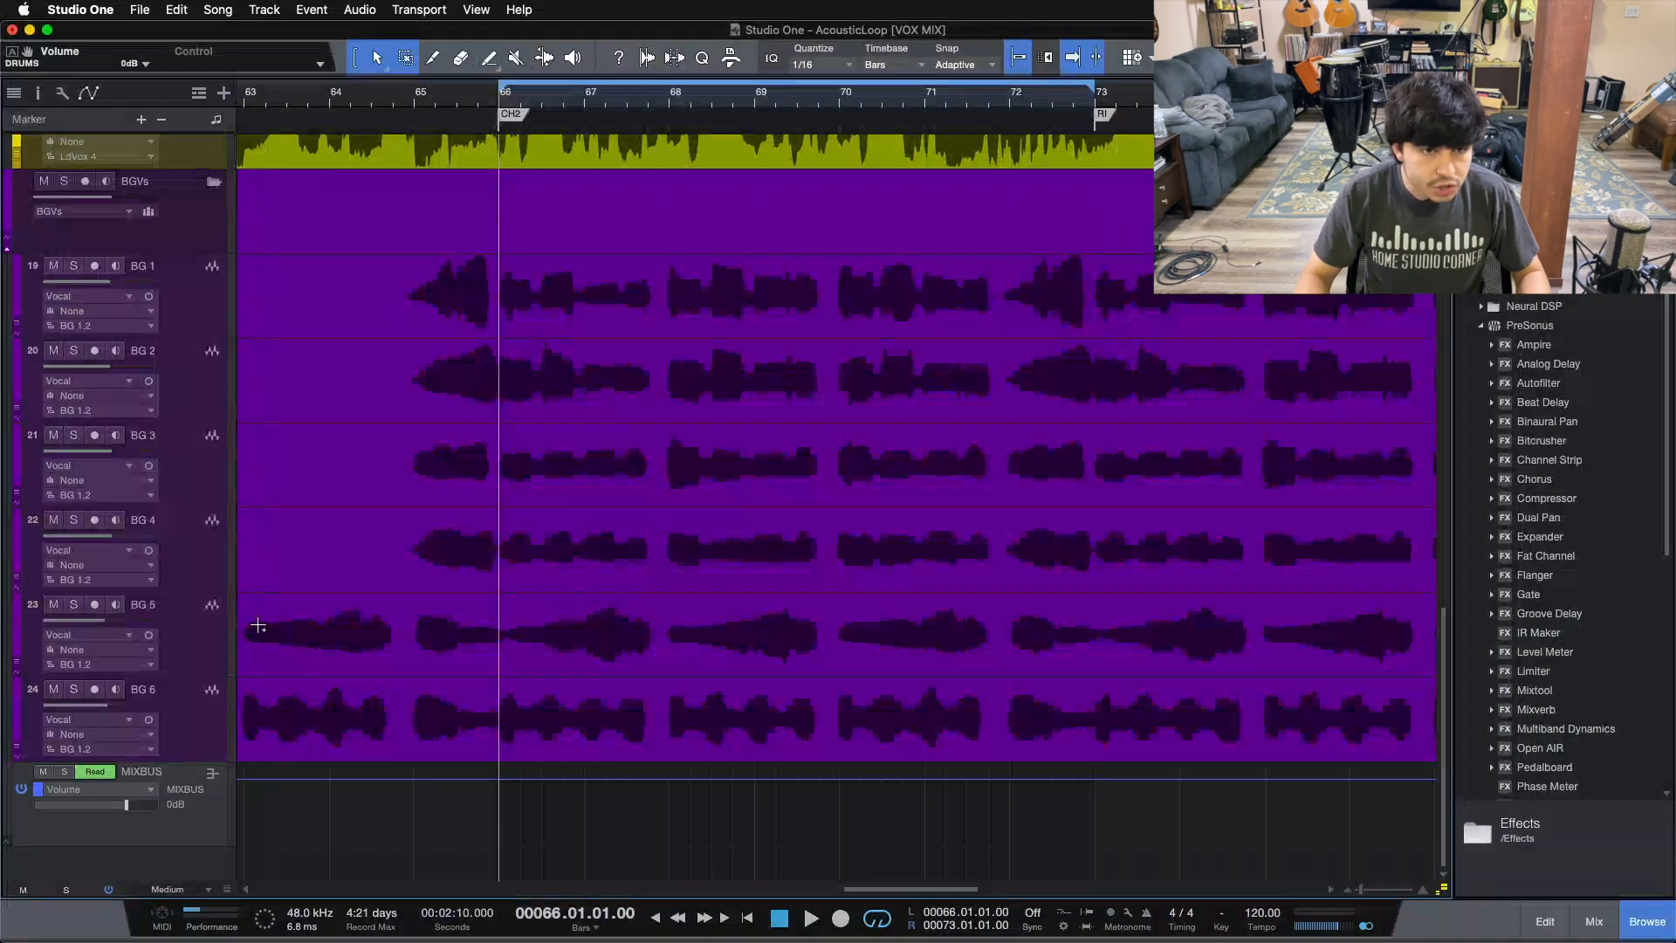
Step: Zoom the arrangement to show the whole song and expand the DRUMS folder track
key(shift+z)
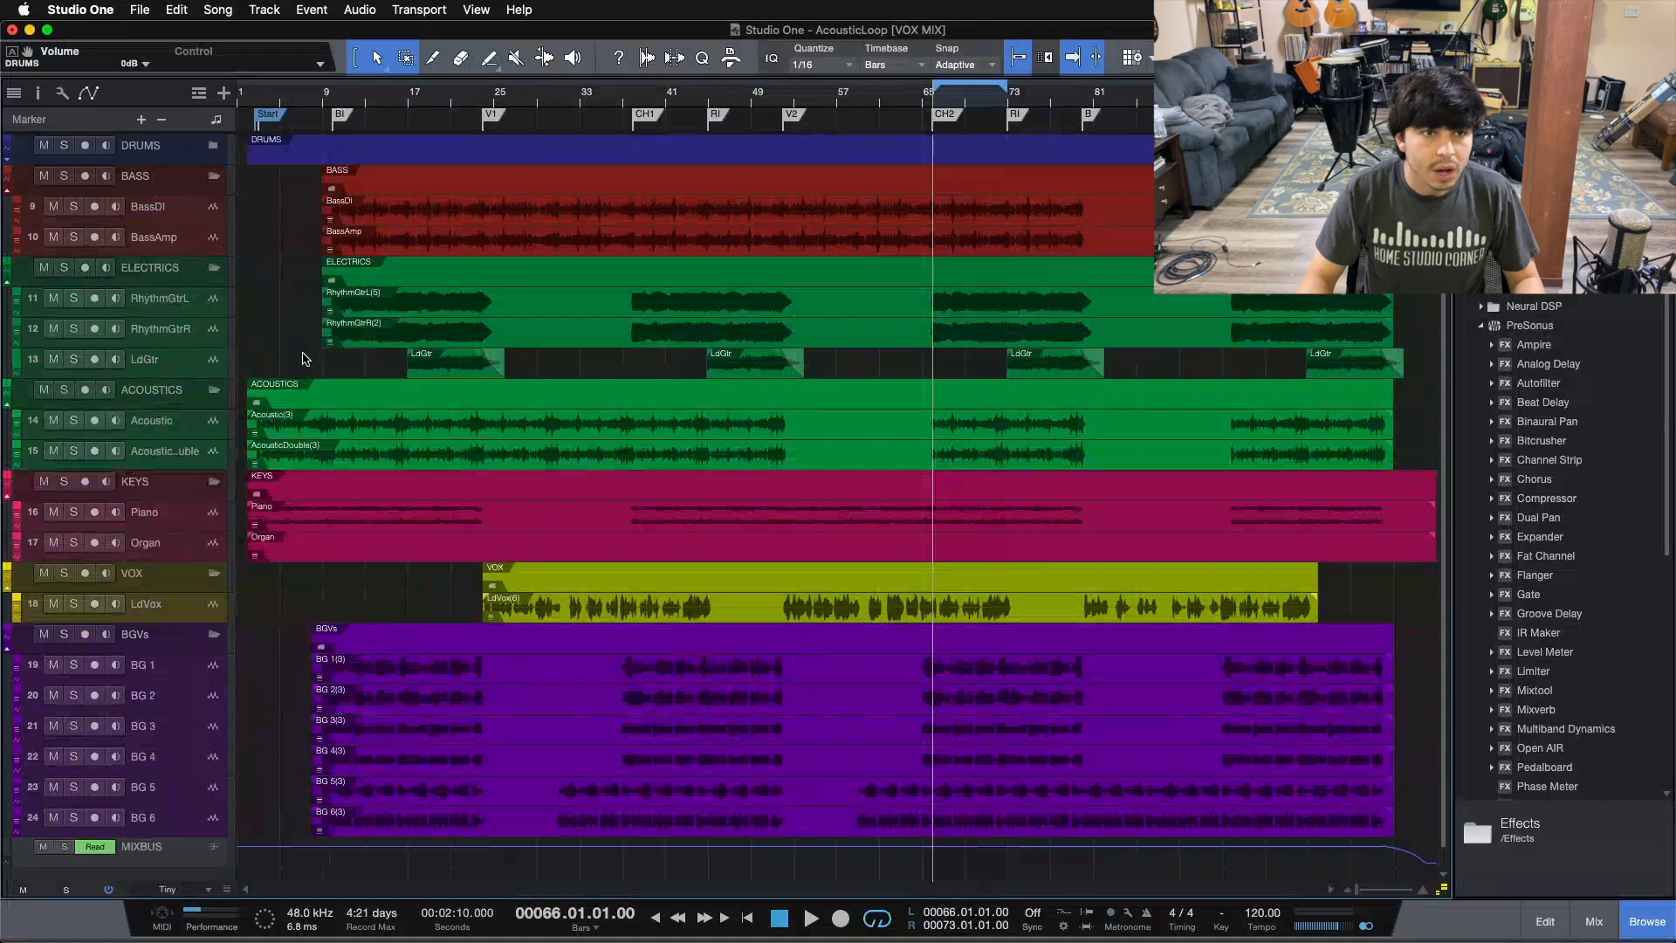
click(213, 146)
key(alt+z)
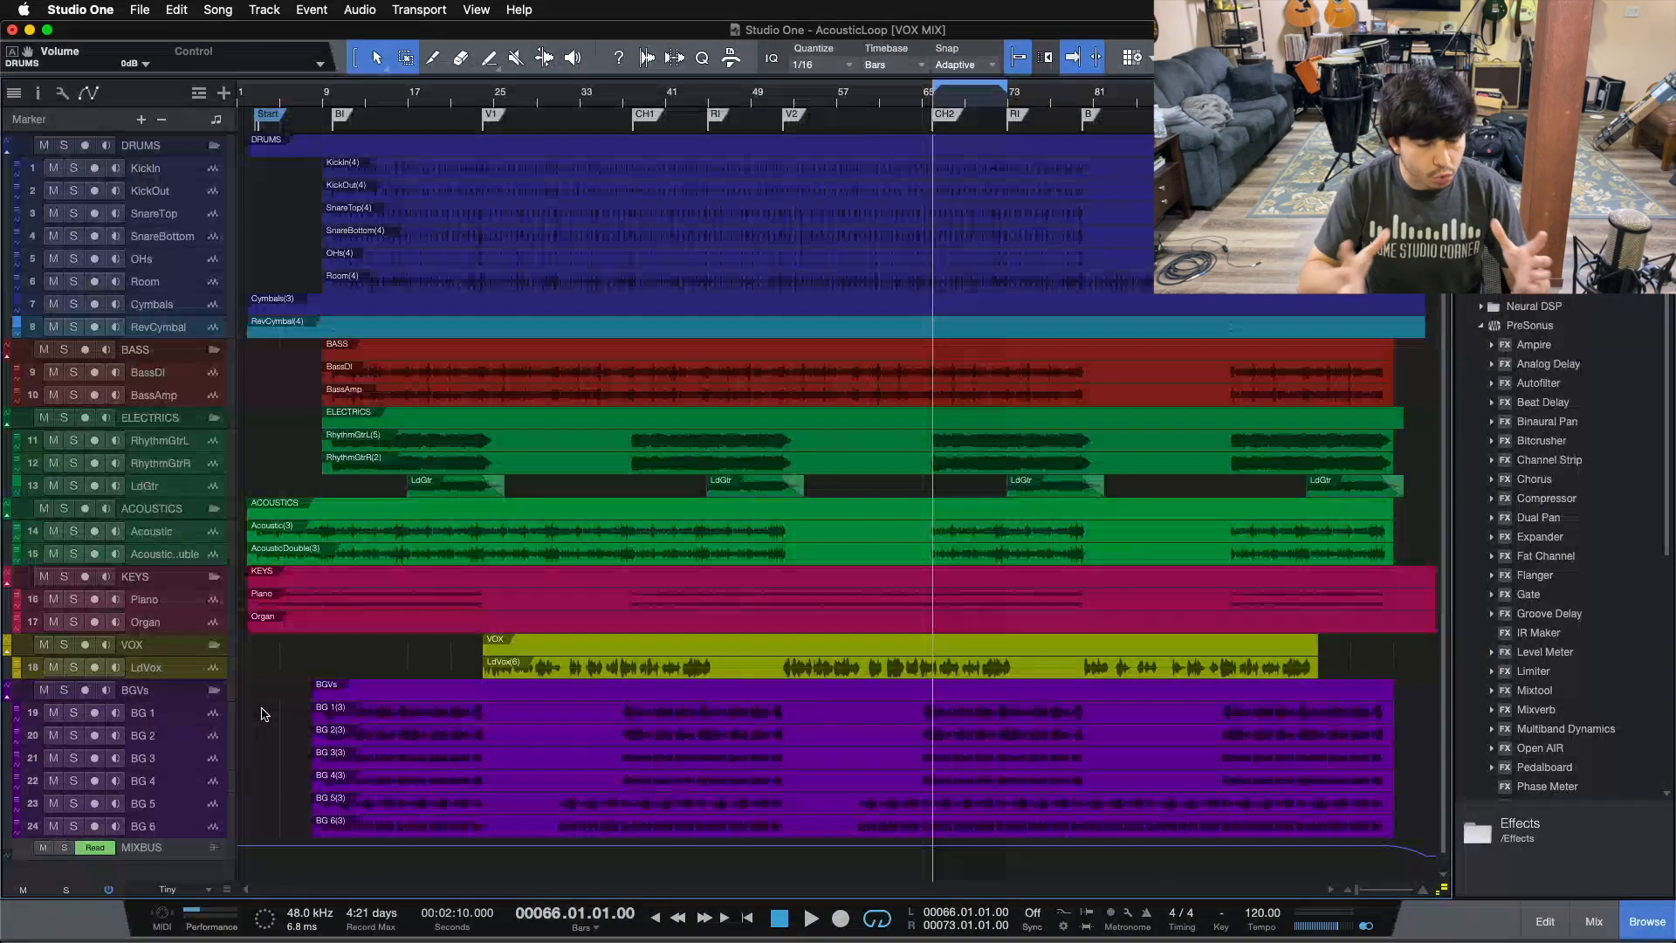
Step: Select each folder track and its channel tracks in turn to review the arrangement's track organisation
key(F3)
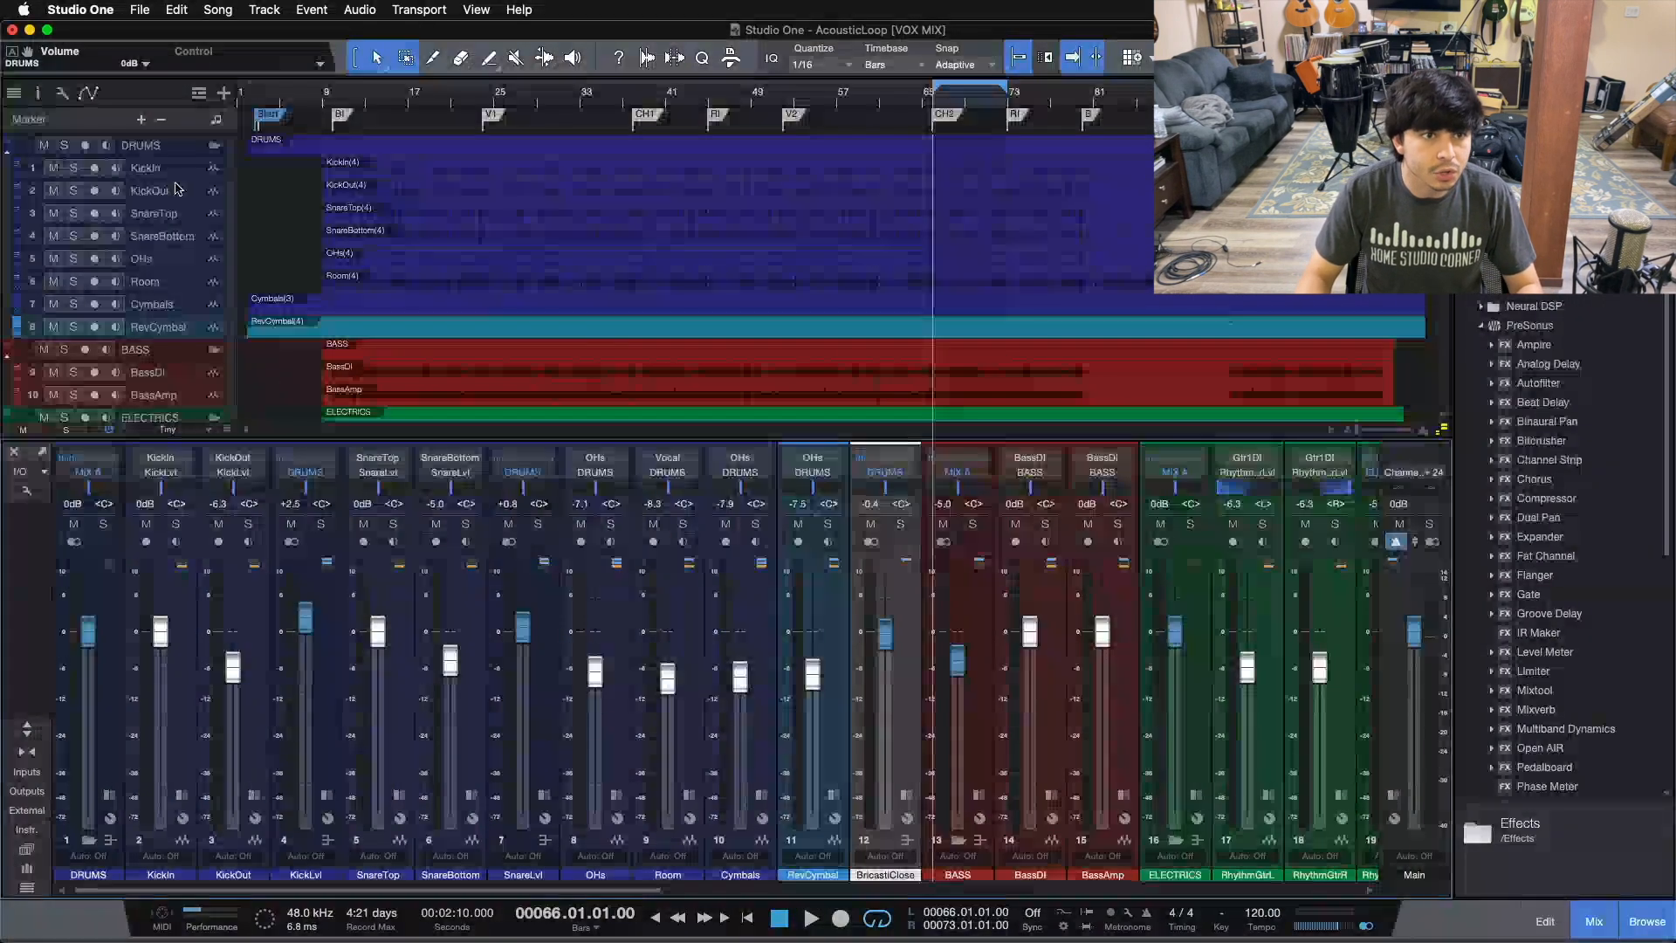
key(F3)
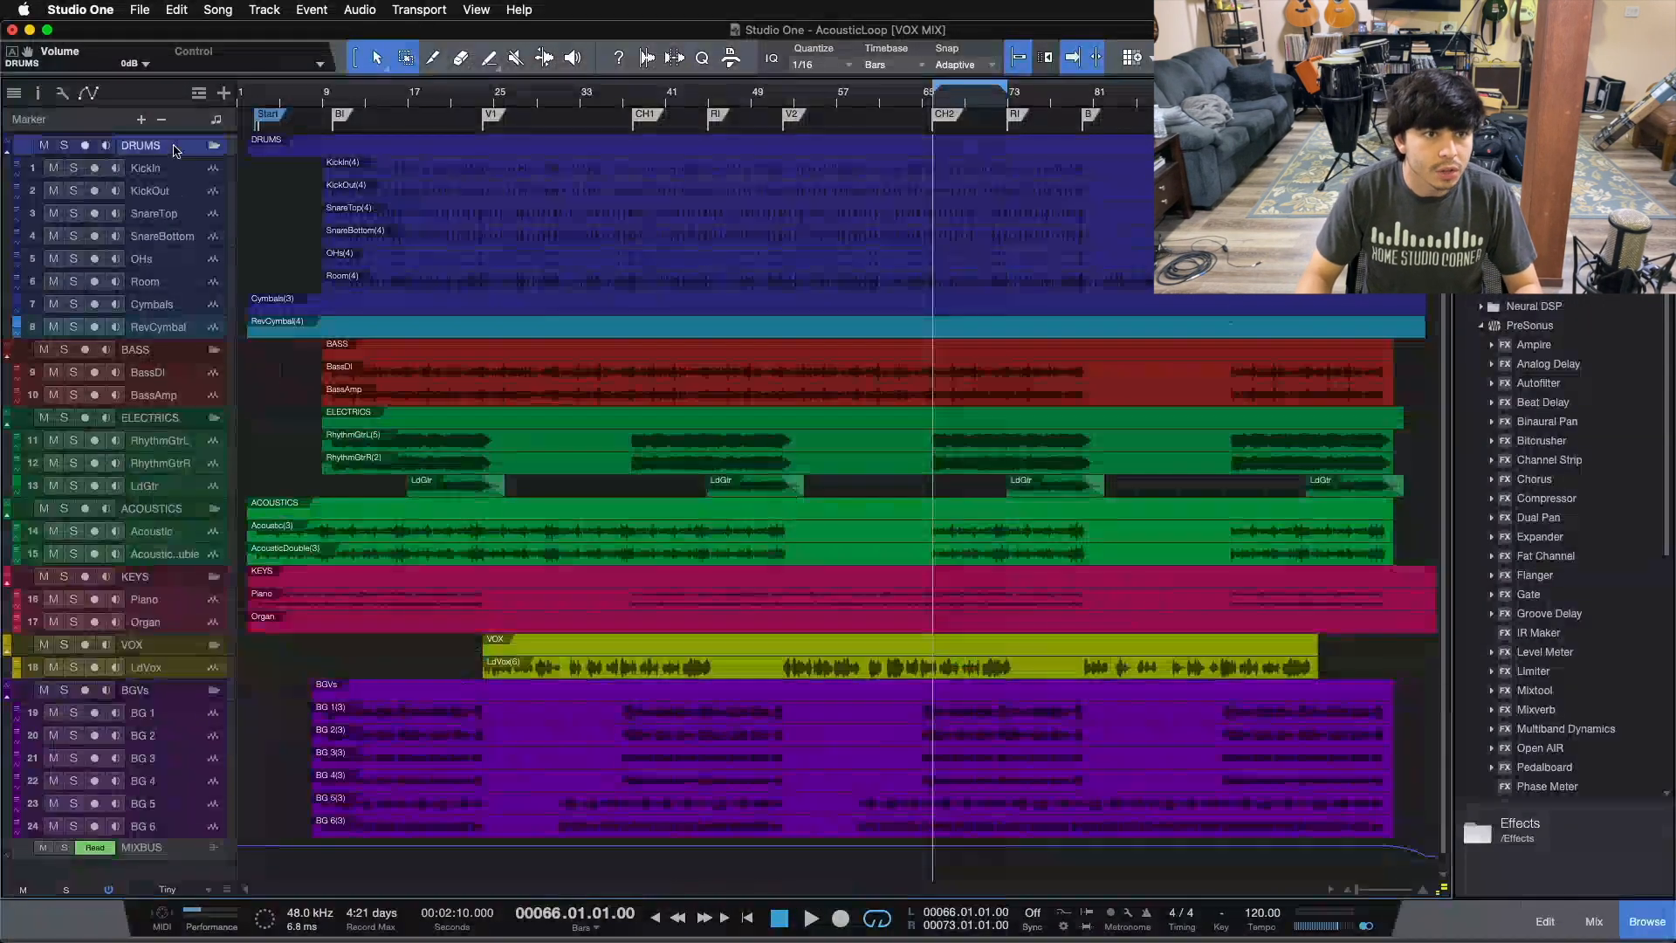
click(160, 352)
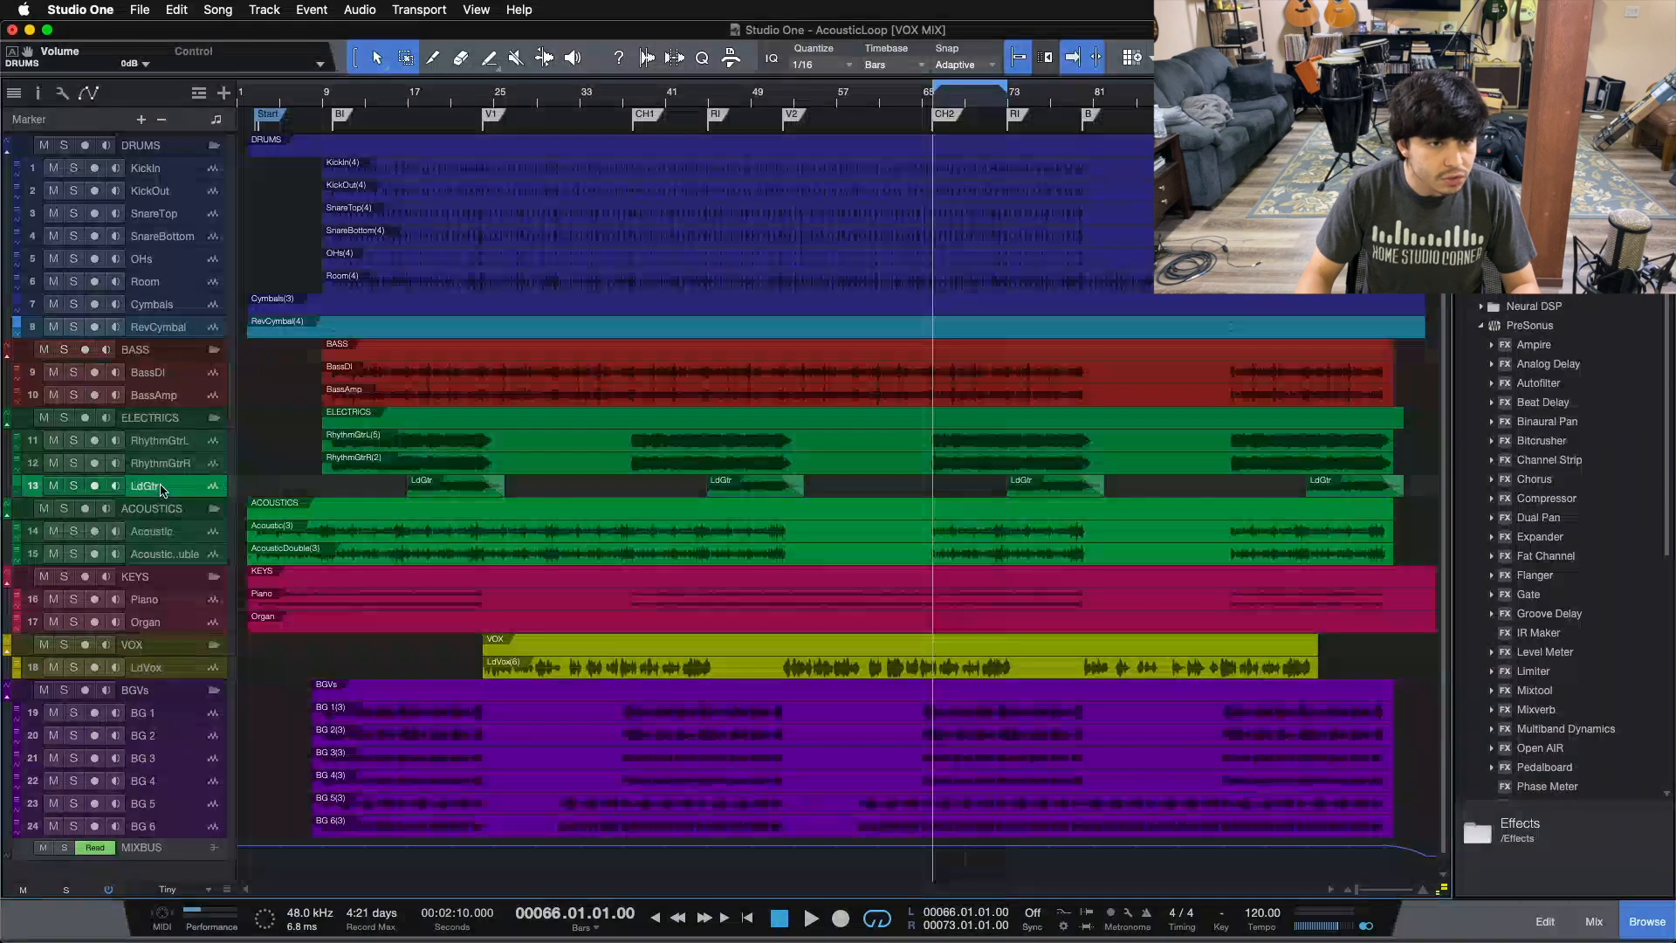
click(164, 419)
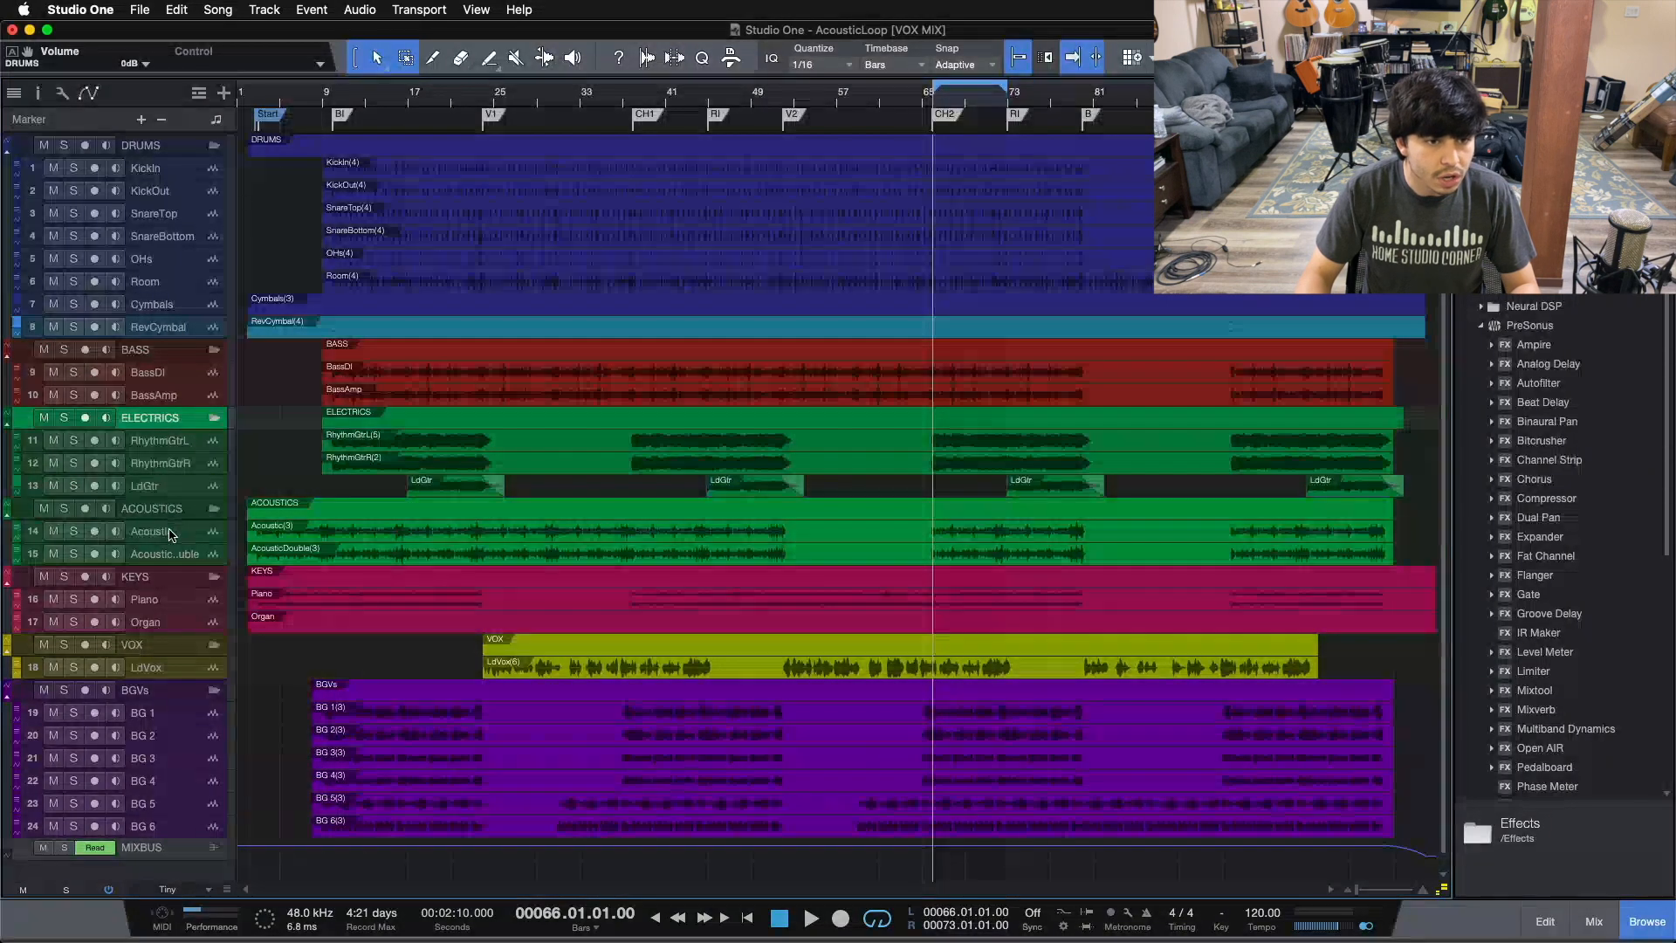
click(173, 530)
click(182, 553)
click(170, 513)
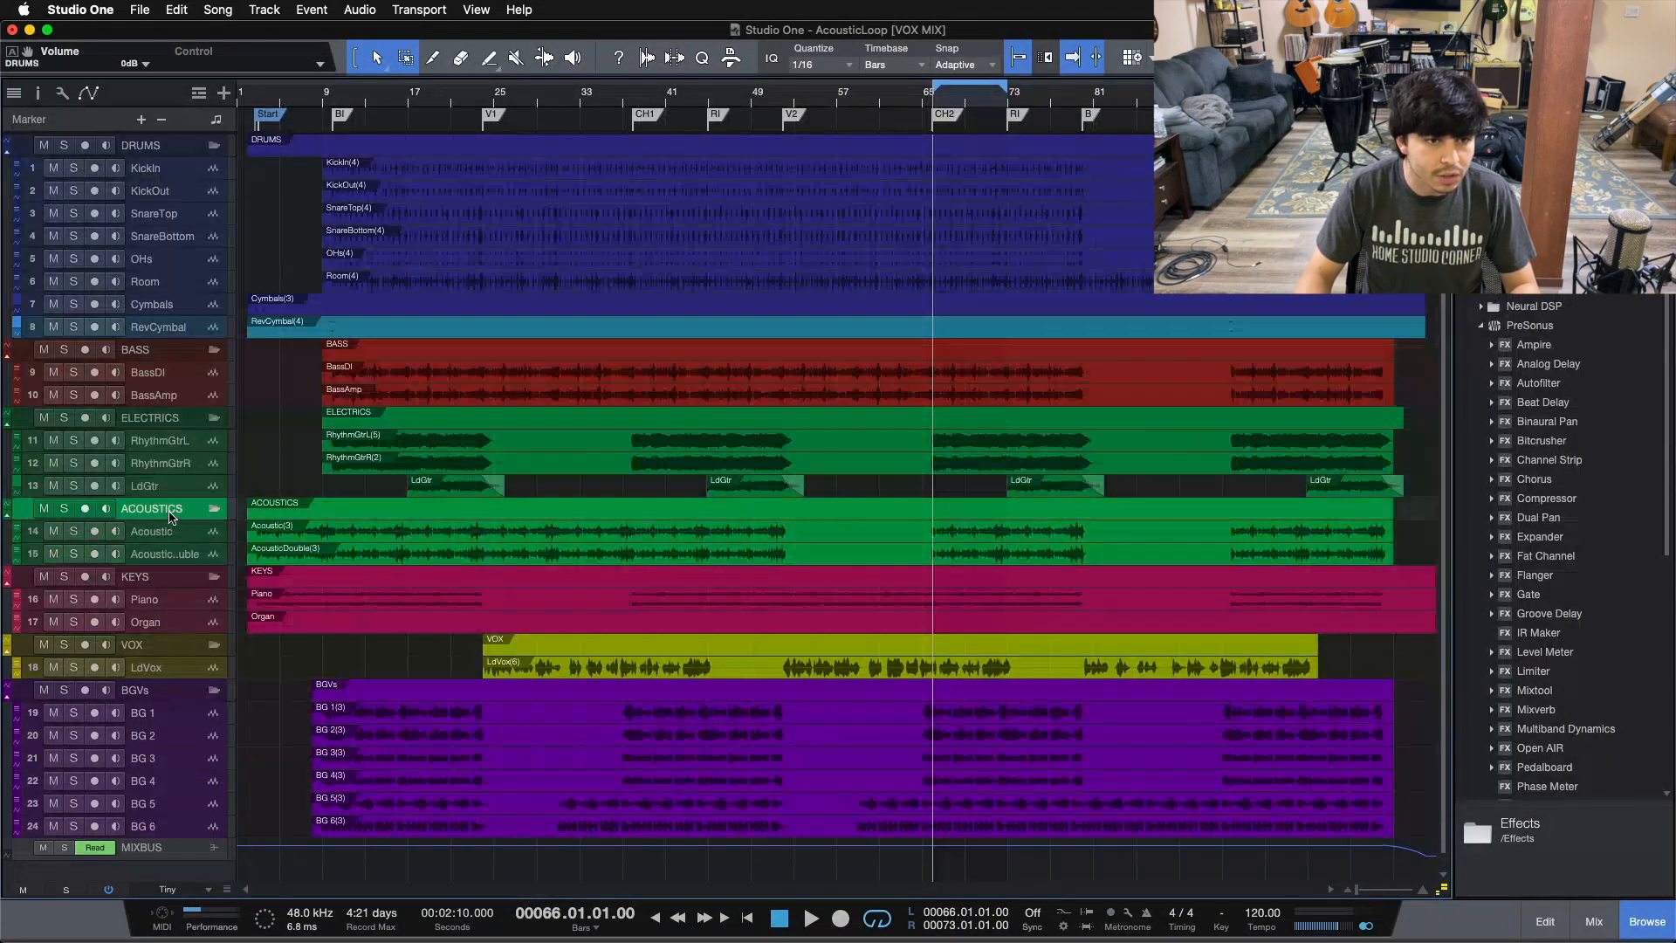
click(161, 601)
key(Up)
key(Down)
click(171, 622)
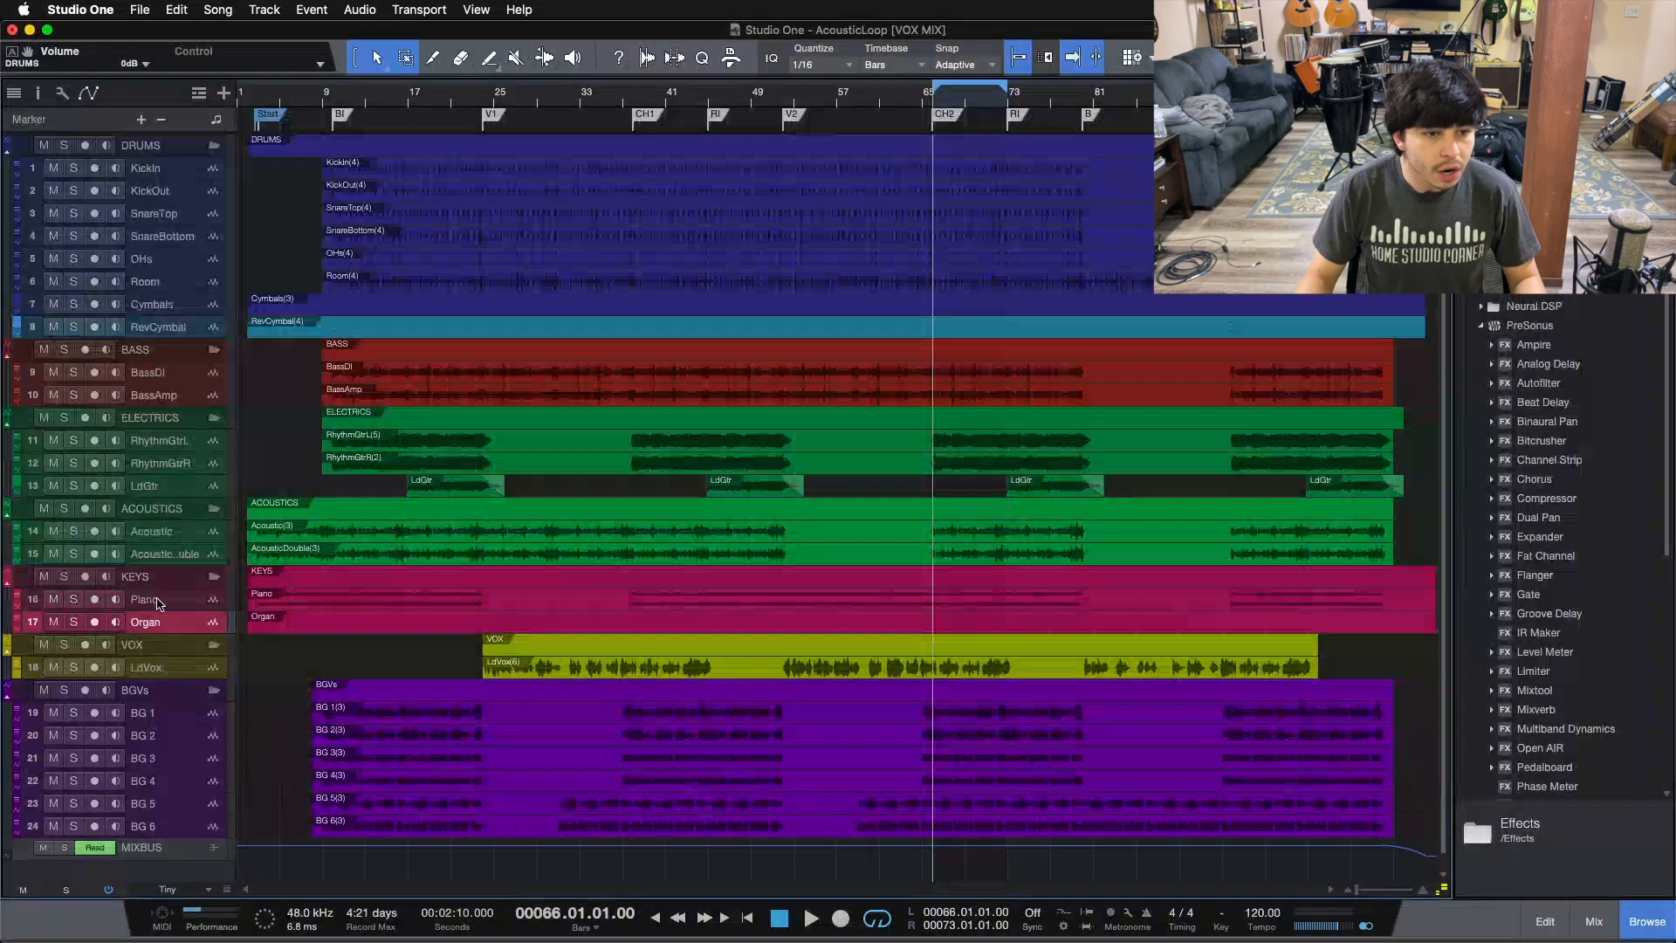
click(160, 582)
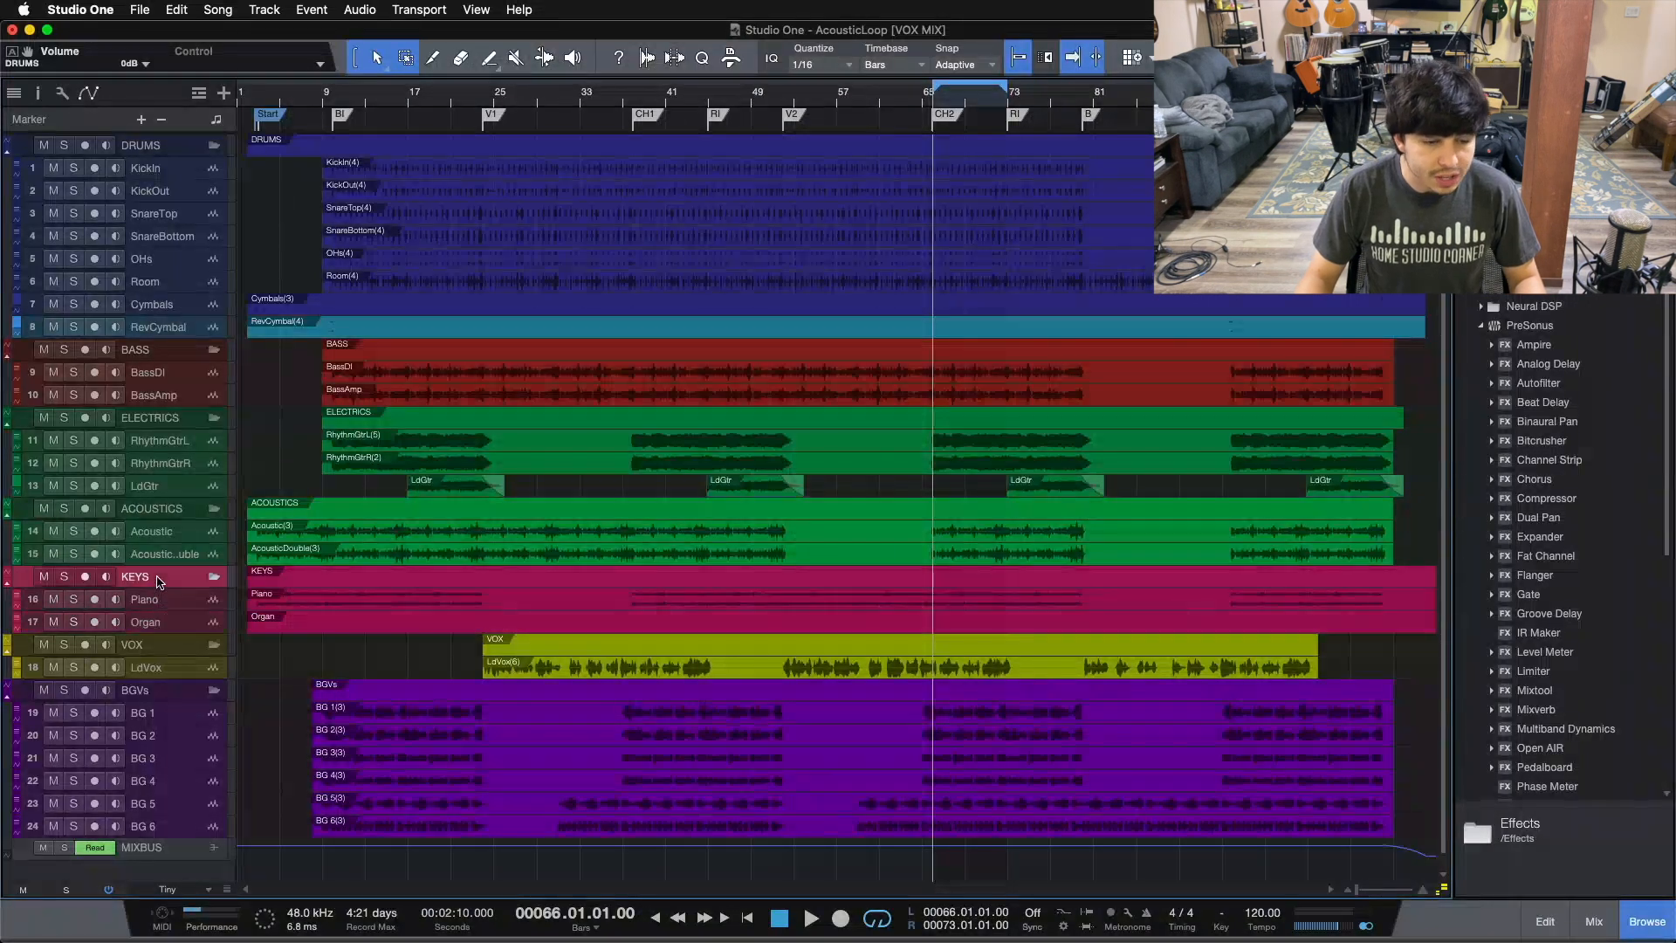
click(162, 668)
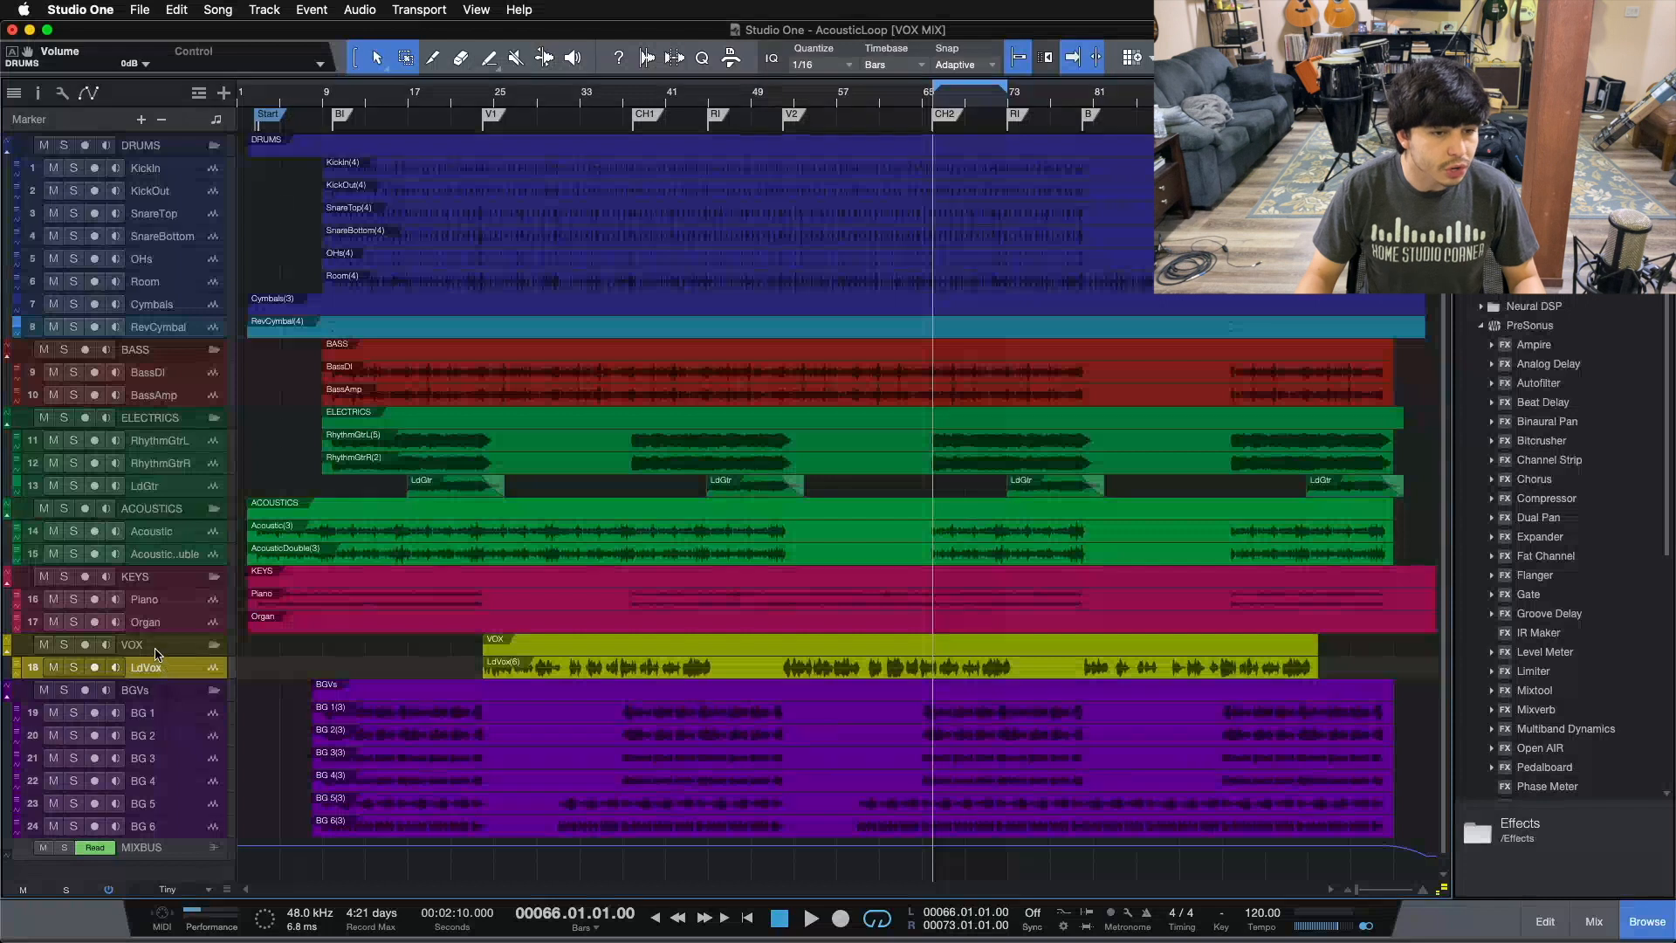
click(158, 650)
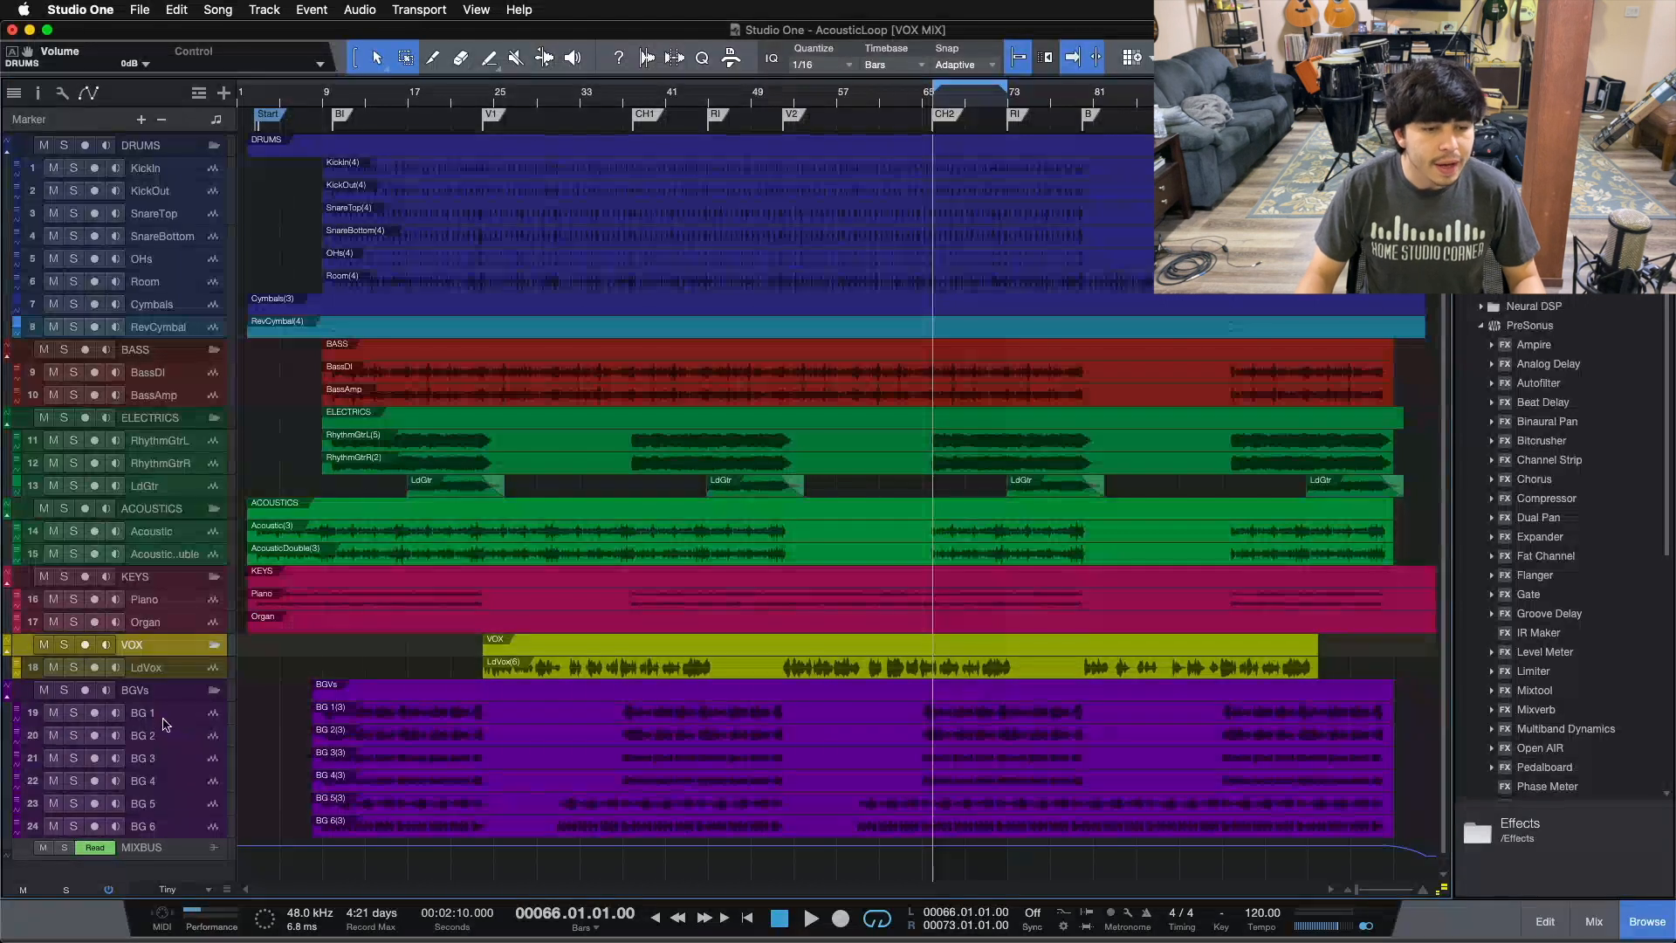
click(151, 693)
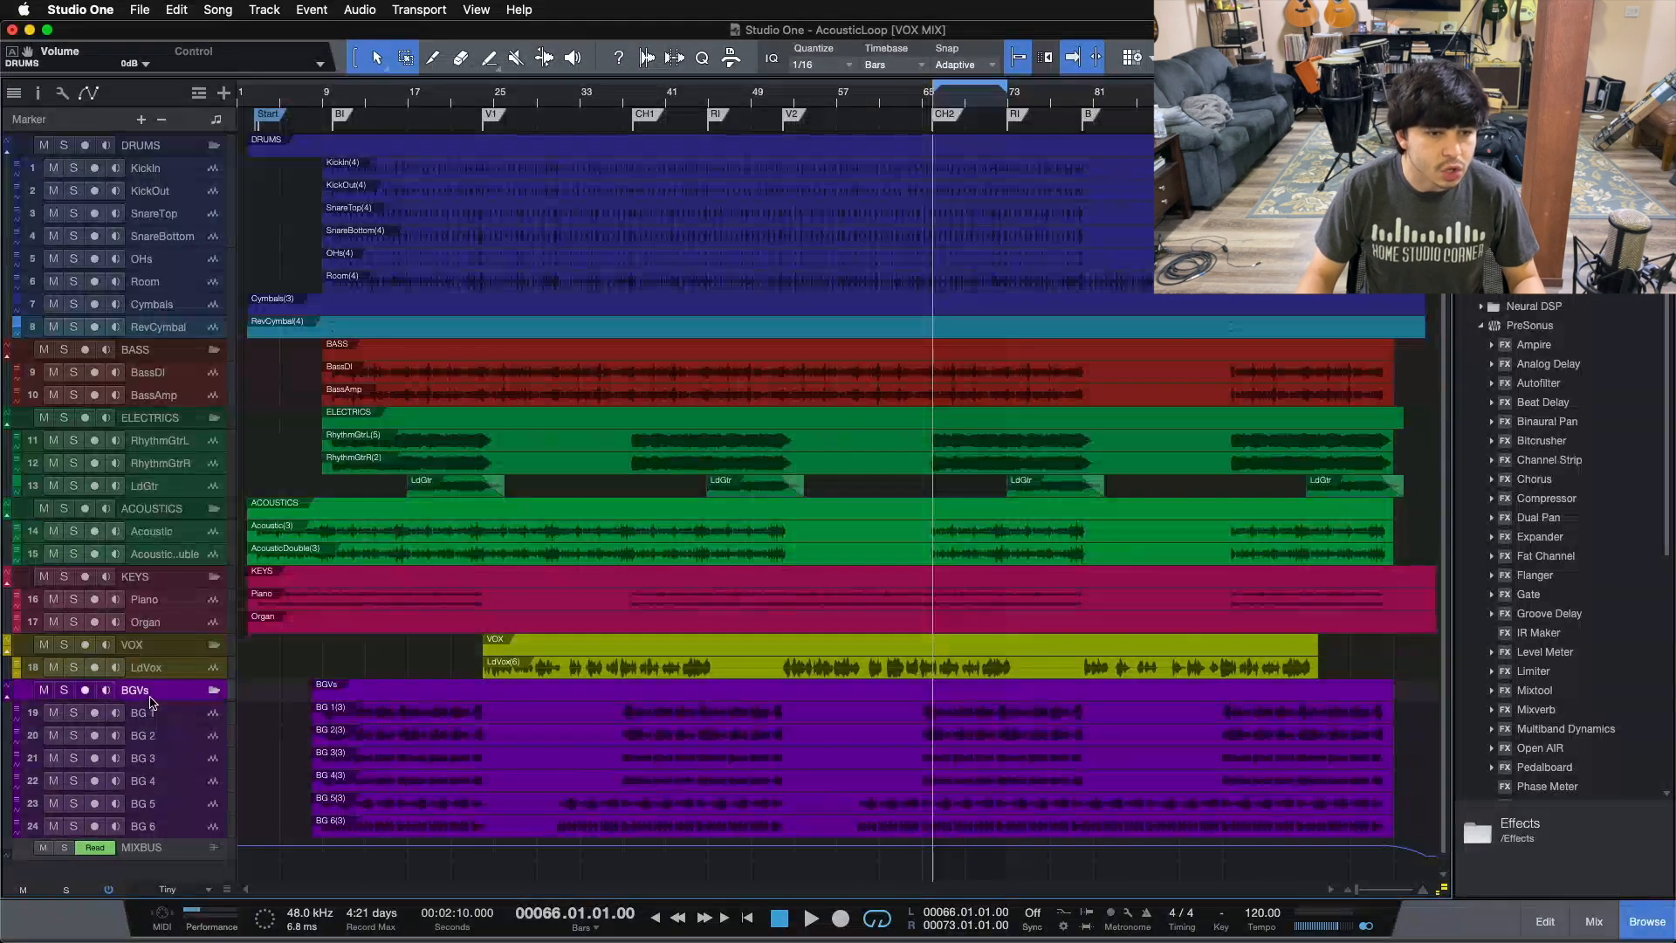